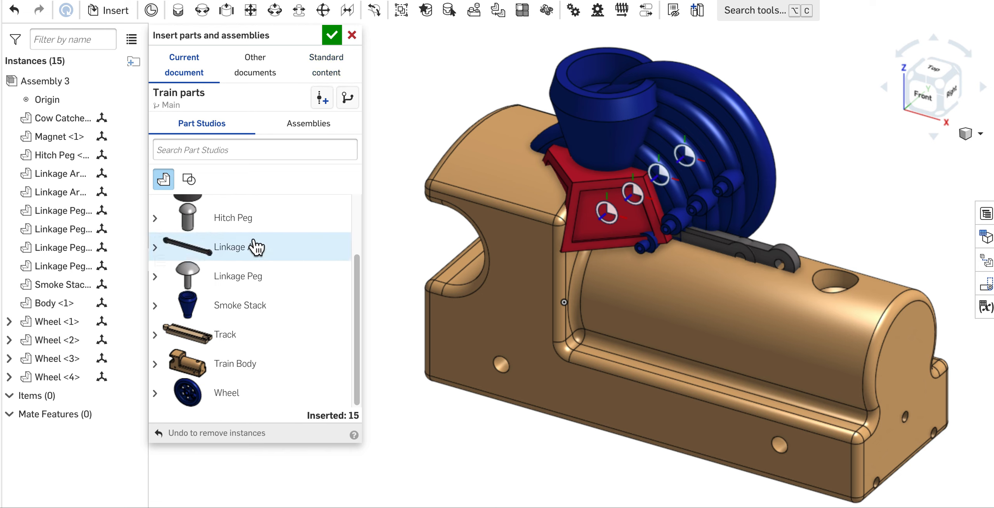
Insert an ANSI inch socket button head cap screw, 1/4-20, length 1, stainless steel with chrome finish, in empty space beside the train.
scroll(254, 246, "up", 3)
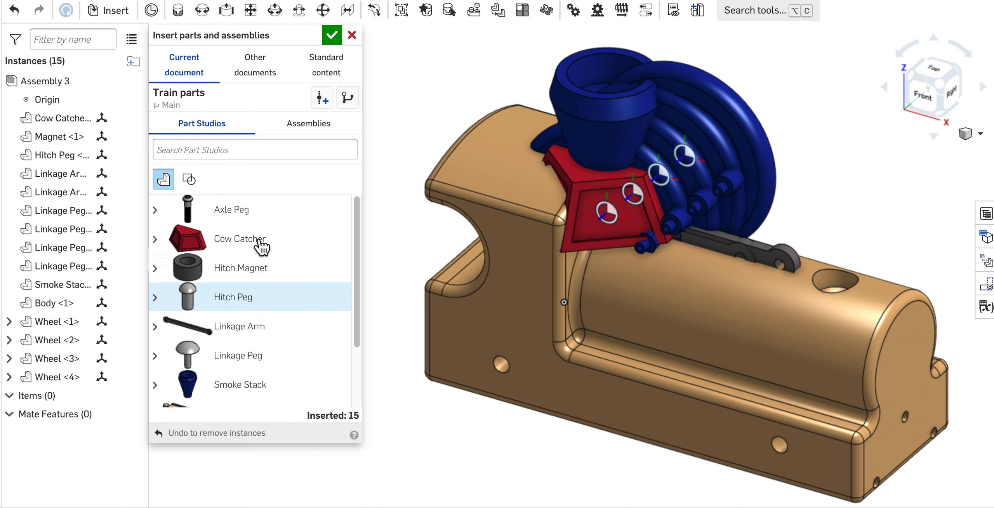
left_click(326, 80)
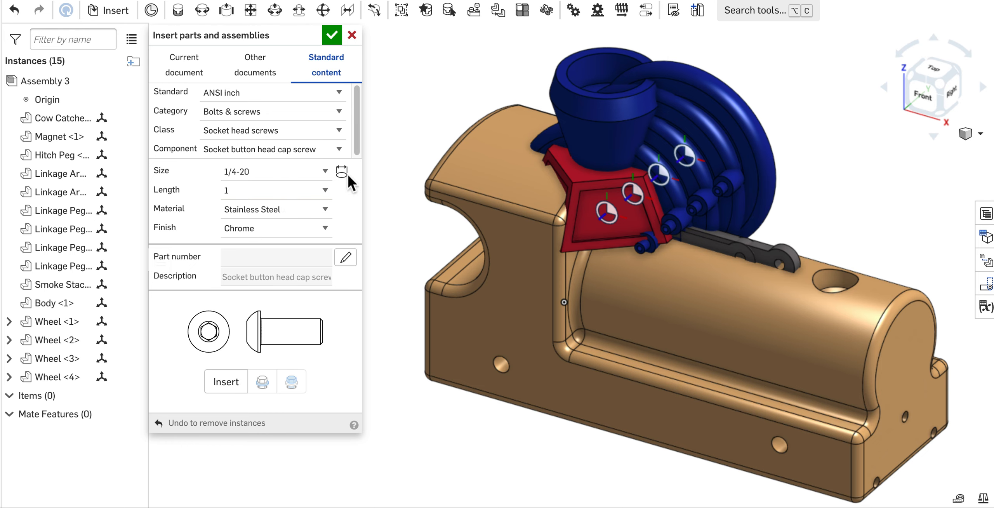
scroll(461, 317, "down", 3)
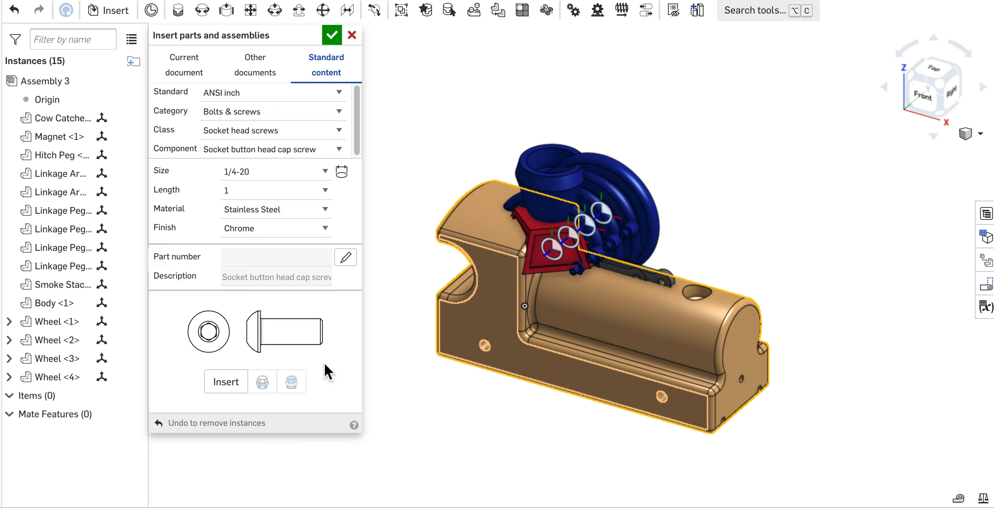
left_click(218, 386)
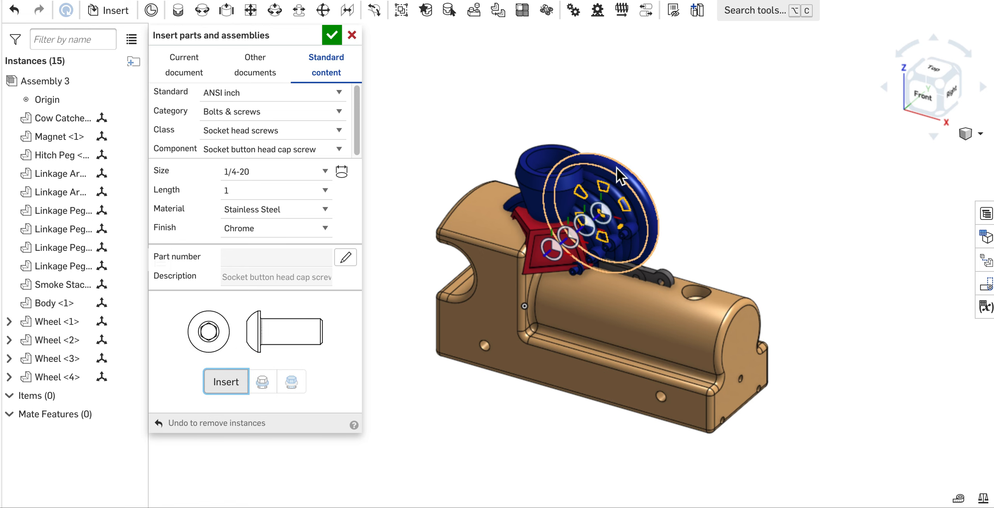
left_click(769, 104)
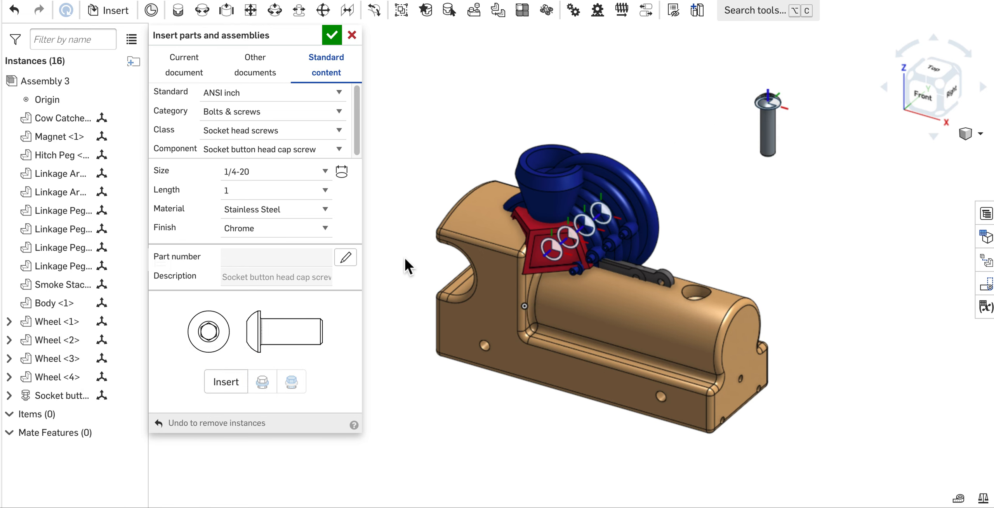
Place three more of the same cap screws beside the train parts and finish inserting parts.
left_click(232, 384)
left_click(676, 102)
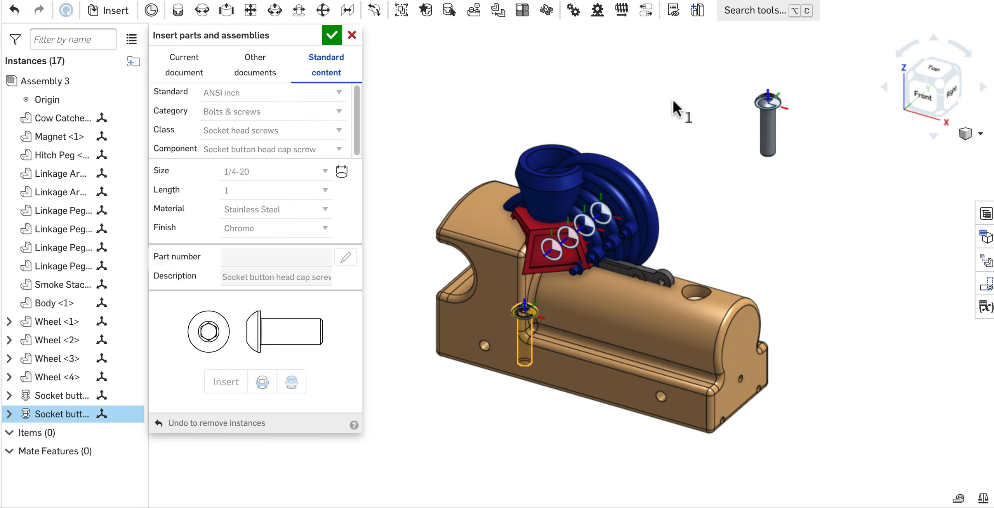
left_click(235, 380)
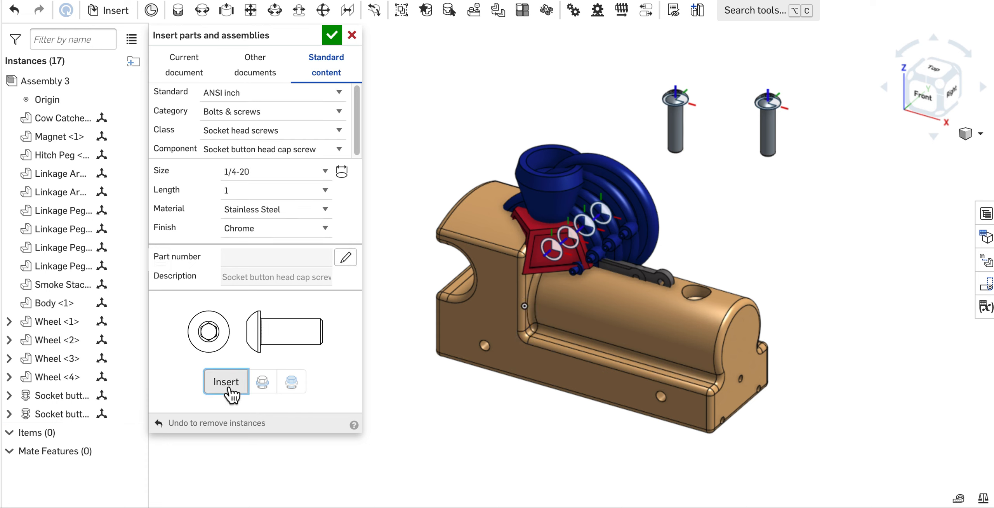
left_click(832, 181)
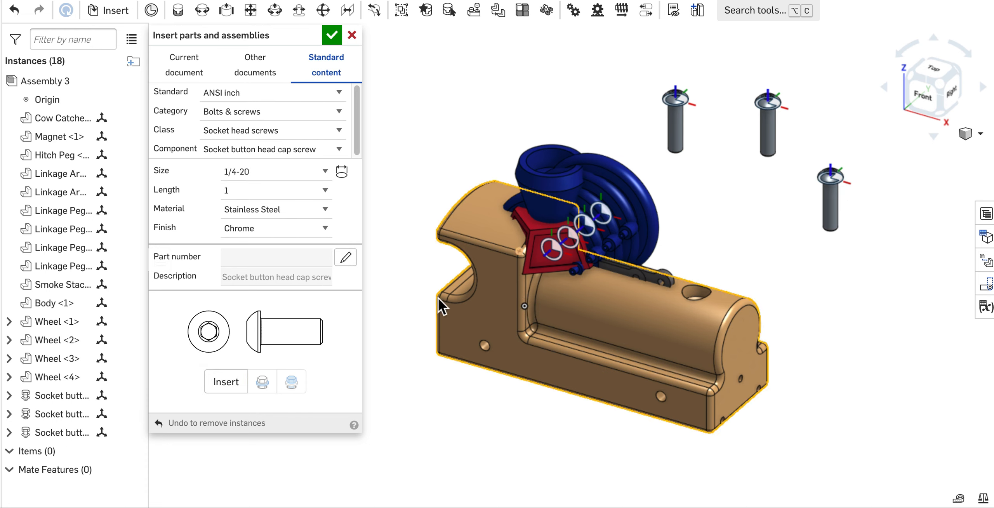
left_click(229, 383)
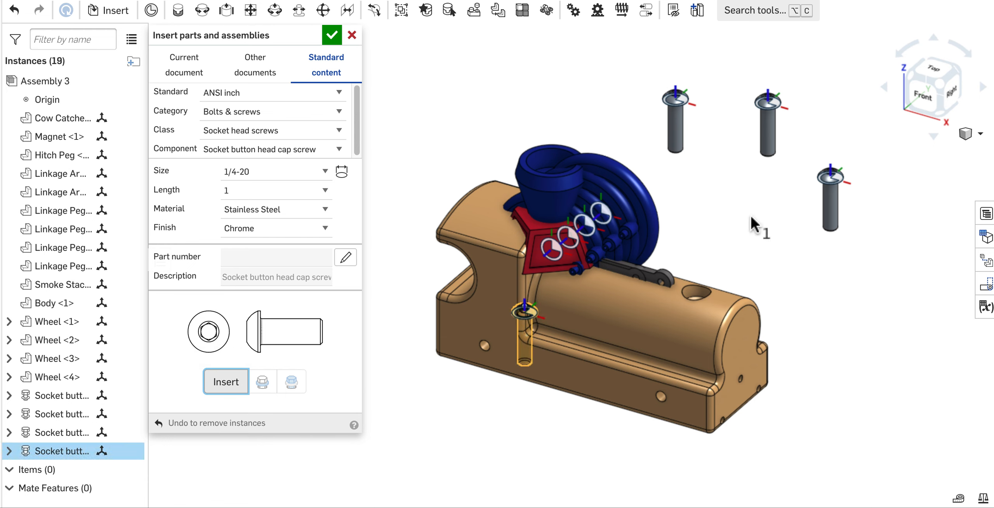
left_click(763, 208)
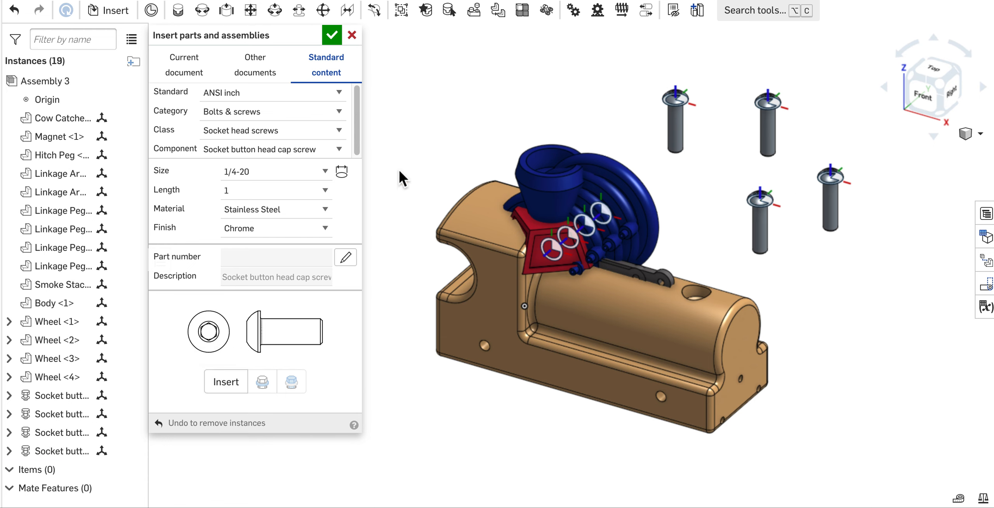
left_click(332, 36)
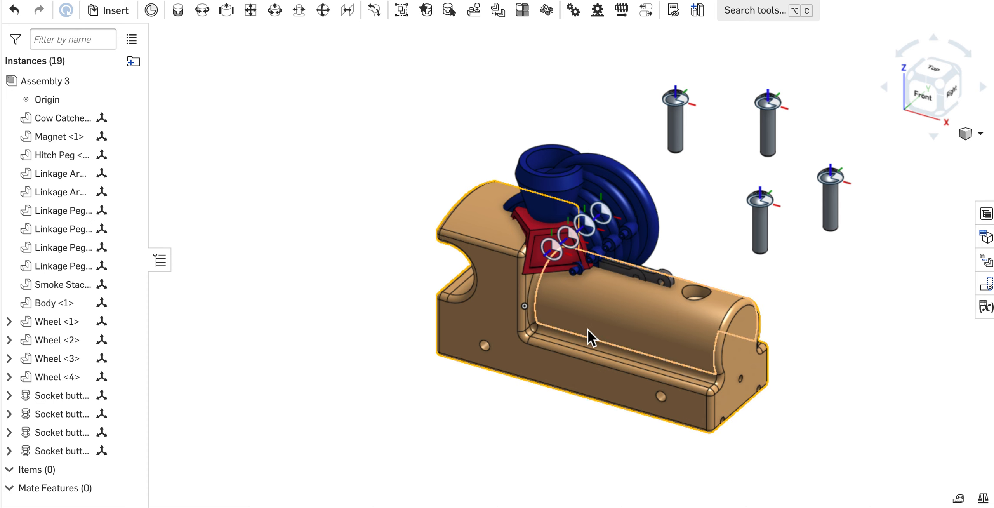
Move the train body well clear of the overlapping wheels, smoke stack and cow catcher.
scroll(587, 329, "down", 2)
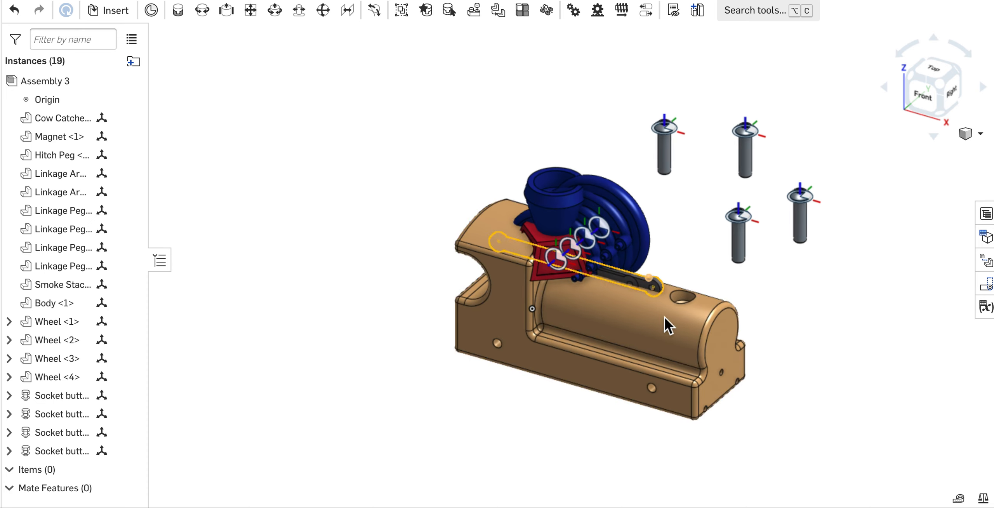
left_click_drag(655, 334, 505, 260)
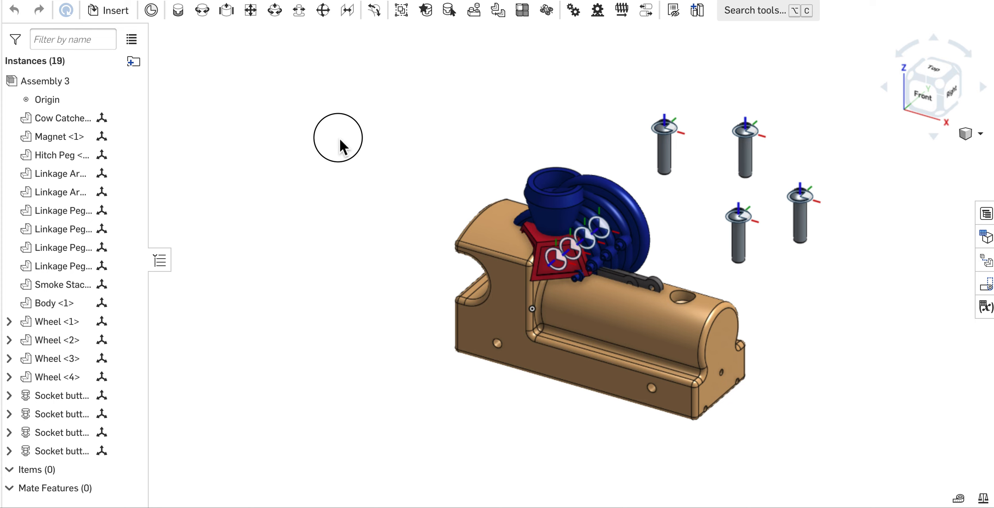
left_click_drag(339, 138, 338, 145)
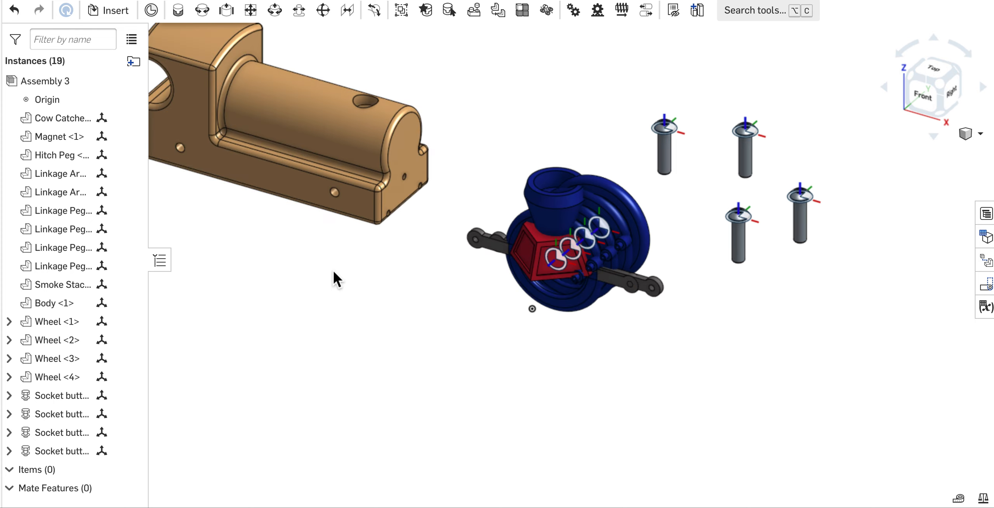
Fix the train body in place and test that it cannot be moved.
middle_click_drag(334, 270, 501, 376)
right_click_drag(502, 376, 505, 336)
right_click(447, 238)
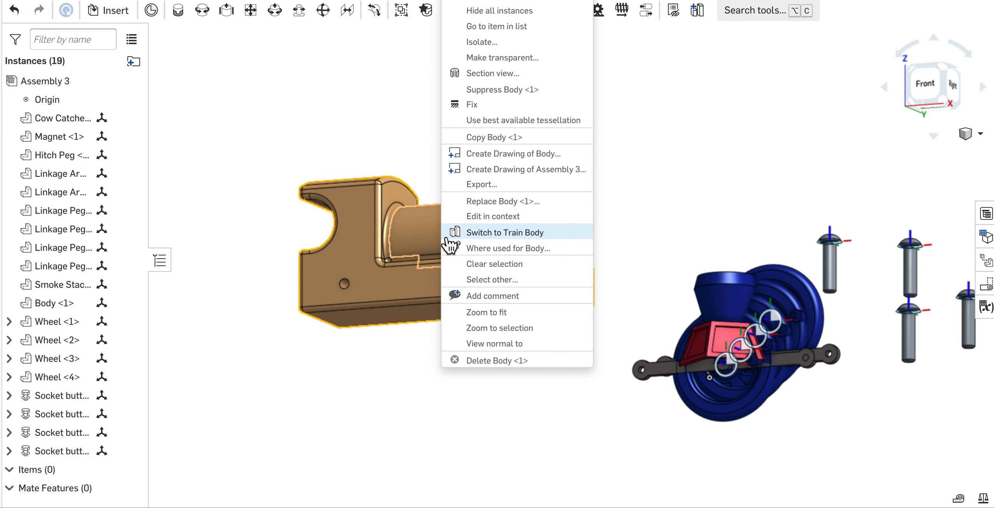
left_click(481, 110)
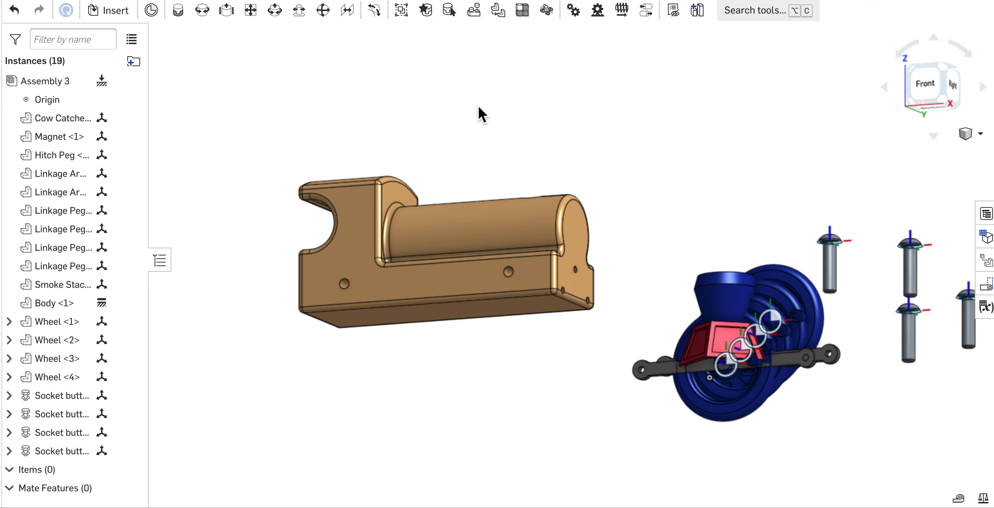
left_click_drag(489, 225, 522, 210)
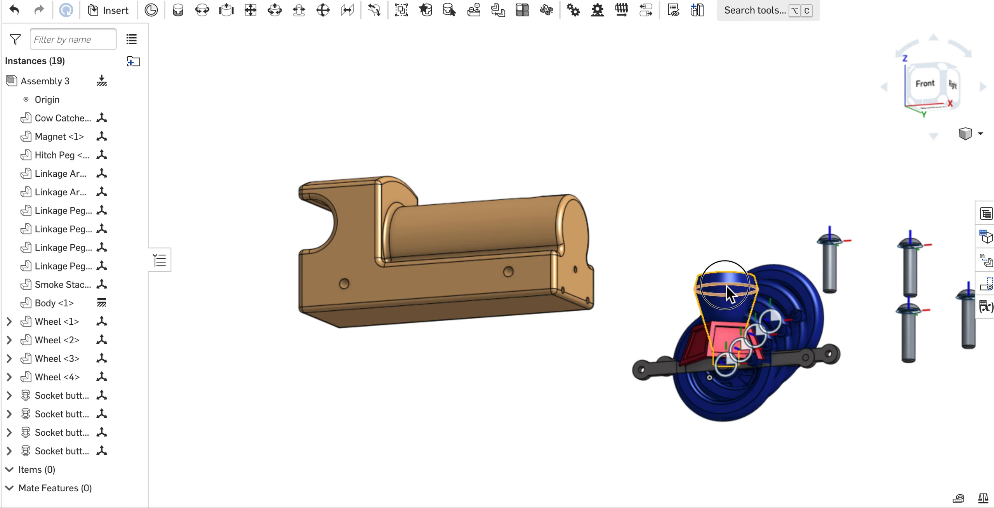
Separate the smoke stack, the cow catcher and both linkage arms from the wheel stack, spreading them out above it.
left_click_drag(726, 293, 781, 66)
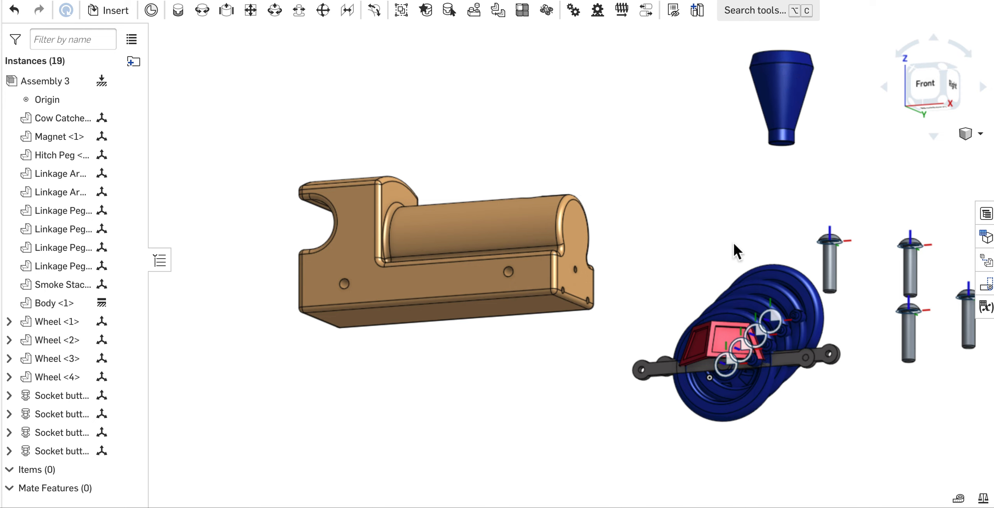
left_click_drag(714, 338, 677, 117)
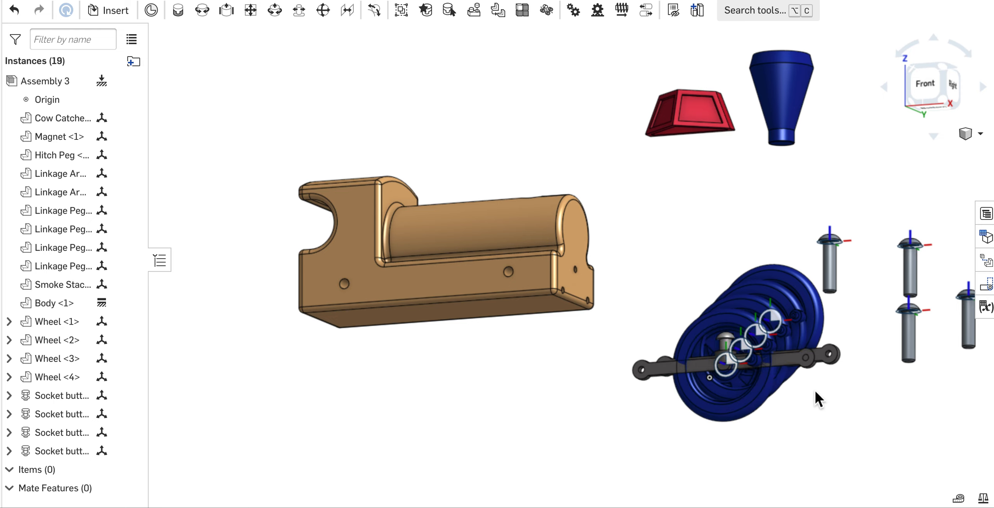
left_click(828, 262)
left_click_drag(829, 263, 853, 180)
left_click_drag(836, 355, 863, 213)
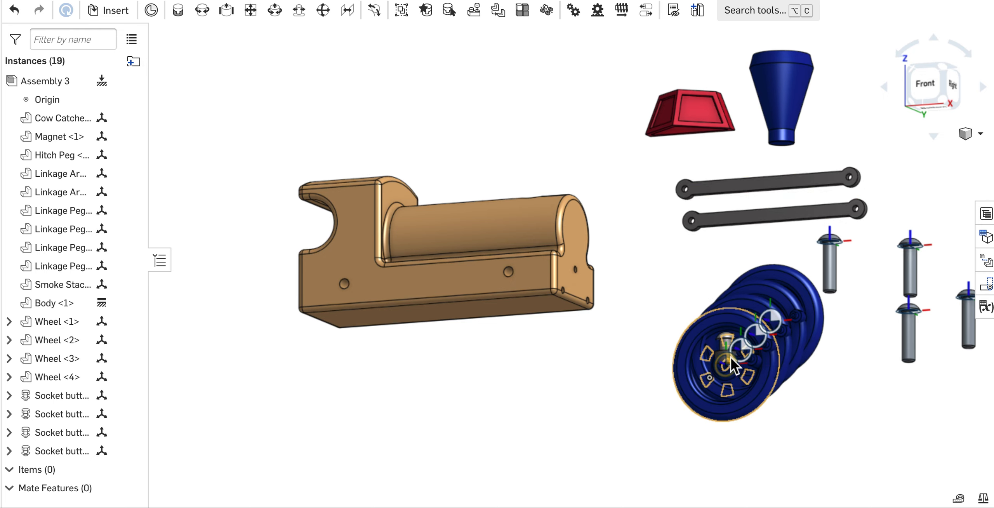
Spread out the four wheels, placing two below the train body and two below the cap screws.
left_click_drag(725, 402, 605, 411)
left_click(405, 442)
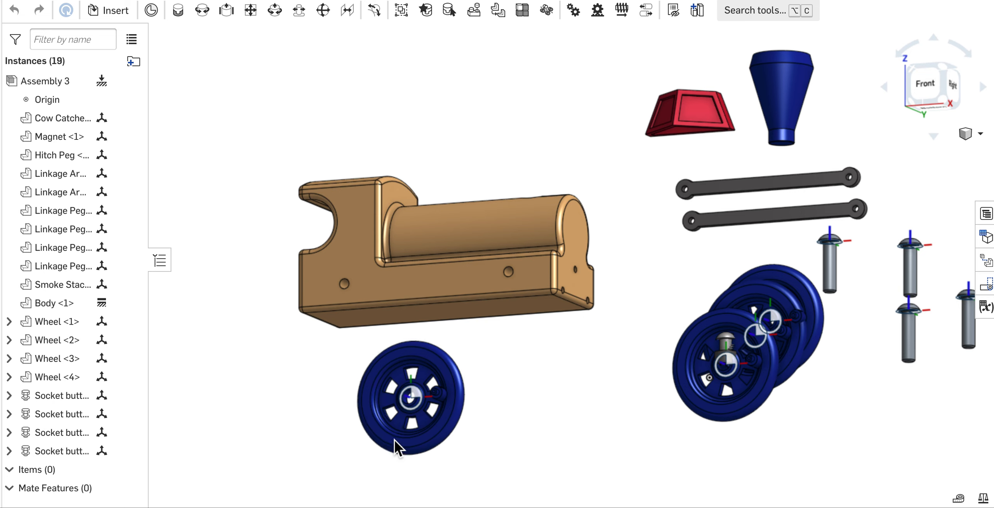
left_click_drag(703, 422, 509, 461)
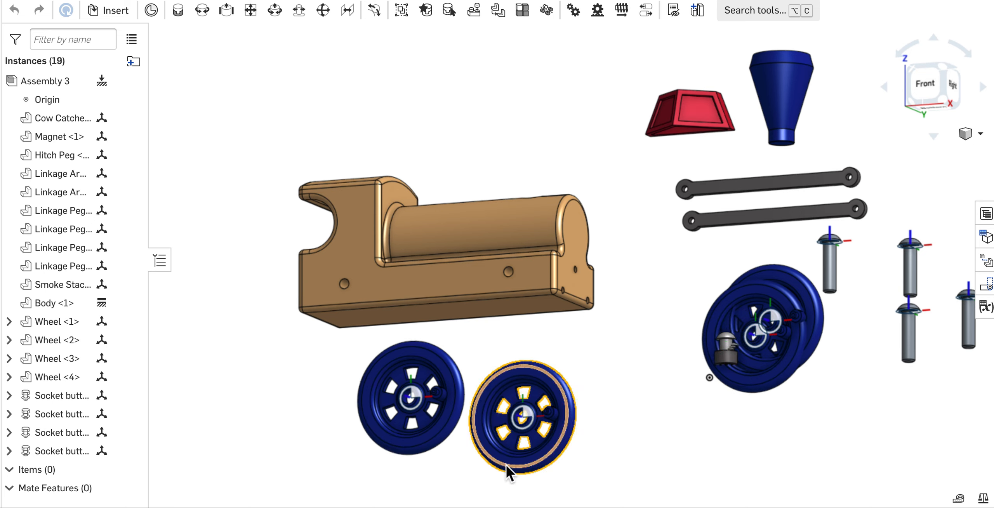
left_click_drag(761, 380, 904, 462)
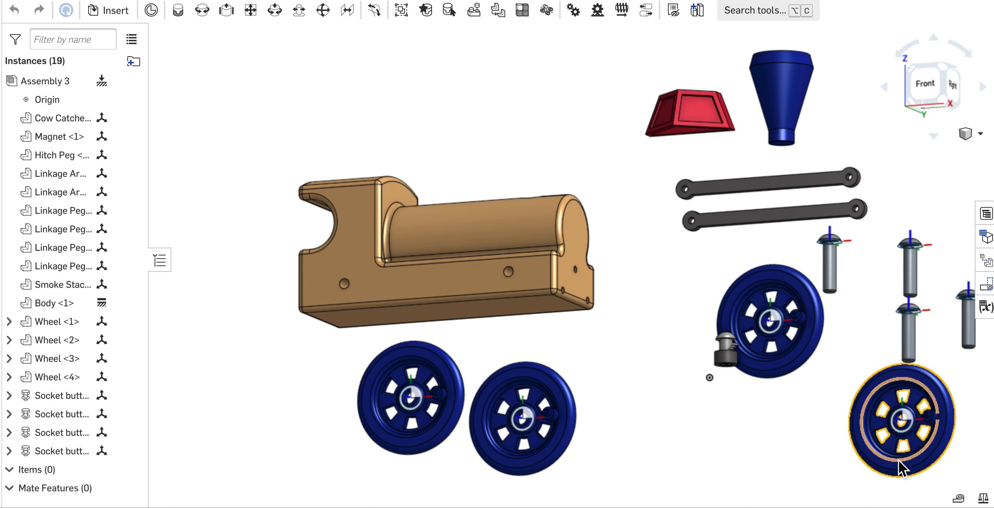
left_click_drag(792, 373, 772, 481)
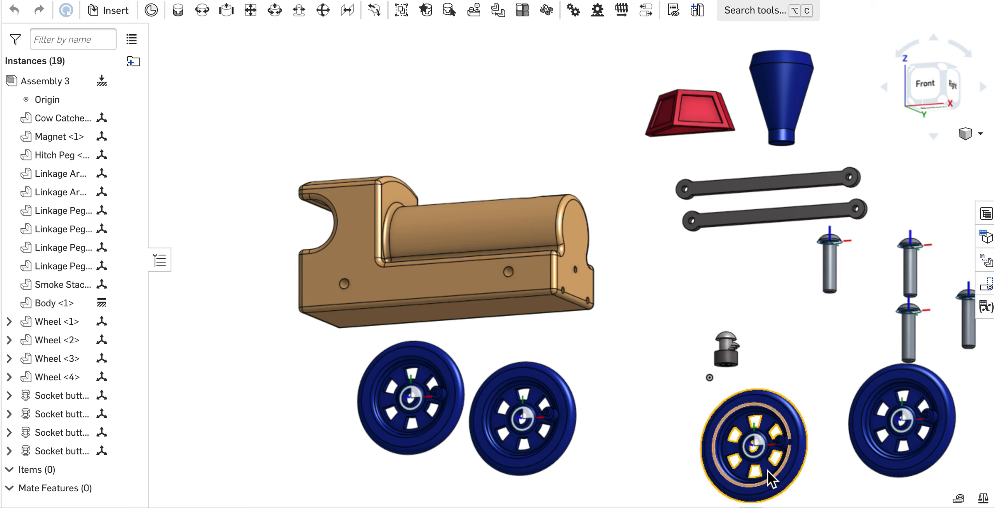
Move the magnet and hitch peg beside the cow catcher, and the four linkage pegs together about 3.03 in up between the linkage arms.
left_click_drag(632, 167, 595, 76)
left_click_drag(726, 336, 627, 77)
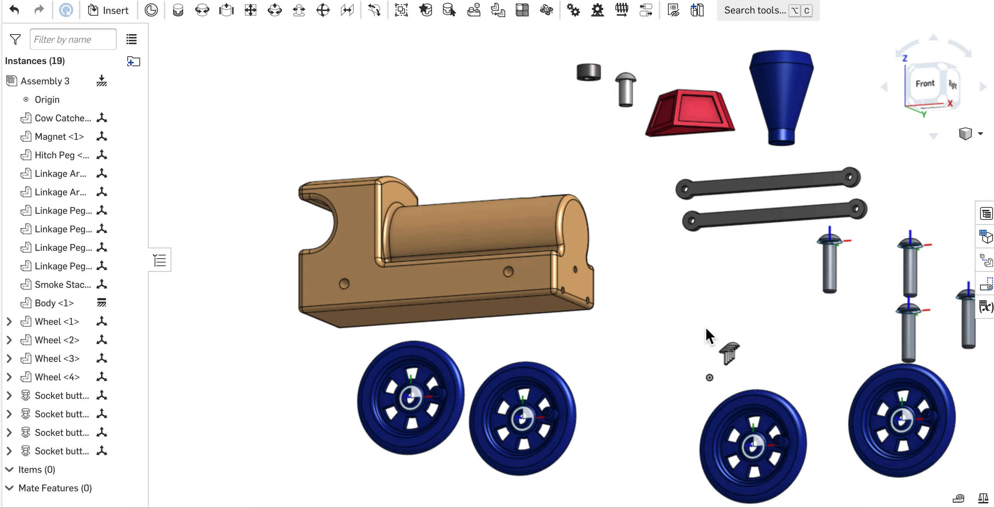
left_click_drag(754, 357, 620, 200)
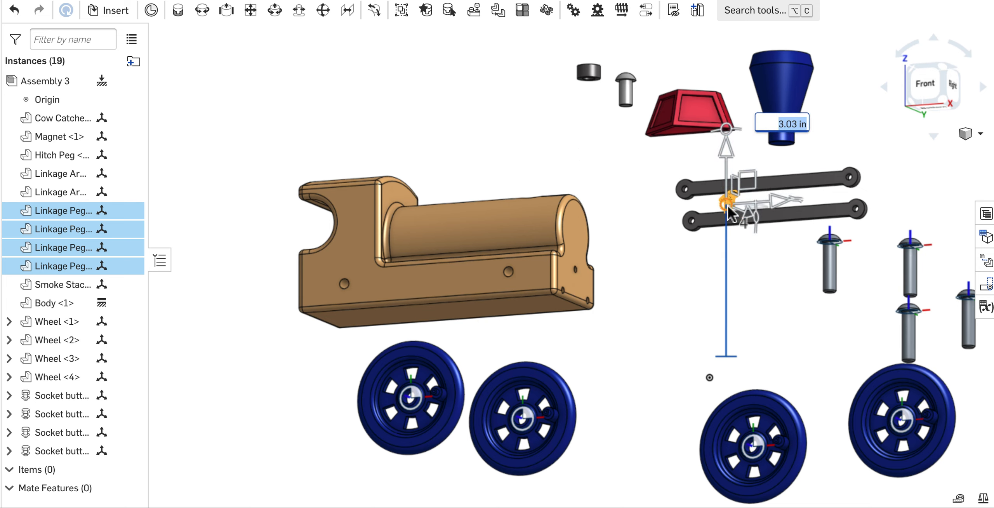
left_click_drag(729, 212, 493, 99)
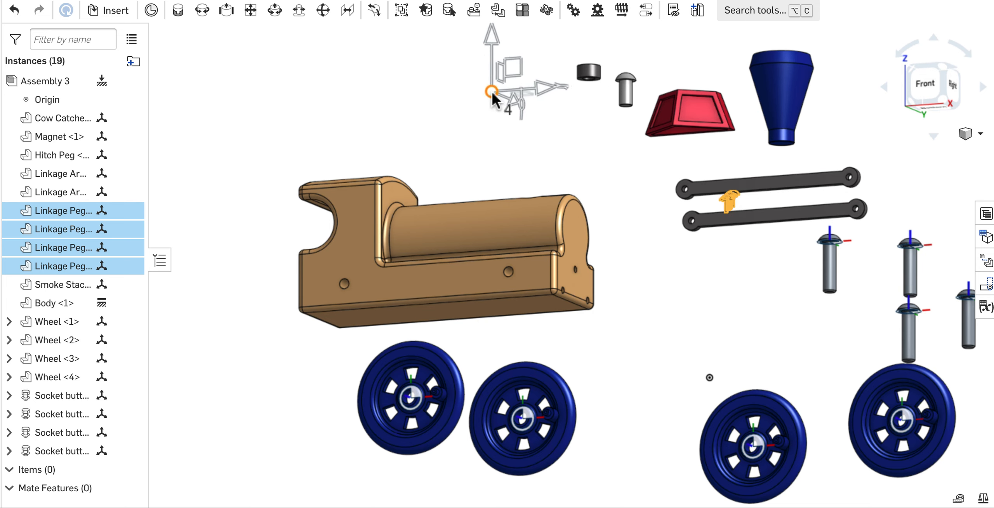
left_click(629, 210)
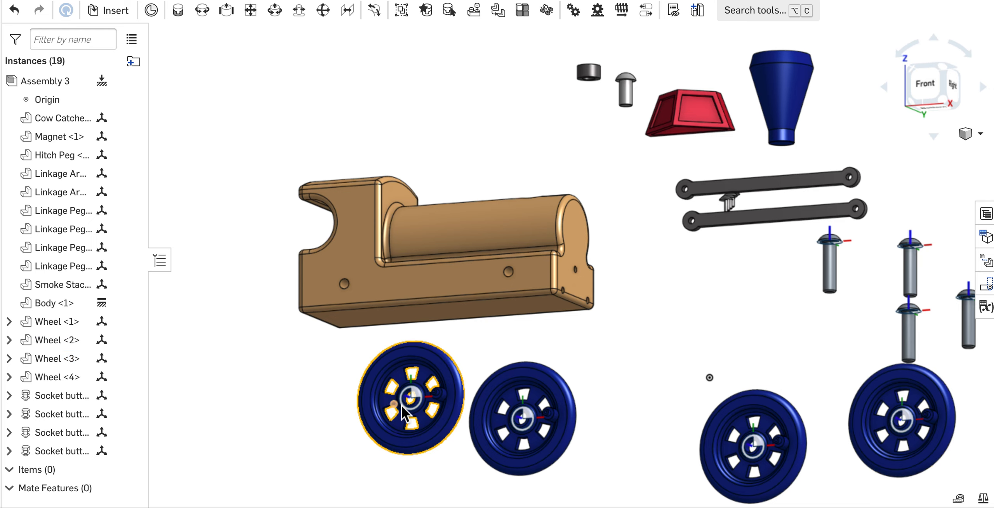
Hide the mate connector of each of the four wheels.
left_click(10, 322)
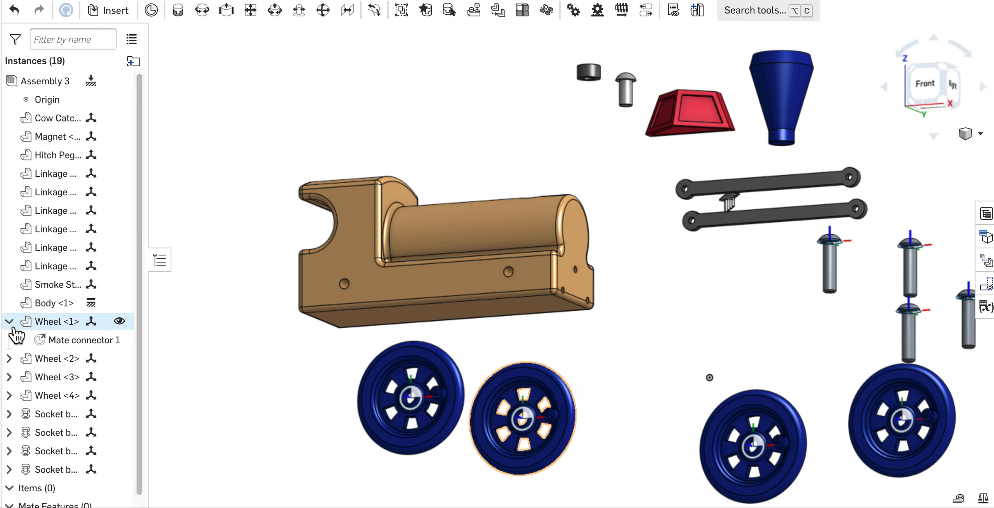
left_click(119, 340)
left_click(10, 358)
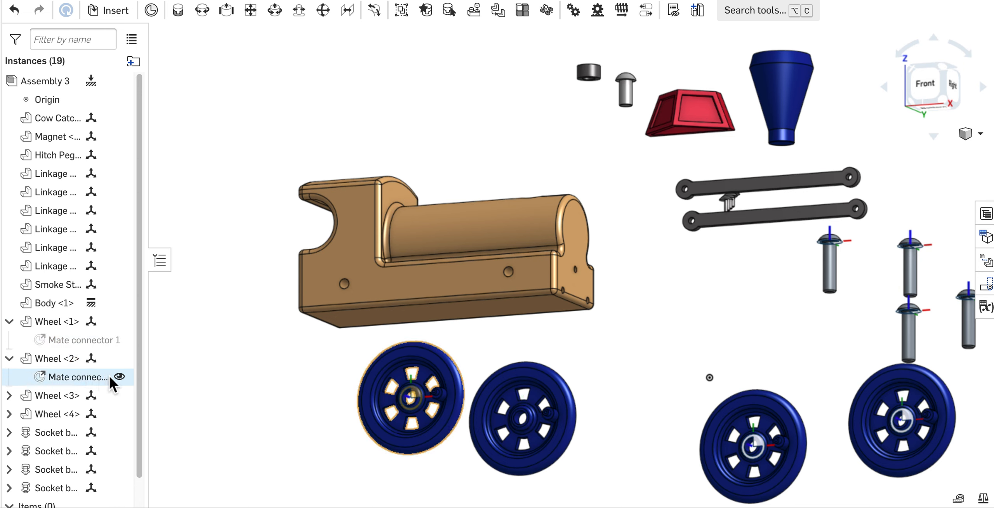
left_click(120, 377)
left_click(9, 395)
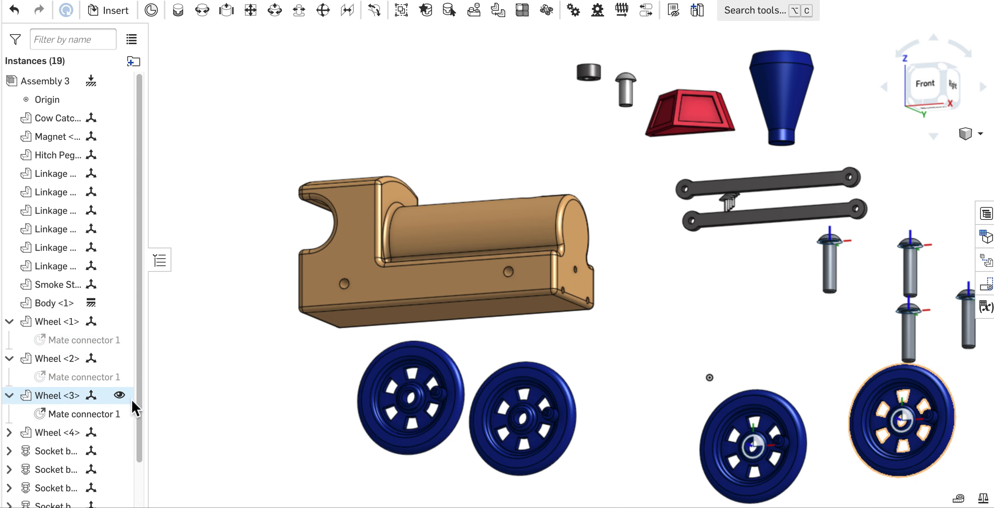
left_click(119, 414)
left_click(10, 432)
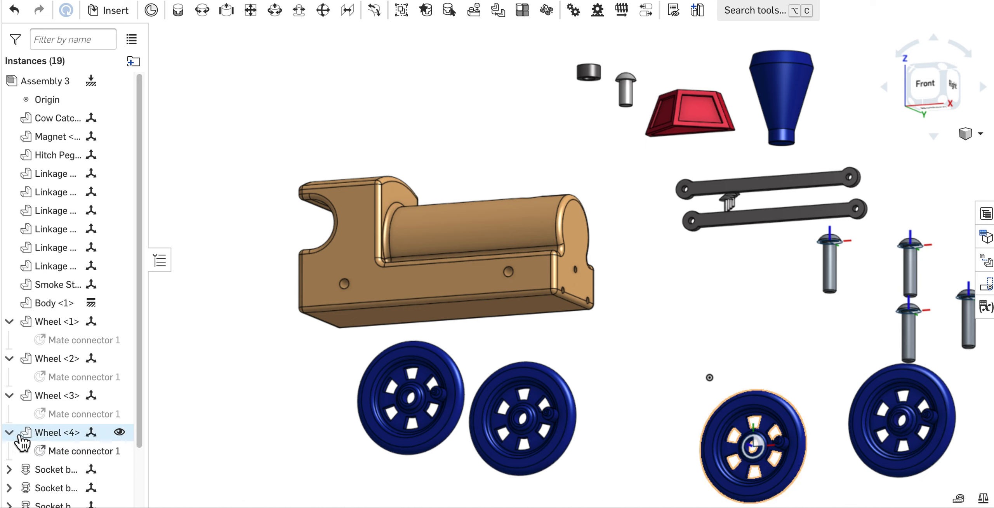
left_click(119, 451)
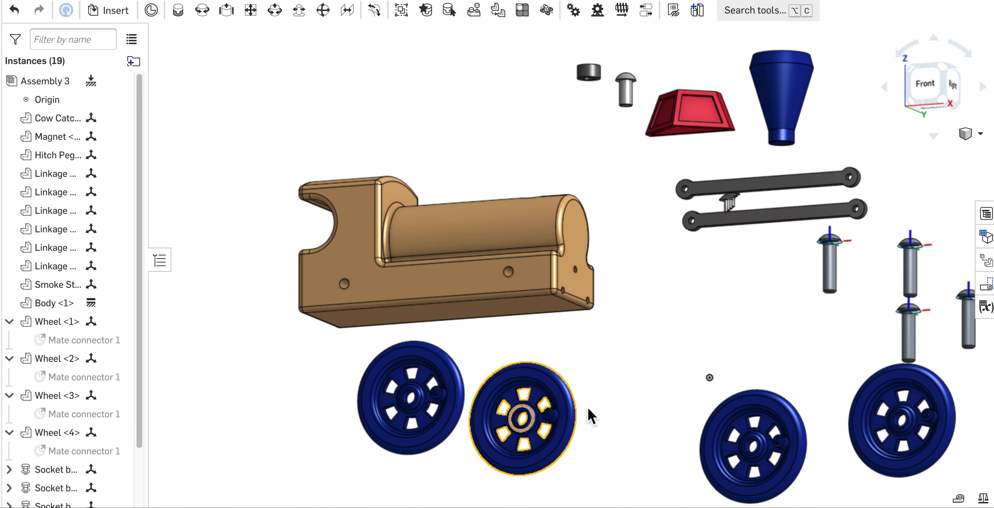
scroll(702, 403, "down", 1)
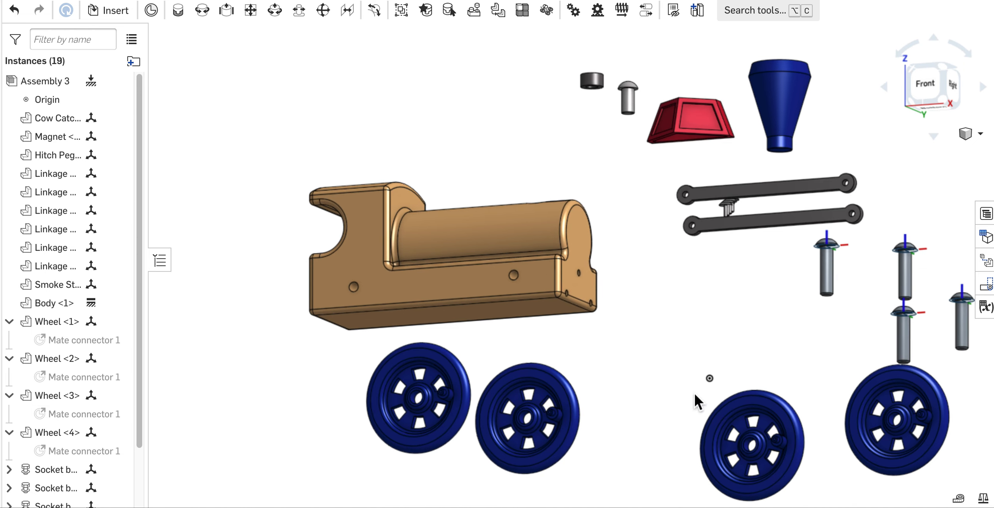
scroll(554, 340, "up", 1)
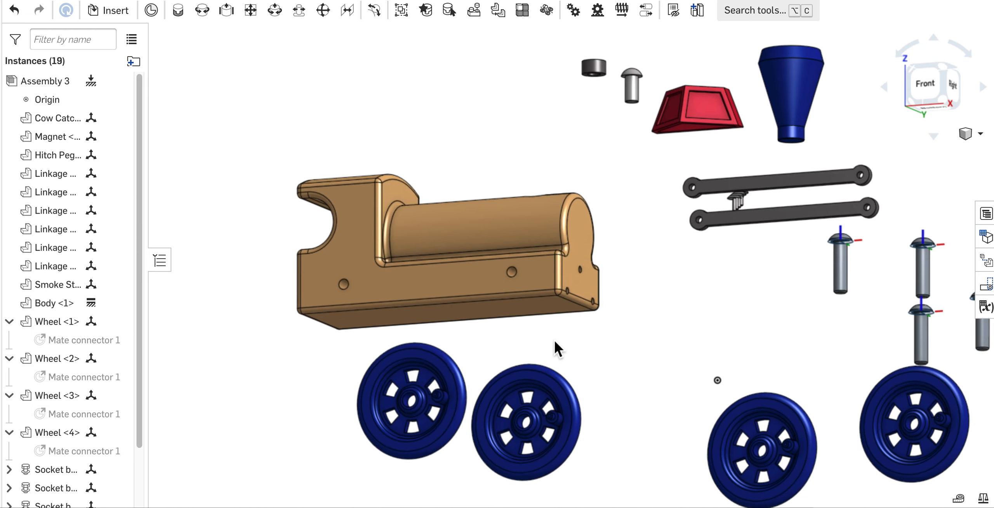
Start a revolute mate from the center hole of Wheel <3>, using the wheel's flat face opposite its linkage pin.
scroll(555, 340, "up", 3)
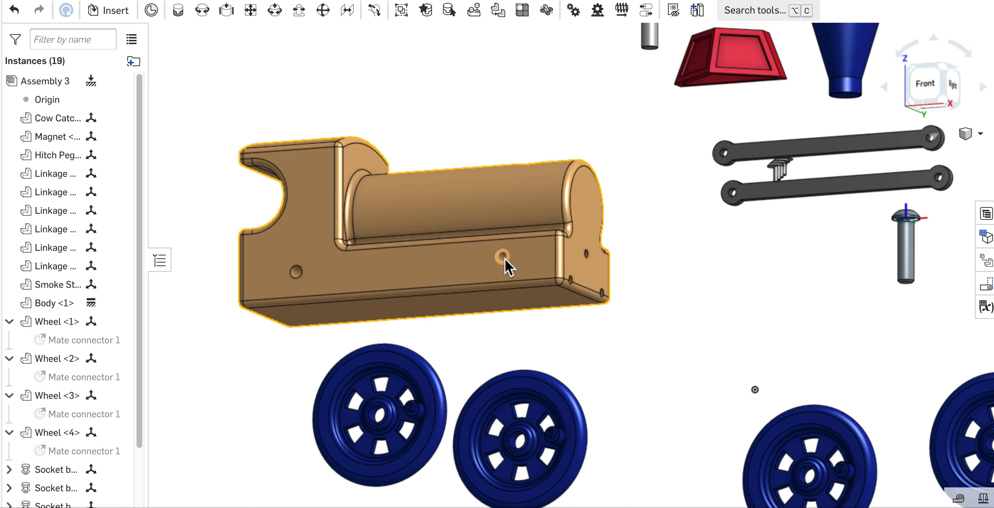
mouse_move(595, 367)
right_mouse_down()
mouse_move(557, 355)
mouse_move(527, 365)
mouse_move(582, 370)
mouse_move(577, 378)
mouse_move(576, 367)
right_mouse_up()
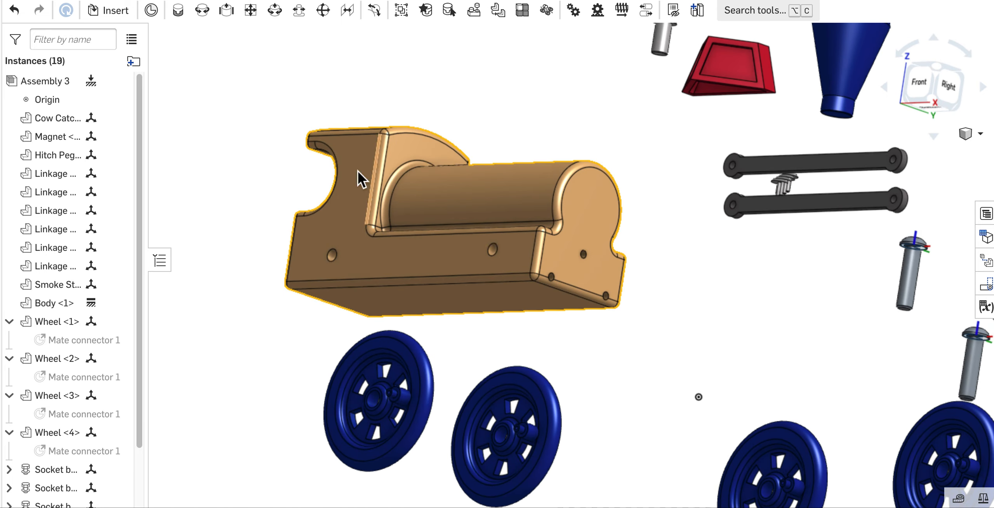
left_click(207, 18)
right_click_drag(472, 333, 421, 334)
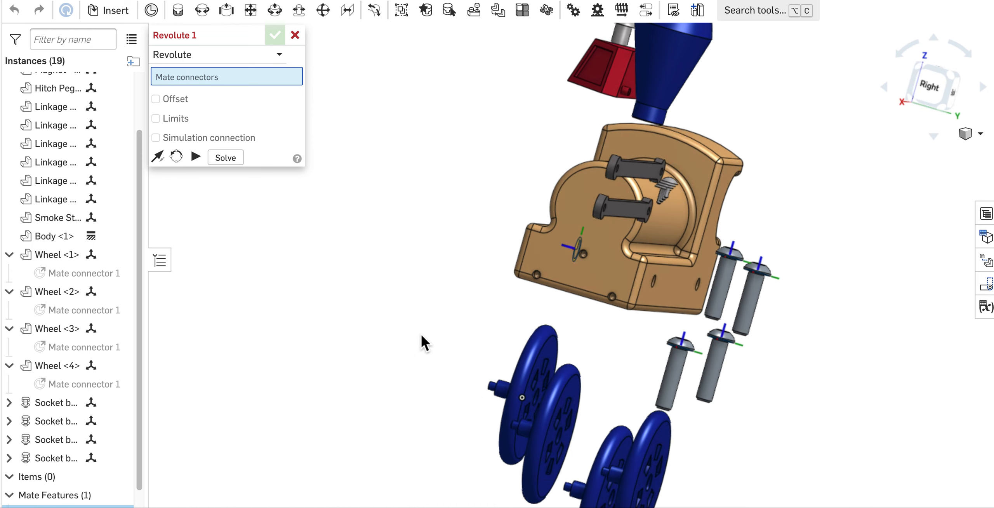
scroll(551, 437, "up", 5)
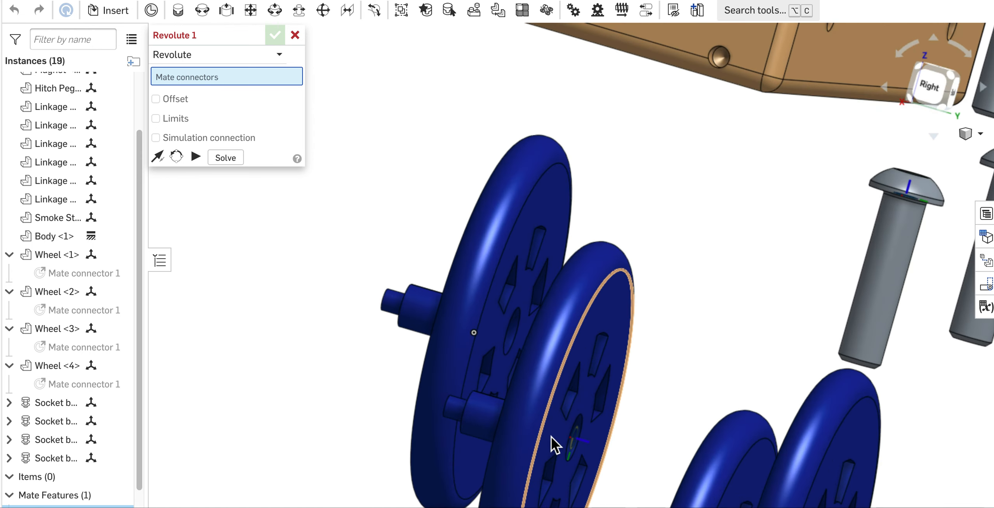
scroll(551, 437, "up", 3)
scroll(592, 444, "up", 3)
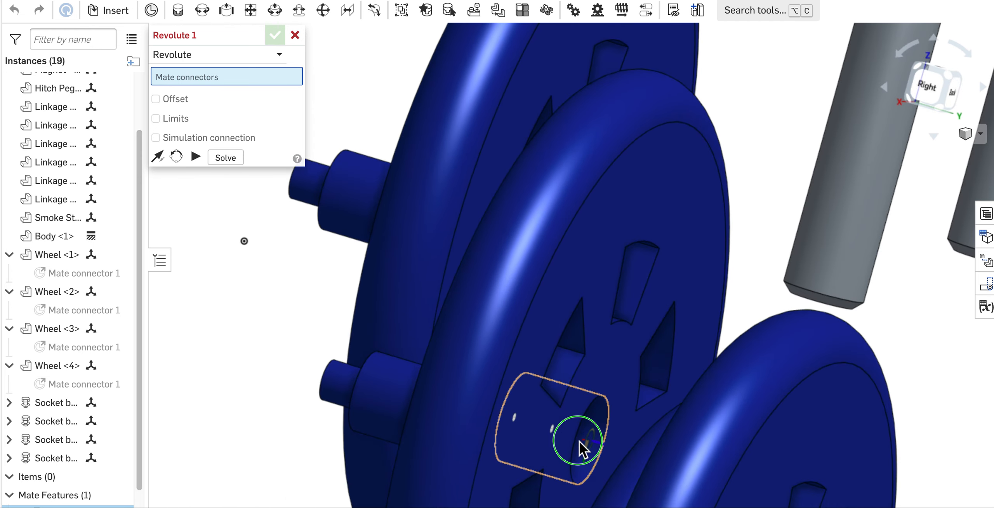
right_click_drag(579, 441, 587, 335)
scroll(586, 459, "down", 3)
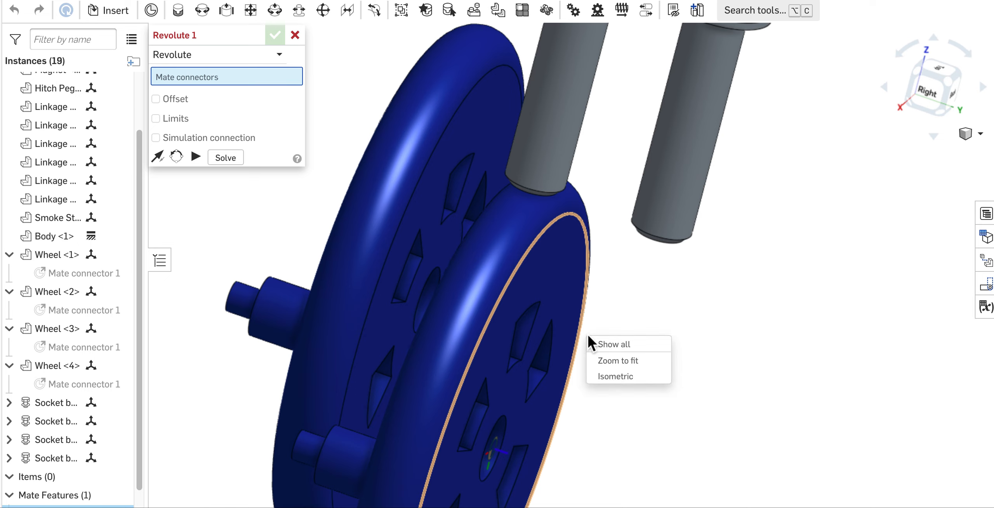
right_click_drag(663, 370, 651, 221, "ctrl")
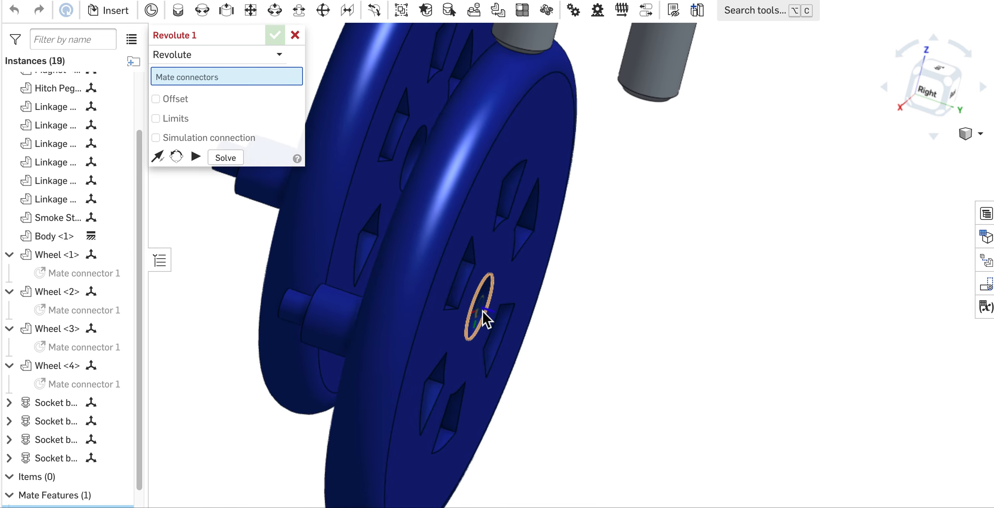
right_click_drag(482, 311, 469, 297)
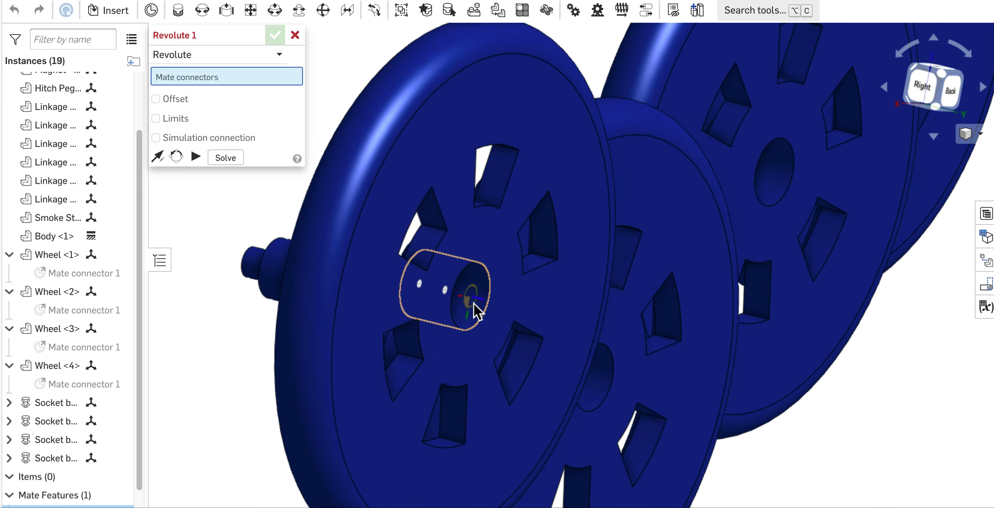
left_click(479, 313)
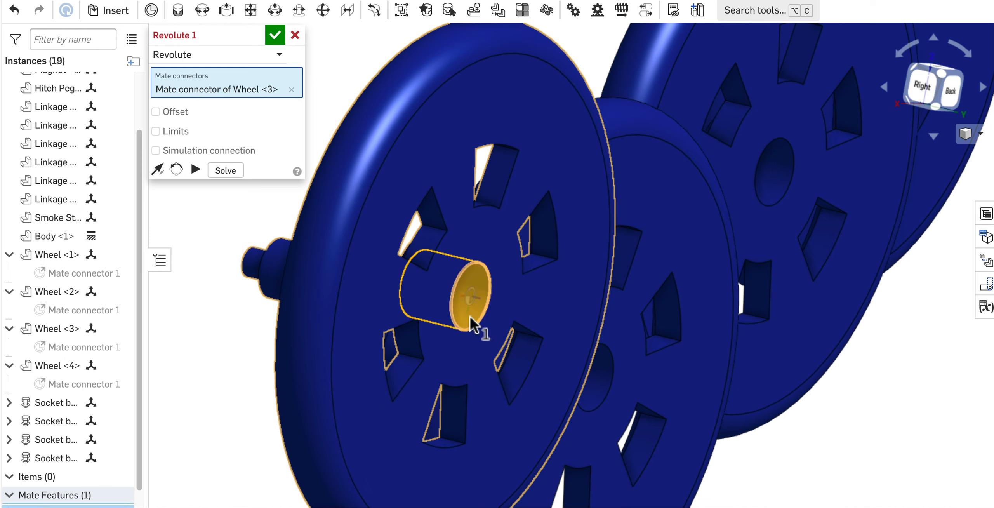
Complete Wheel <3>'s revolute mate at the front axle hole on the body's back side, flipping its axis so the linkage pin faces outward.
scroll(503, 306, "down", 10)
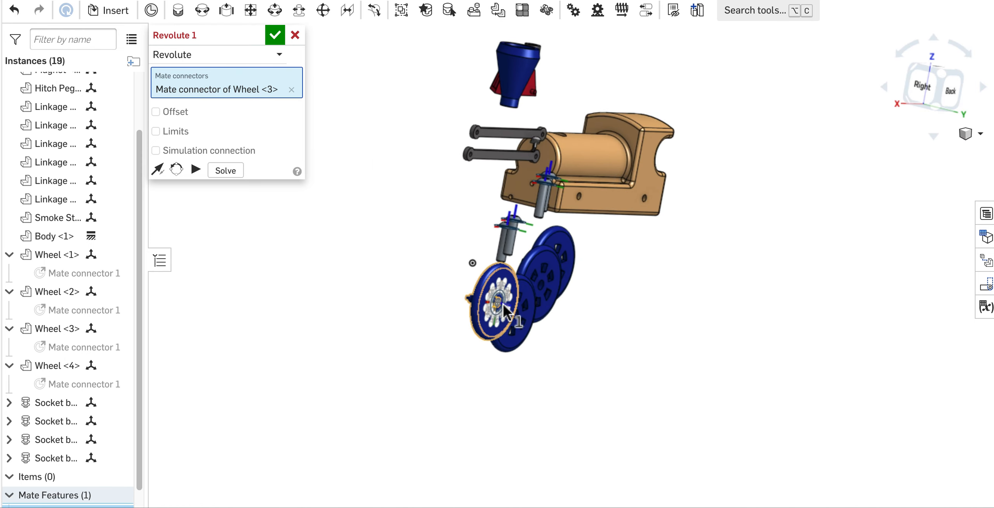
scroll(587, 213, "up", 10)
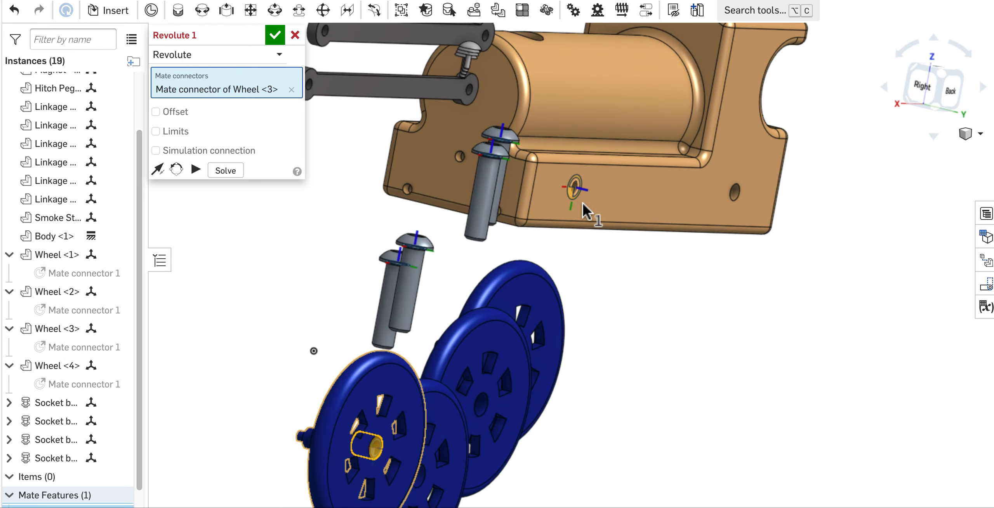
scroll(583, 202, "up", 5)
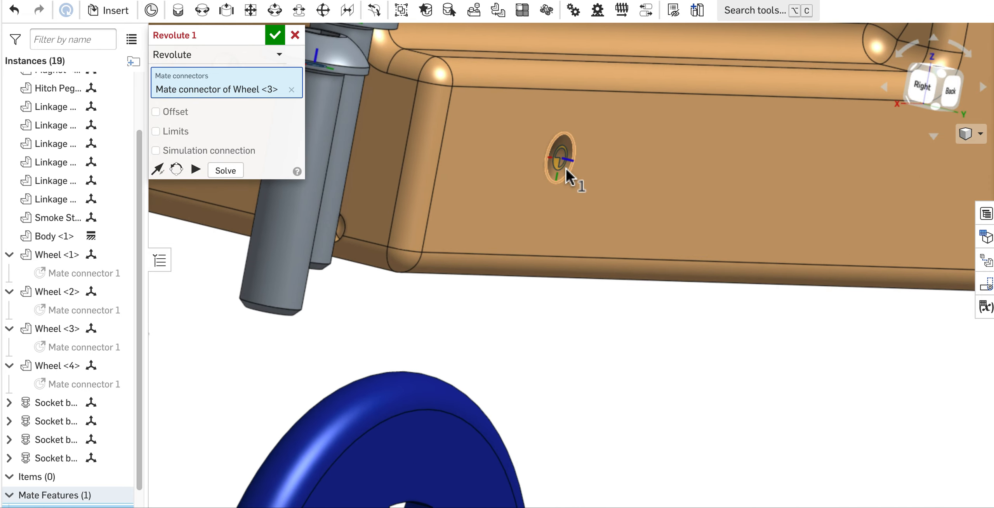
left_click(566, 168)
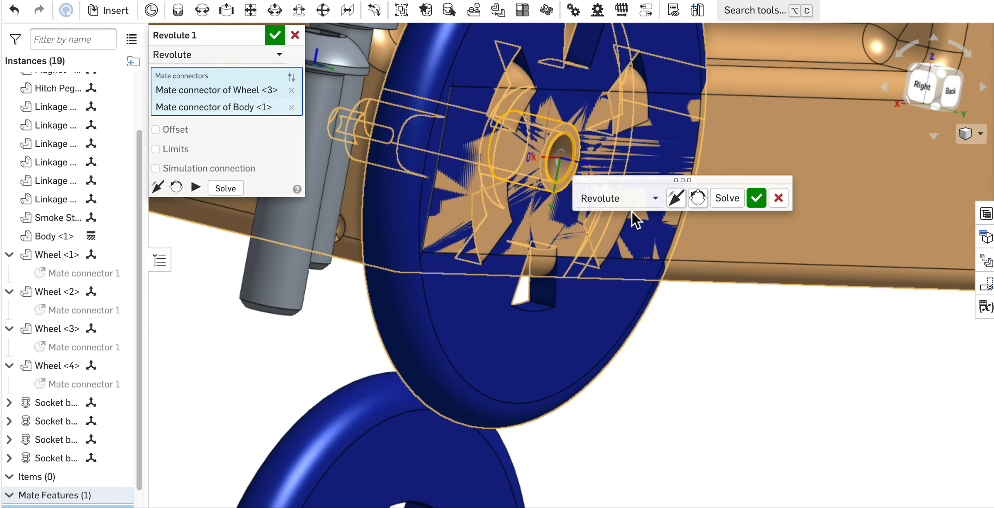
mouse_move(705, 345)
right_mouse_down()
mouse_move(746, 354)
mouse_move(701, 342)
right_mouse_up()
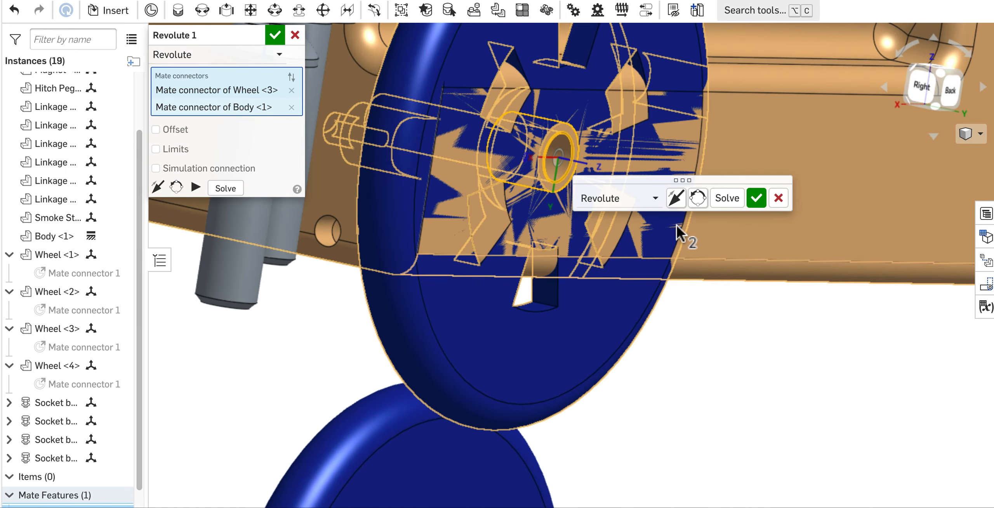
left_click(677, 200)
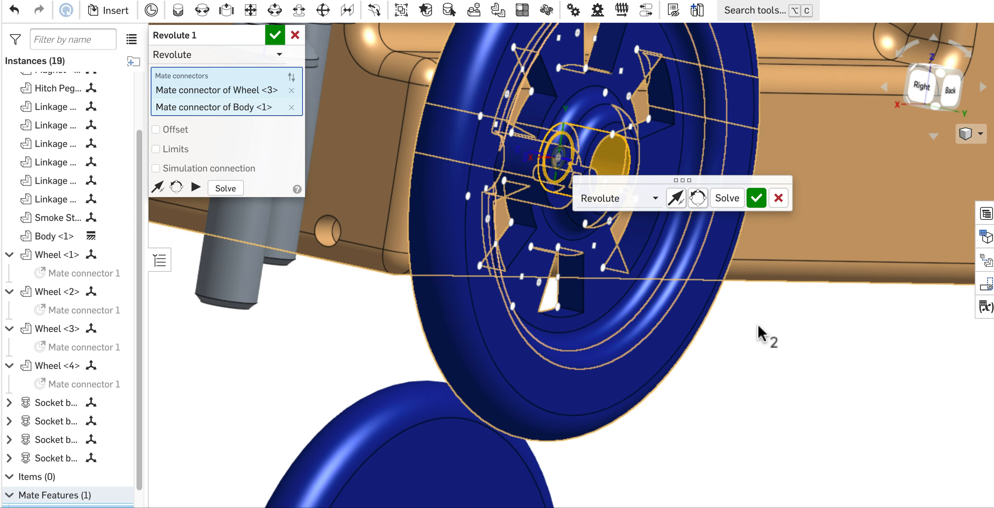
right_click_drag(756, 332, 784, 339)
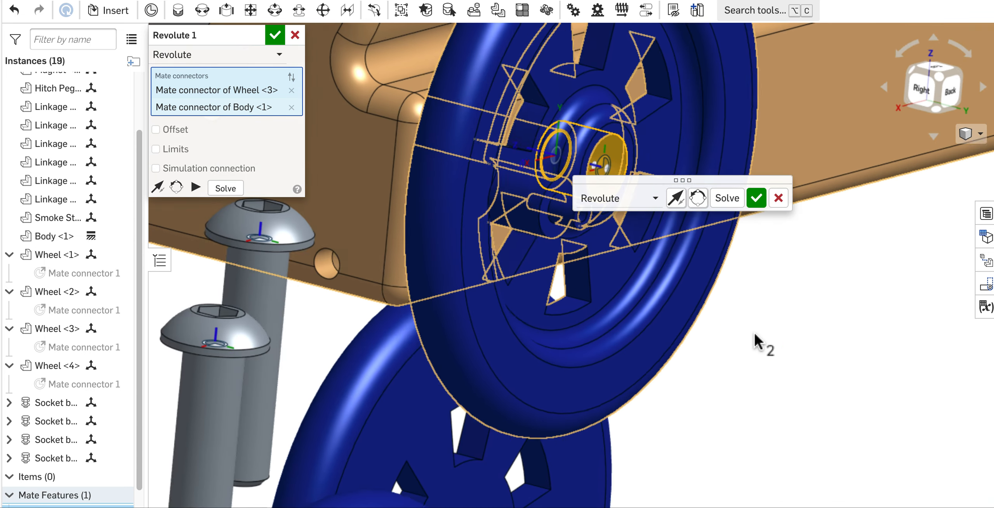
left_click(755, 200)
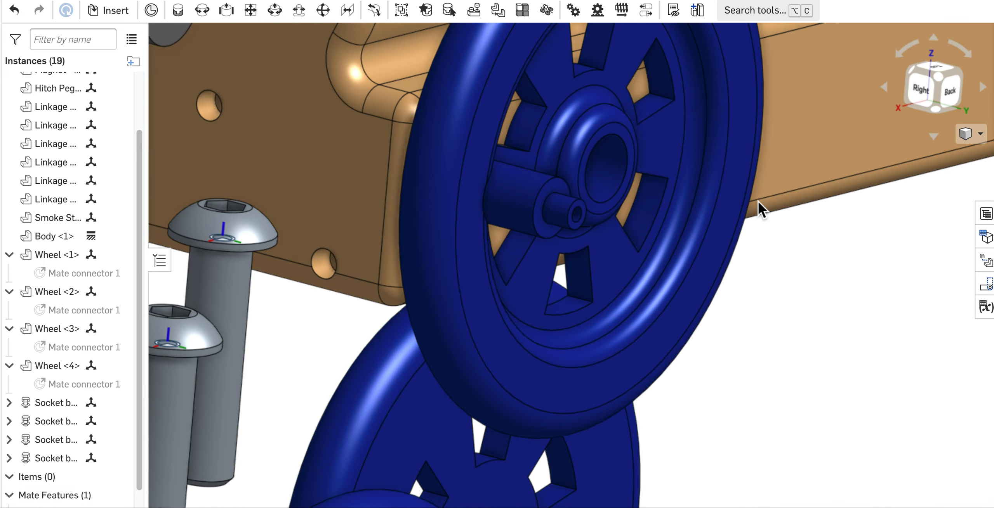
Spin the mounted Wheel <3>, and start a second revolute mate from the flat-face center hole of Wheel <2>.
key("r")
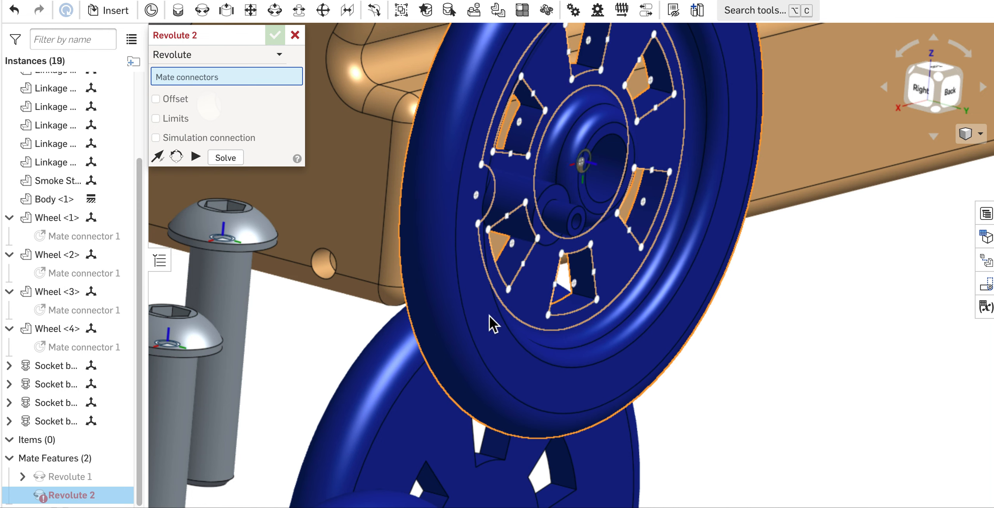
left_click_drag(465, 281, 497, 245)
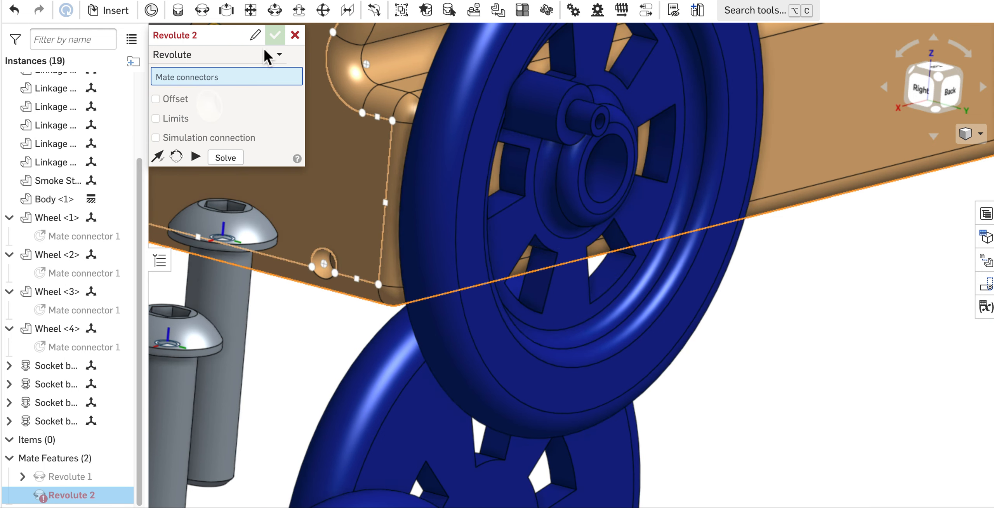
scroll(782, 362, "down", 3)
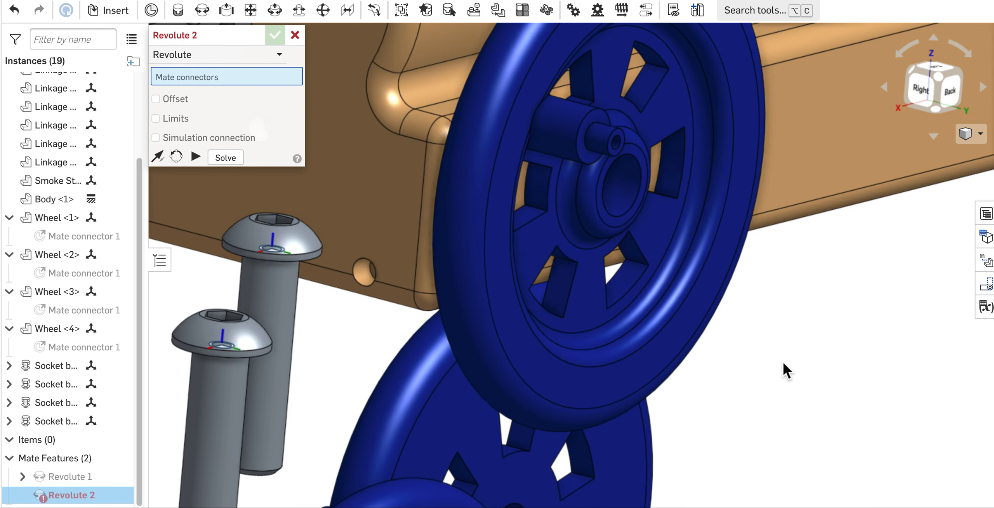
middle_click_drag(745, 378, 766, 256)
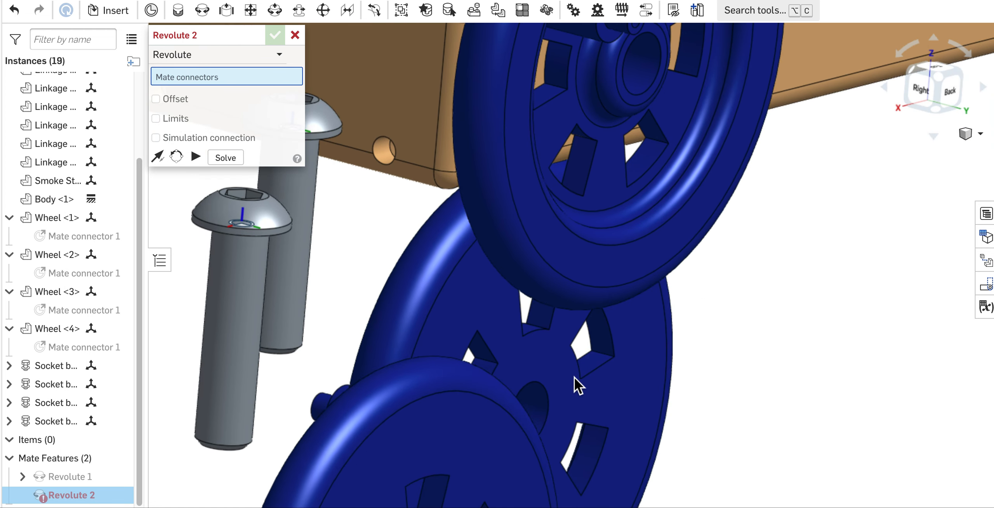
left_click(541, 403)
Attach Wheel <2> to the rear axle hole on the same side of the body, flipping the mate axis so its pin faces outward.
scroll(853, 373, "down", 3)
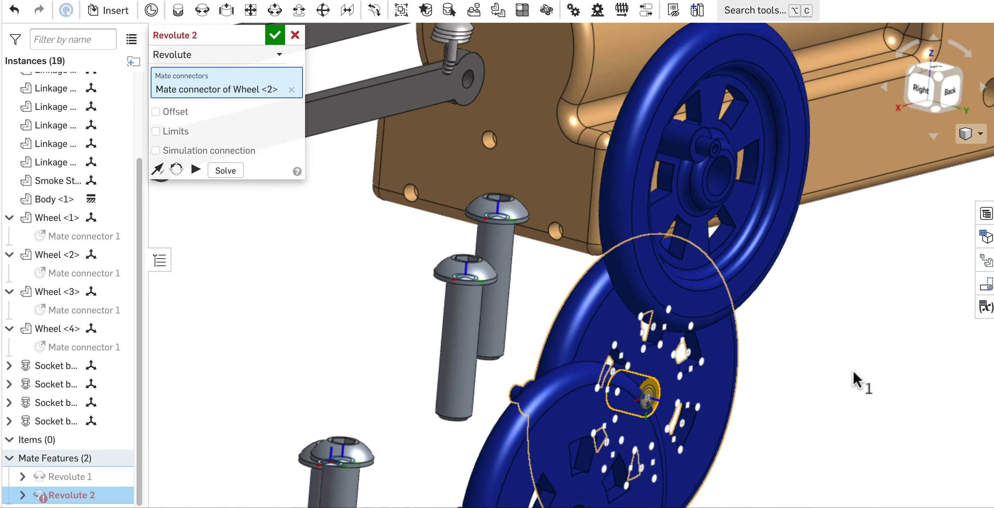
scroll(860, 367, "down", 2)
scroll(959, 190, "up", 6)
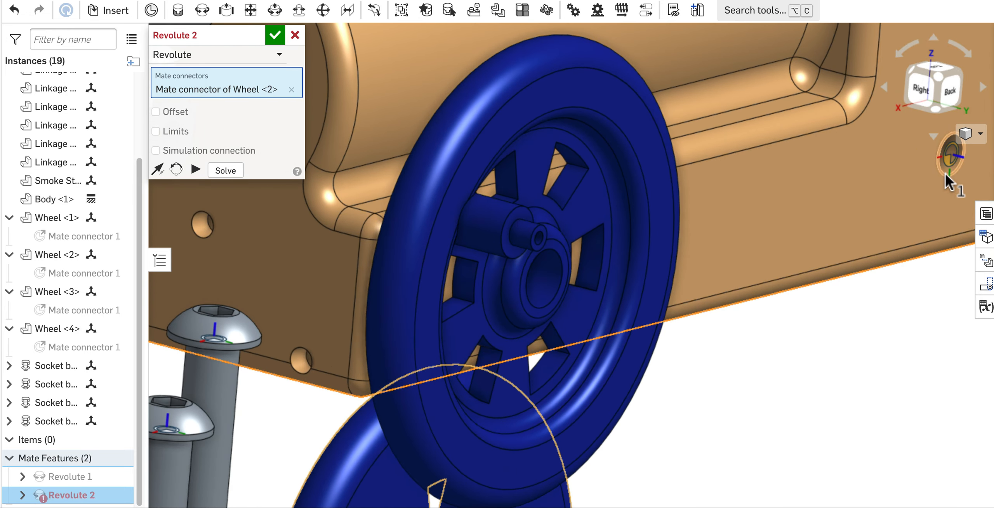
left_click(945, 173)
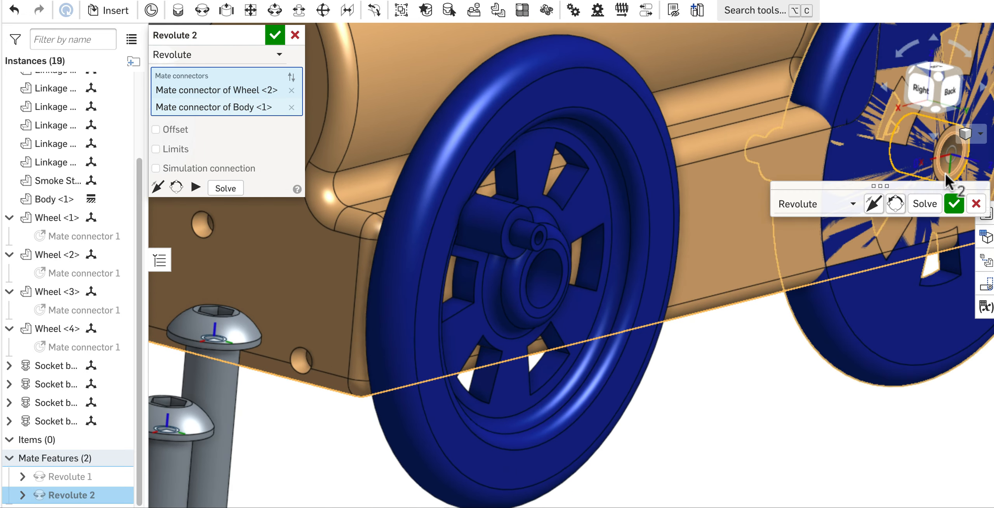
left_click(873, 199)
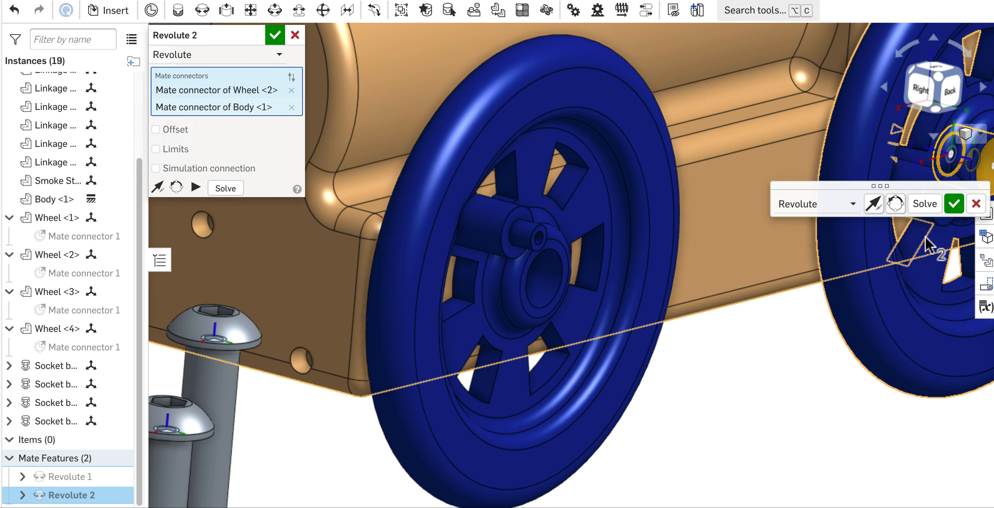
left_click(954, 205)
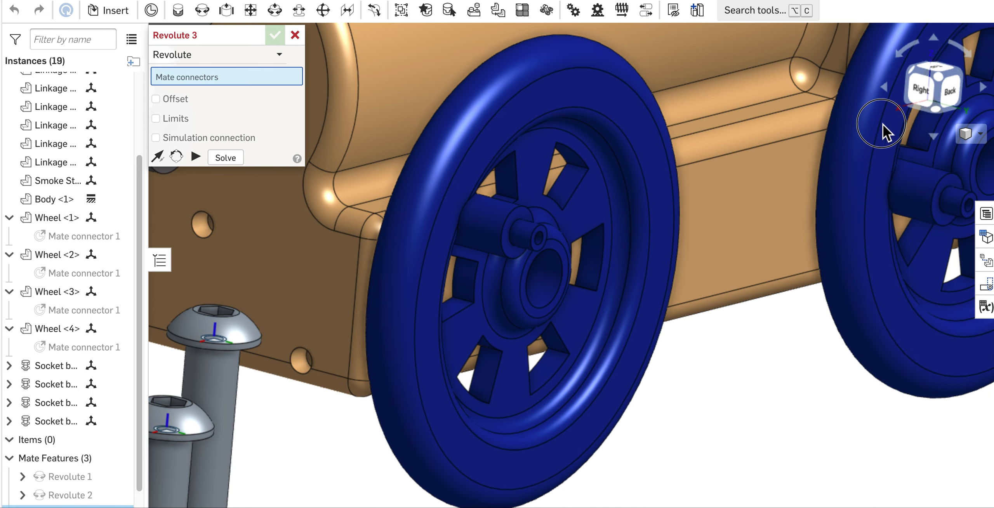
Start a third revolute mate from the flat-face center hole of Wheel <1>, the upper of the two unattached wheels.
left_click_drag(882, 124, 894, 111)
scroll(731, 424, "down", 10)
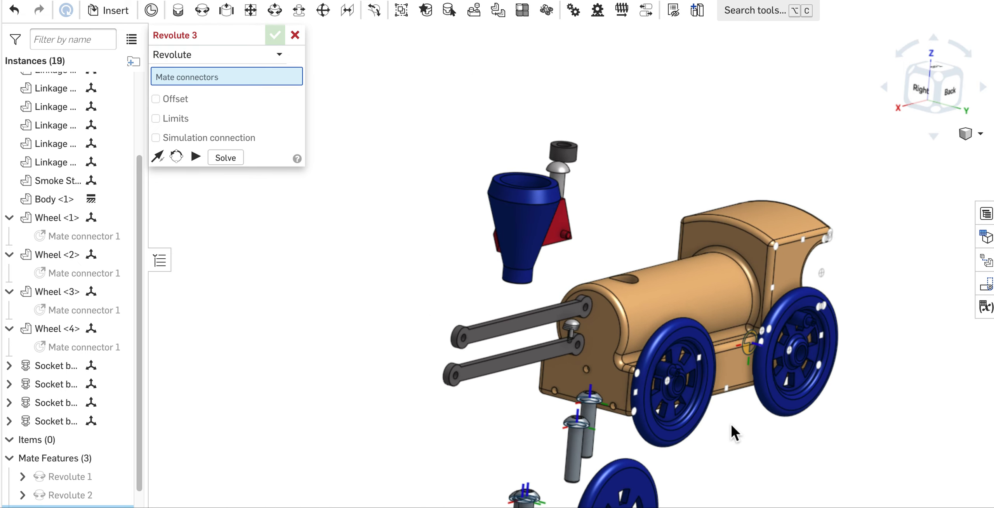
middle_click_drag(730, 424, 717, 266)
scroll(605, 401, "up", 10)
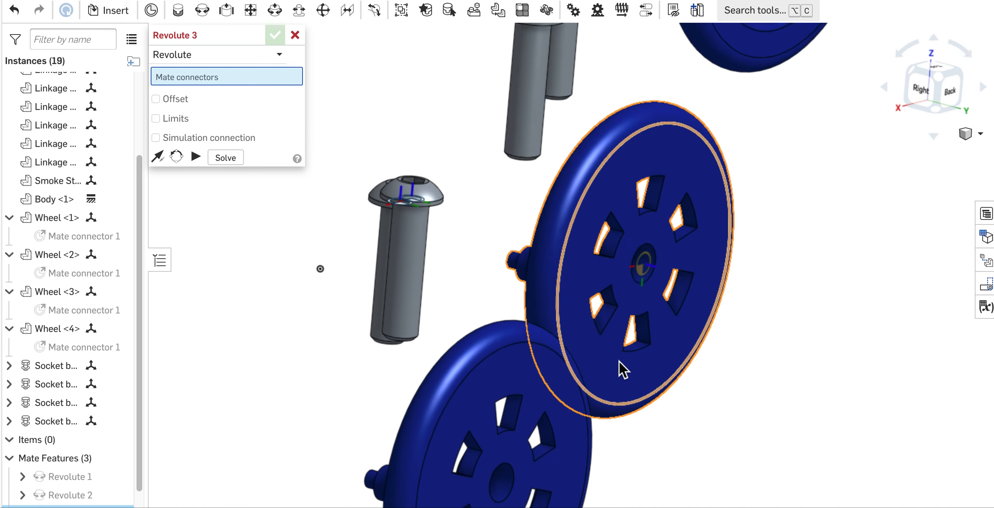
scroll(648, 268, "up", 6)
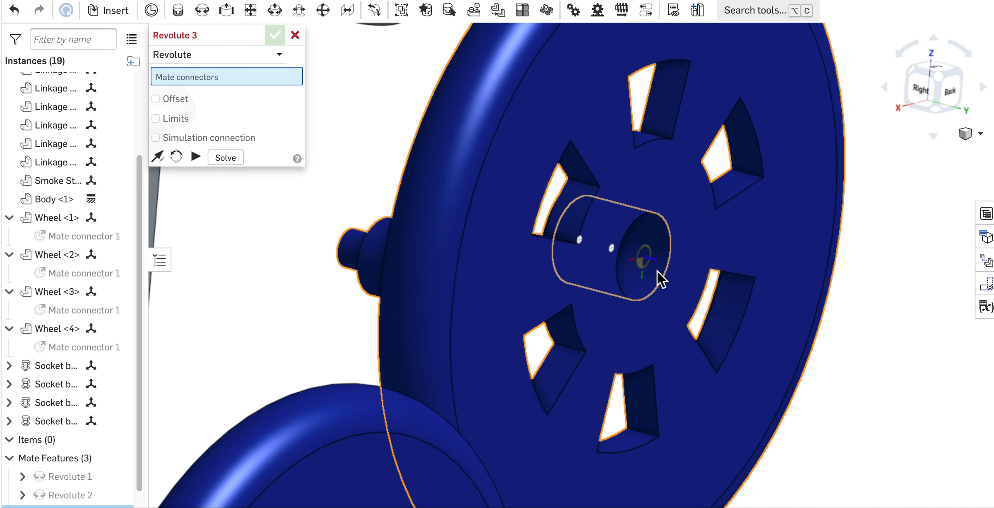
left_click(657, 270)
Attach Wheel <1> to the outer edge of the front axle hole on the opposite side of the body, completing its revolute mate.
scroll(656, 271, "down", 15)
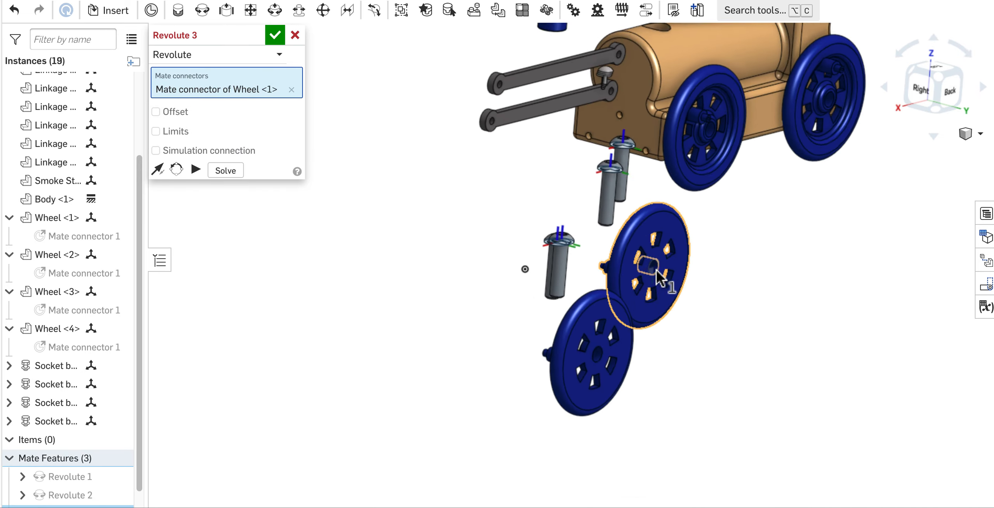
right_click_drag(630, 174, 684, 177)
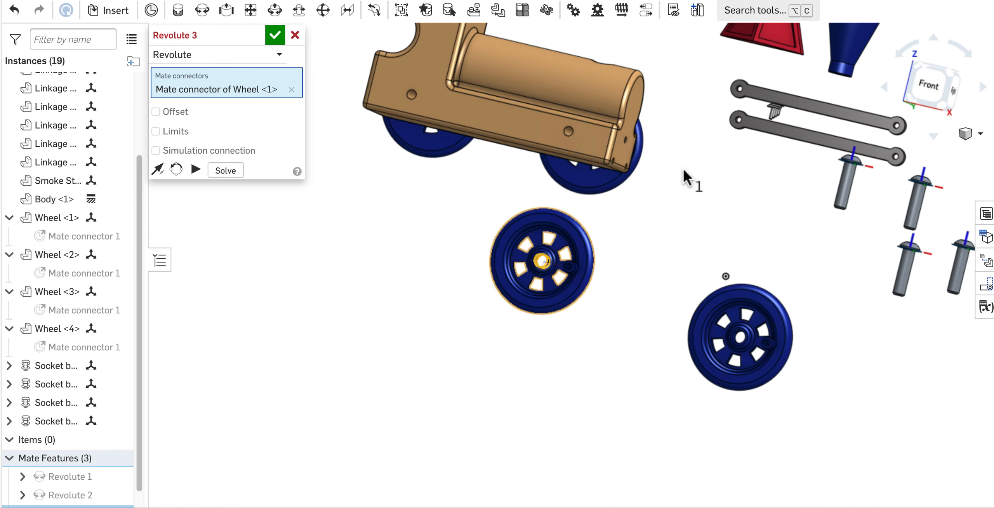
scroll(586, 134, "up", 8)
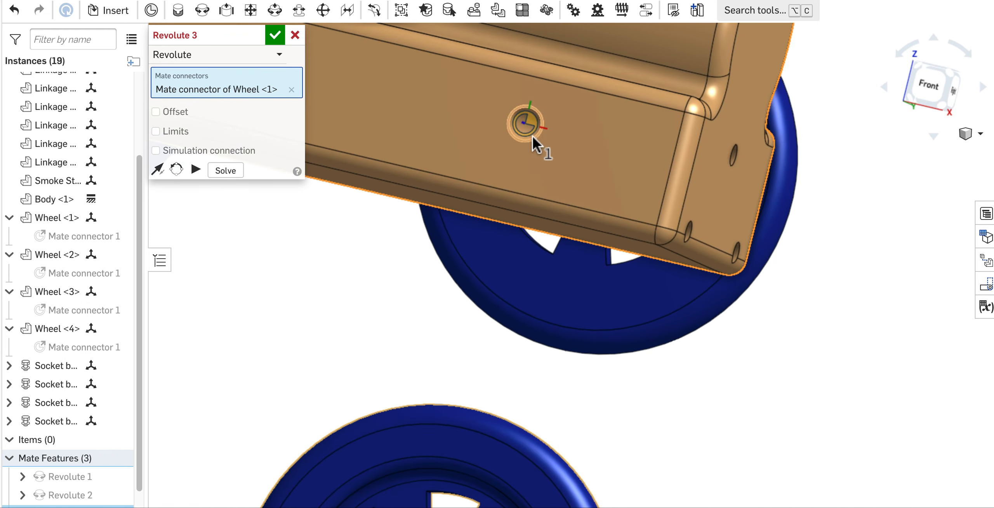
right_click_drag(535, 135, 490, 154)
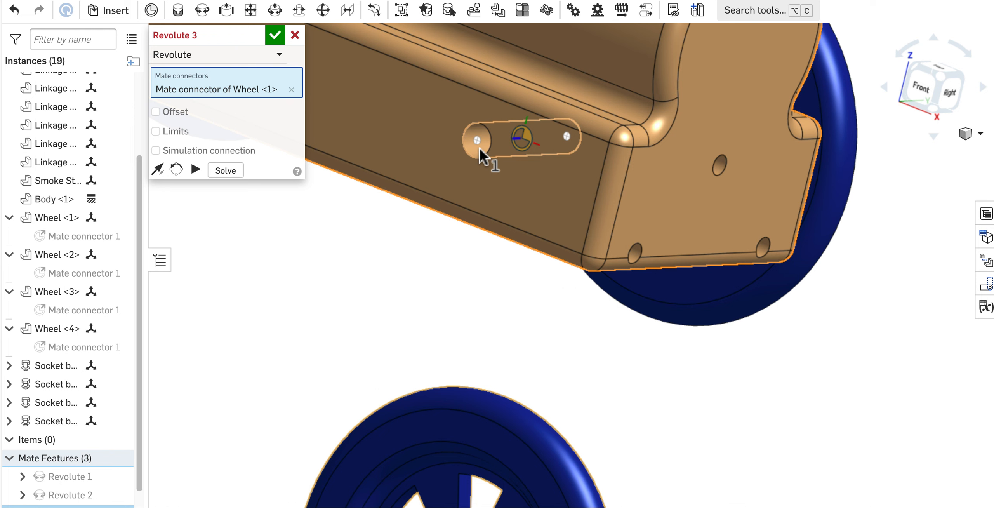
left_click(474, 146)
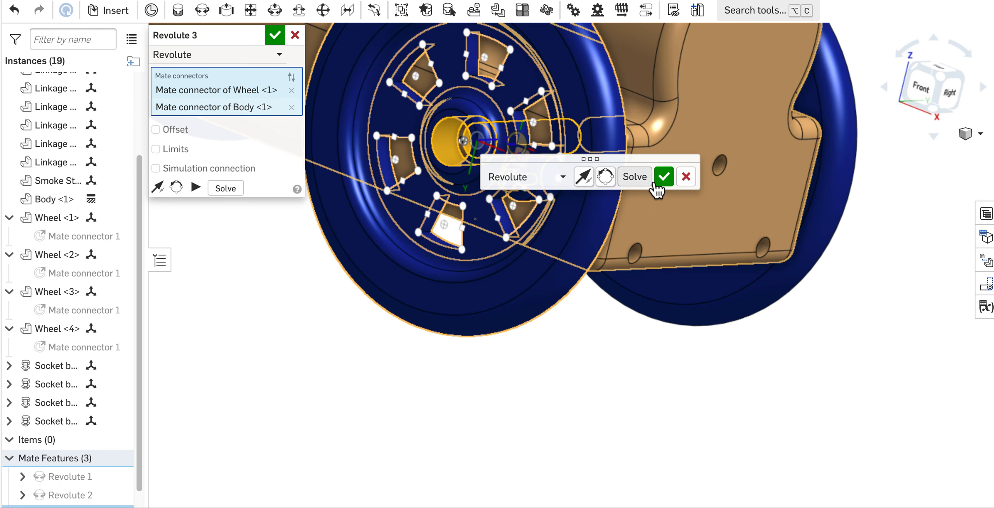
left_click(669, 180)
right_click_drag(662, 325, 645, 360)
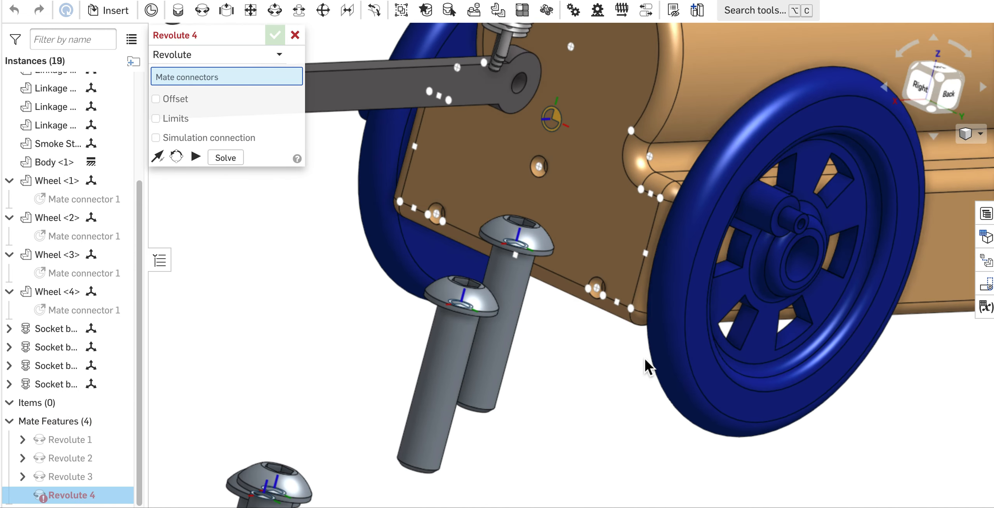
Attach the flat-face center hole of Wheel <4> to the body's remaining rear axle hole with a revolute mate.
middle_click_drag(645, 359, 671, 171)
middle_click_drag(551, 318, 622, 66)
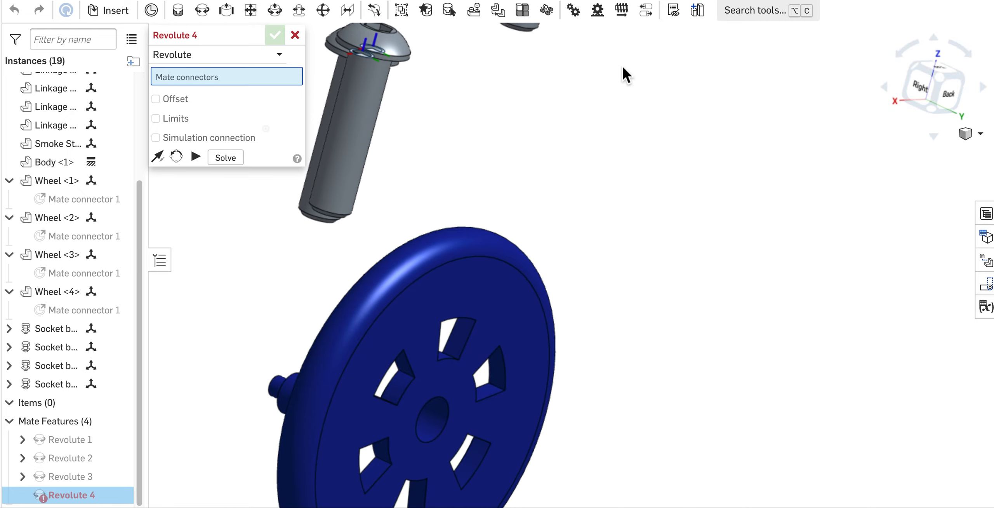
left_click(440, 413)
scroll(470, 365, "down", 10)
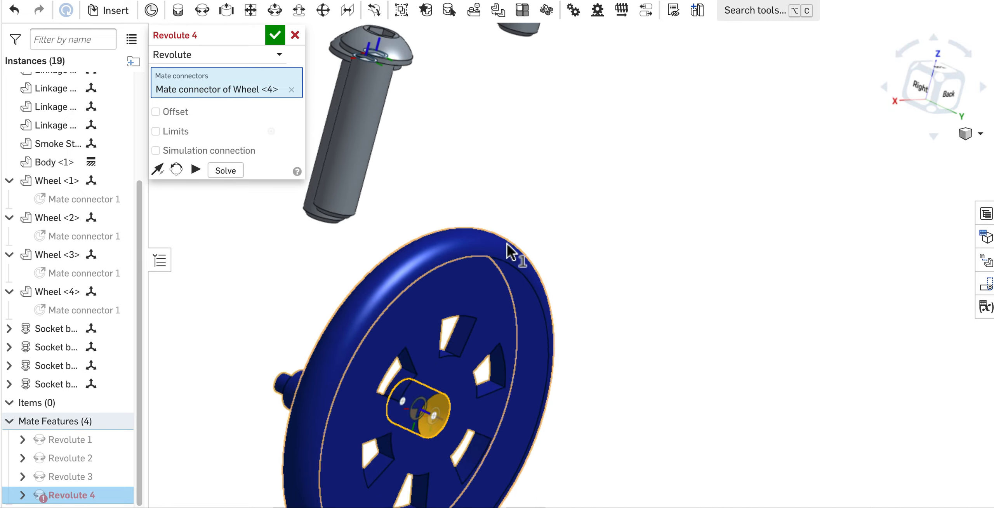
right_click_drag(443, 218, 500, 224)
scroll(414, 155, "up", 10)
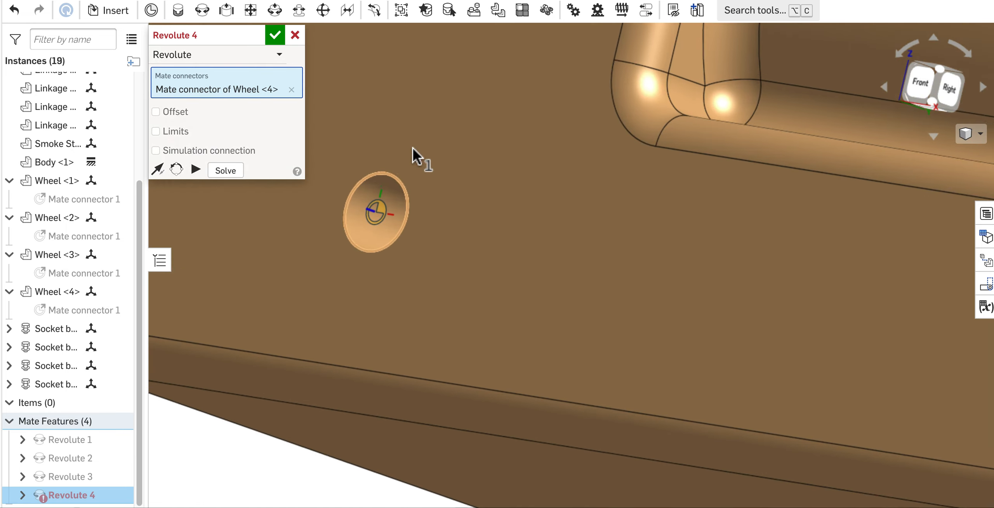
left_click(380, 209)
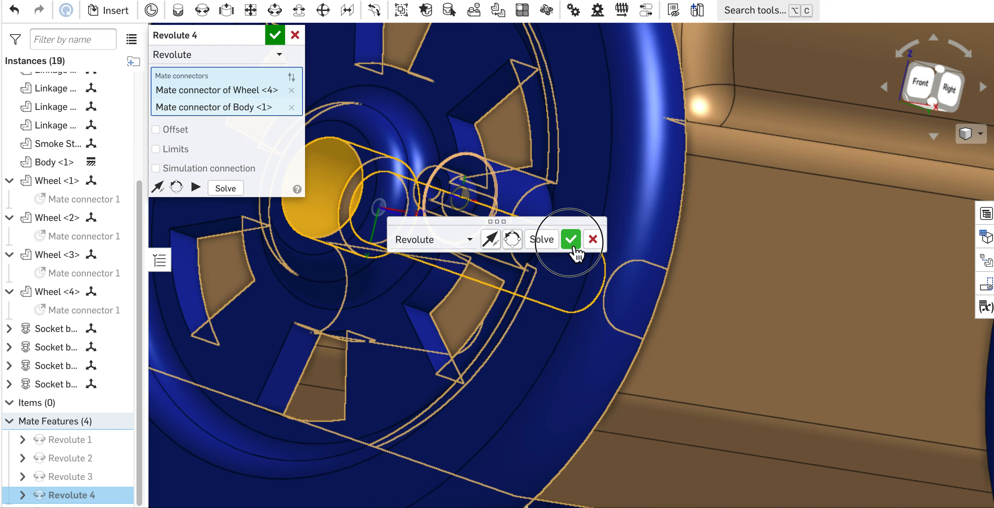
left_click(570, 239)
Examine the mounted wheels from the outer side, focusing on the offset pin of the rear wheel where a linkage arm fits.
scroll(570, 249, "down", 3)
scroll(657, 281, "down", 6)
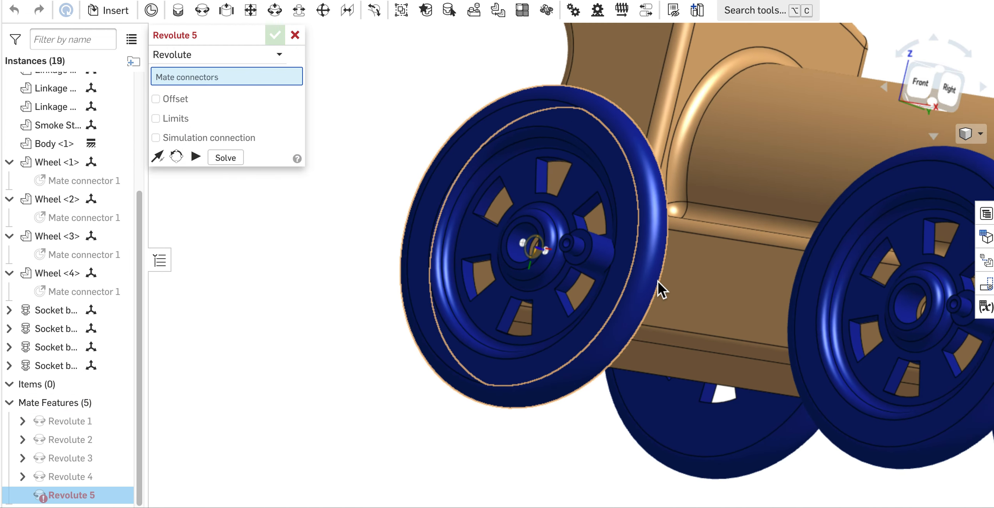
scroll(656, 281, "down", 4)
scroll(691, 301, "down", 3)
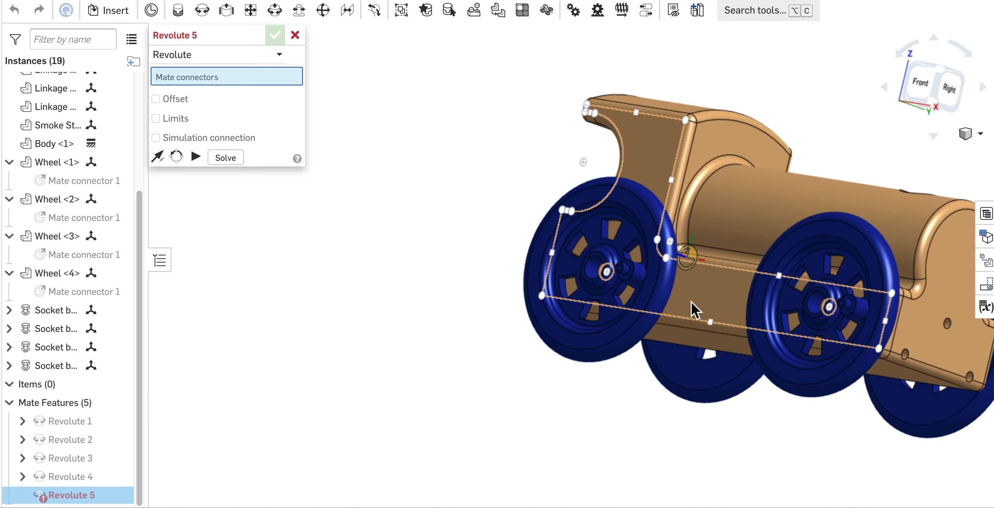
scroll(691, 301, "down", 3)
right_click_drag(740, 400, 764, 422)
middle_click_drag(764, 428, 492, 364)
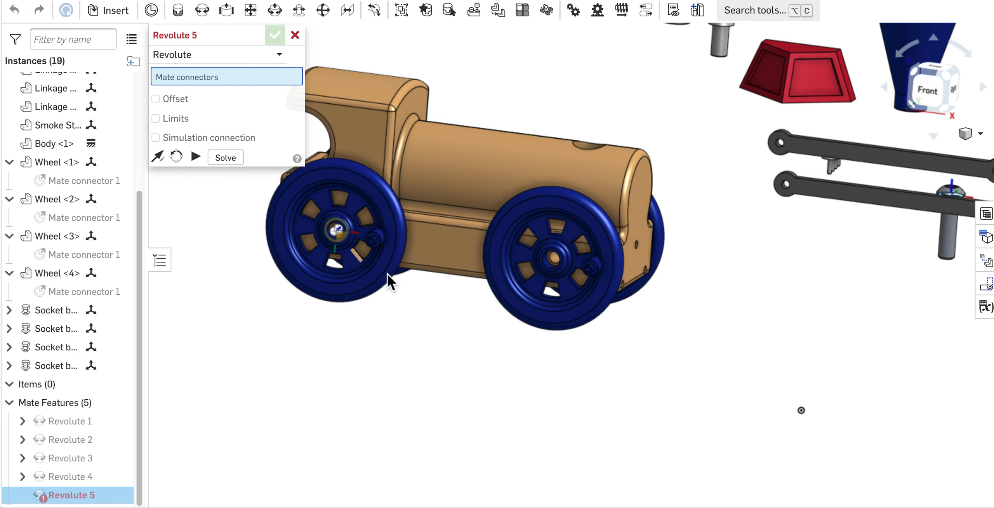
scroll(375, 244, "up", 10)
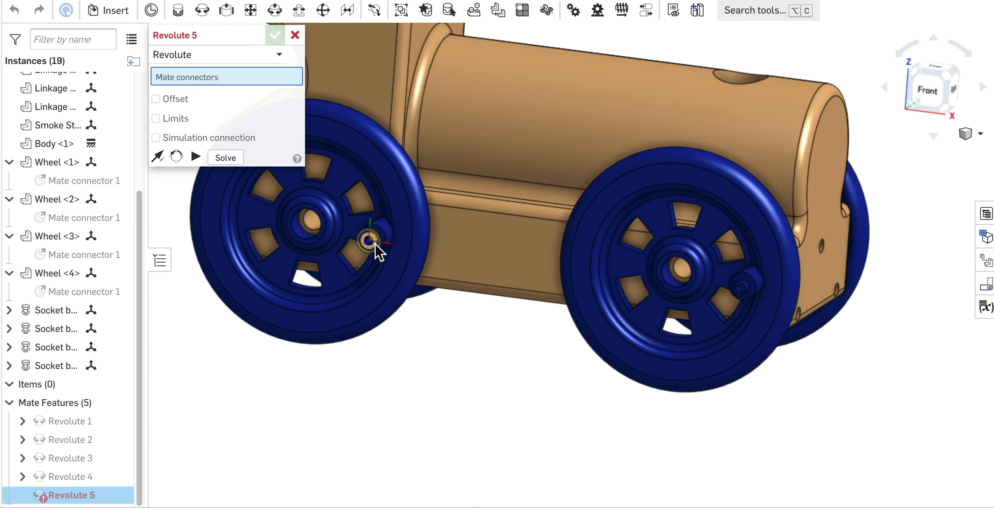
scroll(375, 244, "up", 3)
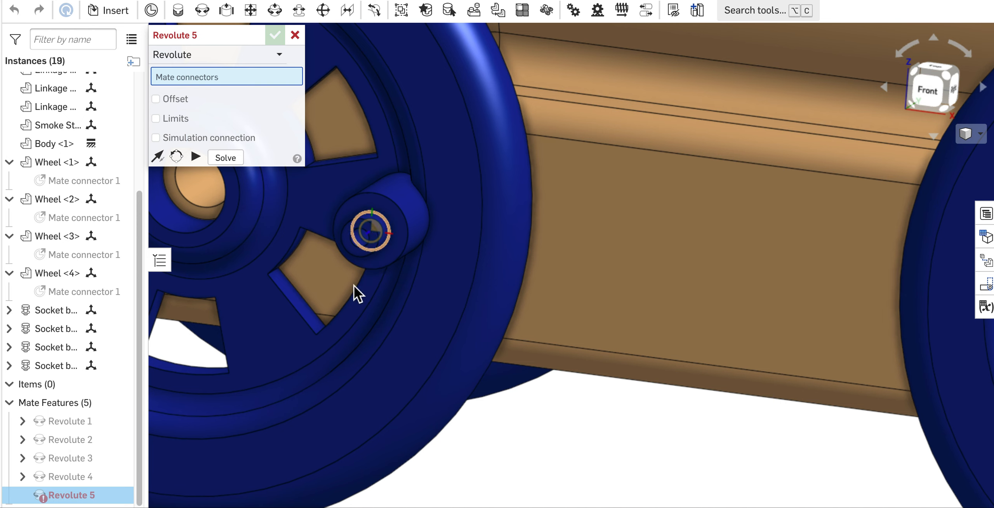
Start a revolute mate from the near-face hole edge at the rear end of the lower loose linkage arm.
scroll(410, 308, "down", 15)
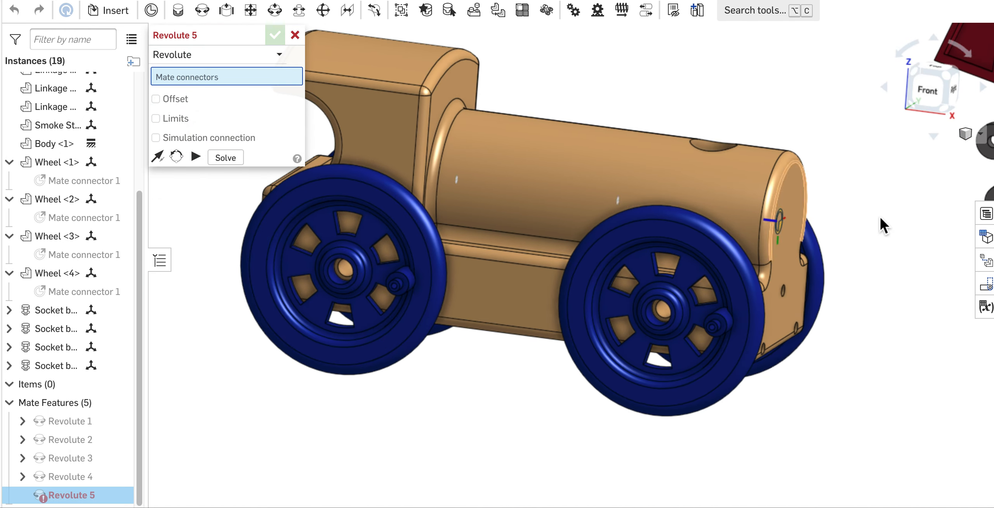
scroll(879, 216, "down", 5)
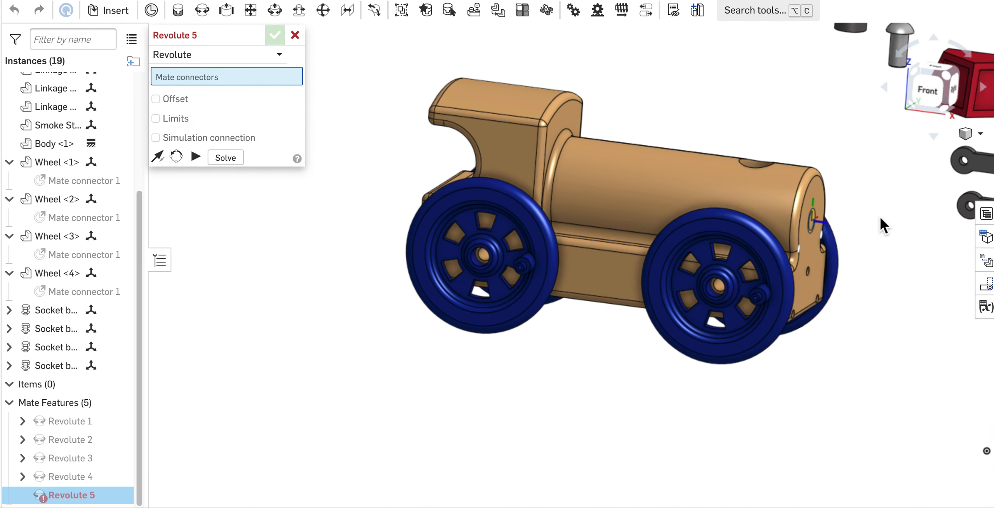
middle_click_drag(879, 215, 692, 248)
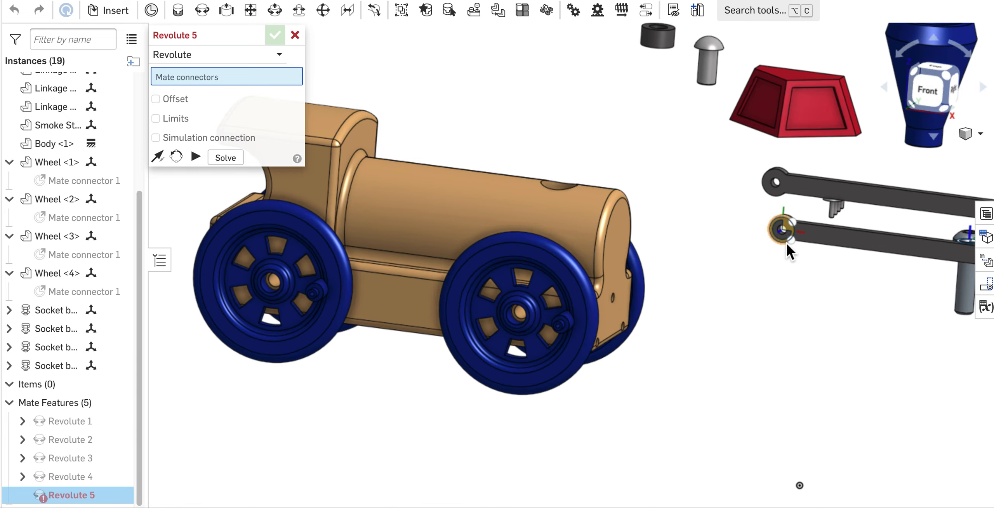
scroll(786, 242, "up", 10)
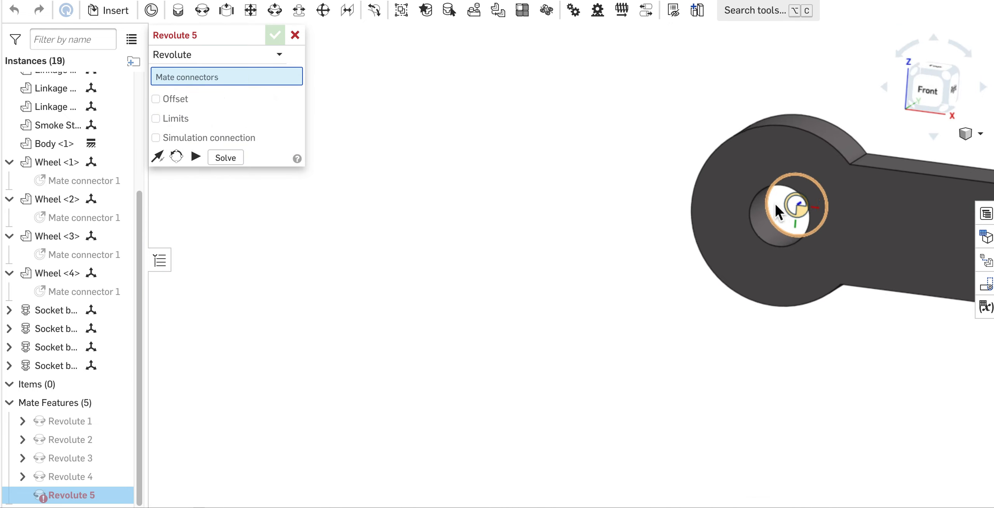
scroll(774, 203, "up", 2)
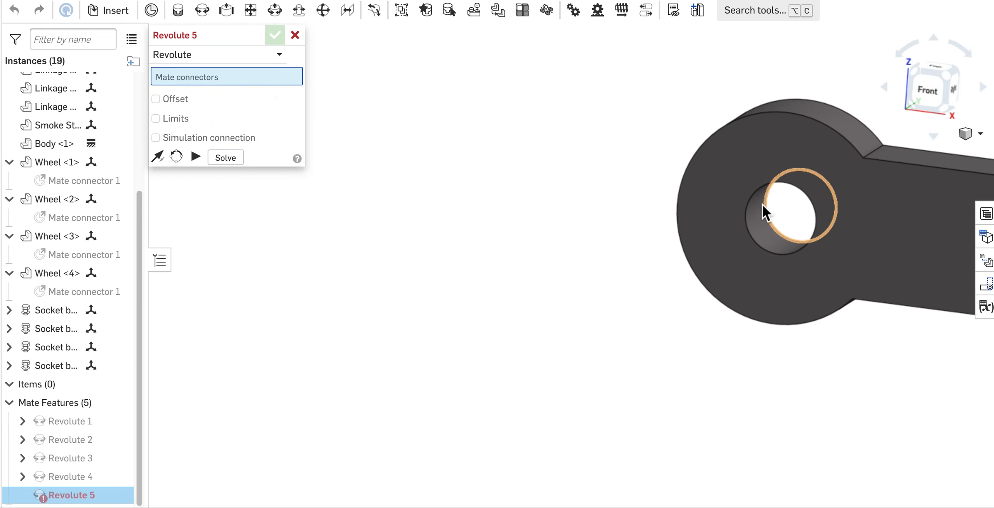
left_click(747, 220)
Attach the linkage arm to the stepped shoulder of the offset pin on Wheel <4>, completing the revolute mate.
scroll(745, 219, "down", 10)
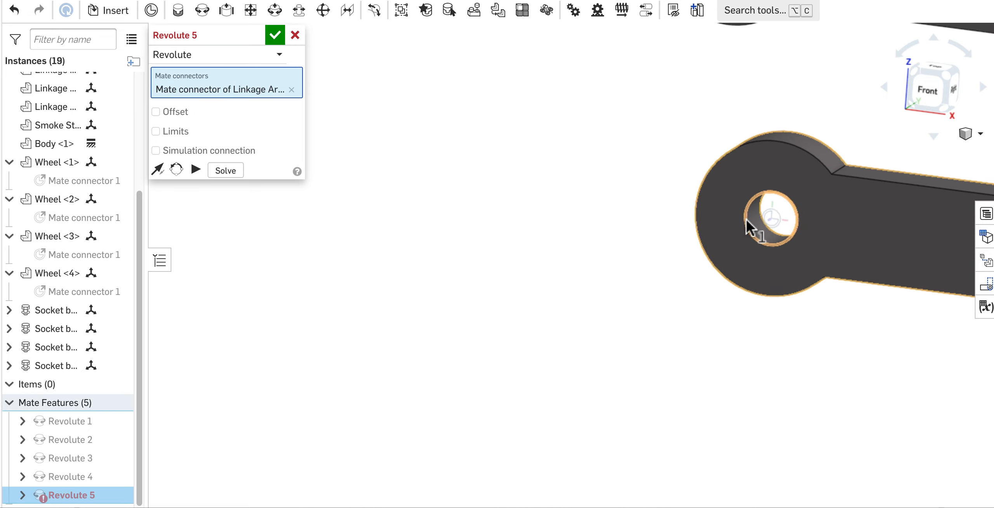
scroll(746, 219, "down", 10)
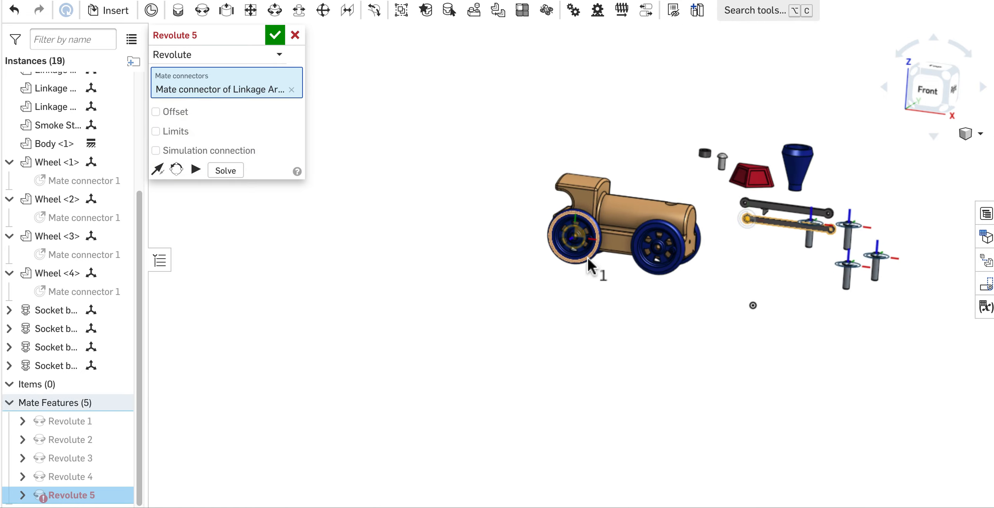
scroll(587, 258, "up", 10)
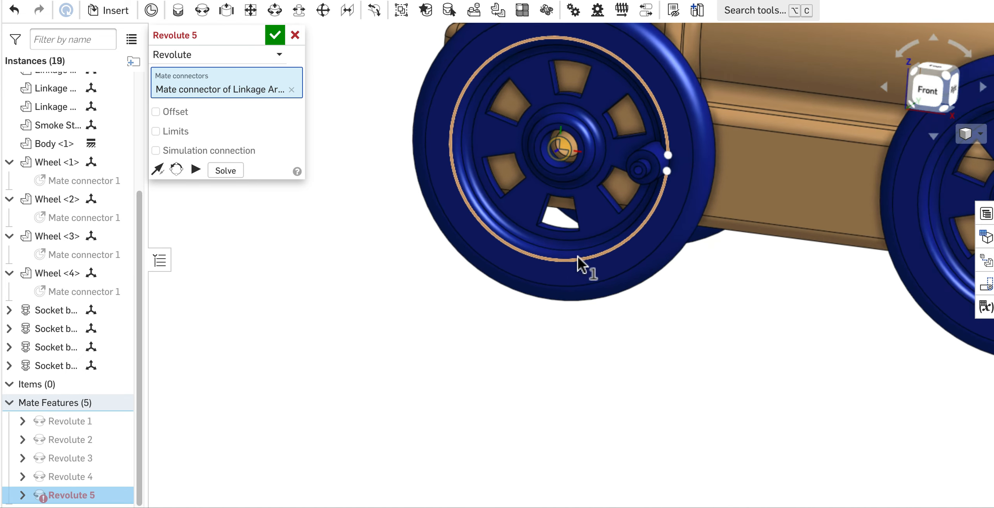
scroll(683, 177, "up", 5)
scroll(750, 49, "up", 5)
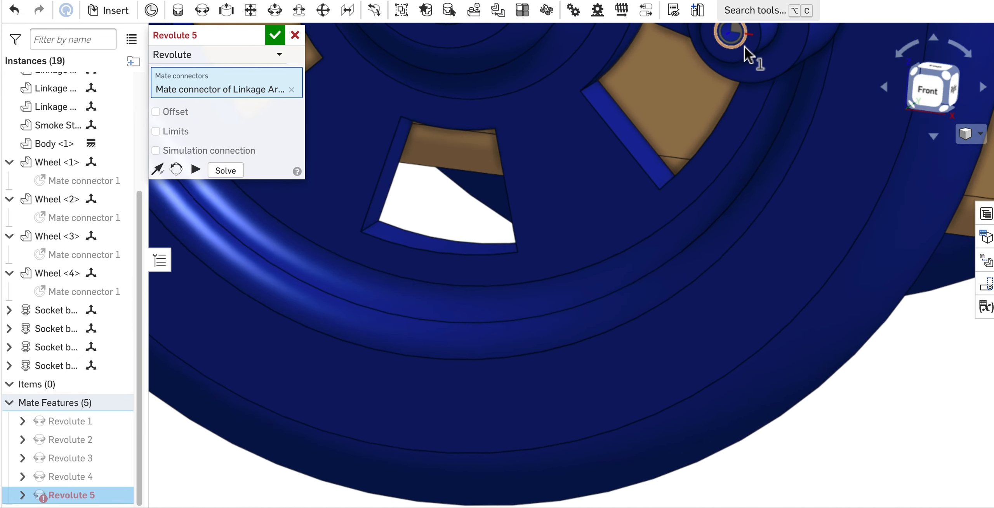
scroll(749, 55, "up", 5)
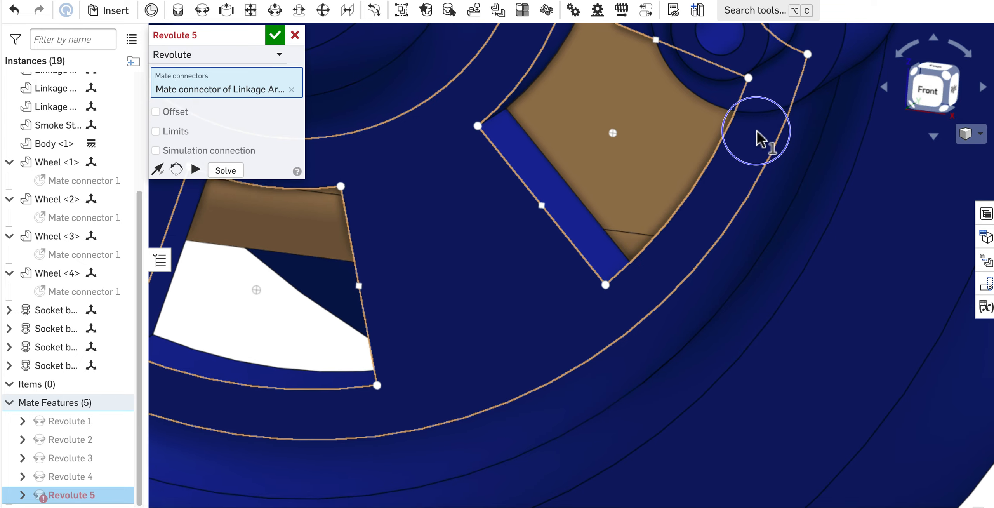
middle_click_drag(757, 131, 720, 262)
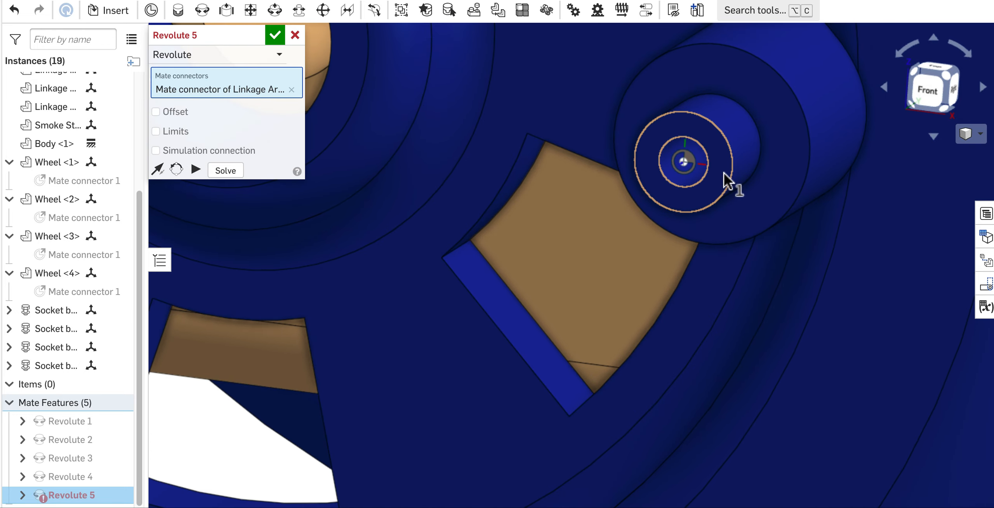
left_click(725, 172)
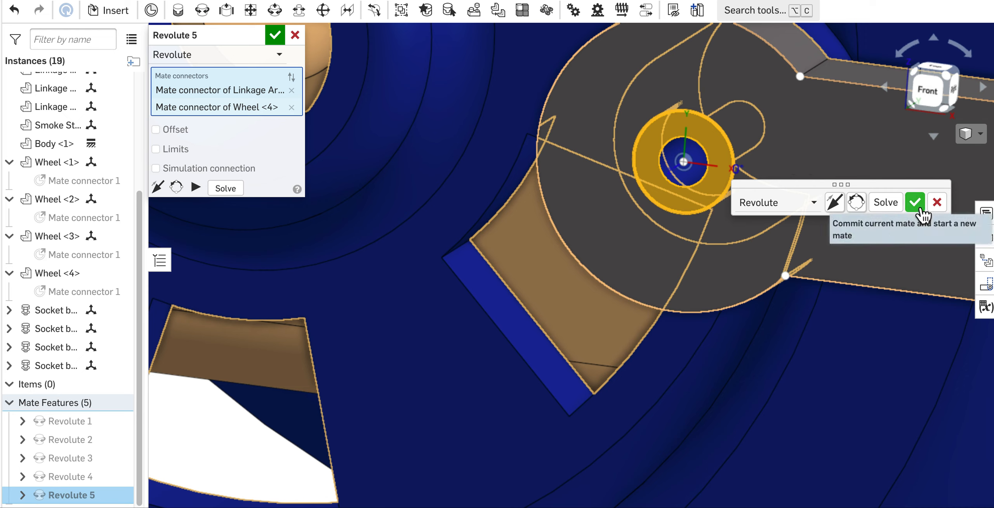
left_click(915, 202)
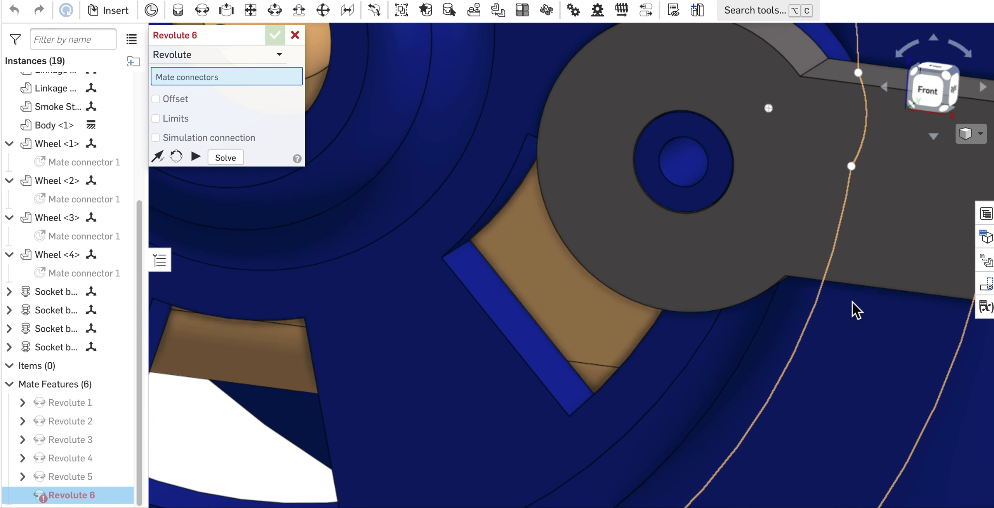
Swing the free end of the attached linkage arm down, clear of the front wheel's offset pin.
scroll(851, 301, "down", 5)
scroll(851, 301, "down", 7)
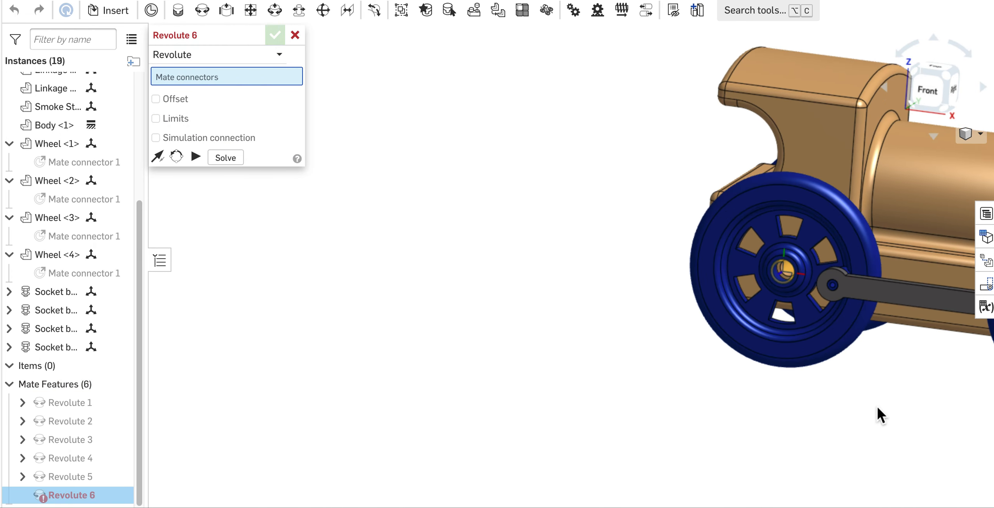
middle_click_drag(769, 388, 481, 361)
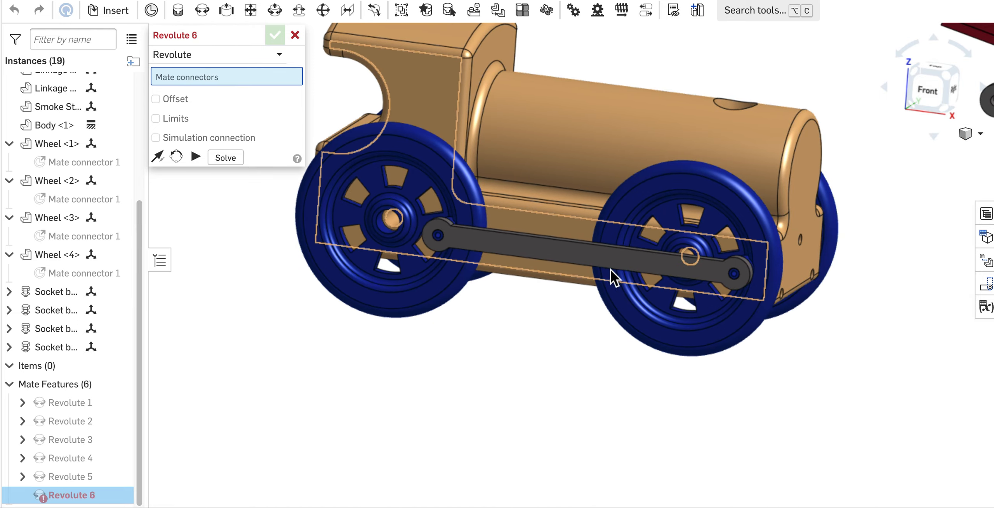
scroll(738, 279, "up", 10)
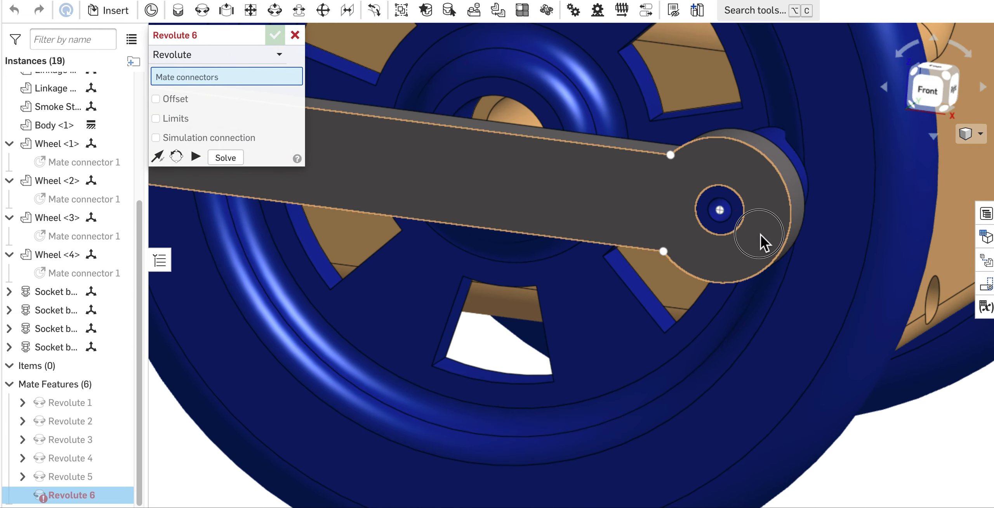
left_click_drag(761, 235, 742, 401)
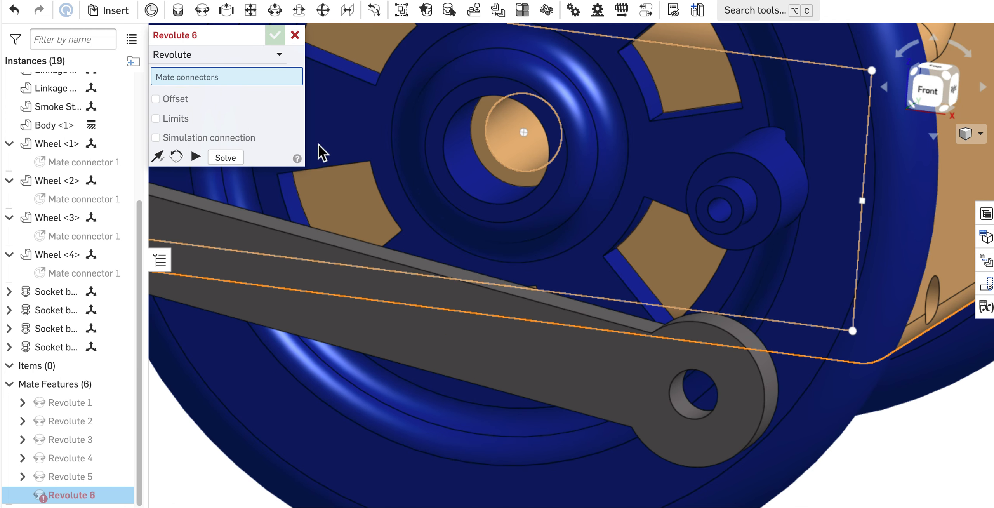
Attach the hole at the linkage arm's free end to the offset pin of Wheel <1> with a revolute mate.
scroll(675, 390, "up", 4)
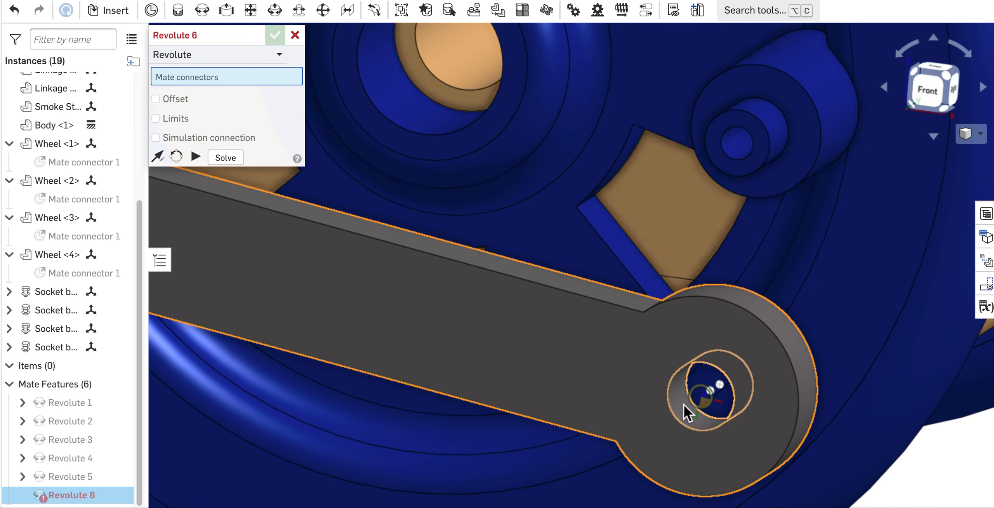
left_click(684, 405)
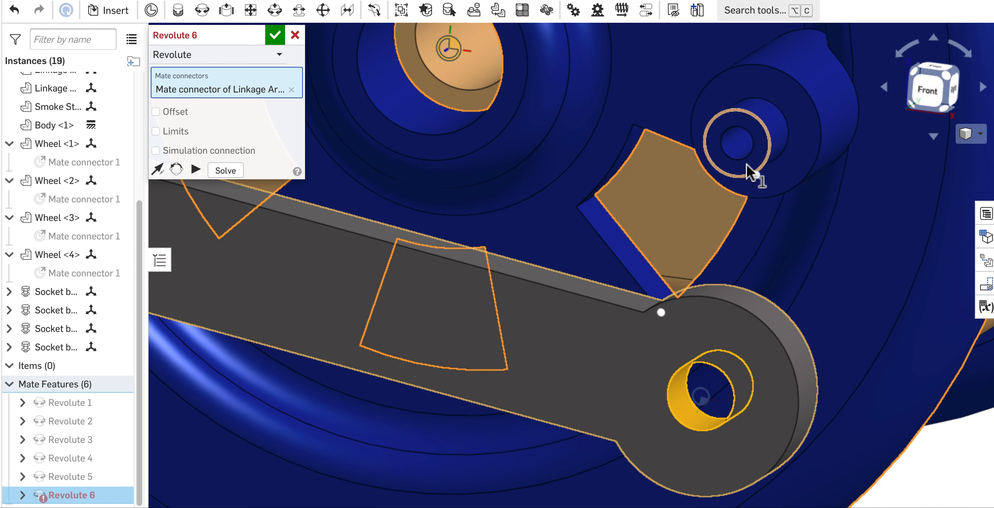
left_click(757, 160)
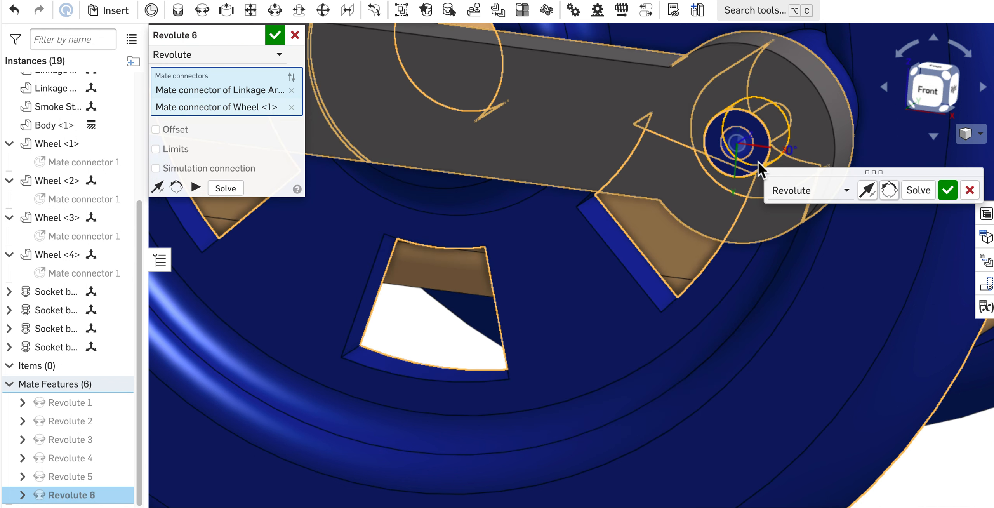
left_click(949, 193)
Start another revolute mate, and move the linkage arm around so both connected wheels rotate together.
scroll(854, 274, "down", 3)
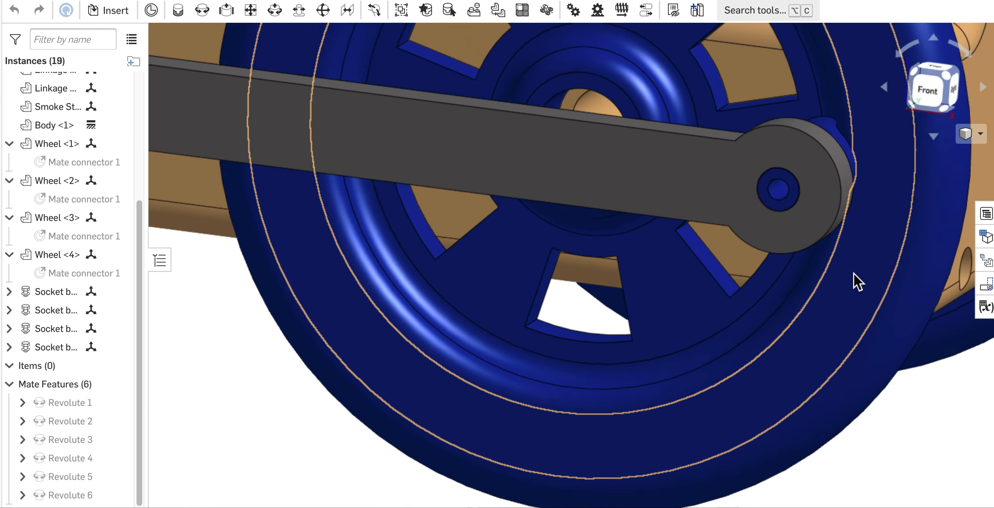
scroll(853, 273, "down", 5)
key("j")
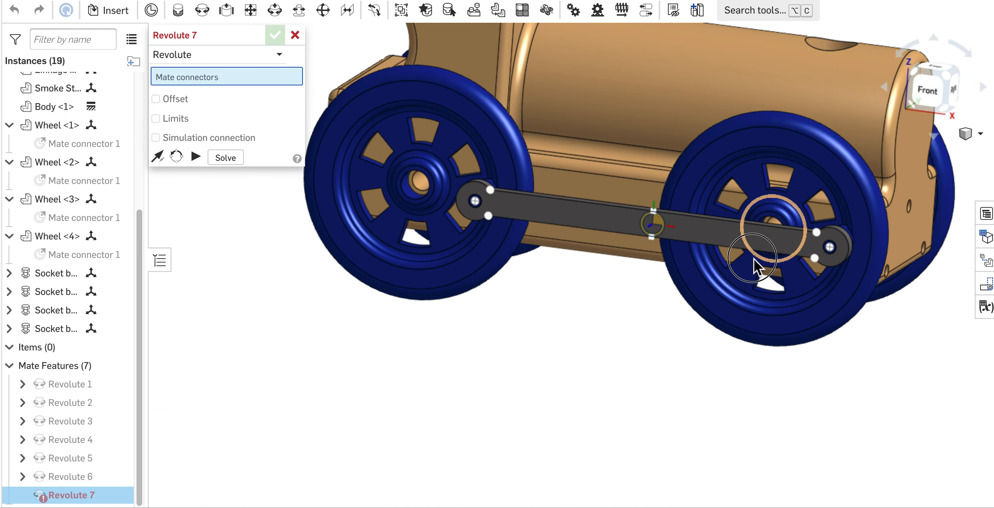
left_click_drag(753, 258, 623, 82)
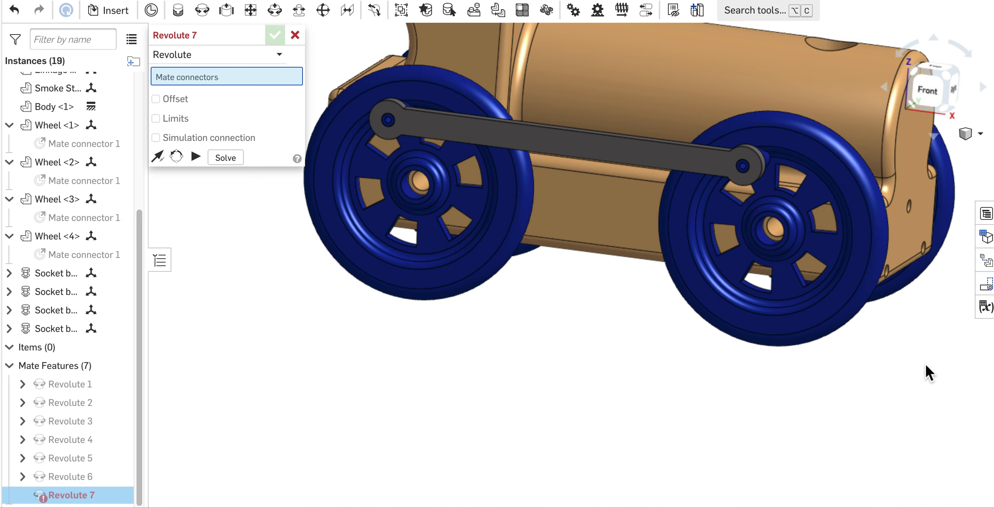
Choose the hole at one end of the loose linkage arm as the revolute mate's first connector.
right_click_drag(922, 435, 767, 451)
scroll(768, 451, "down", 10)
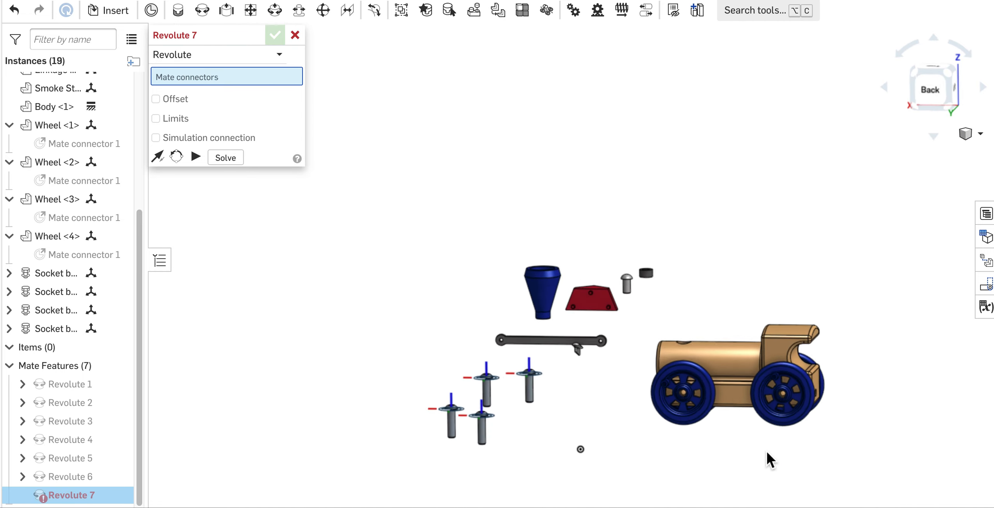
scroll(558, 383, "up", 4)
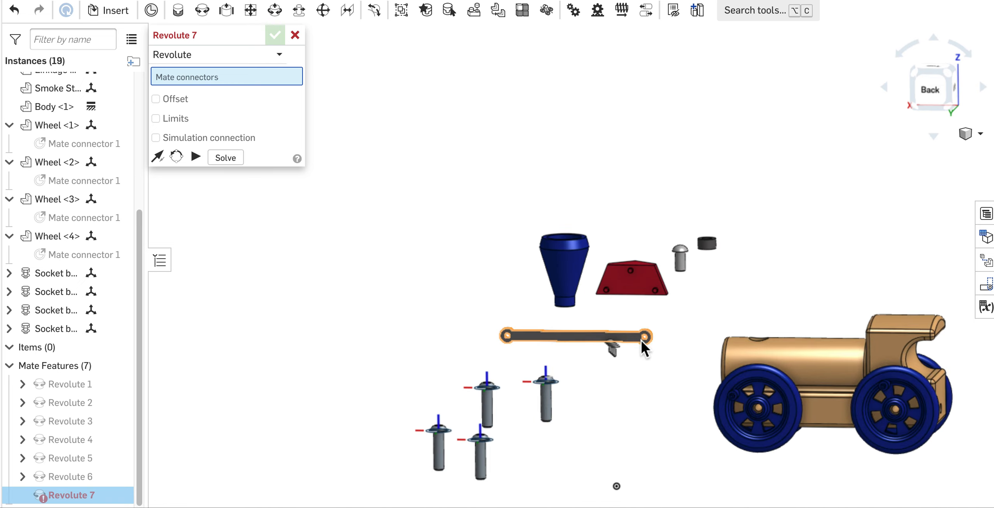
scroll(663, 339, "up", 8)
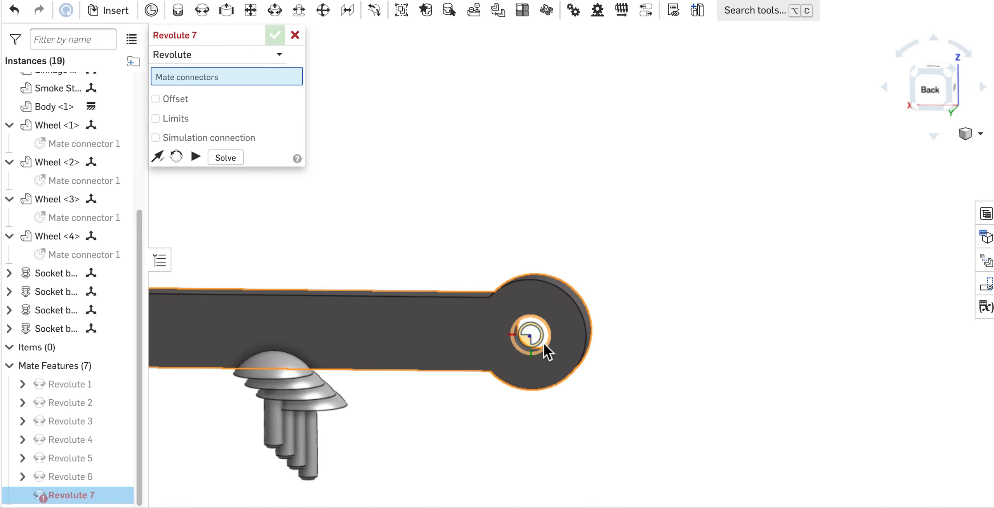
scroll(542, 344, "up", 2)
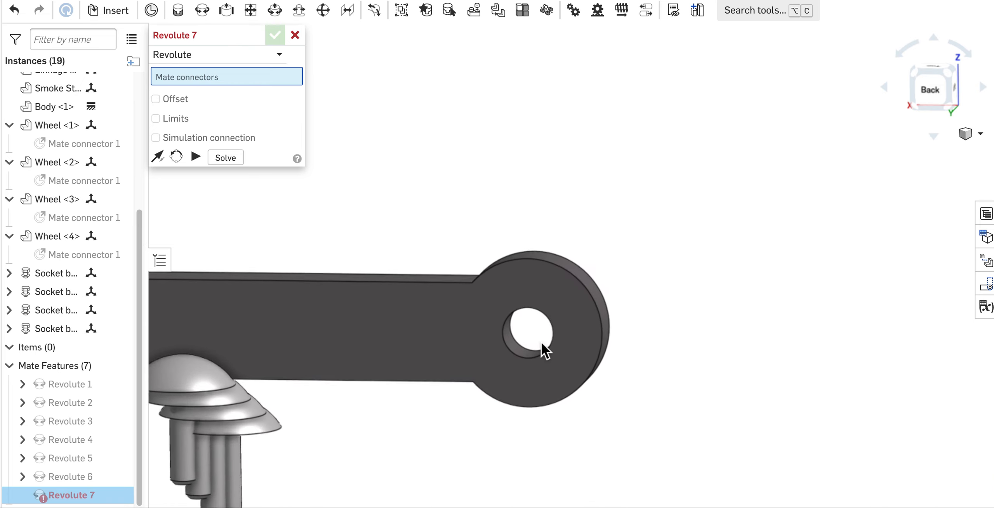
left_click(510, 344)
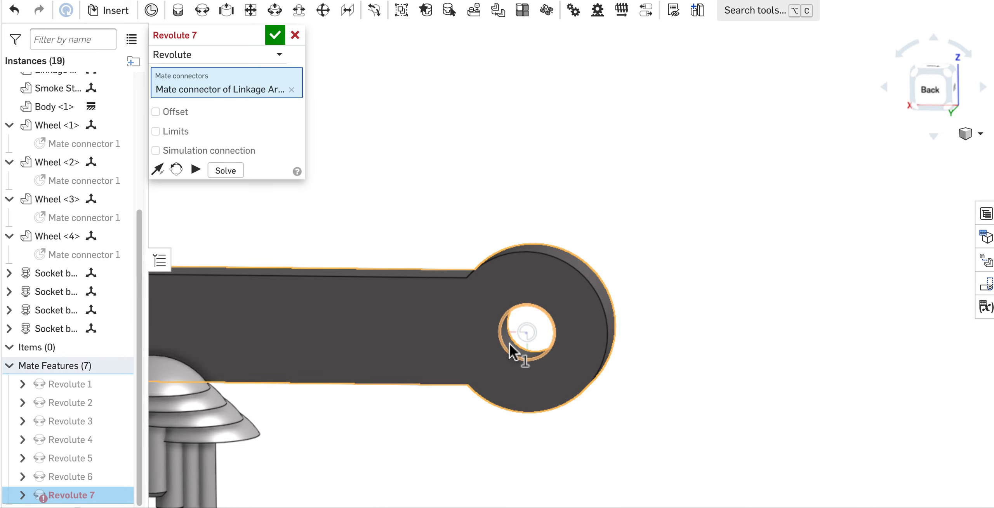
Attach the chosen linkage arm hole to the shoulder of the offset pin on Wheel <3>, completing the revolute mate.
scroll(723, 359, "down", 10)
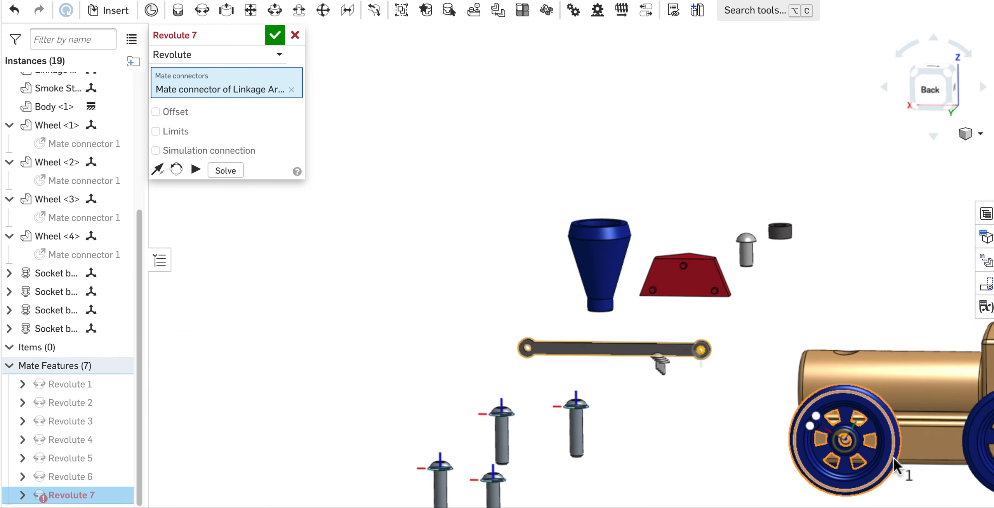
scroll(887, 455, "up", 6)
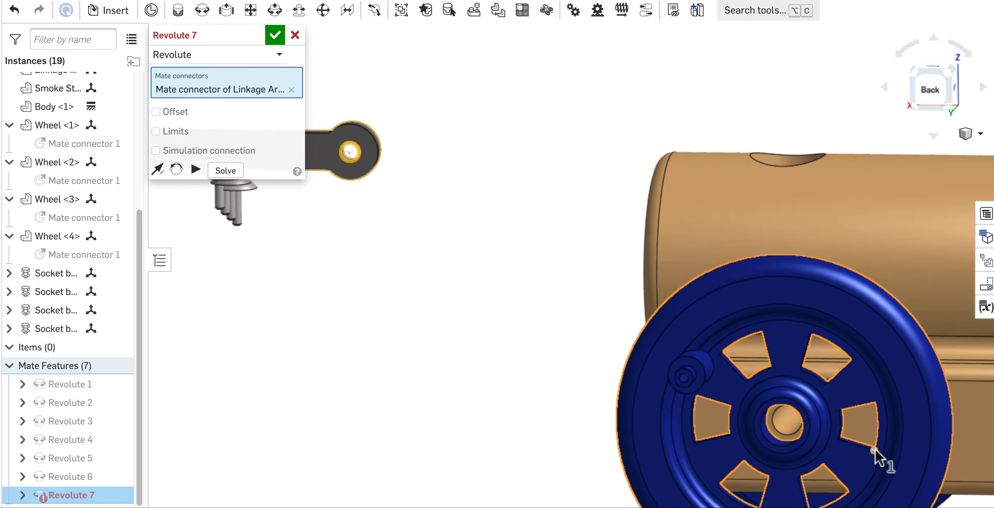
scroll(672, 374, "up", 10)
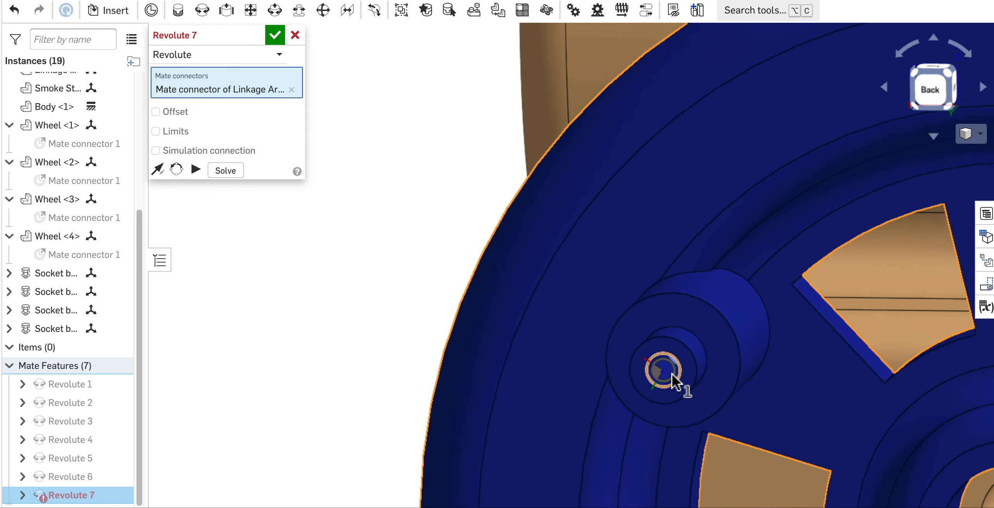
scroll(673, 379, "up", 5)
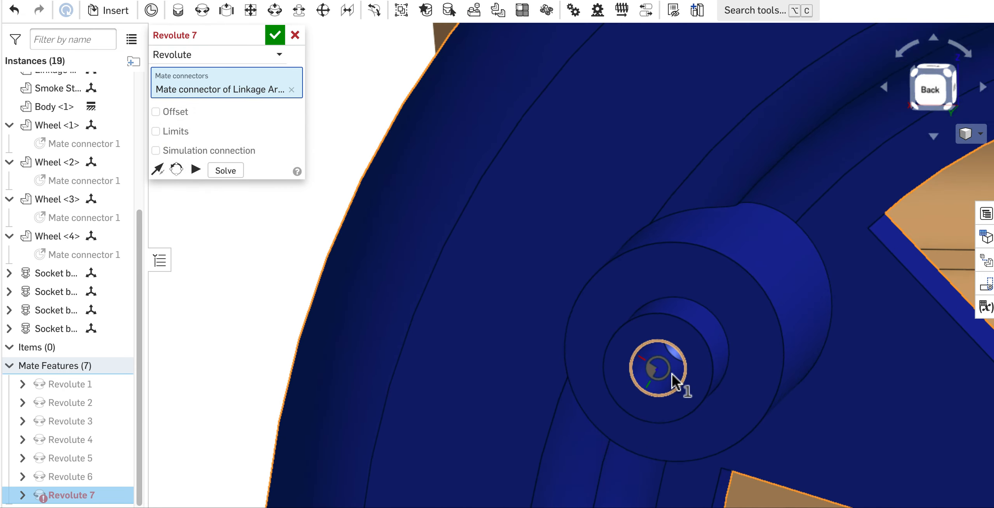
left_click(698, 335)
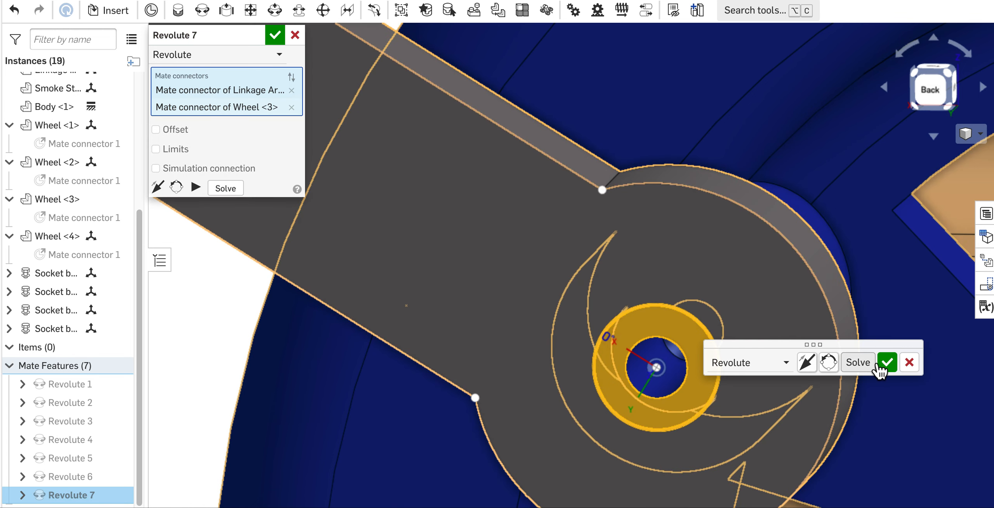
left_click(888, 363)
Start another revolute mate from the hole at the free end of the attached linkage arm.
scroll(847, 358, "down", 10)
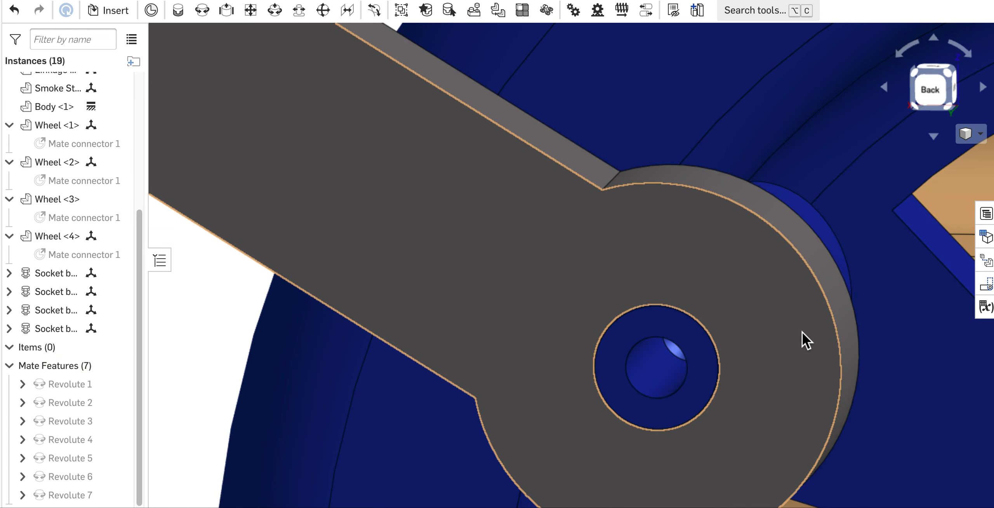
scroll(805, 342, "down", 3)
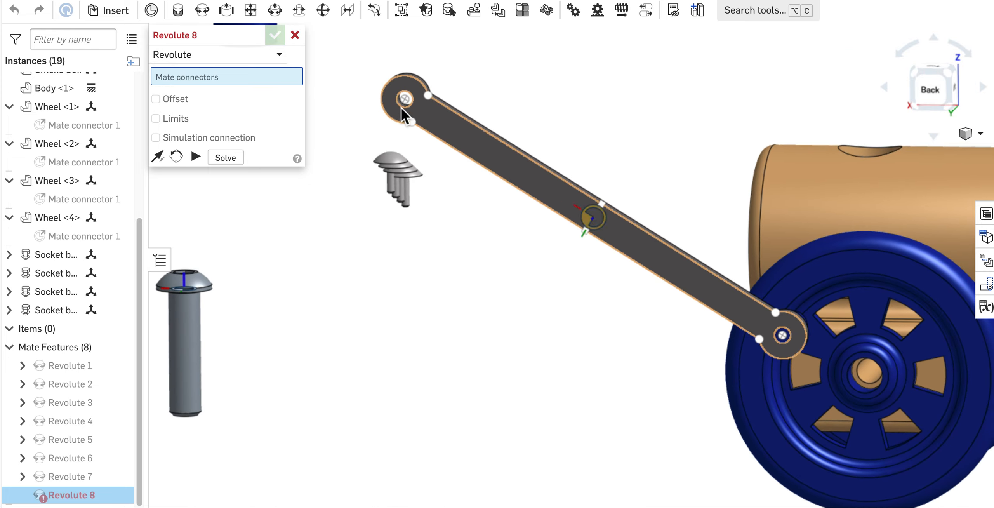
scroll(392, 103, "up", 6)
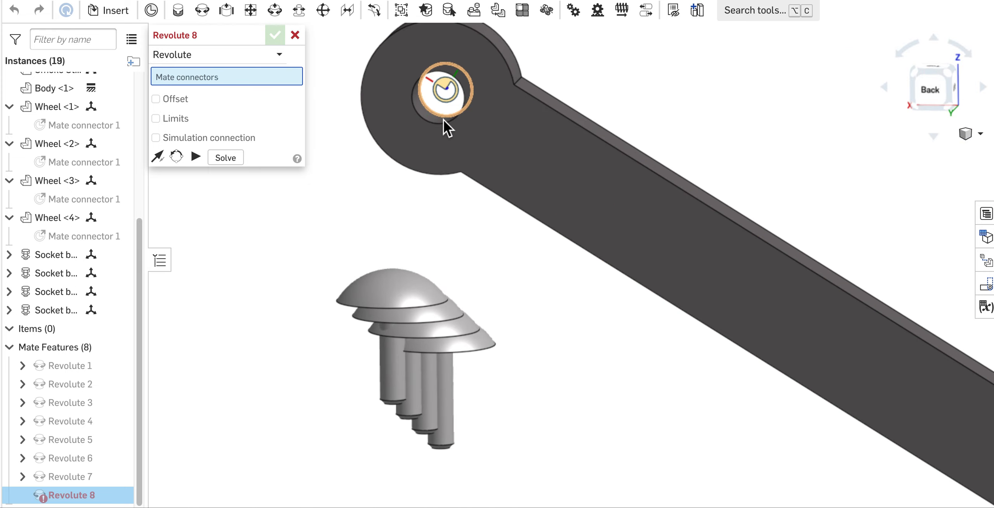
left_click(436, 126)
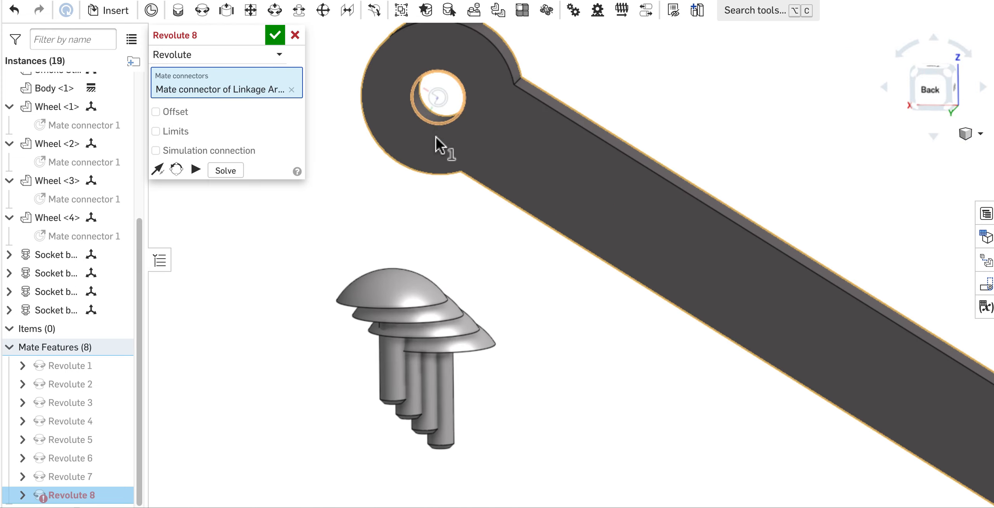
Attach the linkage arm's free end to the stepped offset pin on Wheel <2>, completing the revolute mate.
scroll(310, 454, "down", 2)
scroll(310, 453, "down", 5)
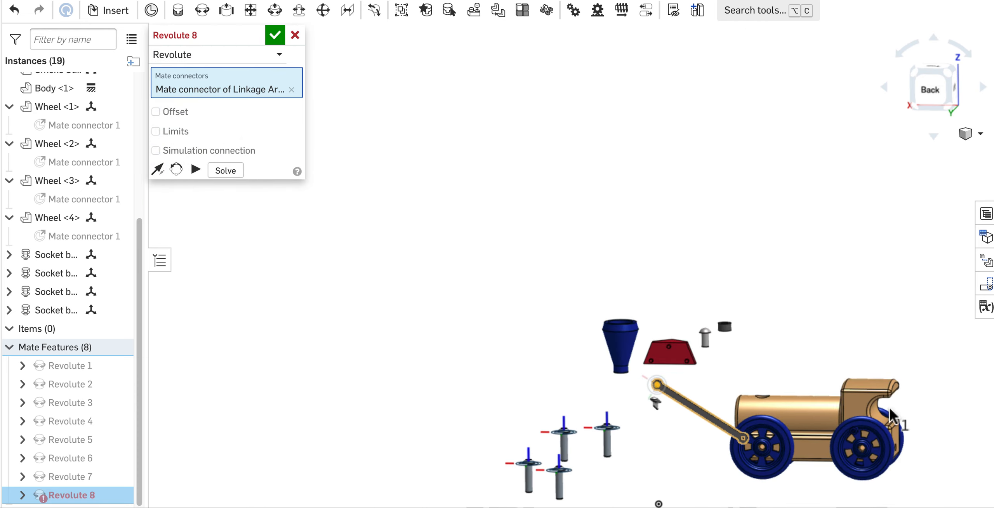
scroll(903, 488, "up", 8)
scroll(903, 488, "up", 2)
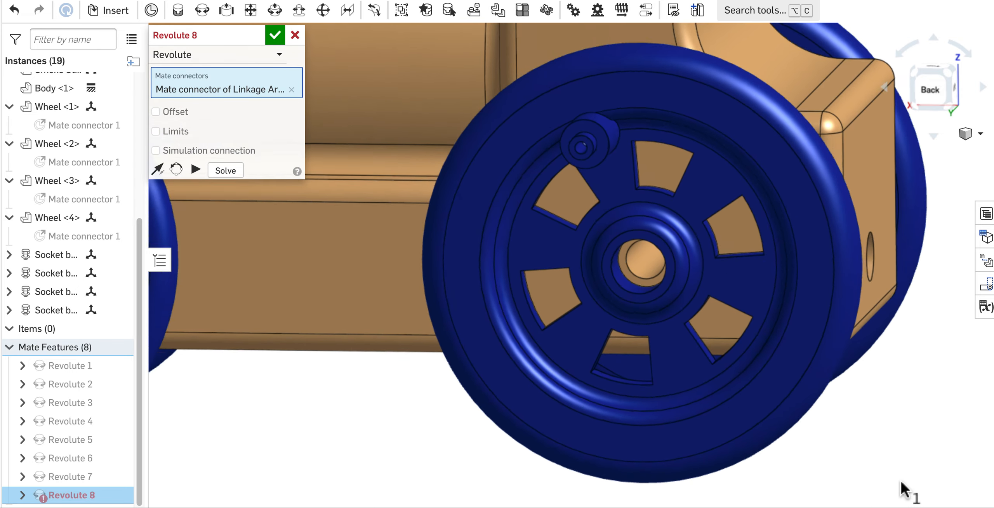
scroll(619, 177, "up", 3)
scroll(548, 111, "up", 2)
scroll(544, 113, "up", 2)
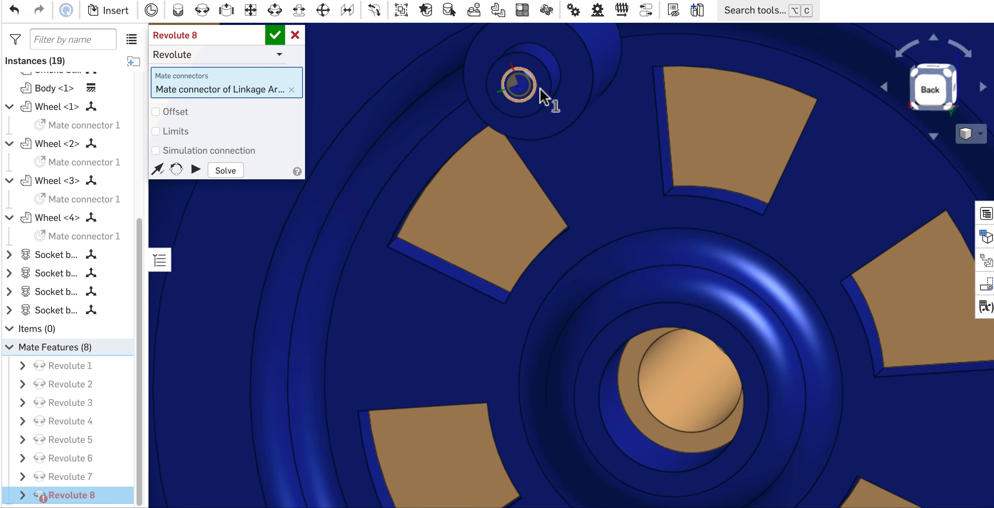
left_click(546, 89)
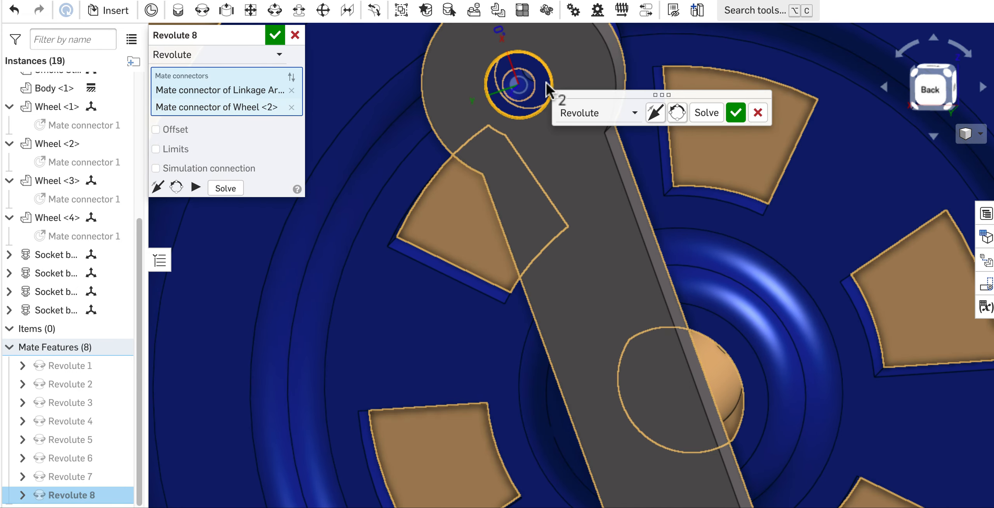
left_click(736, 118)
scroll(736, 216, "down", 3)
scroll(736, 216, "down", 8)
key("r")
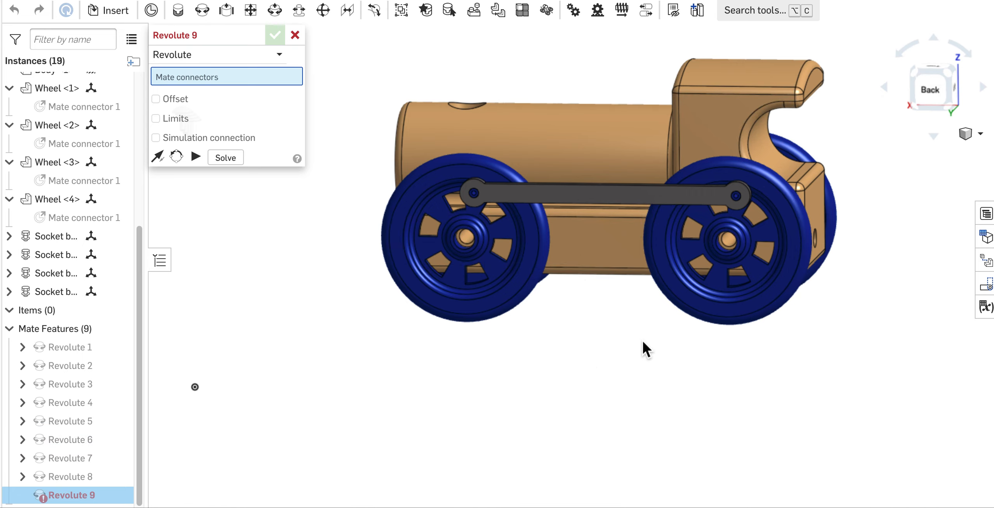
mouse_move(587, 387)
right_mouse_down()
mouse_move(663, 386)
mouse_move(621, 402)
mouse_move(597, 397)
right_mouse_up()
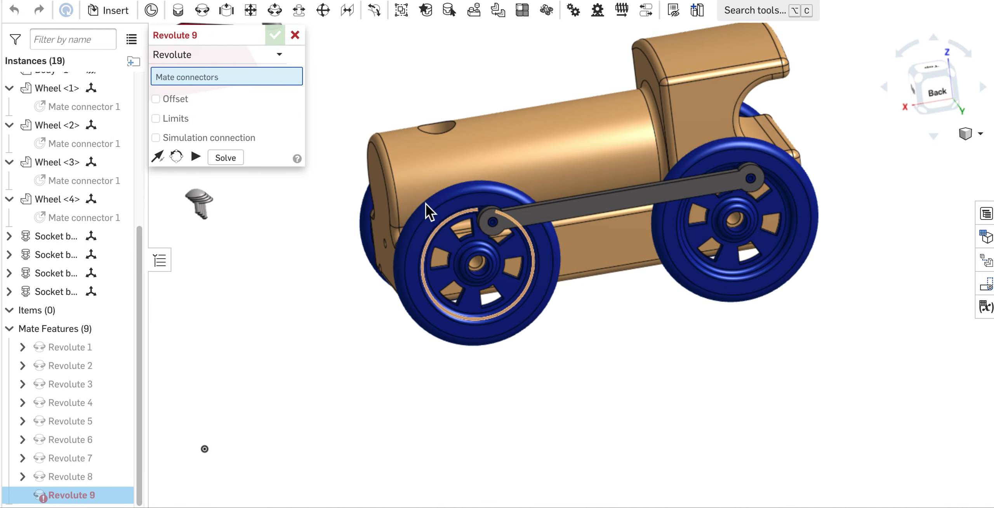
left_click(295, 35)
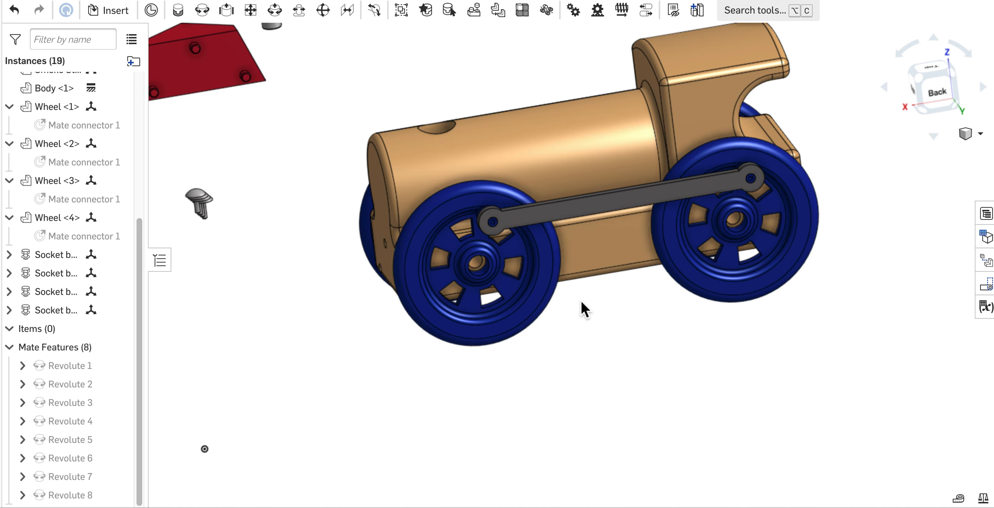
Swing the newly mated linkage arm down to the lower part of both wheels, rotating them together.
left_click_drag(604, 210, 522, 341)
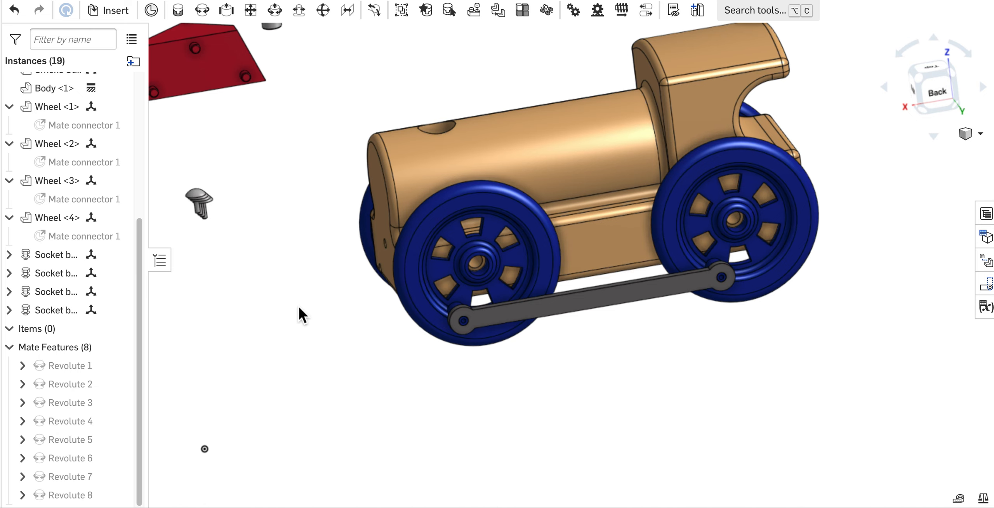
right_click_drag(299, 307, 322, 298)
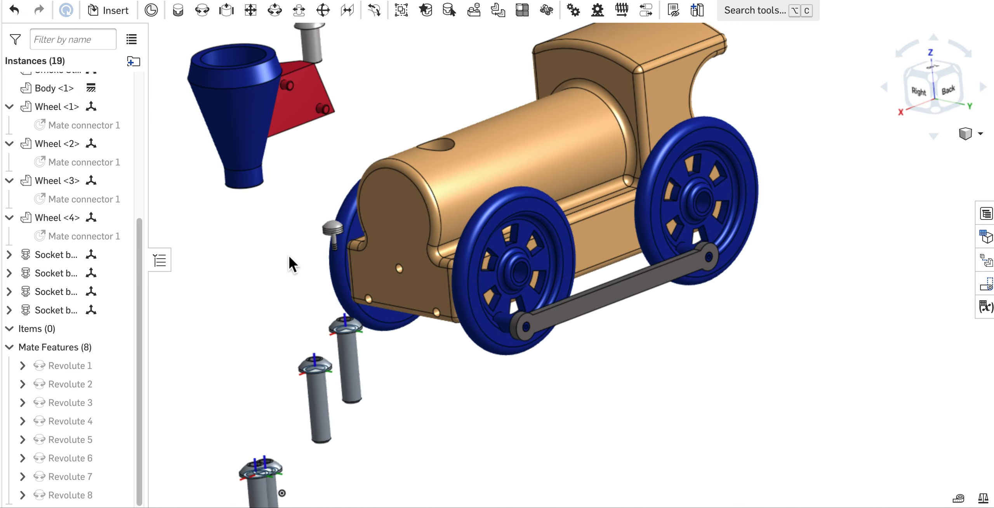
Start a fastened mate and choose the center of a long socket button head screw's flat shank end as the first connector.
left_click(178, 11)
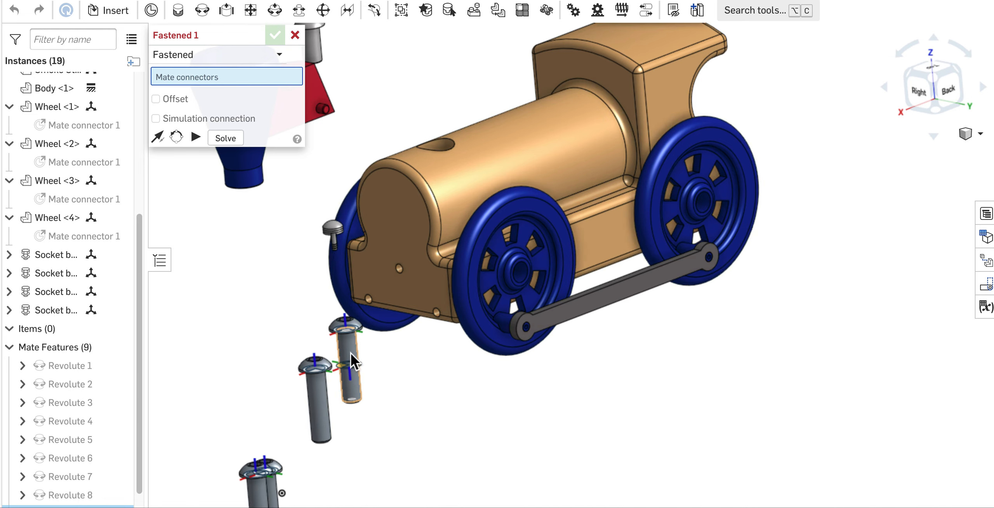
right_click_drag(611, 360, 574, 372)
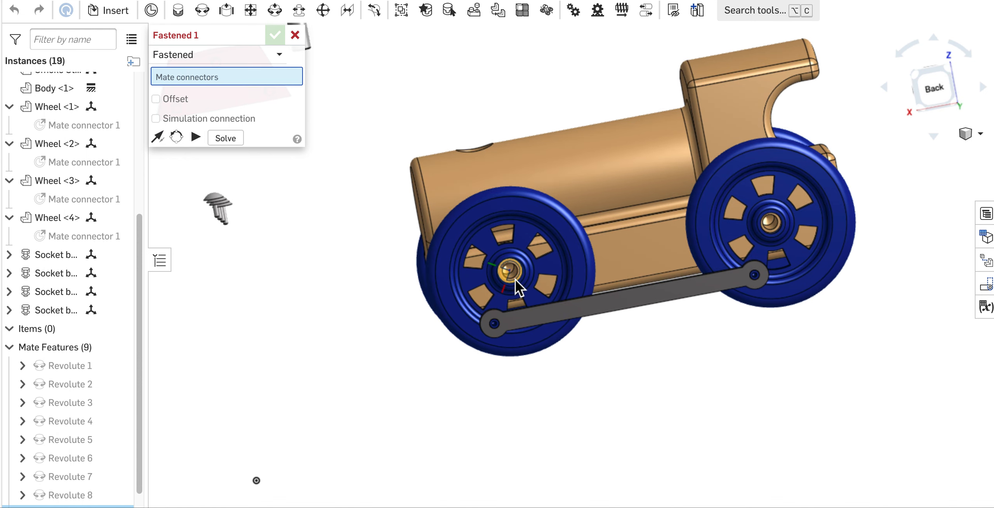
scroll(515, 279, "up", 10)
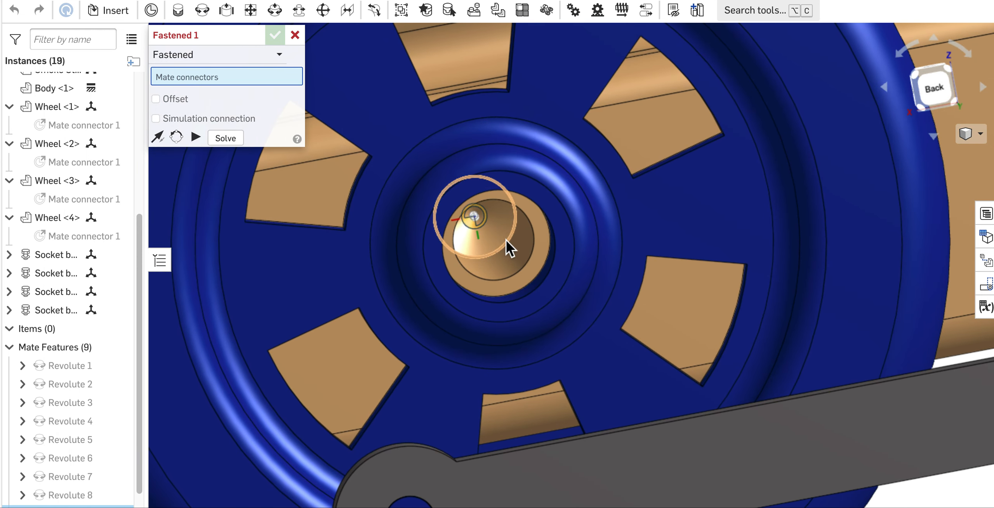
scroll(486, 307, "down", 10)
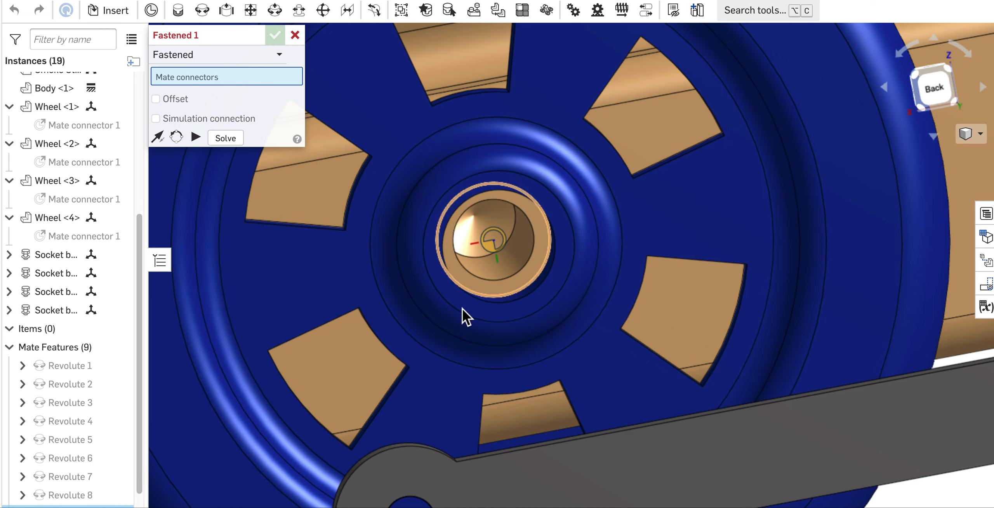
scroll(486, 308, "down", 5)
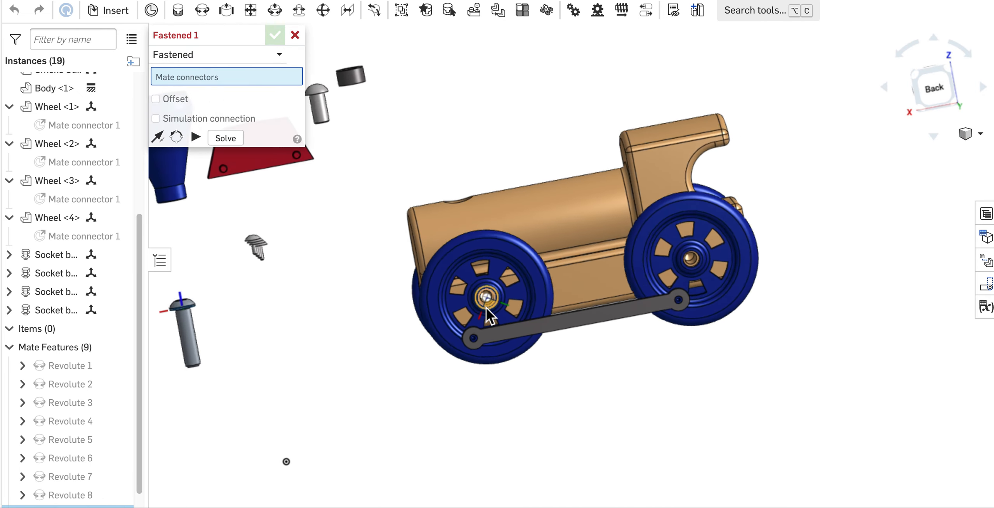
scroll(486, 307, "up", 2)
right_click_drag(278, 391, 290, 354)
scroll(263, 216, "up", 10)
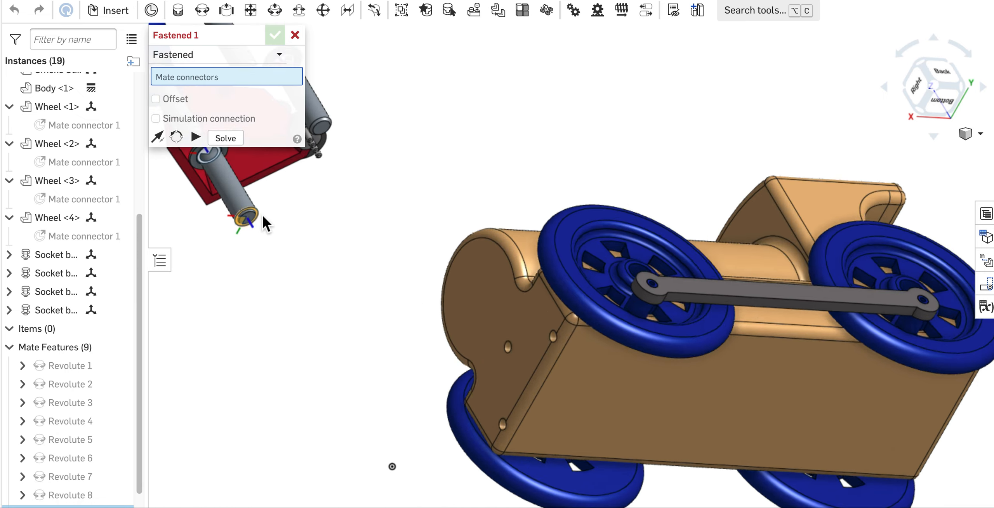
scroll(263, 215, "up", 1)
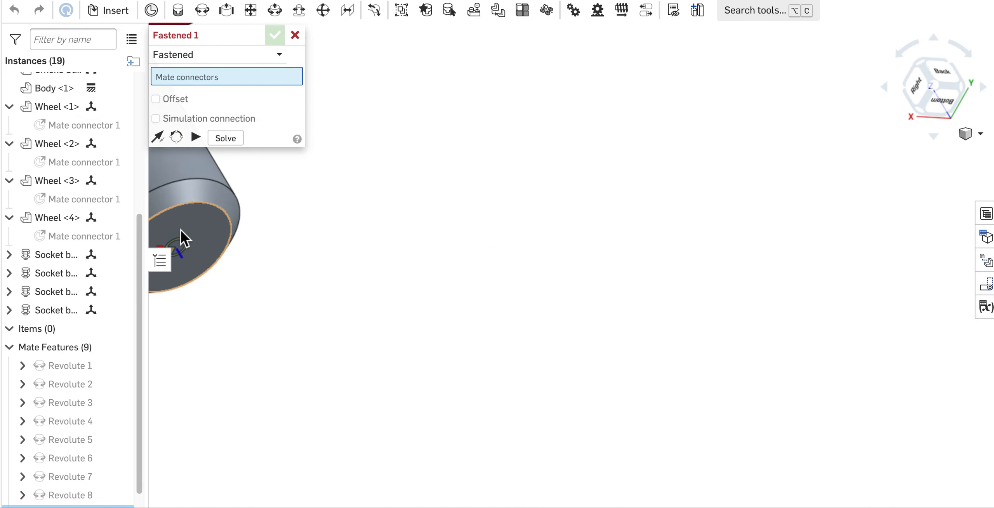
scroll(190, 249, "down", 2)
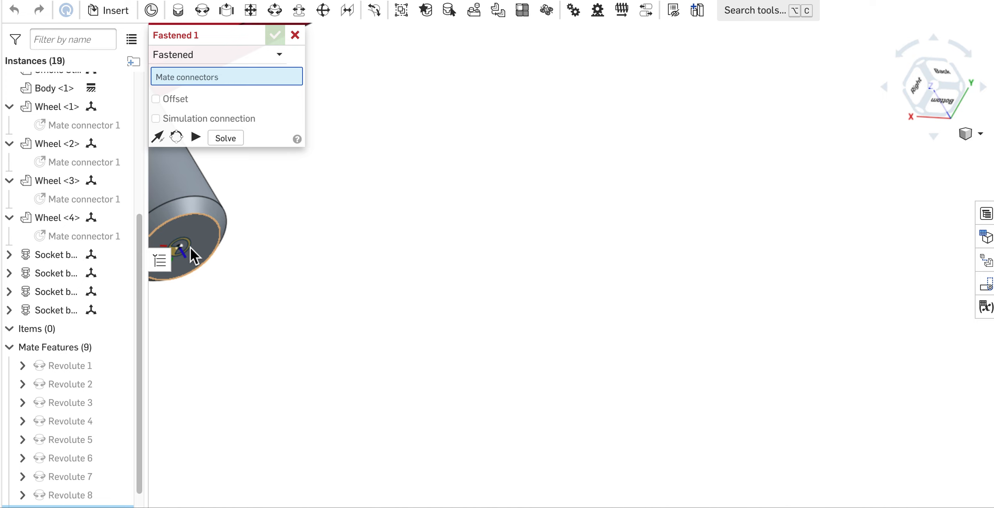
middle_click_drag(190, 247, 461, 256)
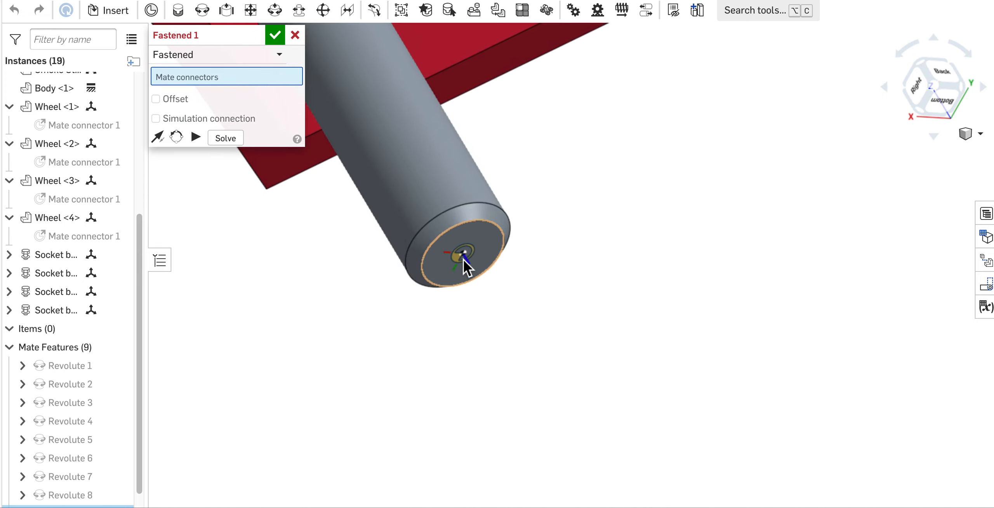
left_click(463, 259)
Choose the end center of the body's axle hole behind the boiler-end wheel as the fastened mate's second connector.
scroll(627, 289, "down", 3)
scroll(626, 290, "down", 5)
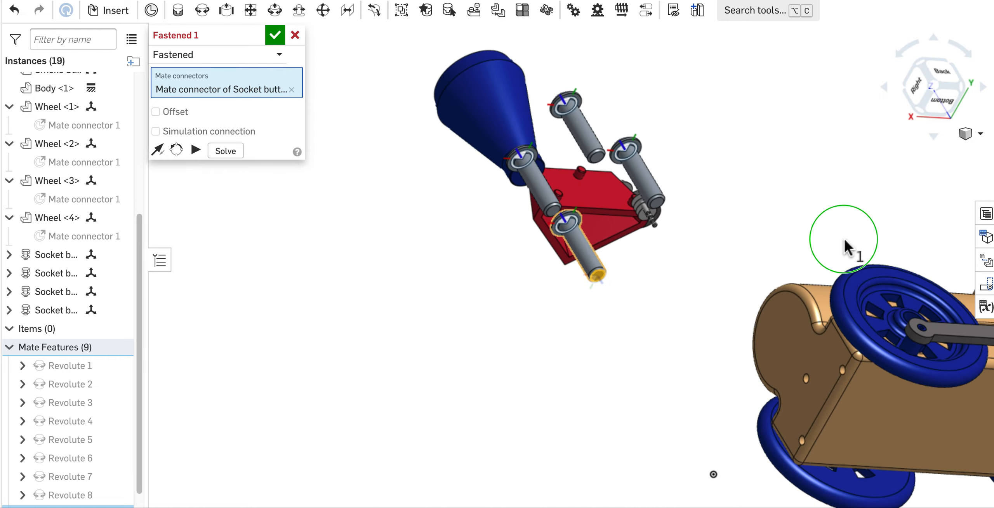
right_click_drag(844, 240, 805, 284)
right_click(804, 284)
left_click(752, 280)
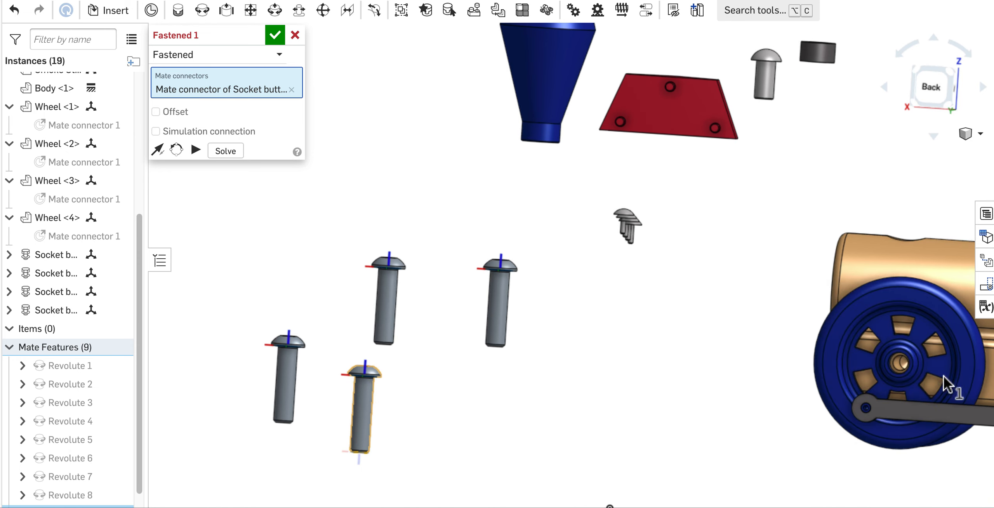
scroll(908, 367, "up", 10)
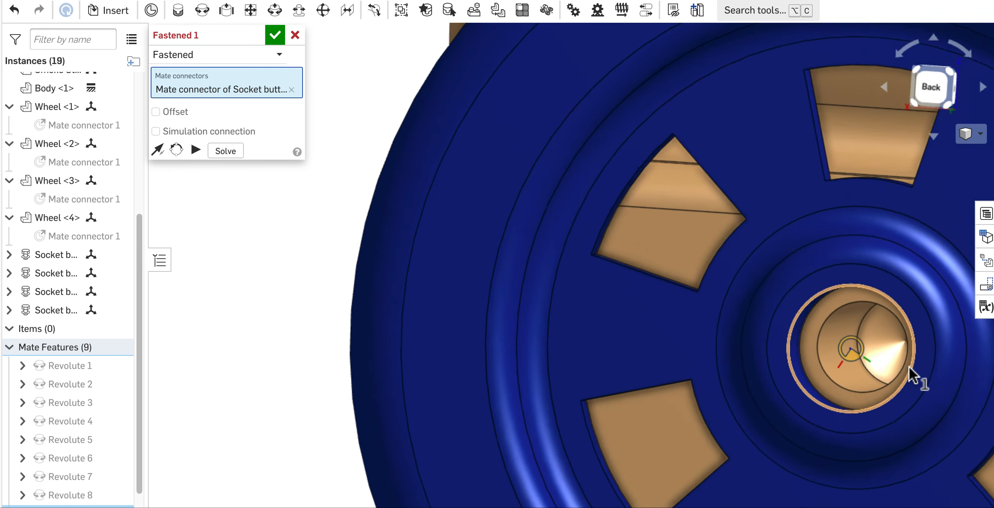
scroll(908, 367, "up", 5)
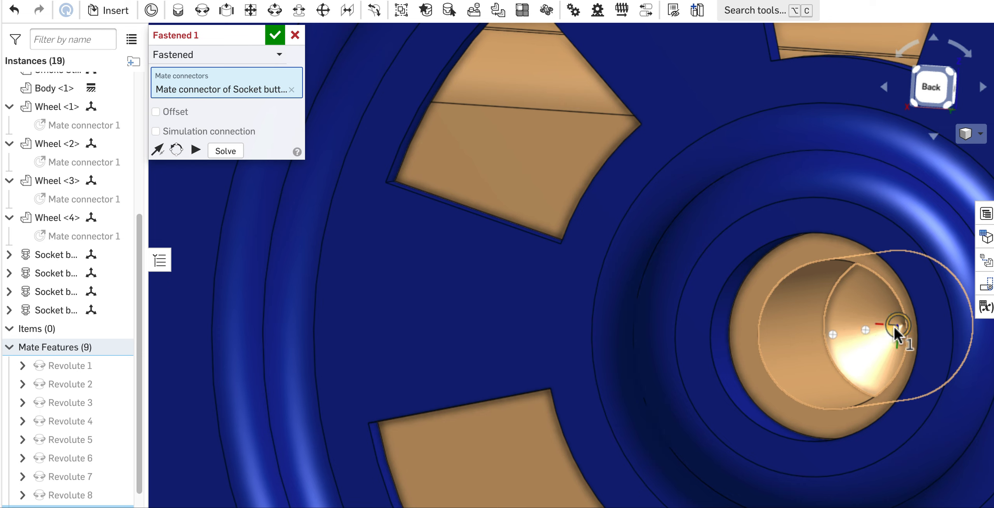
left_click(894, 326)
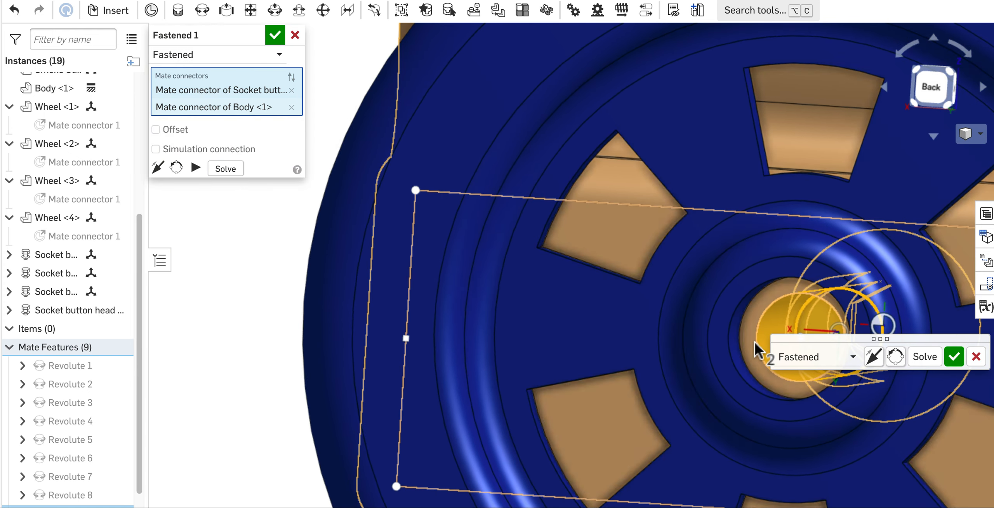
Flip the mate's primary axis so the screw's shank points into the body and its head faces outward.
right_click_drag(690, 298, 713, 305)
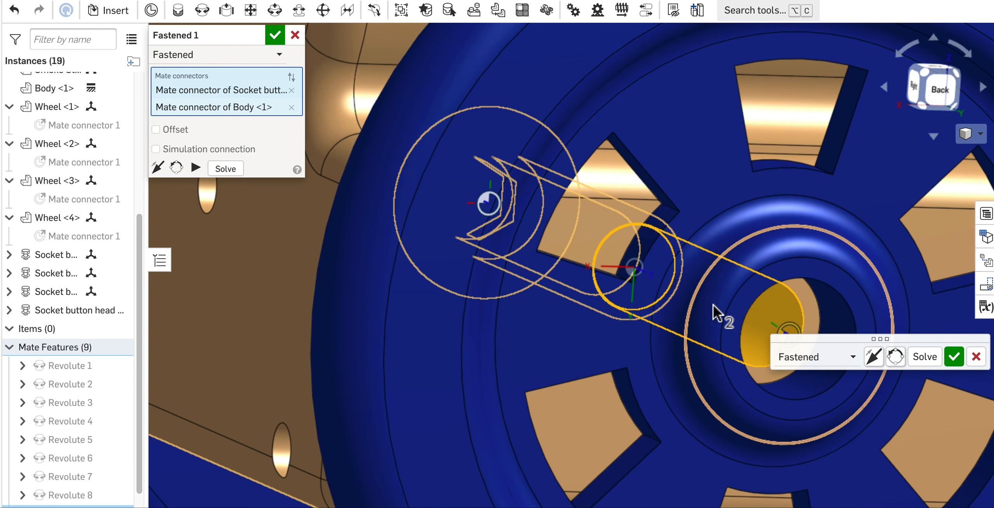
left_click(874, 356)
right_click_drag(699, 365, 730, 382)
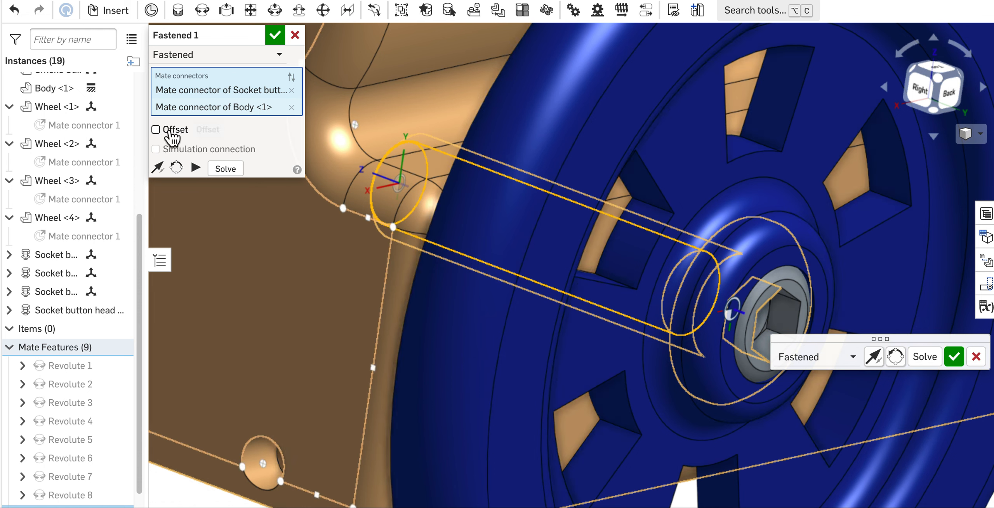
Enable the mate's offset and try Z distances of 0.25 in and -.25 in.
left_click(156, 130)
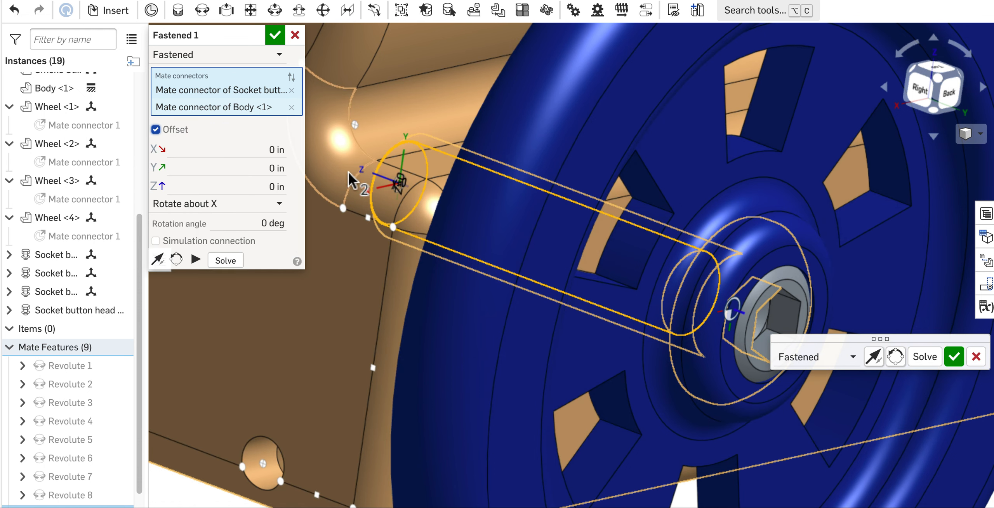
left_click(221, 185)
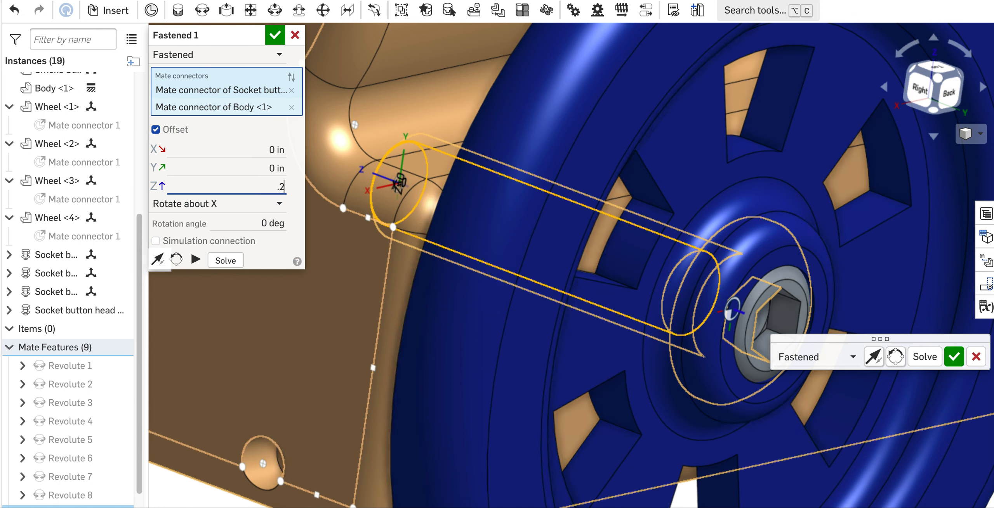
key("Return")
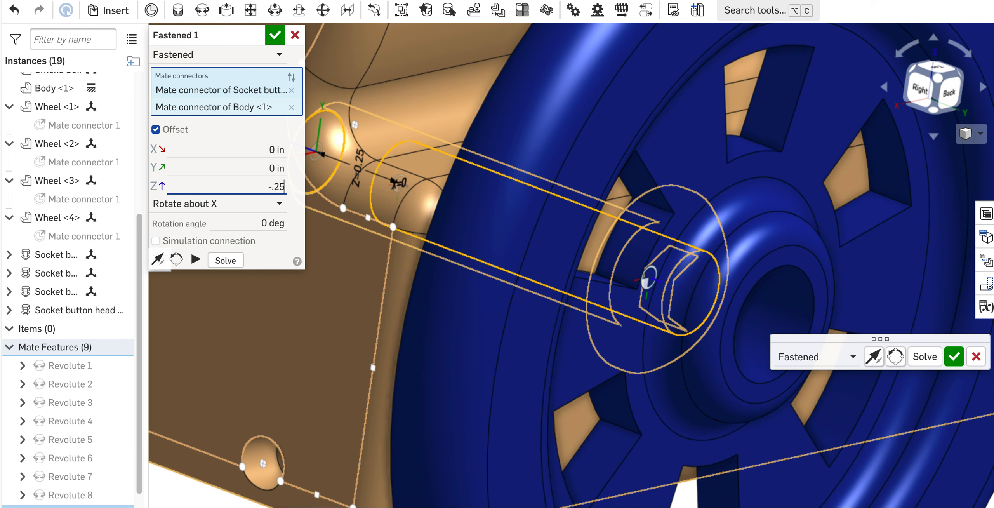
key("Return")
Set the Z offset to -.14 in to seat the screw head against the wheel hub, and accept the mate.
right_click_drag(562, 305, 598, 310)
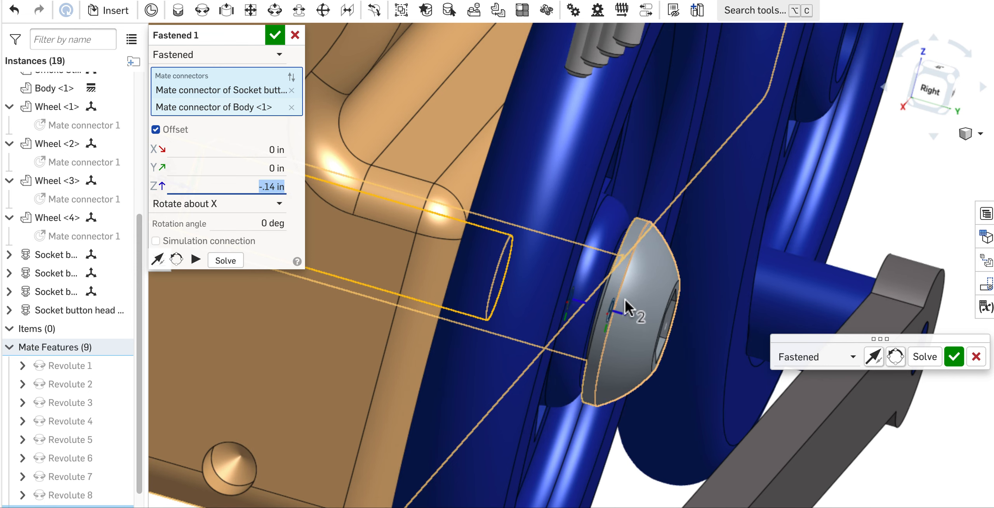
right_click_drag(587, 316, 591, 315)
scroll(595, 314, "up", 4)
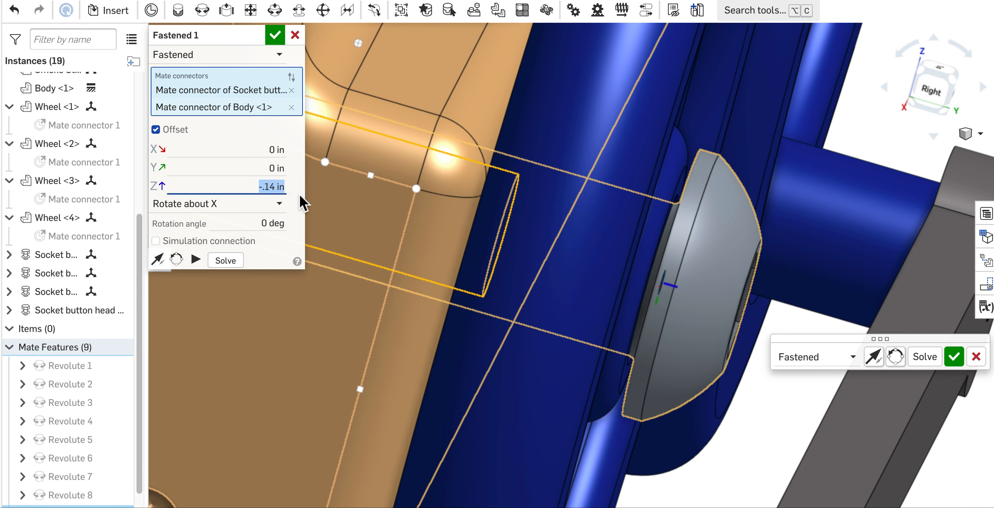
left_click(275, 35)
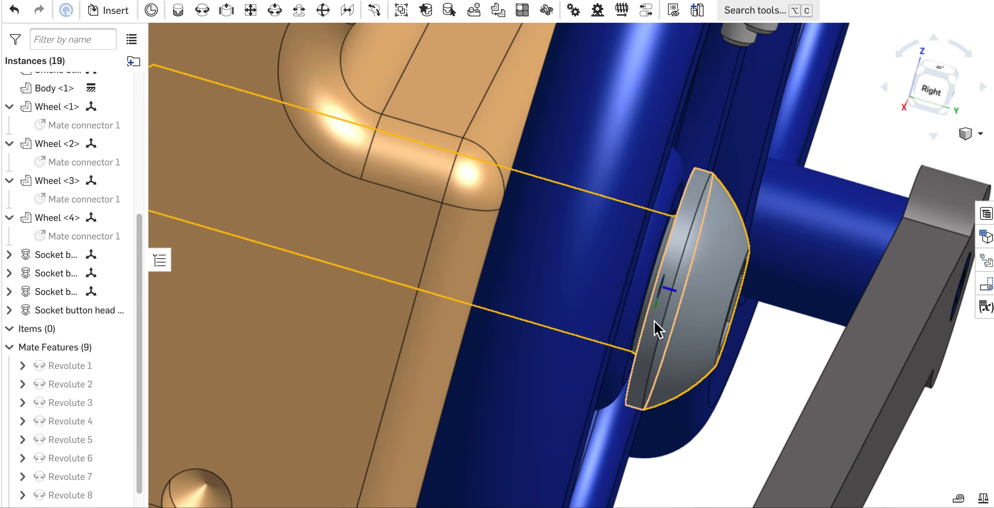
Start a second fastened mate from the center of another long socket button head screw's flat shank end.
scroll(654, 320, "down", 10)
right_click_drag(747, 301, 717, 247)
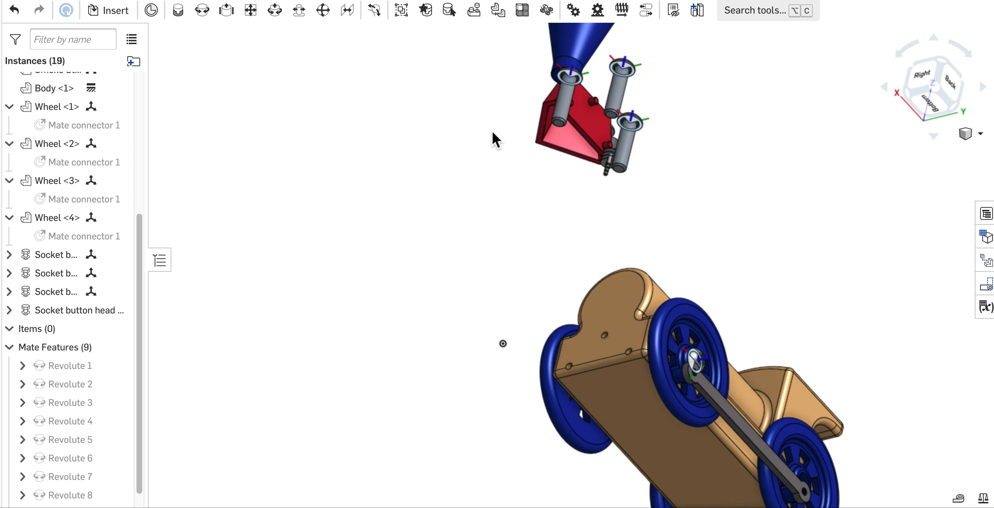
left_click(179, 13)
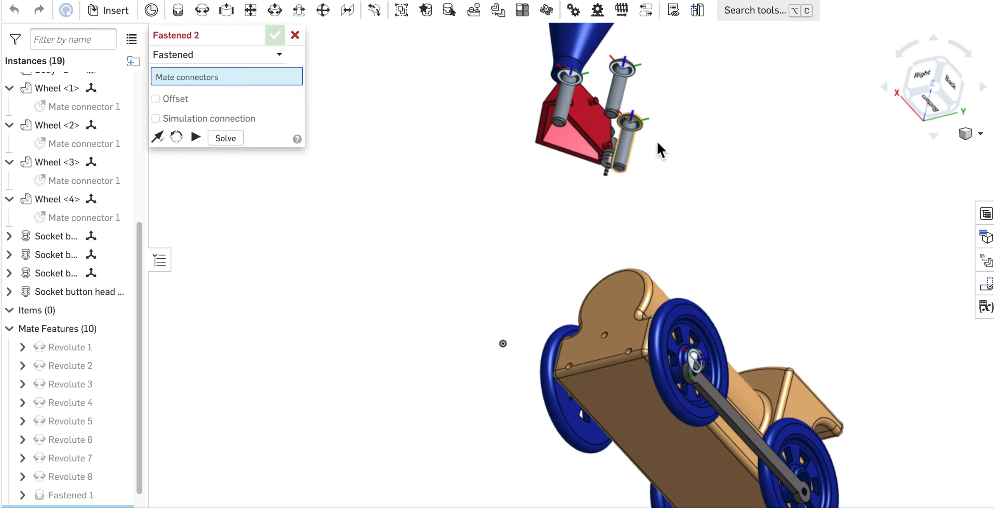
scroll(646, 147, "up", 8)
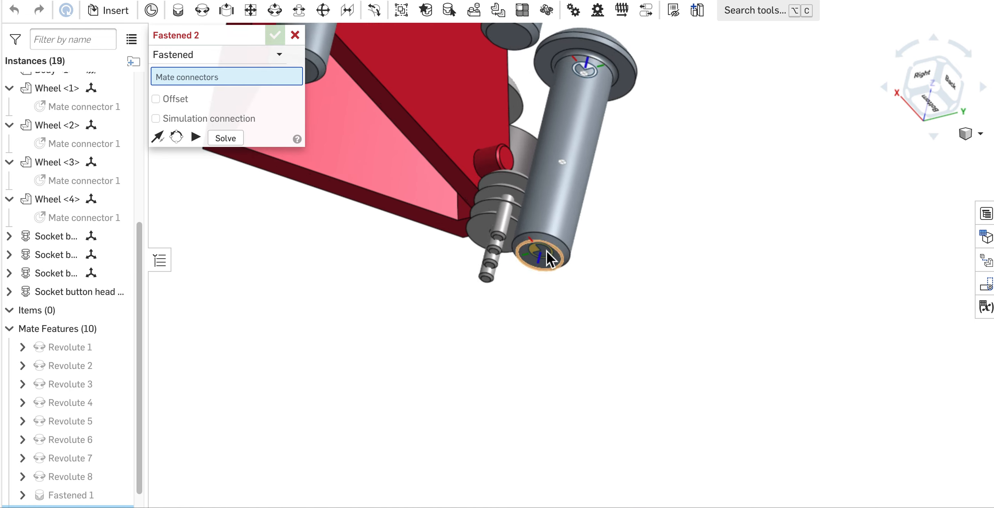
left_click(545, 256)
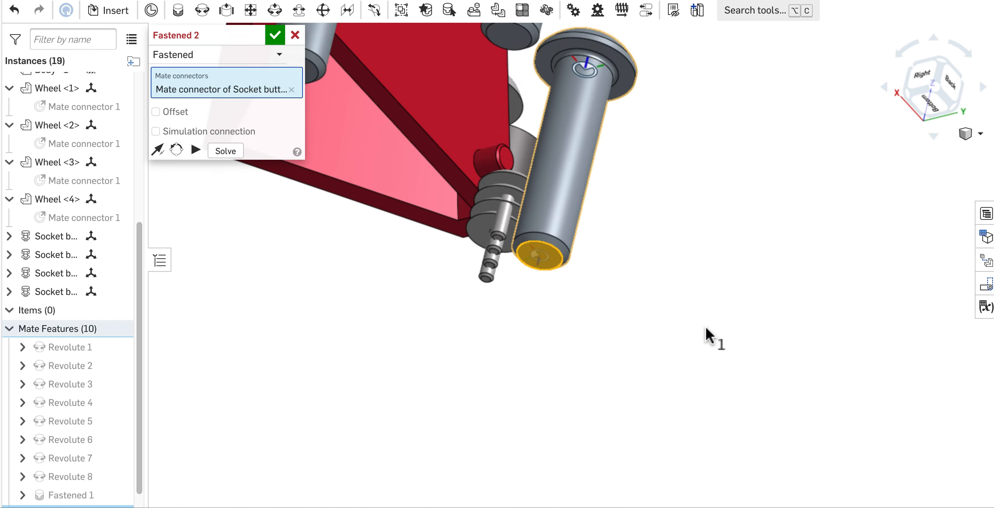
Pick the end center of the body's axle hole behind the cab-end wheel on the same side as the second connector.
scroll(755, 363, "down", 10)
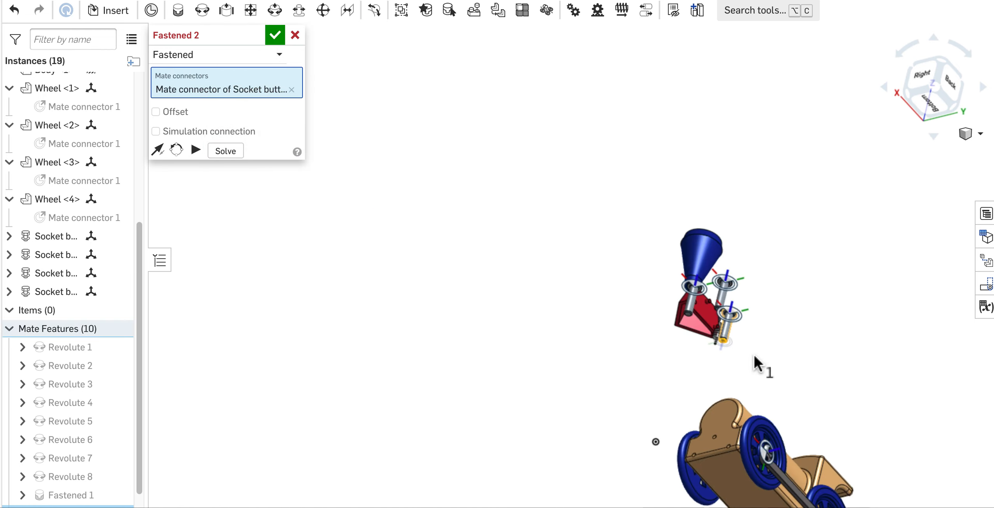
right_click_drag(823, 408, 755, 418)
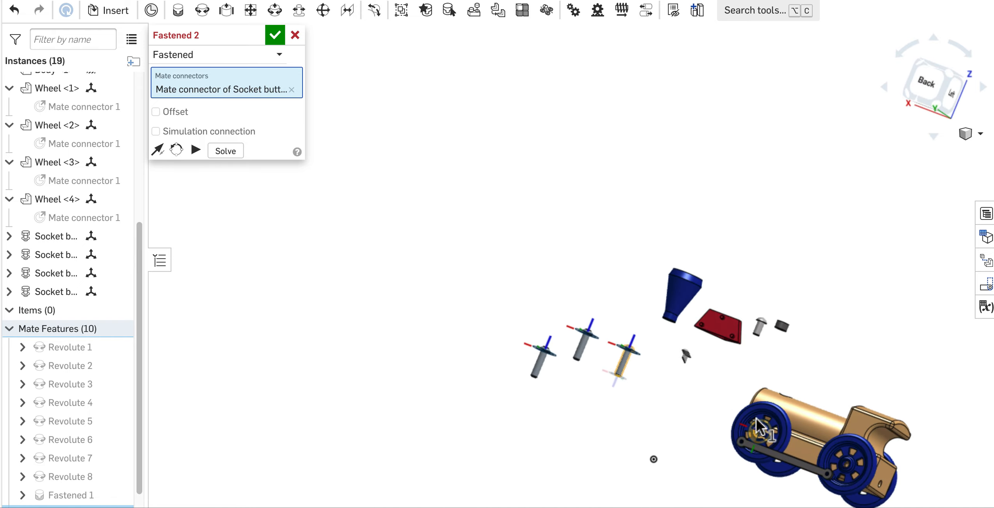
scroll(849, 470, "up", 1)
scroll(849, 470, "up", 10)
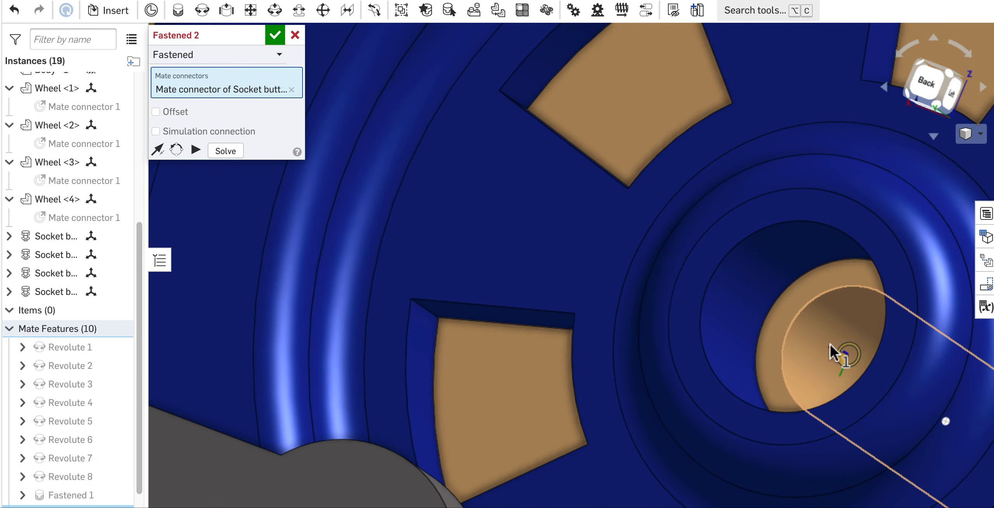
right_click_drag(829, 345, 839, 354)
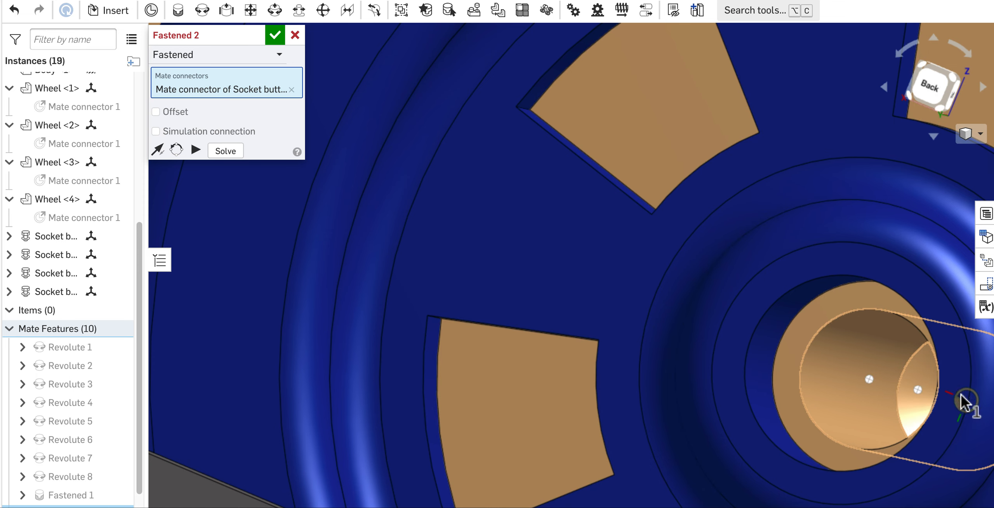
left_click(961, 395)
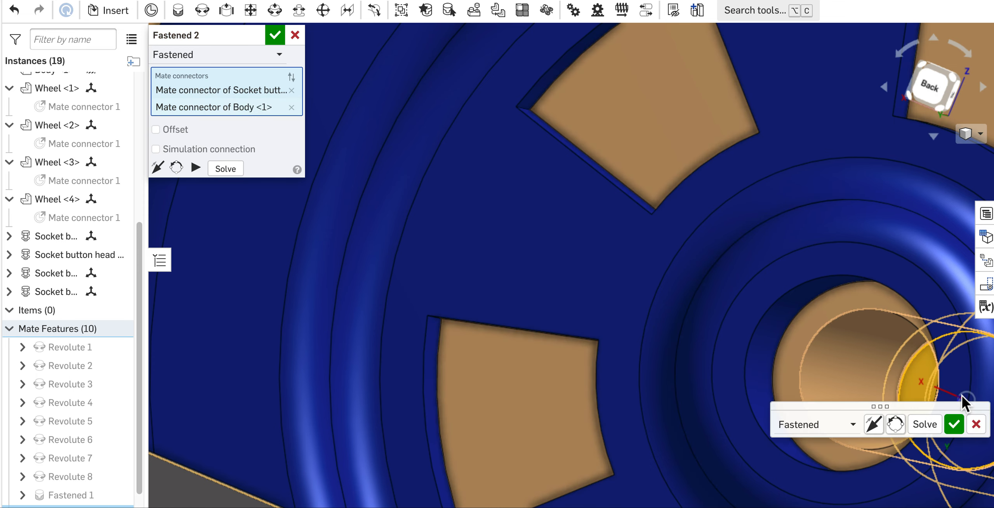
Flip the second screw to face outward, give the mate a -.14 in Z offset, and accept it.
left_click(876, 425)
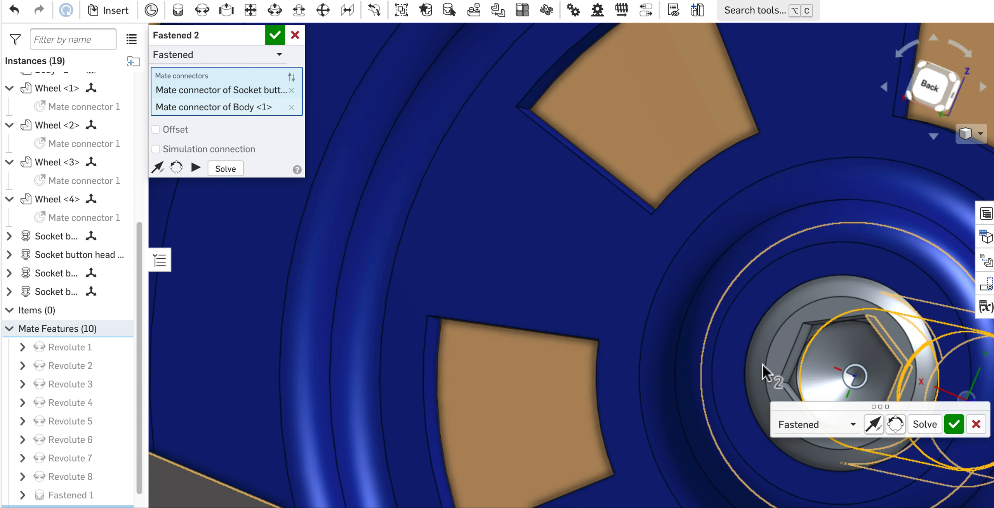
left_click(182, 134)
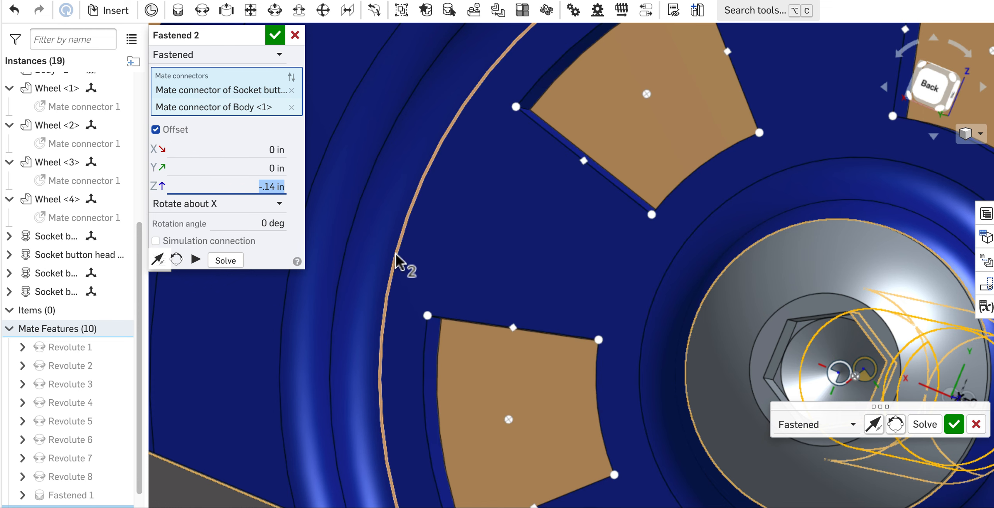
left_click(954, 424)
Start a third fastened mate from the center of one of the remaining long screws' flat shank ends.
scroll(821, 332, "down", 10)
scroll(527, 273, "down", 5)
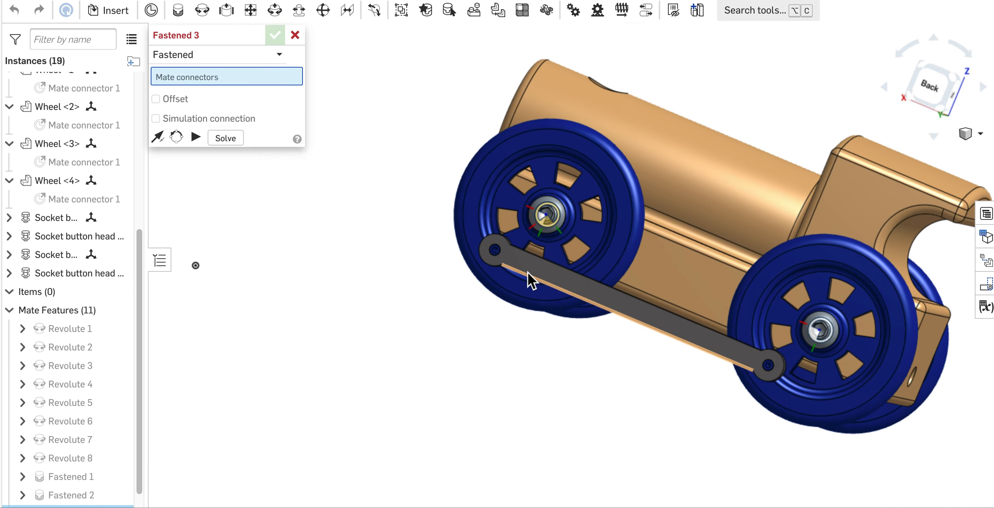
right_click(295, 195)
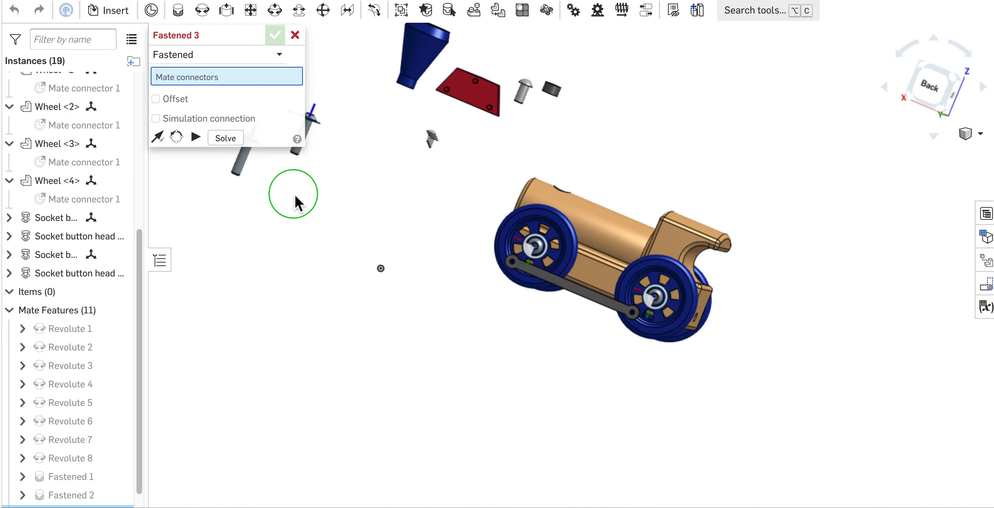
left_click(360, 236)
right_click_drag(340, 229, 377, 219)
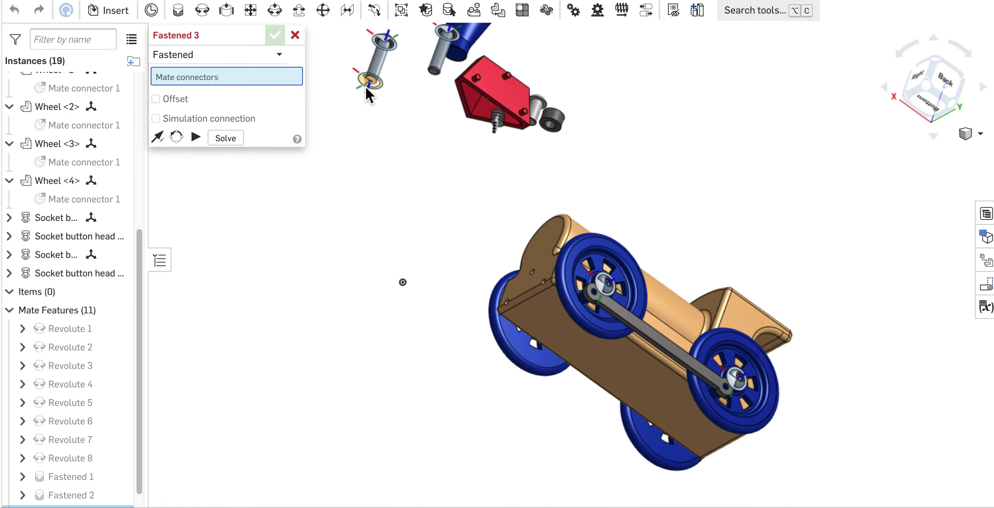
scroll(364, 86, "up", 10)
left_click(385, 71)
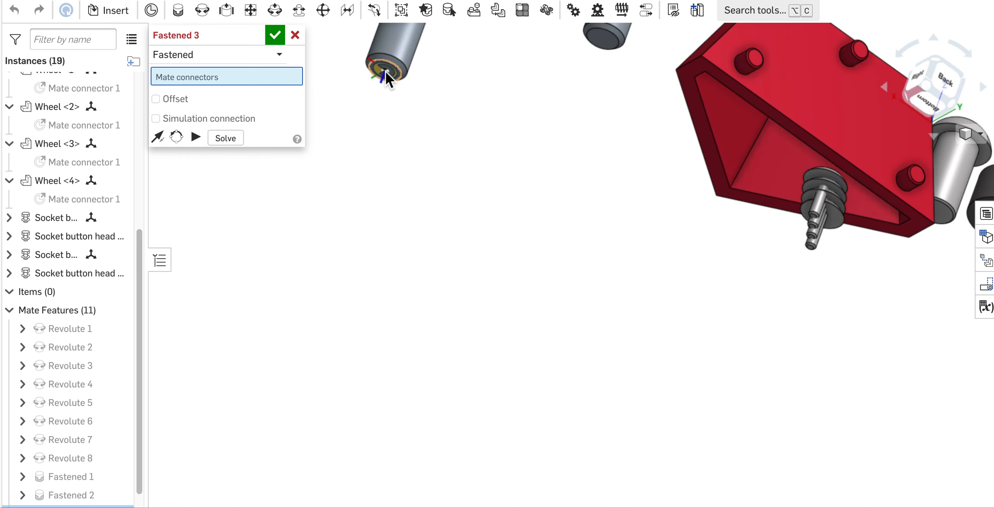
Attach the third screw to the end center of the body's axle hole at the boiler-end wheel on the opposite side.
scroll(487, 225, "down", 10)
right_click_drag(489, 268, 616, 264)
scroll(541, 274, "up", 10)
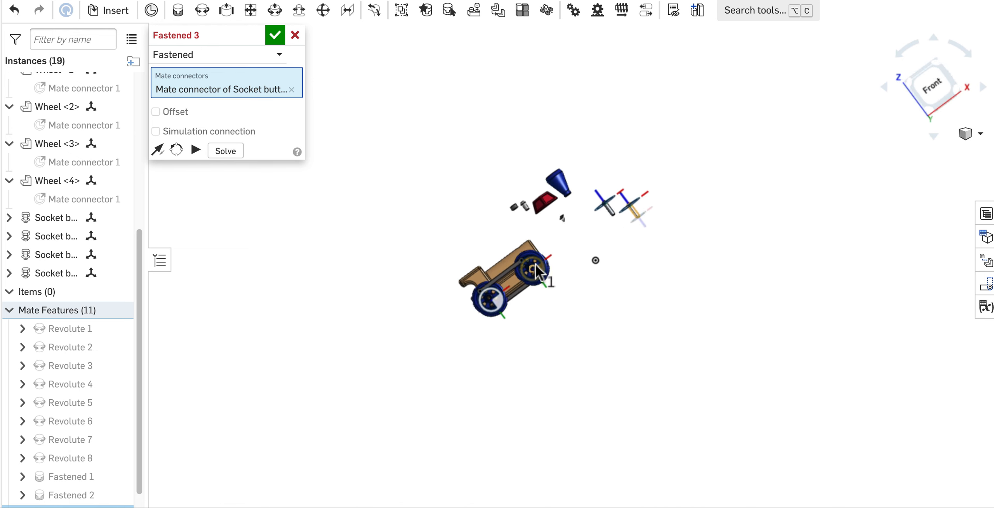
scroll(536, 268, "up", 6)
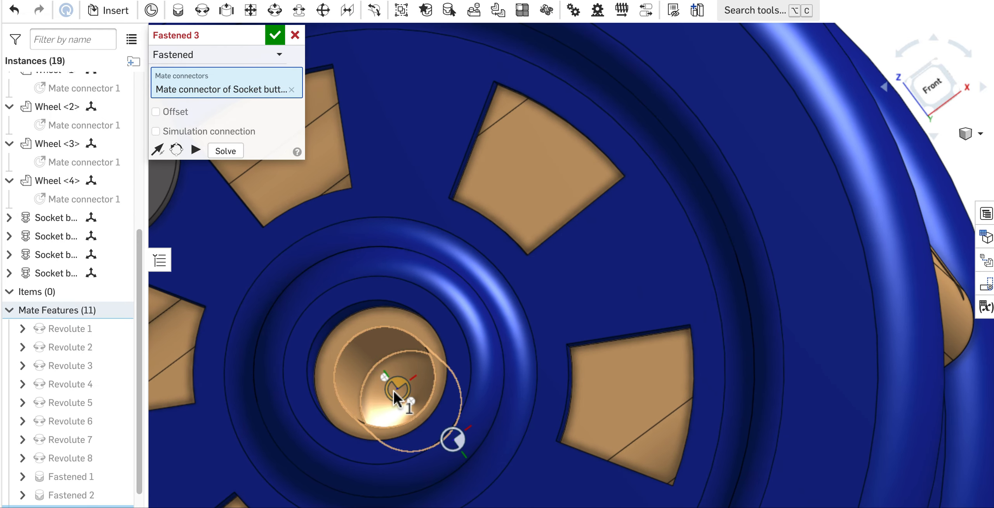
left_click(408, 399)
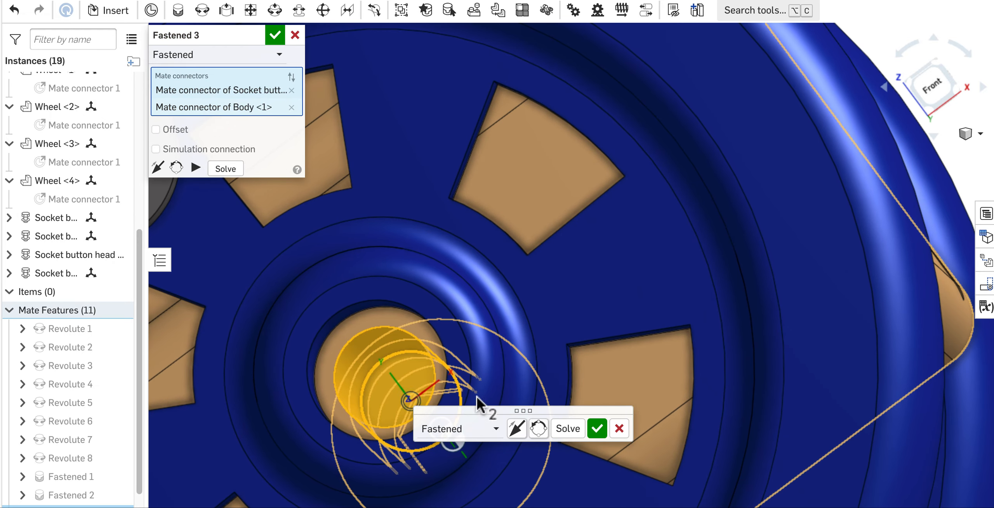
Flip the third screw to face outward, set the mate's Z offset to -.14 in, and accept it.
left_click(517, 424)
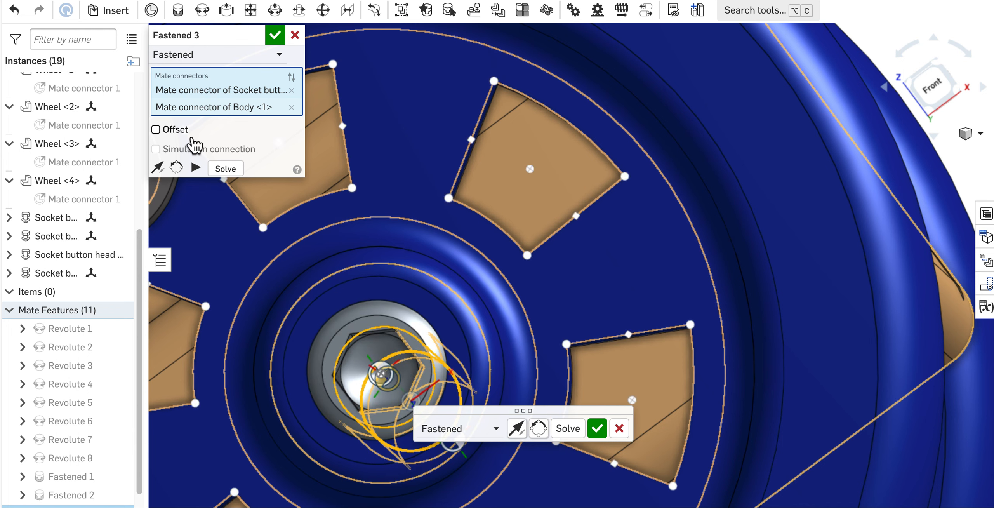
left_click(195, 136)
left_click(224, 189)
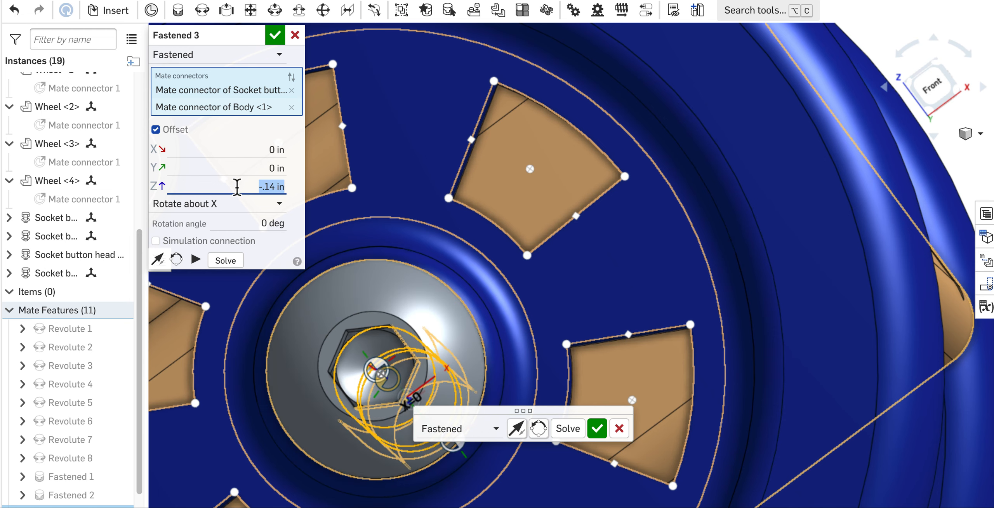
left_click(598, 428)
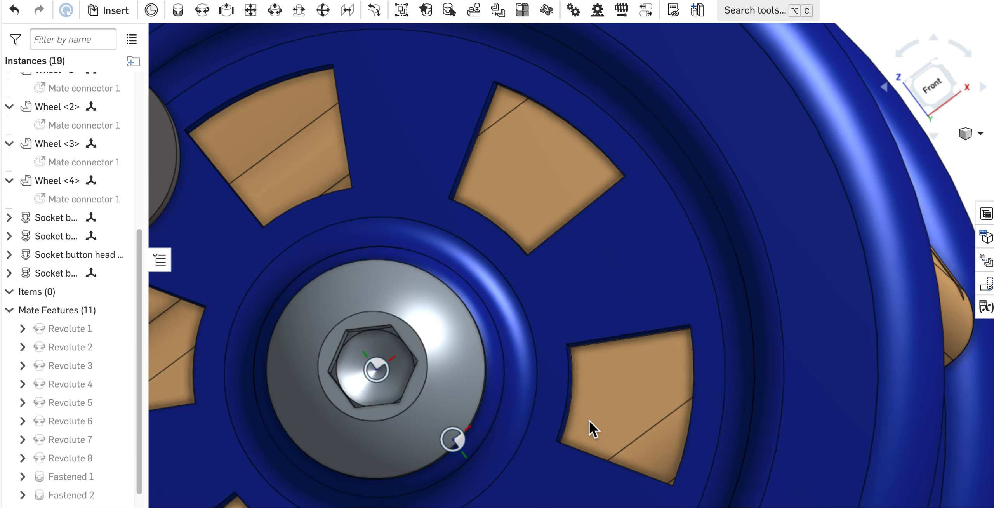
scroll(562, 410, "down", 10)
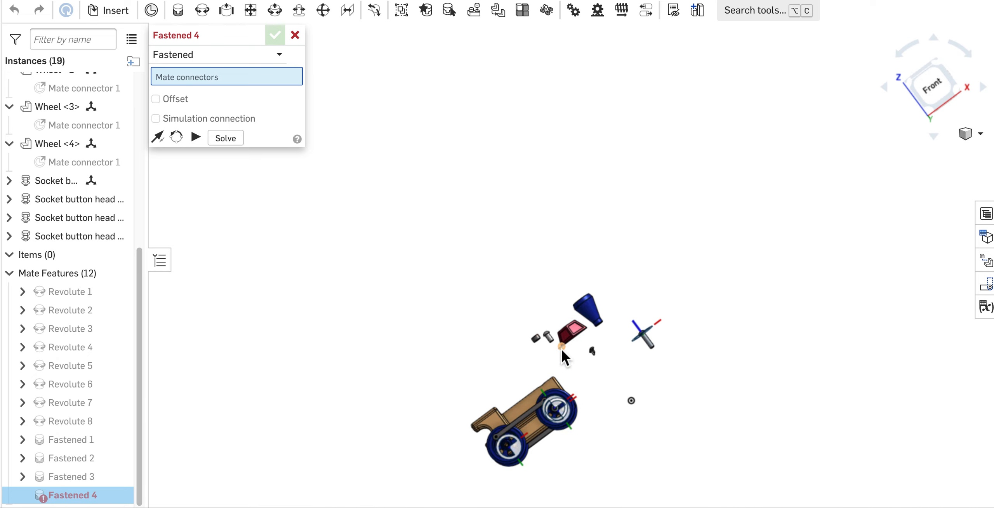
Select the center of the last loose long screw's flat shank end as the fourth fastened mate's first connector.
scroll(662, 374, "up", 5)
scroll(660, 365, "up", 3)
right_click_drag(660, 365, 653, 341)
scroll(658, 404, "up", 1)
scroll(657, 403, "up", 8)
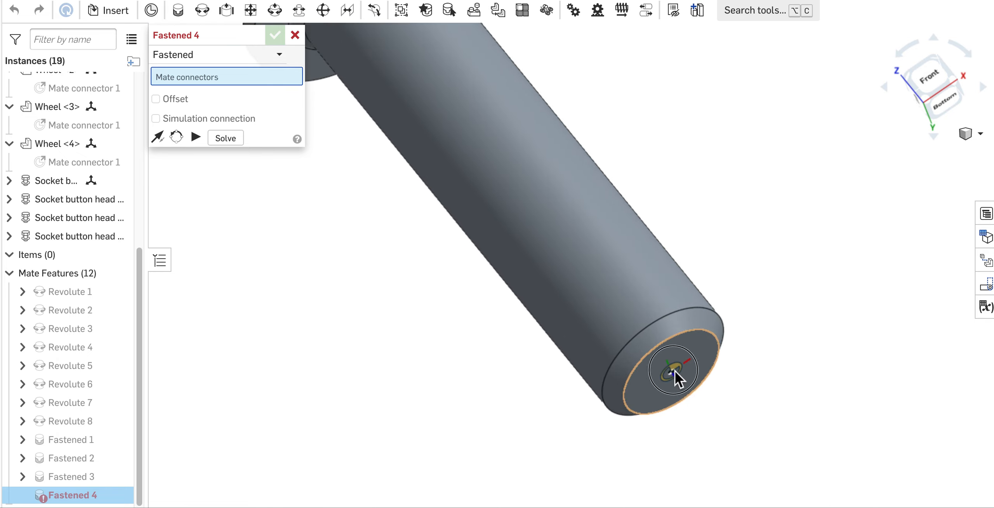
left_click(674, 373)
Attach the fourth screw to the end center of the body's axle hole at the remaining cab-end wheel.
scroll(674, 370, "down", 10)
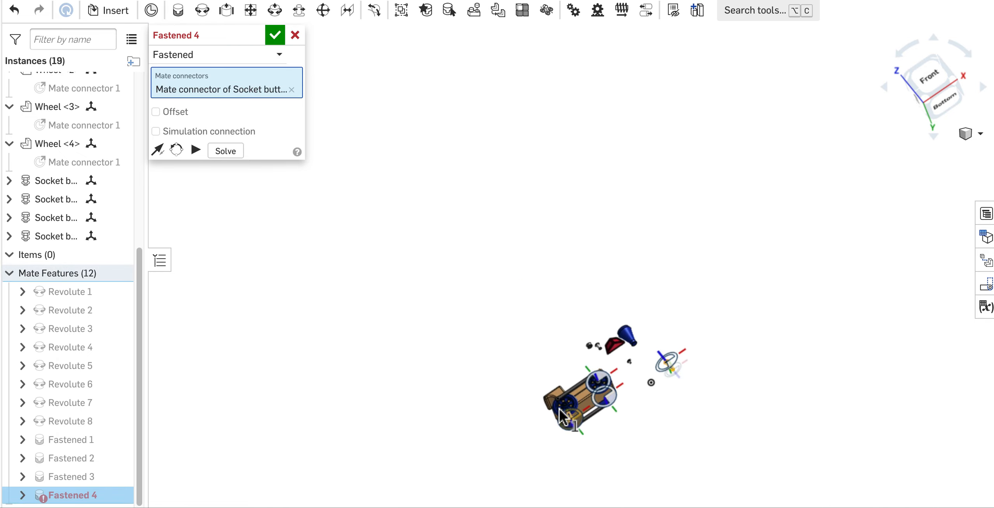
scroll(559, 407, "up", 10)
scroll(559, 407, "up", 3)
right_click_drag(559, 406, 564, 437)
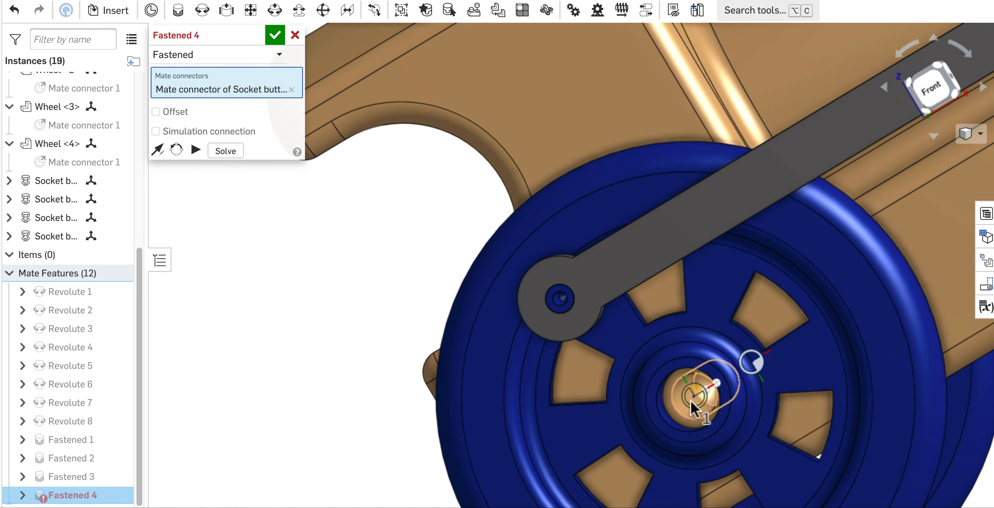
left_click(716, 389)
Flip the fourth screw to face outward, give the mate a -.14 in Z offset, and accept it.
left_click(826, 417)
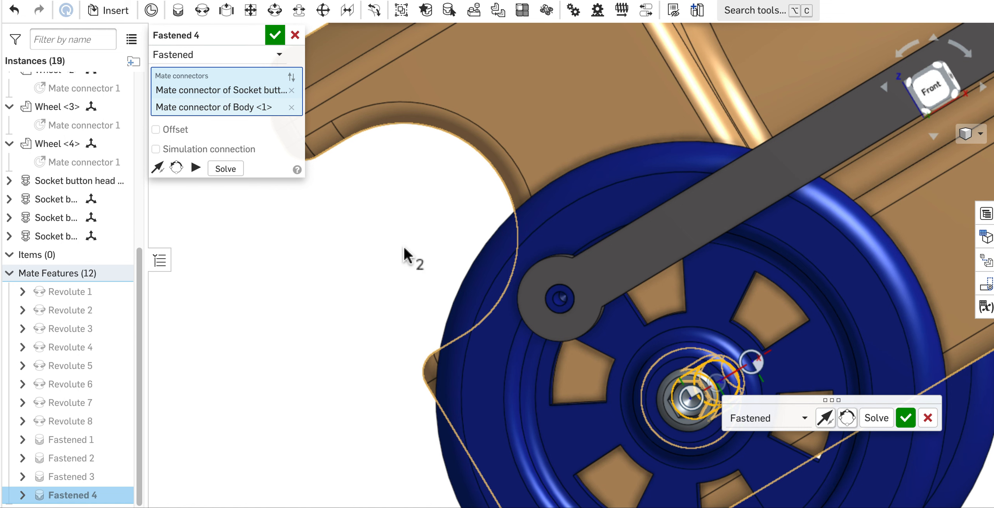
left_click(175, 131)
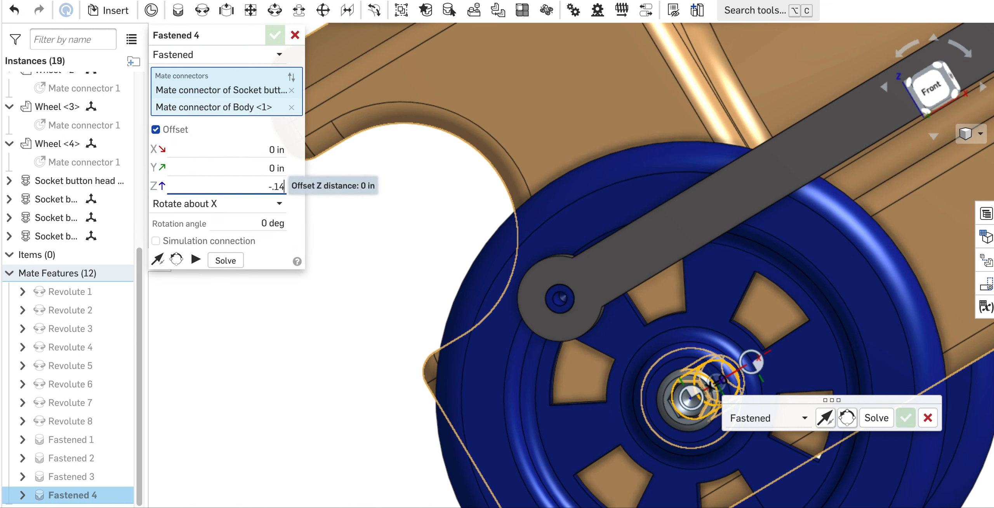
key("Return")
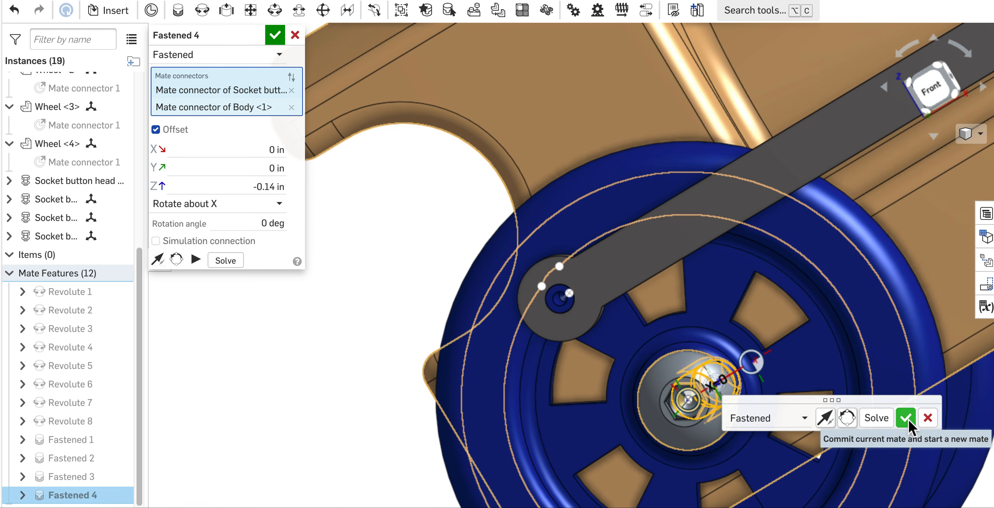
left_click(906, 418)
Start a fastened mate from the center of the nearest small linkage peg's flat shank end.
right_click_drag(685, 384, 687, 405)
scroll(686, 405, "down", 10)
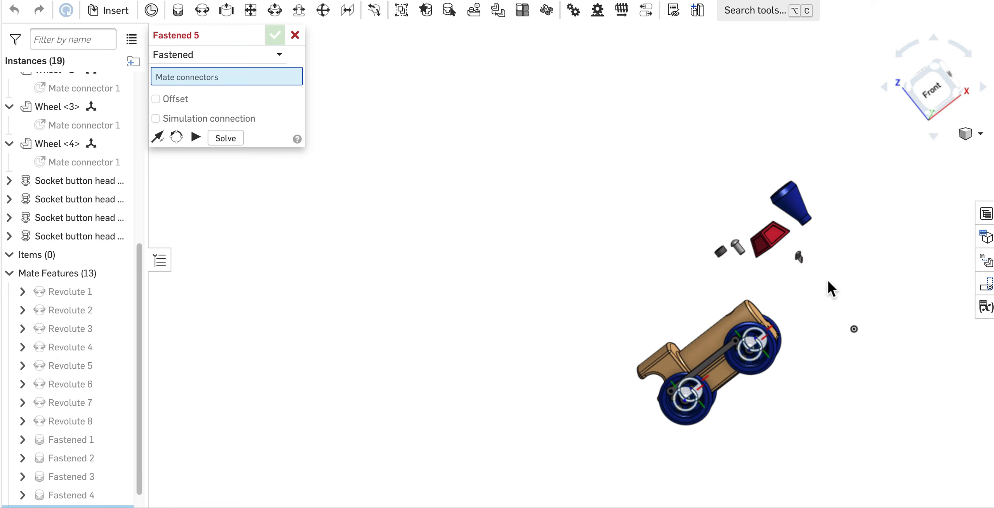
right_click_drag(827, 280, 812, 263)
scroll(812, 263, "up", 3)
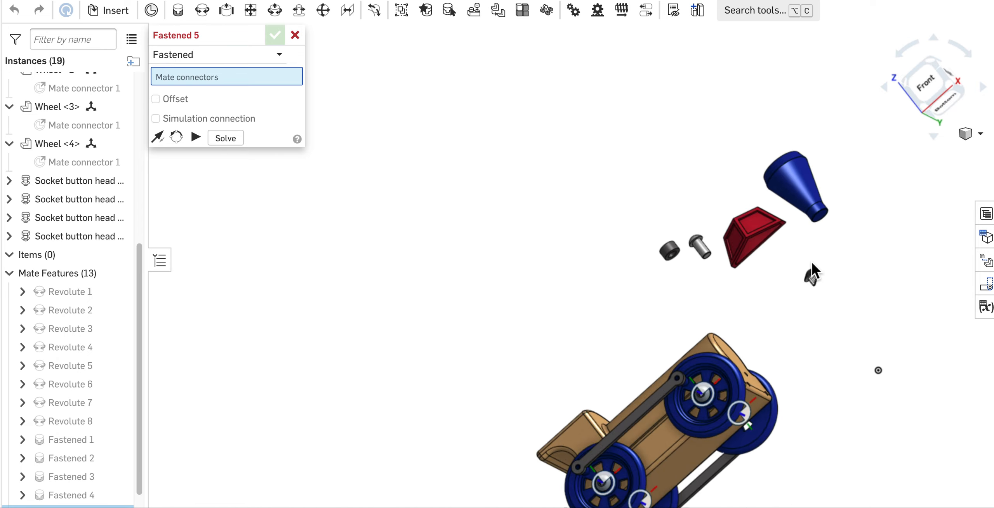
scroll(812, 262, "up", 10)
right_click_drag(887, 323, 884, 307)
scroll(821, 379, "up", 10)
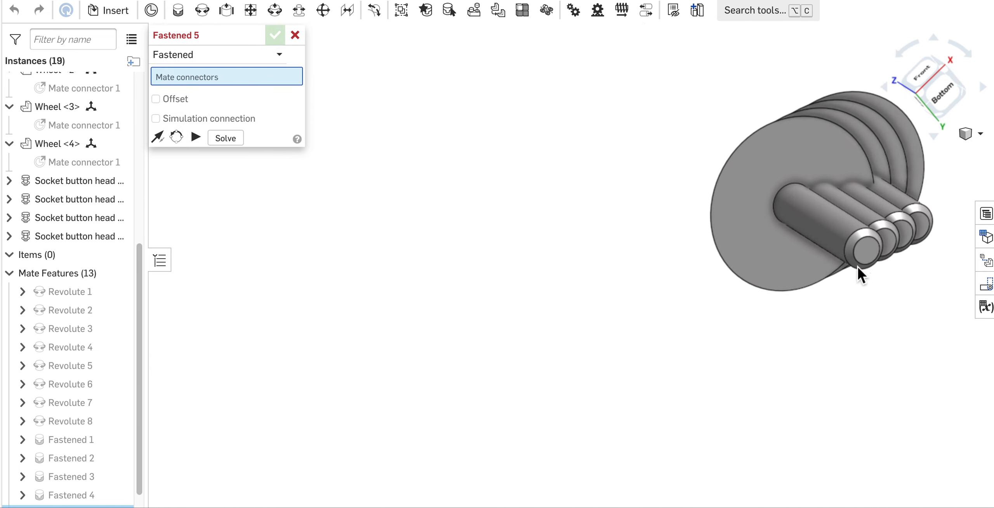
left_click(867, 253)
Attach the linkage peg to the inner end center of the pin hole in Wheel <1>, at the linkage arm's boiler end.
scroll(726, 305, "down", 10)
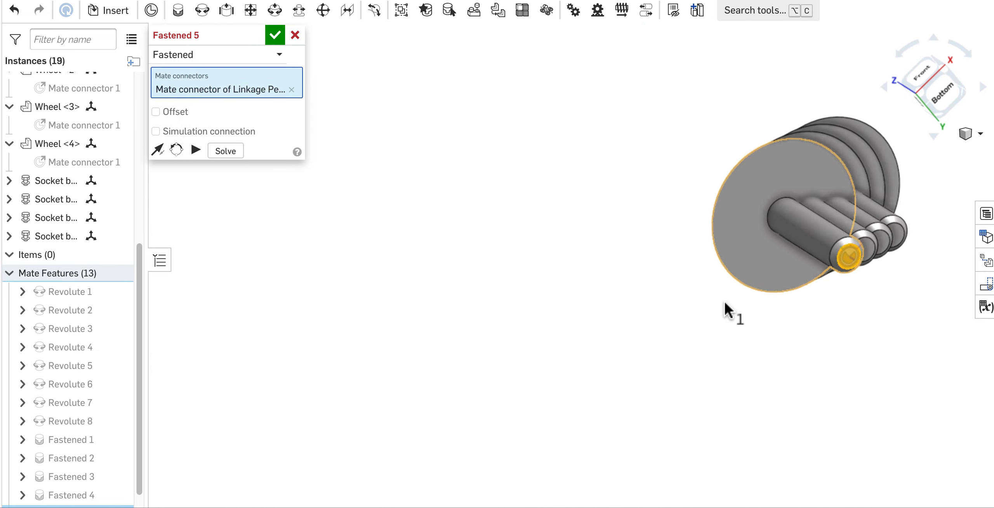
scroll(724, 301, "down", 3)
right_click_drag(618, 341, 620, 350)
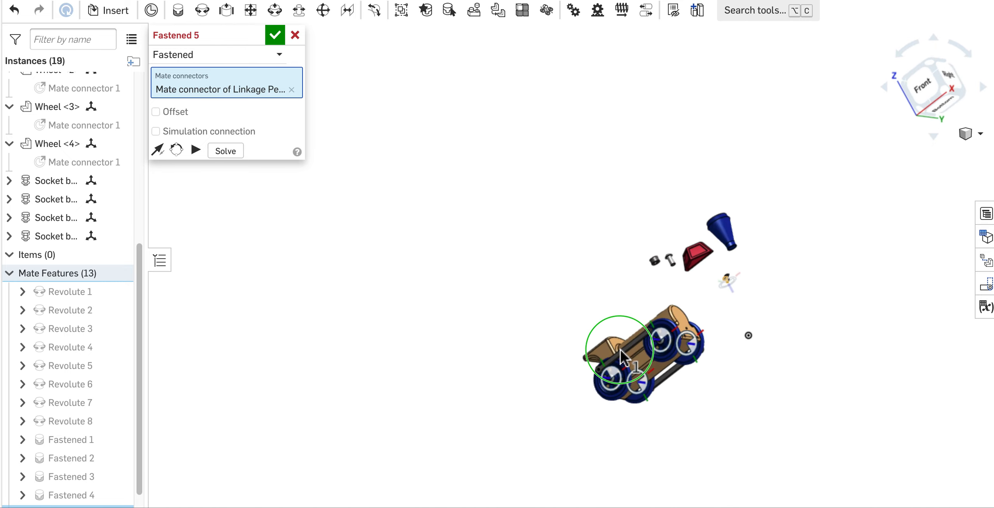
scroll(644, 351, "up", 10)
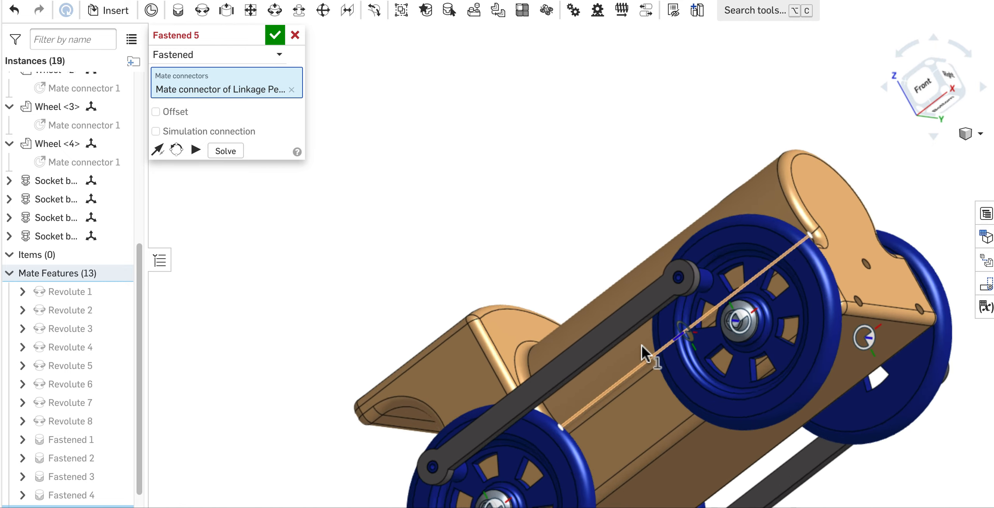
scroll(642, 351, "up", 8)
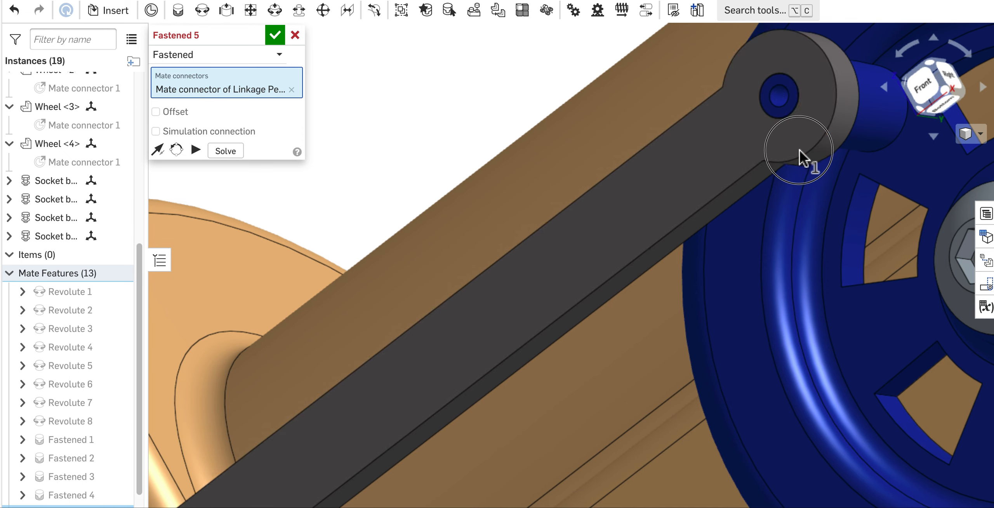
right_click_drag(815, 150, 794, 127)
scroll(795, 127, "up", 8)
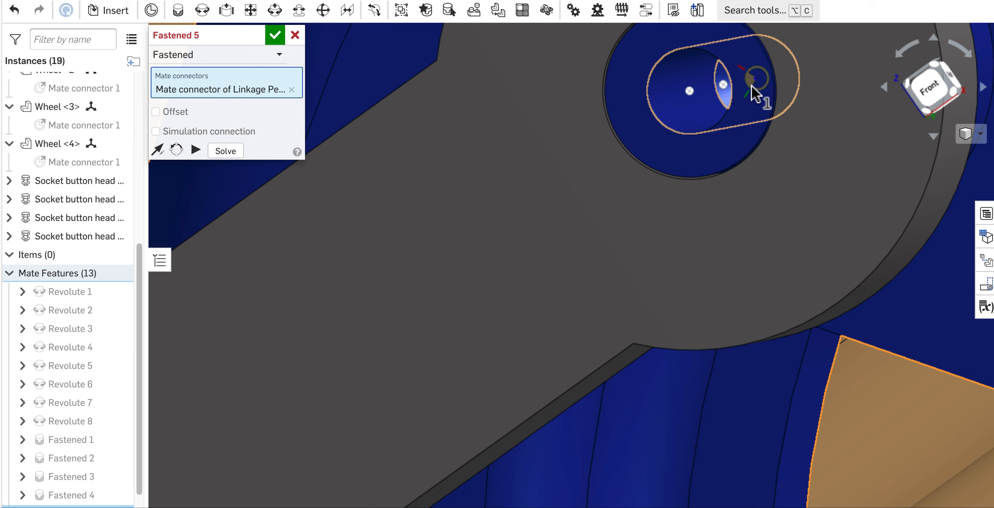
left_click(754, 85)
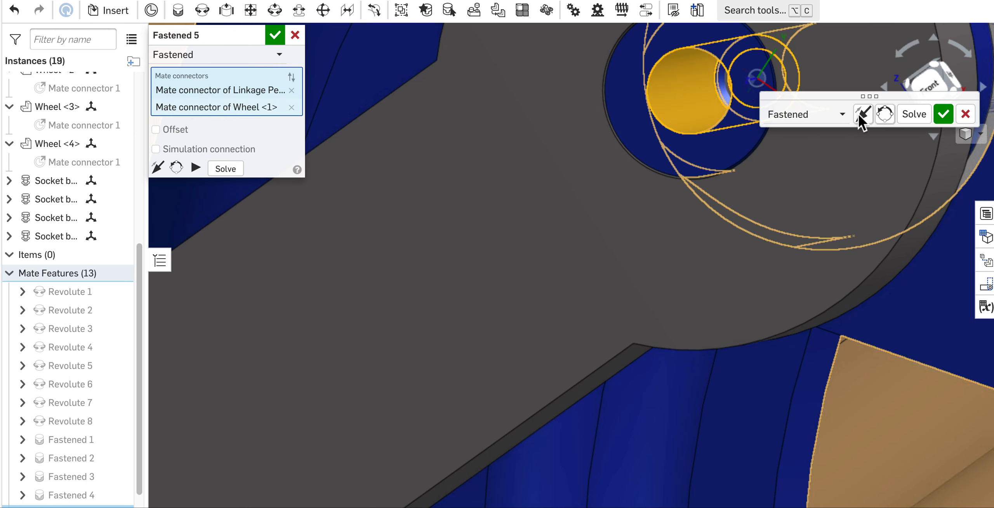
Flip the first linkage peg so its head faces outward over the linkage arm and accept the mate.
left_click(871, 115)
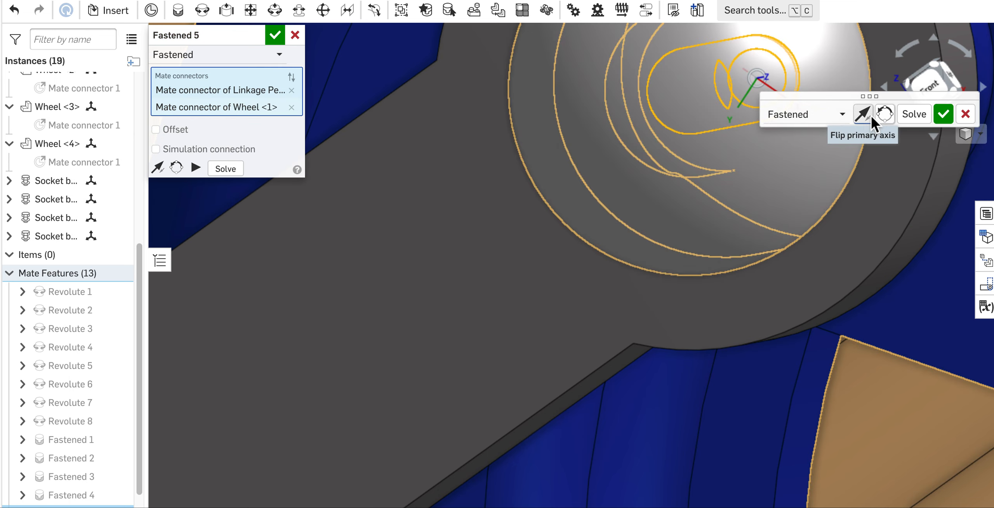
left_click(943, 114)
key("j")
Start another fastened mate from the shank end center of the nearest of the three remaining linkage pegs.
right_click_drag(754, 215, 834, 171)
scroll(833, 171, "down", 10)
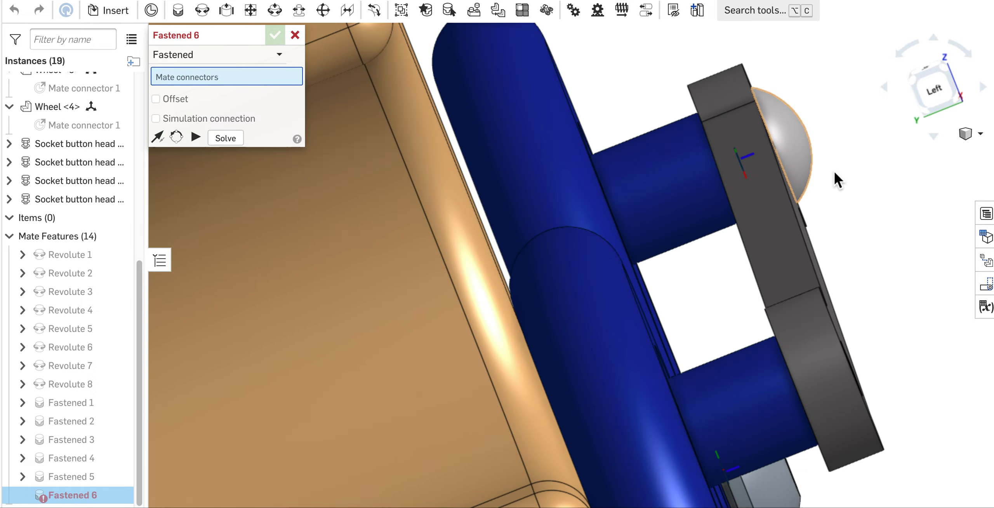
scroll(834, 171, "down", 8)
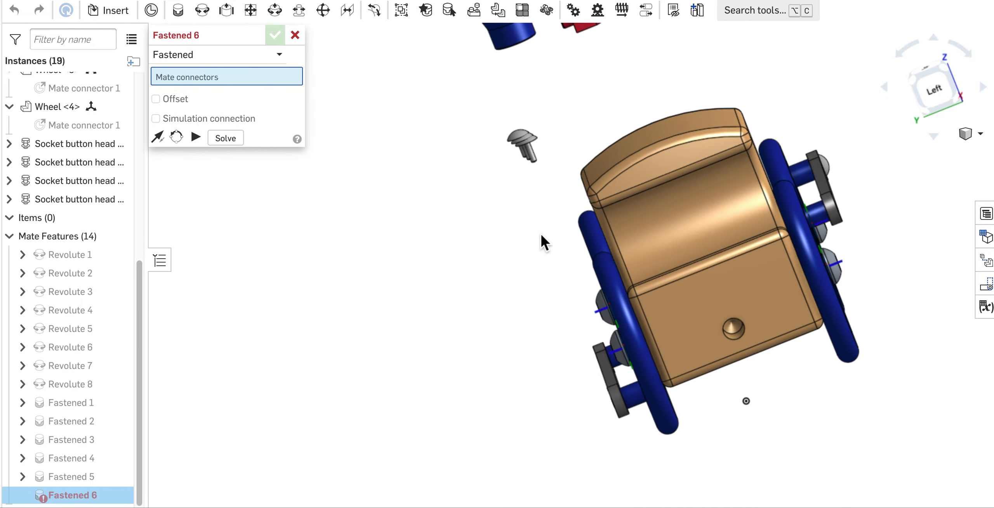
right_click_drag(540, 233, 542, 217)
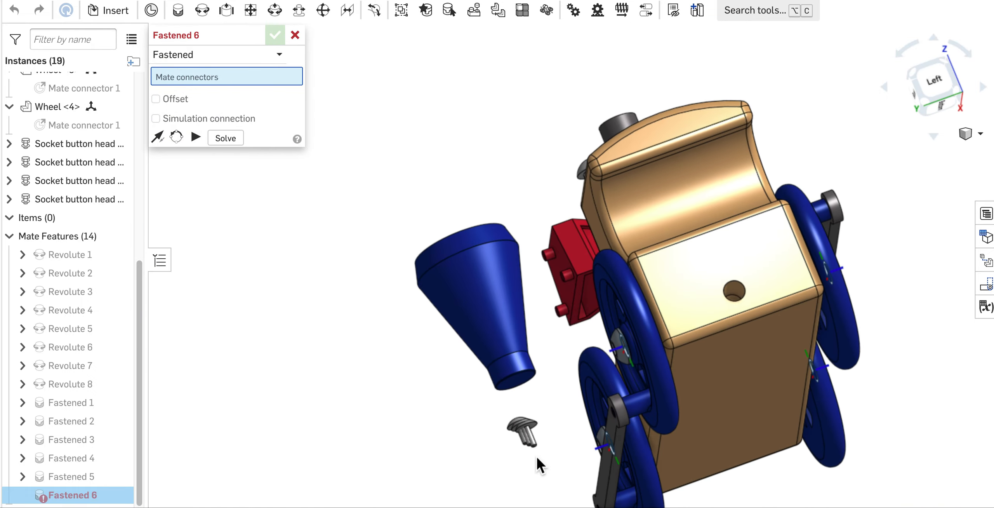
scroll(536, 456, "up", 5)
scroll(536, 456, "up", 6)
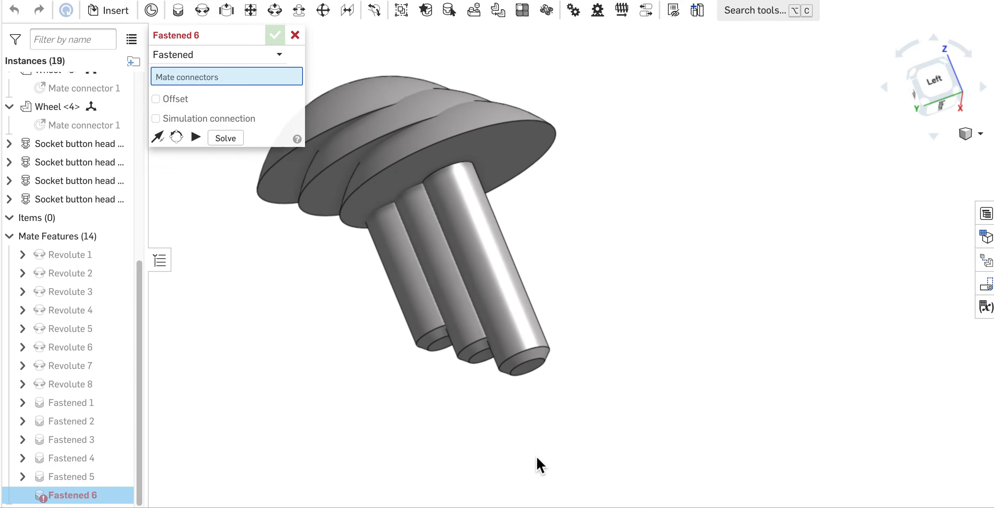
left_click(531, 368)
Attach the second linkage peg to the inner end center of Wheel <2>'s pin hole at the opposite arm's cab end and accept the mate.
scroll(656, 406, "down", 10)
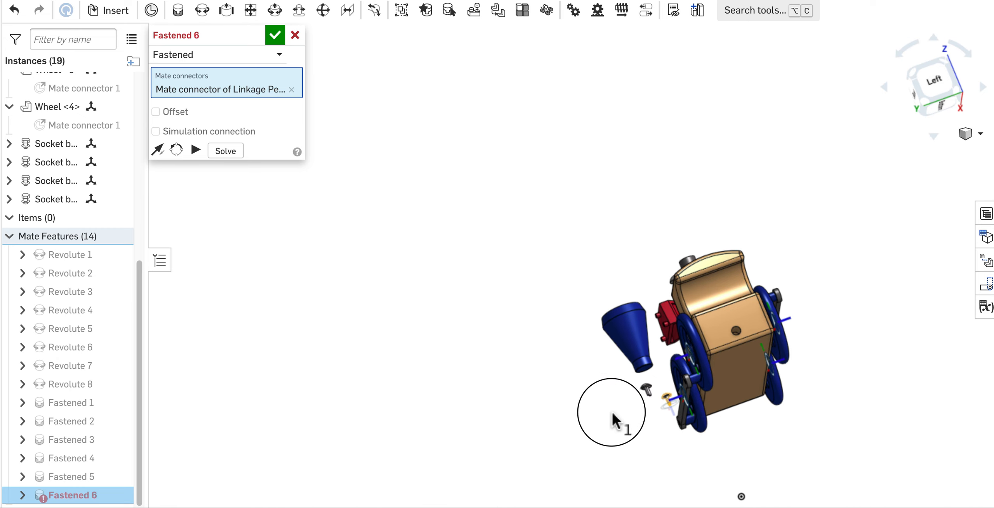
right_click_drag(651, 443, 701, 437)
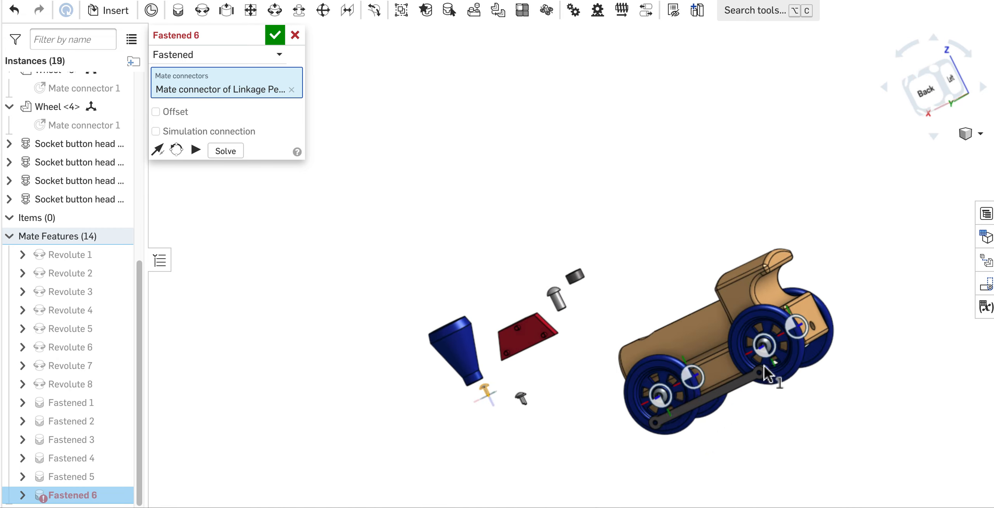
scroll(765, 388, "up", 10)
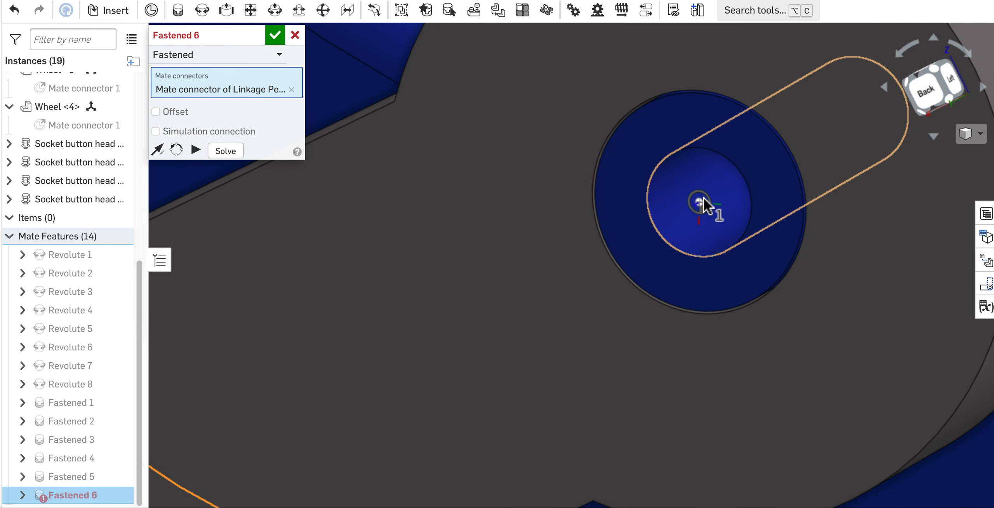
left_click(856, 113)
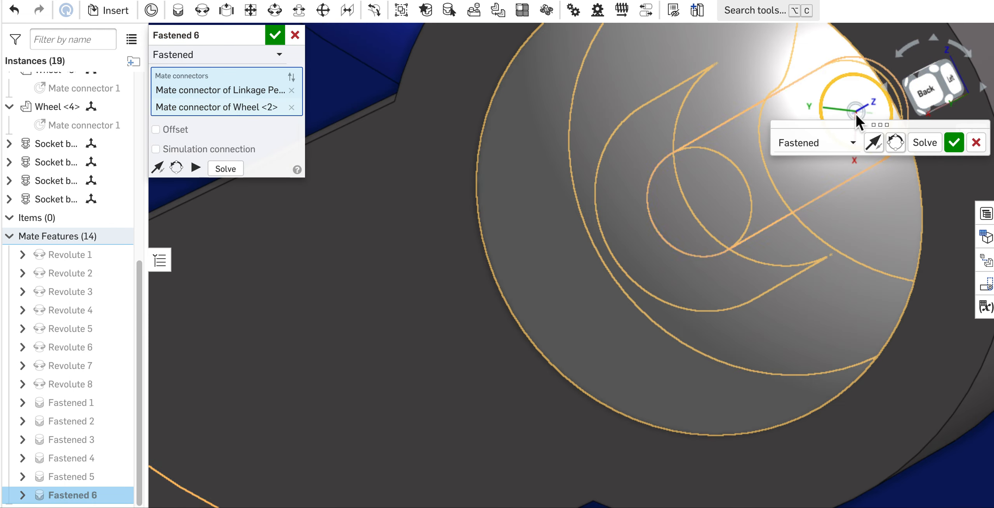
left_click(955, 146)
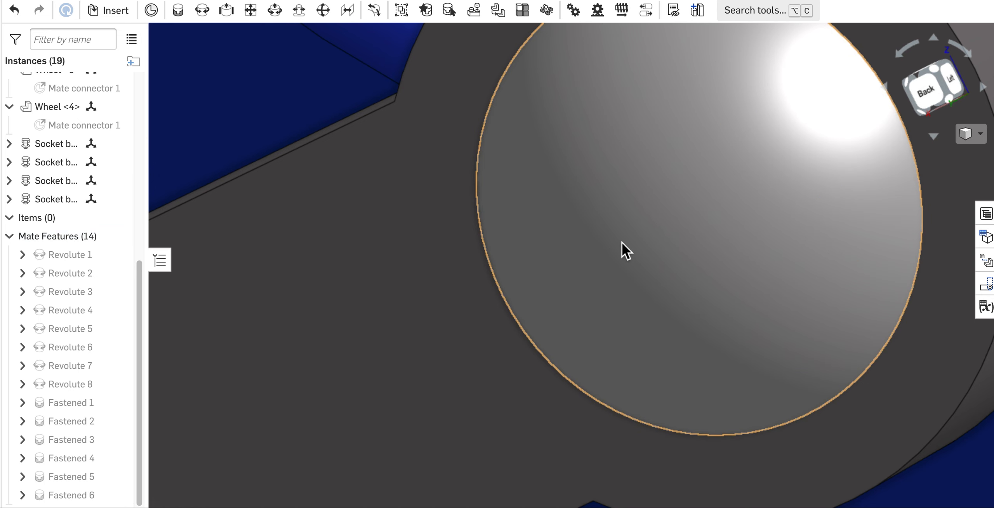
Start a fastened mate from the shank end center of one of the two remaining linkage pegs.
scroll(621, 248, "down", 10)
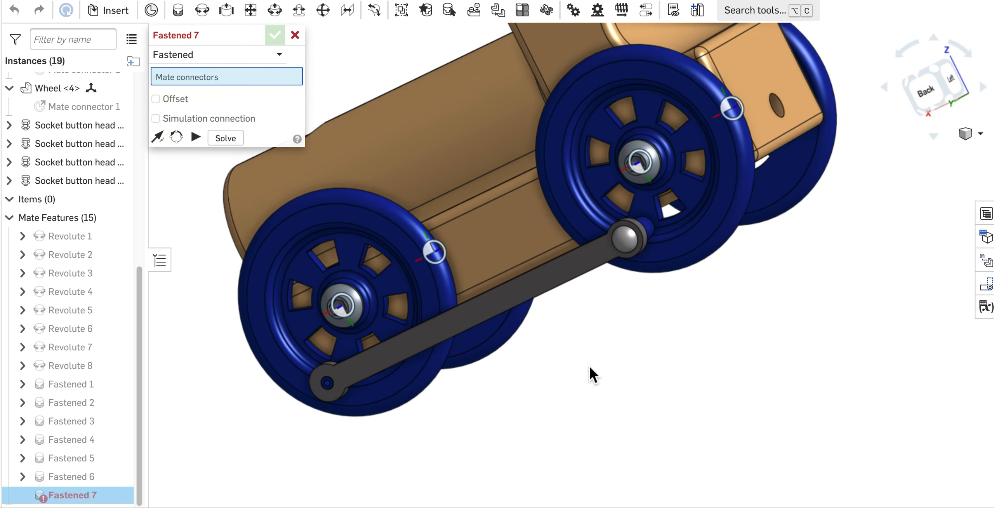
right_click_drag(590, 366, 544, 359)
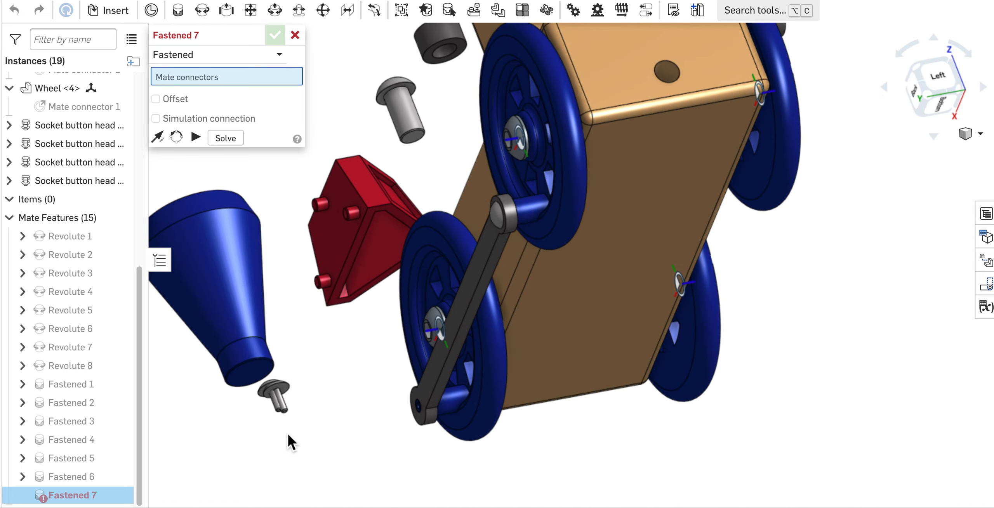
scroll(287, 433, "up", 10)
scroll(292, 352, "up", 3)
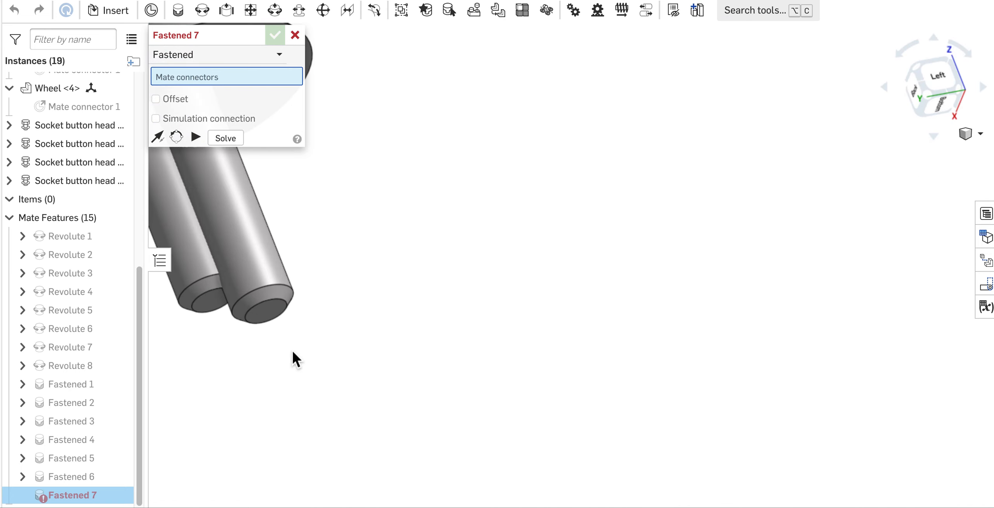
left_click(272, 316)
Attach the third linkage peg to the inner end center of Wheel <3>'s pin hole at the same arm's boiler end and accept the mate.
scroll(500, 359, "down", 10)
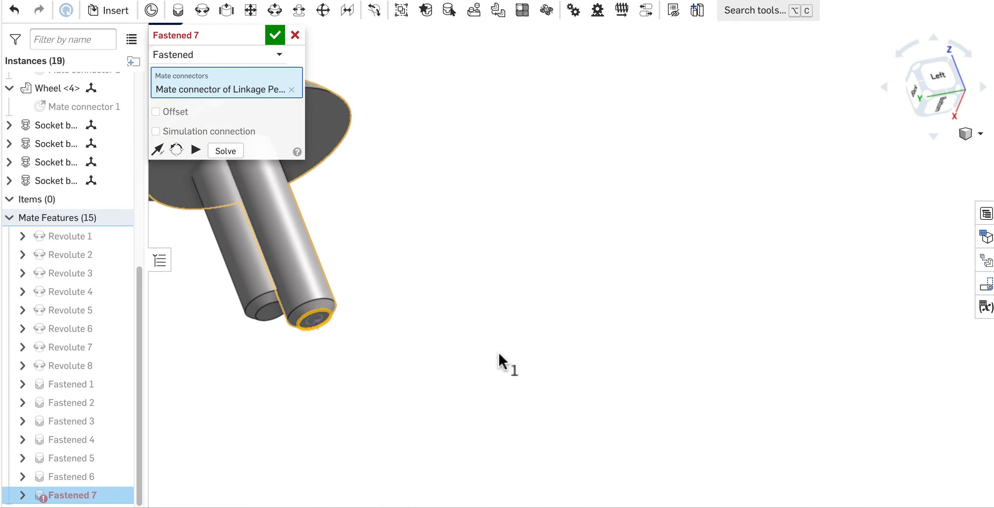
scroll(582, 361, "up", 5)
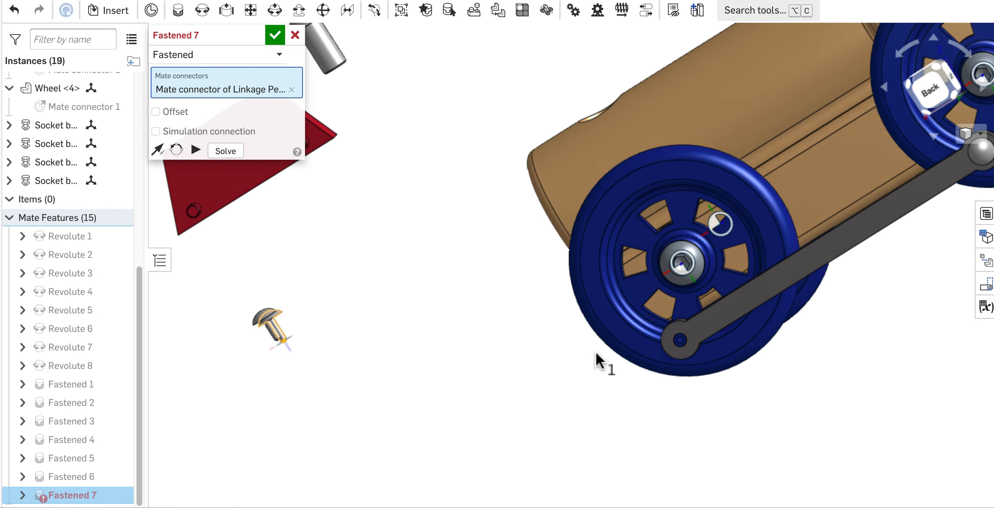
scroll(687, 345, "up", 8)
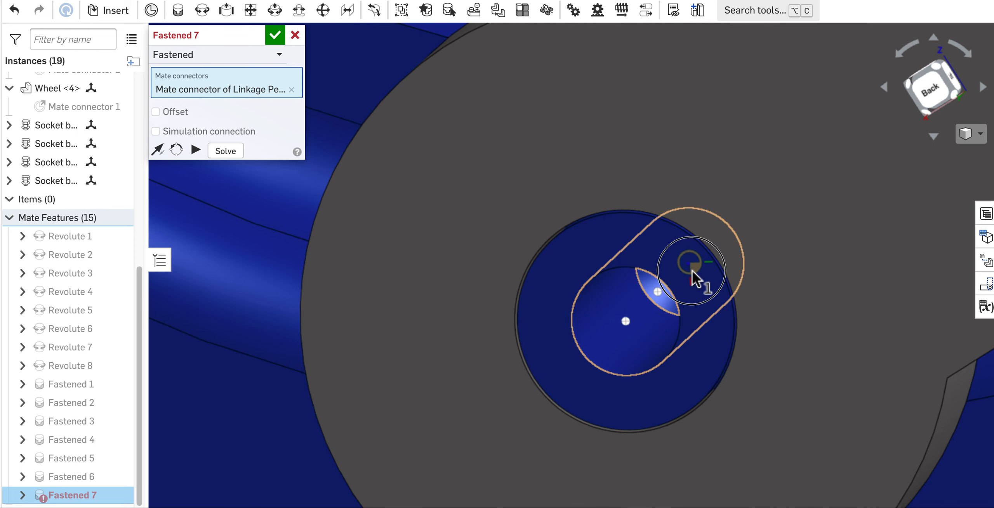
left_click(693, 270)
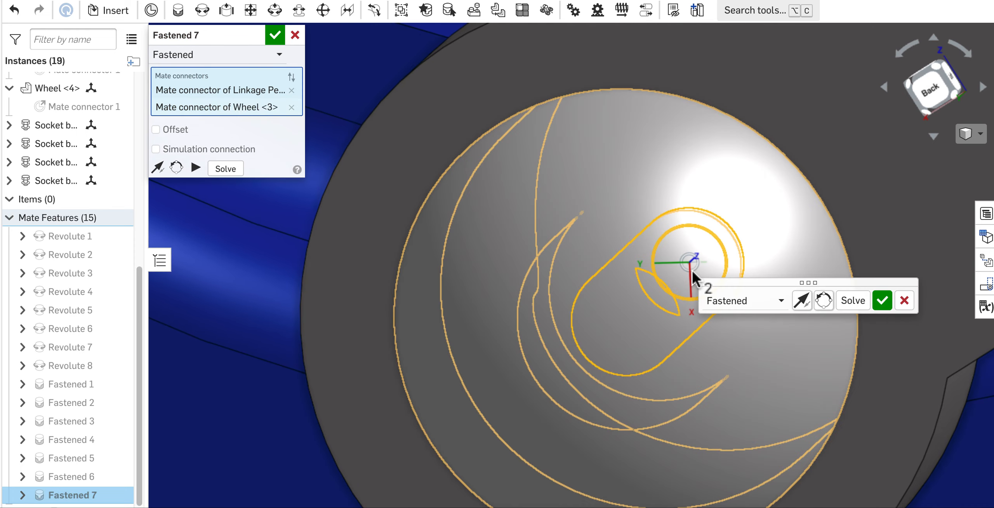
left_click(882, 300)
Start a fastened mate from the shank end center of the last remaining linkage peg.
scroll(886, 298, "down", 10)
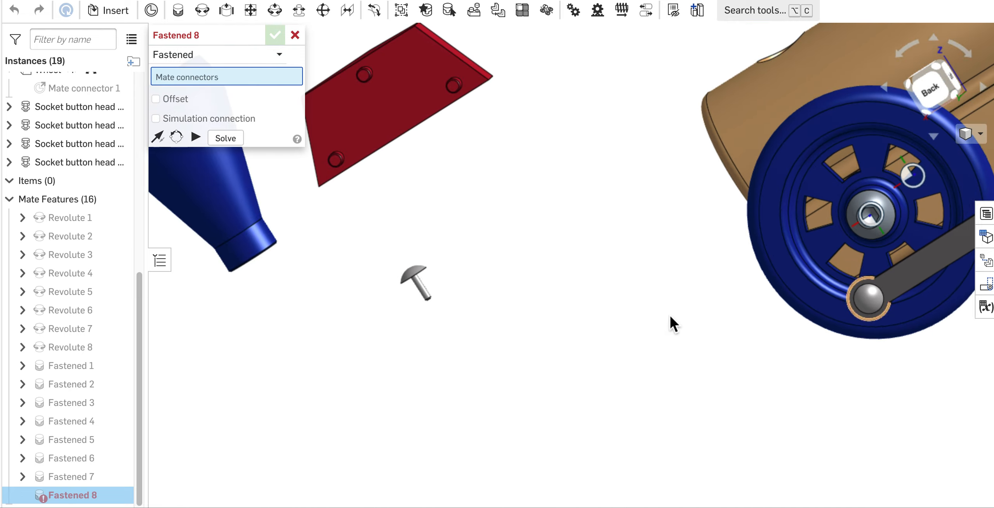
right_click_drag(511, 352, 471, 346)
scroll(471, 346, "up", 6)
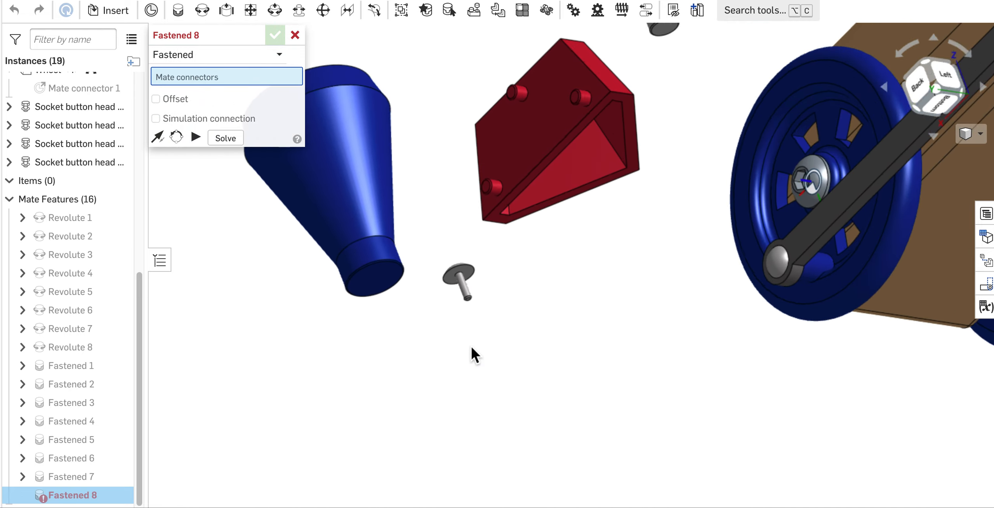
scroll(471, 354, "up", 6)
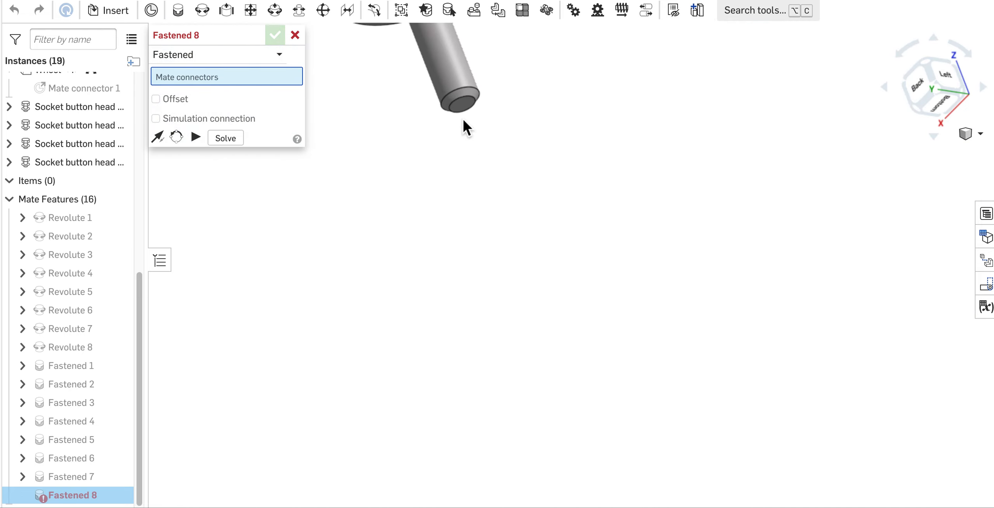
left_click(465, 109)
Attach the last linkage peg to the inner end center of Wheel <4>'s pin hole at the cab end, flip its primary axis and accept.
scroll(596, 223, "down", 5)
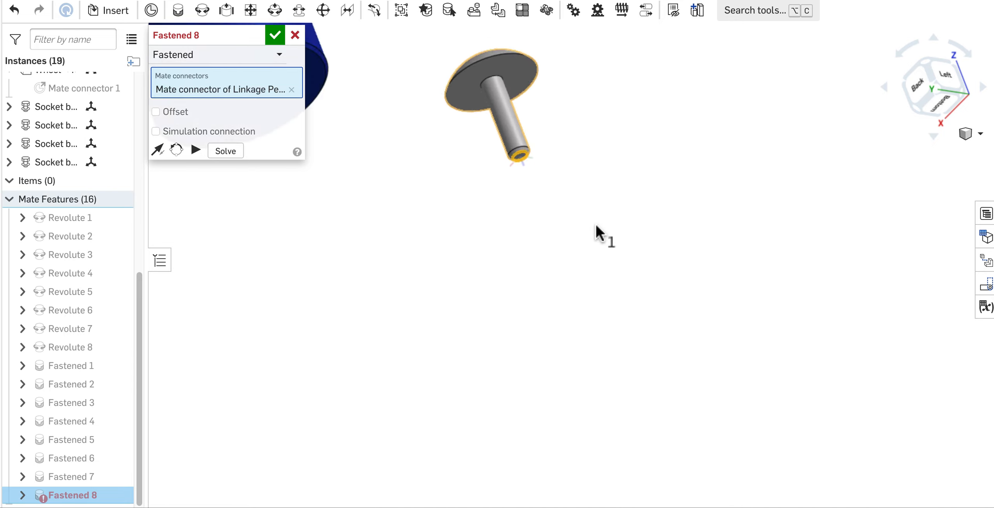
scroll(597, 225, "down", 5)
right_click_drag(599, 226, 704, 261)
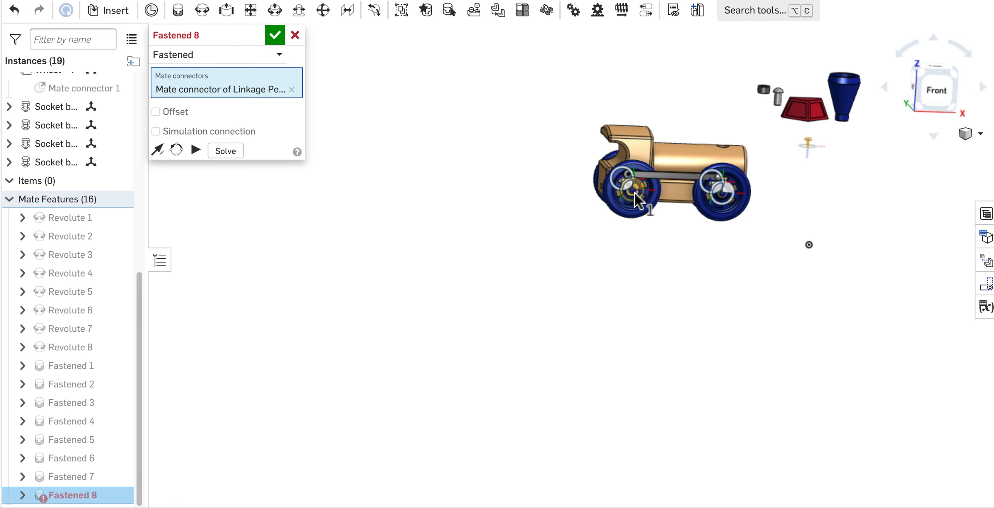
scroll(627, 173, "up", 10)
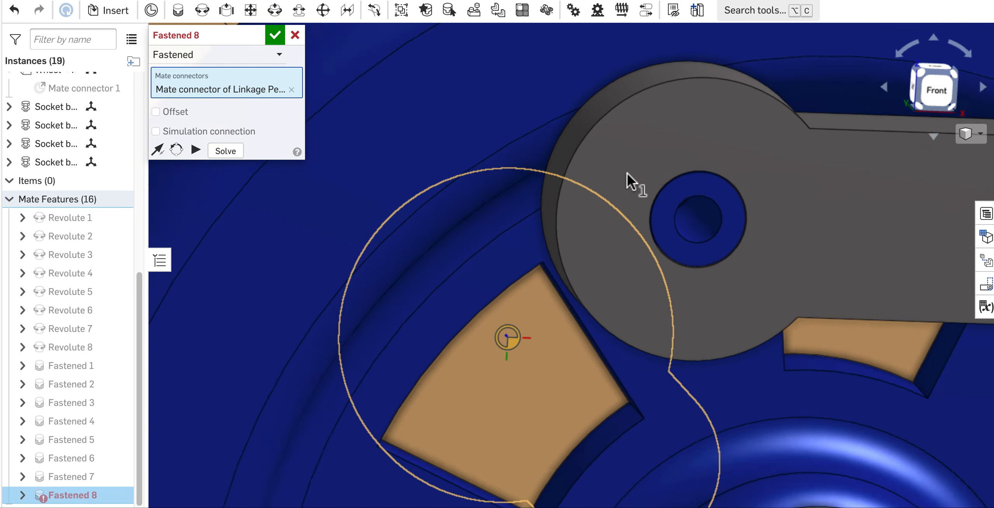
scroll(627, 173, "up", 3)
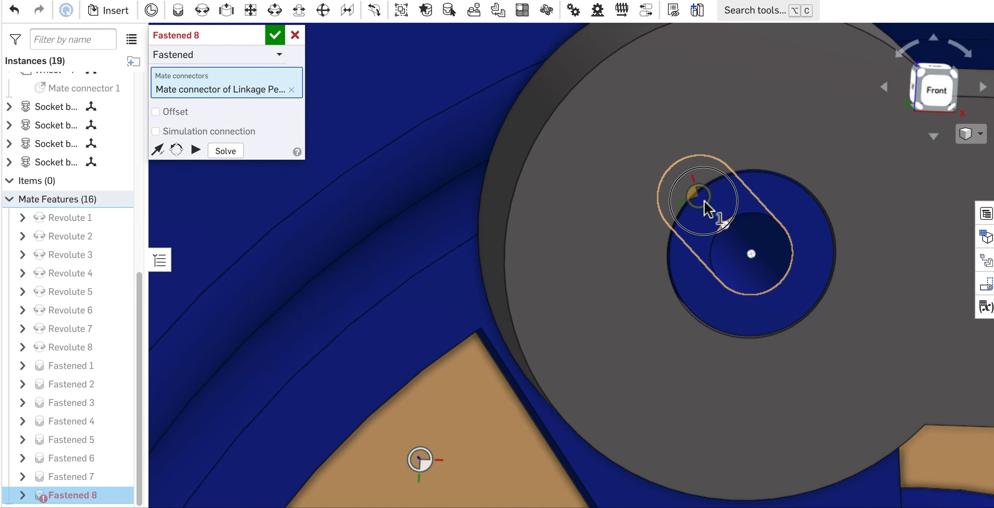
left_click(705, 208)
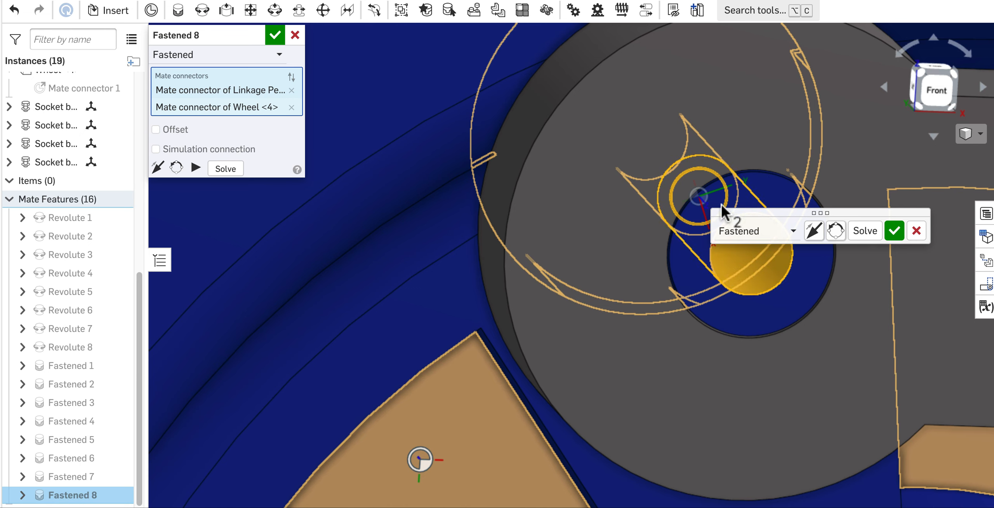
left_click(813, 231)
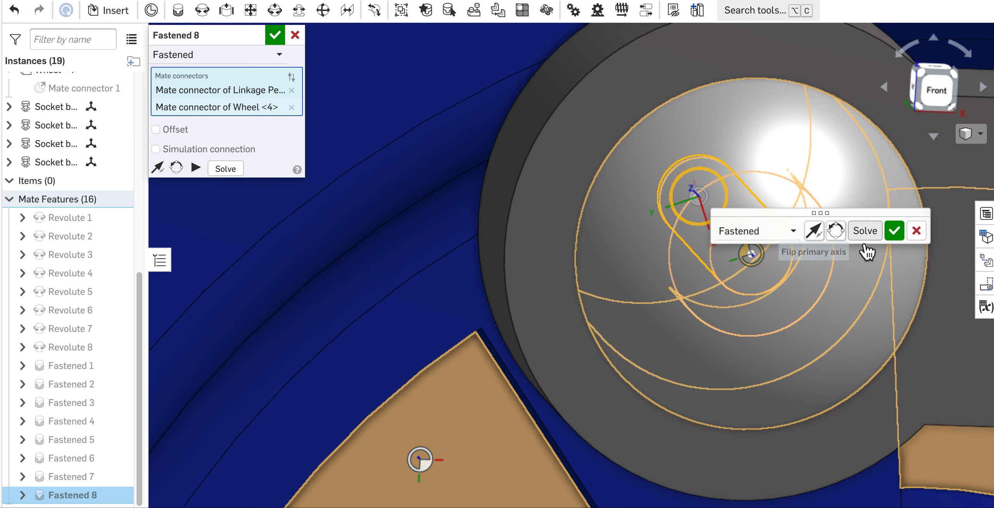
left_click(895, 231)
Fasten the magnet's upper hole center to the center of the hitch peg's head underside and accept the mate.
scroll(800, 287, "down", 5)
scroll(800, 286, "down", 6)
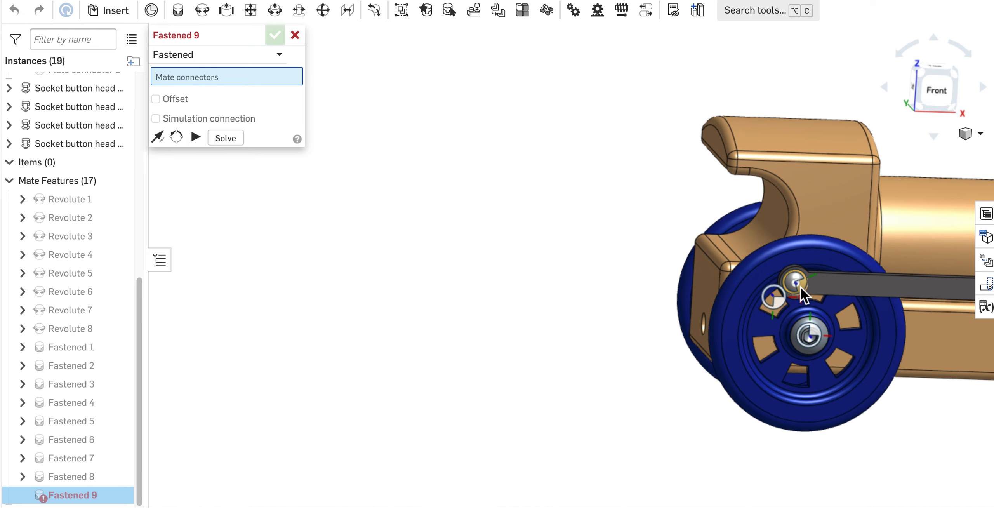
mouse_move(863, 349)
right_mouse_down()
mouse_move(584, 372)
mouse_move(543, 350)
right_mouse_up()
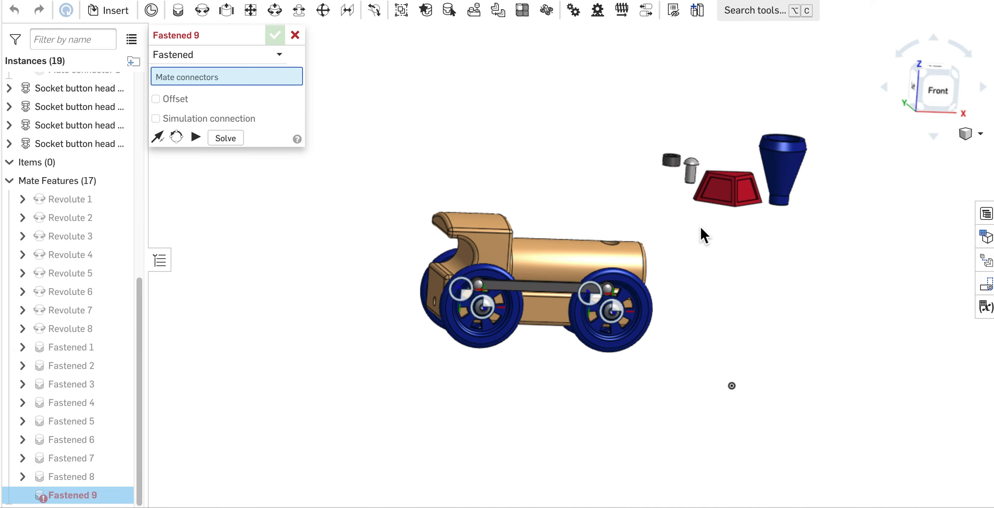
scroll(683, 171, "up", 10)
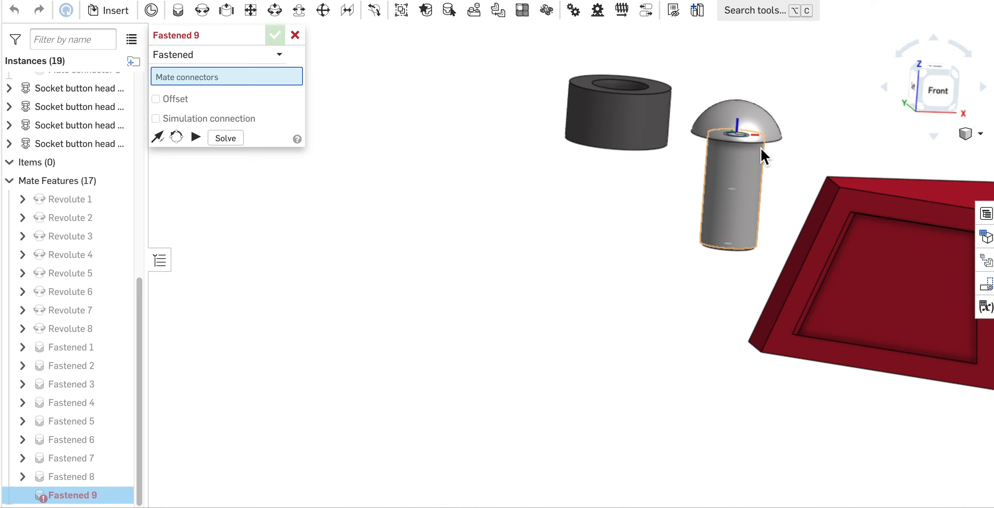
right_click_drag(674, 79, 671, 103)
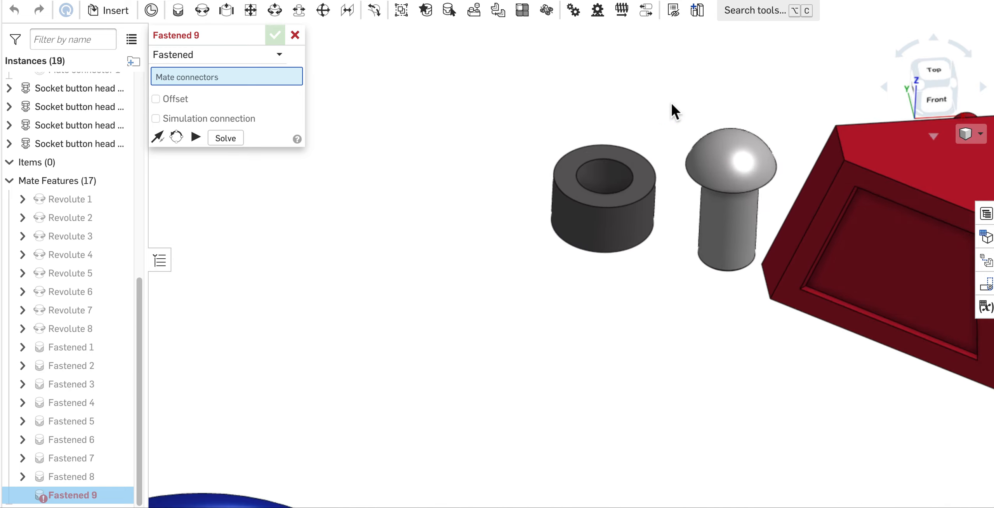
scroll(609, 195, "up", 5)
scroll(609, 194, "up", 2)
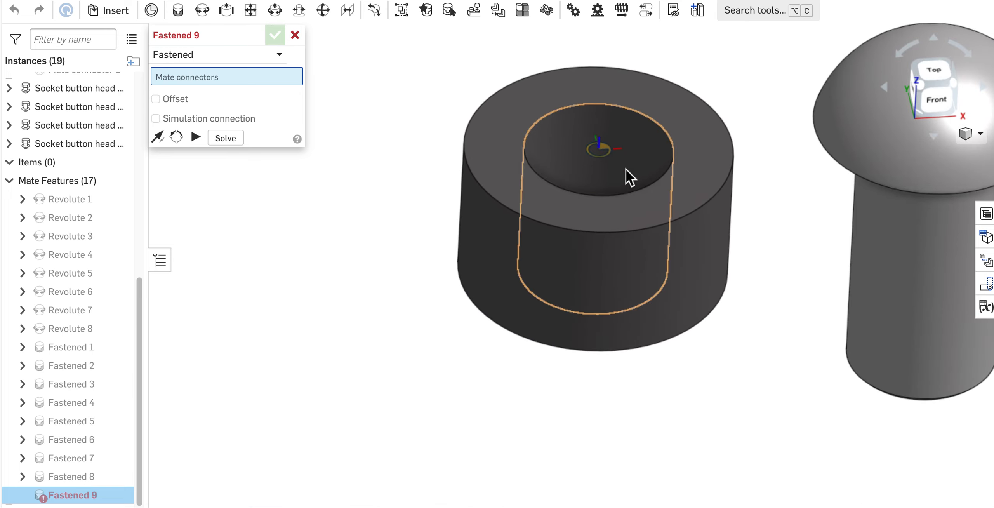
left_click(616, 164)
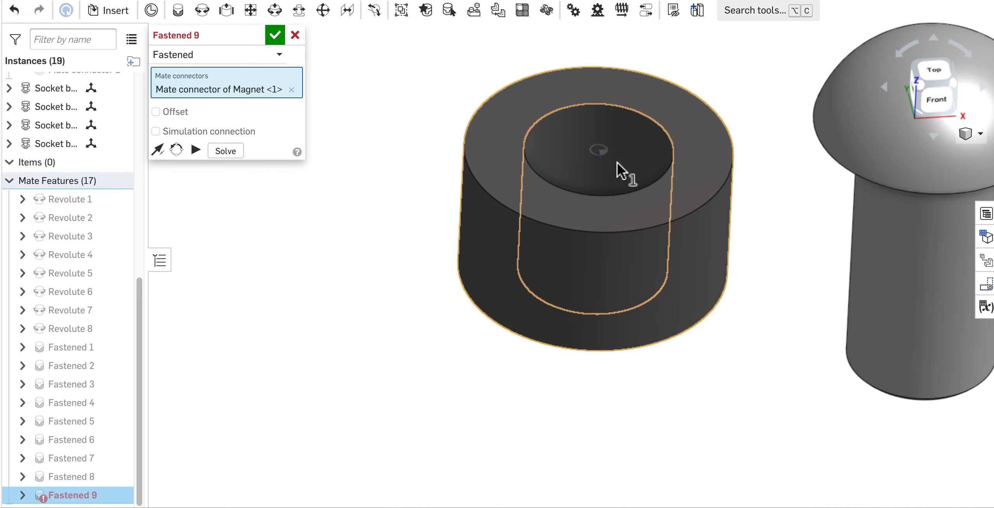
right_click_drag(815, 330, 825, 277)
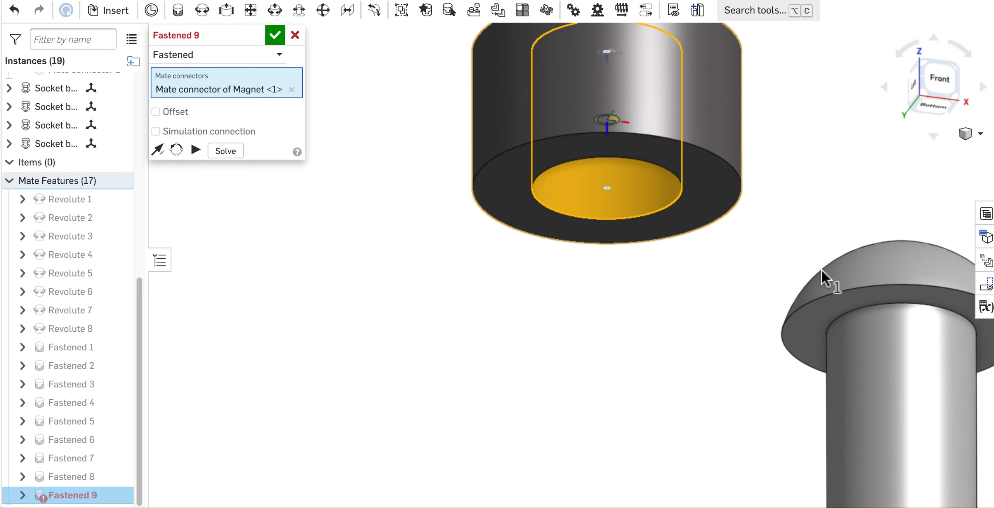
left_click(901, 335)
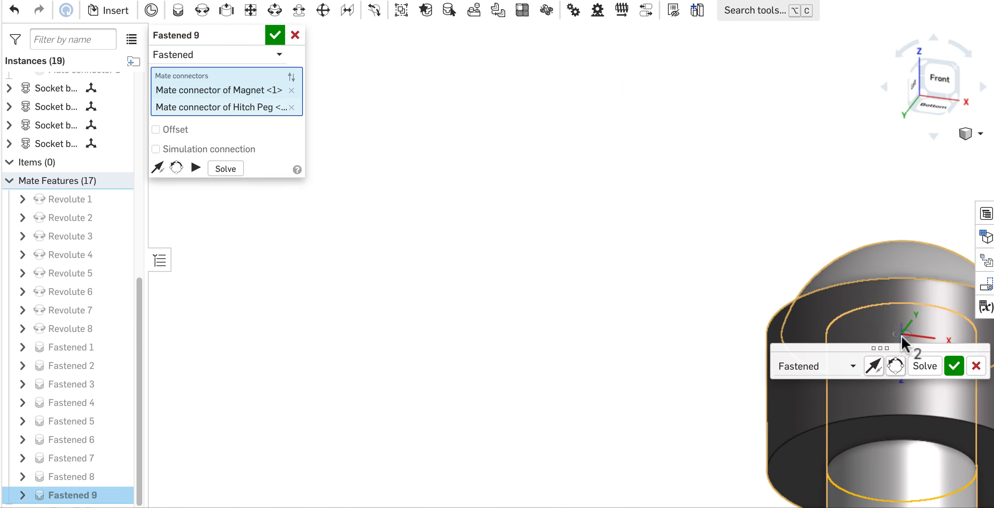
left_click(958, 375)
Examine the joined magnet and hitch peg and the round hole in the cab's rear face.
scroll(902, 392, "down", 3)
scroll(902, 391, "down", 2)
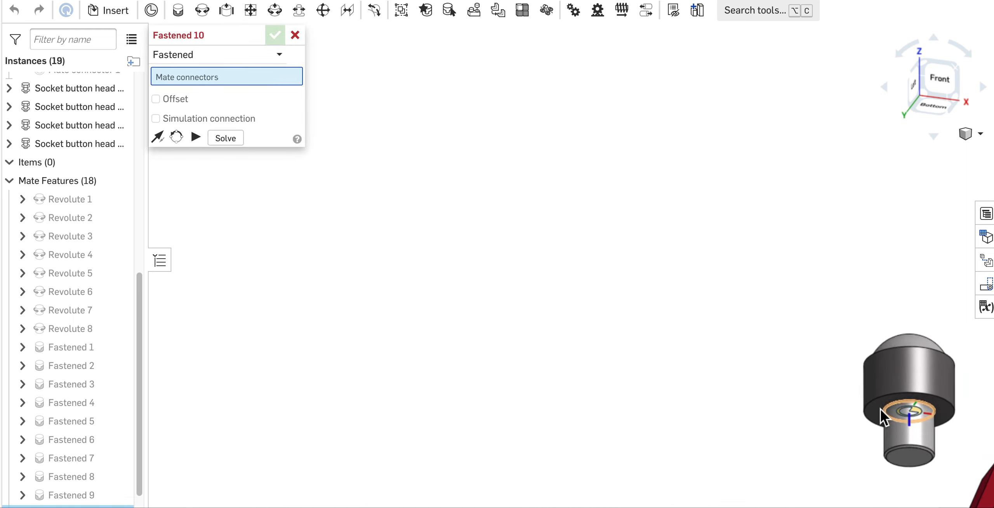
scroll(880, 408, "up", 3)
scroll(880, 408, "down", 3)
scroll(880, 409, "up", 2)
scroll(902, 398, "down", 2)
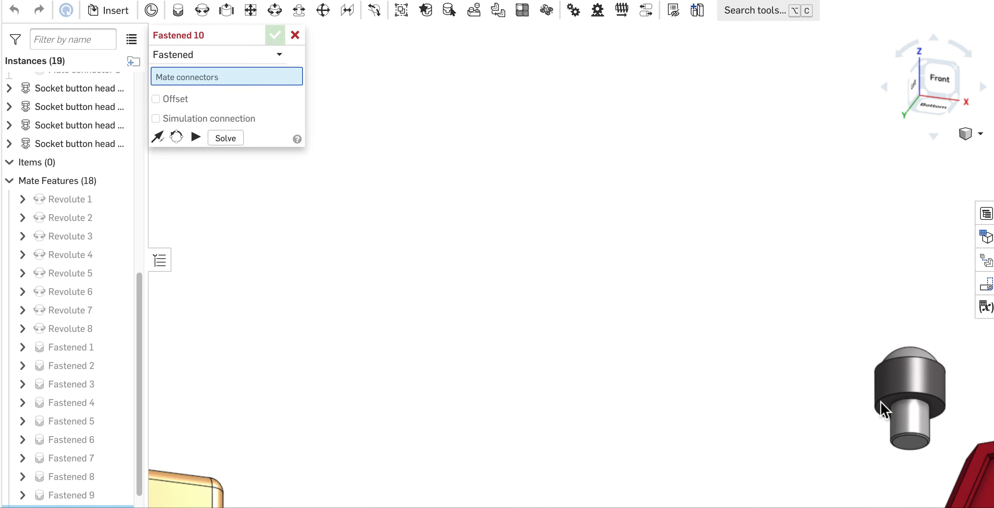
scroll(914, 390, "down", 1)
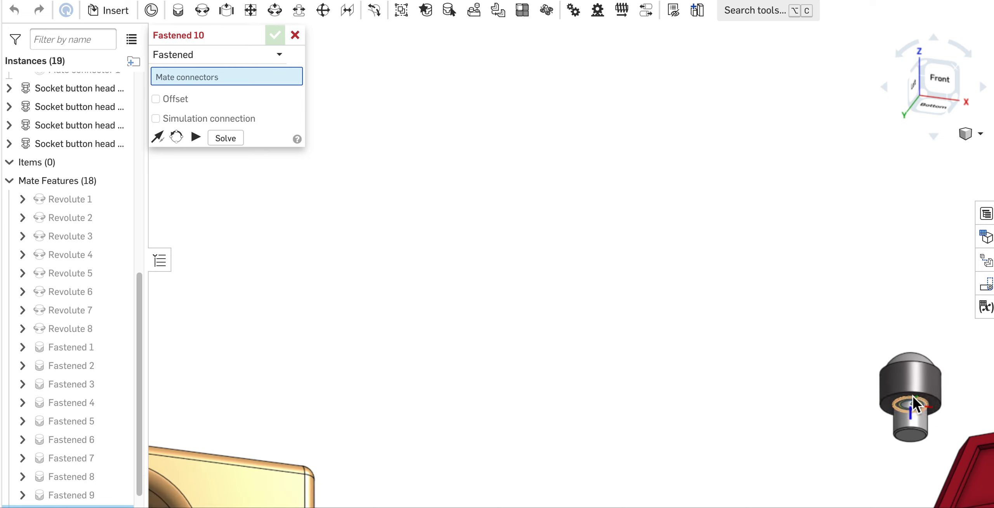
scroll(790, 427, "down", 5)
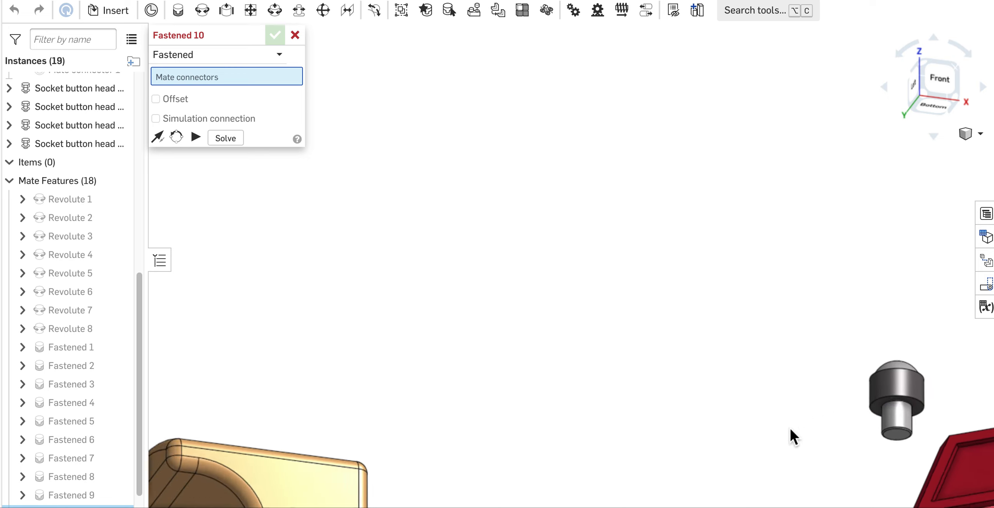
right_click_drag(666, 433, 700, 460)
scroll(500, 190, "down", 5)
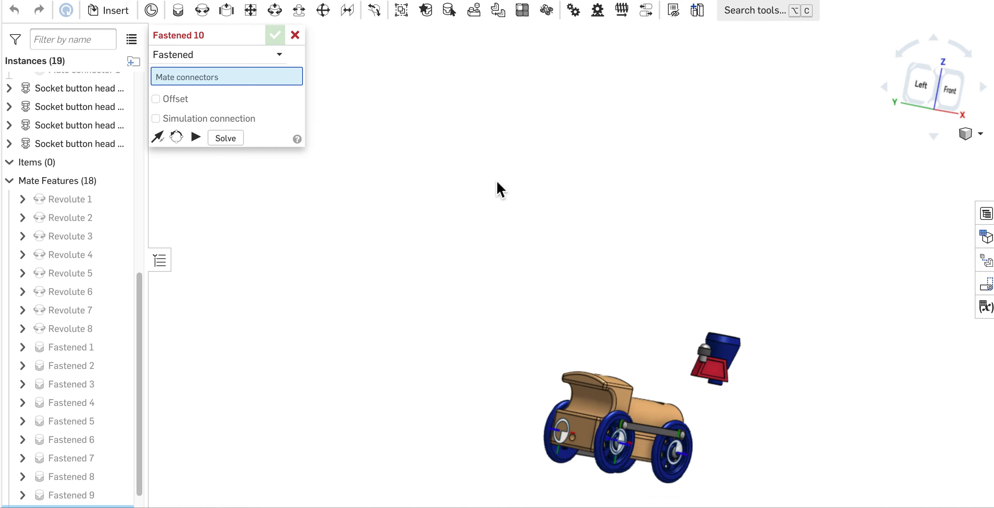
scroll(537, 307, "up", 10)
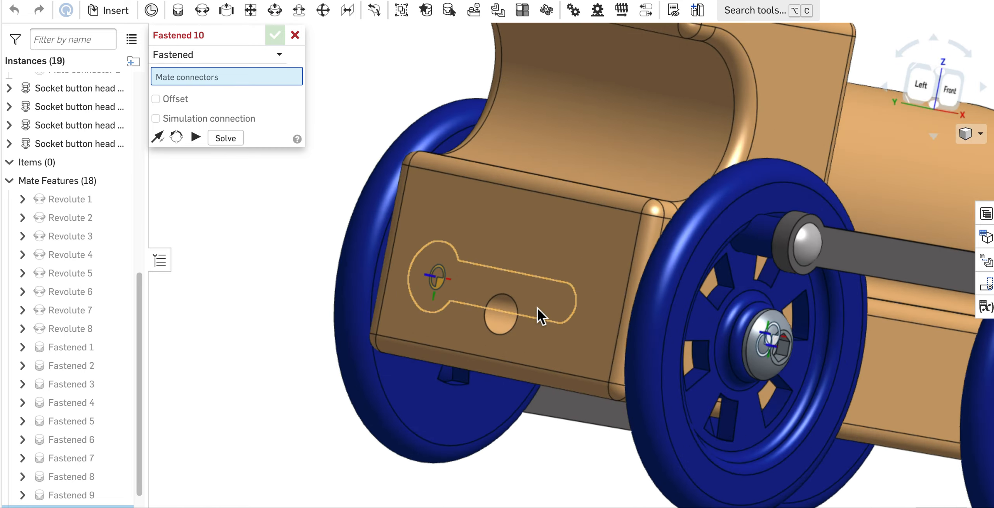
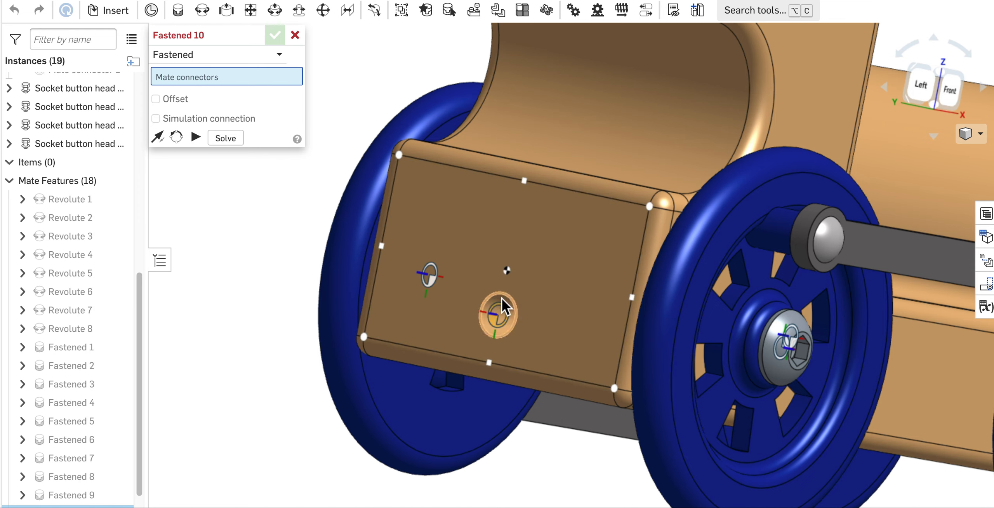
scroll(500, 313, "down", 1)
scroll(500, 313, "down", 10)
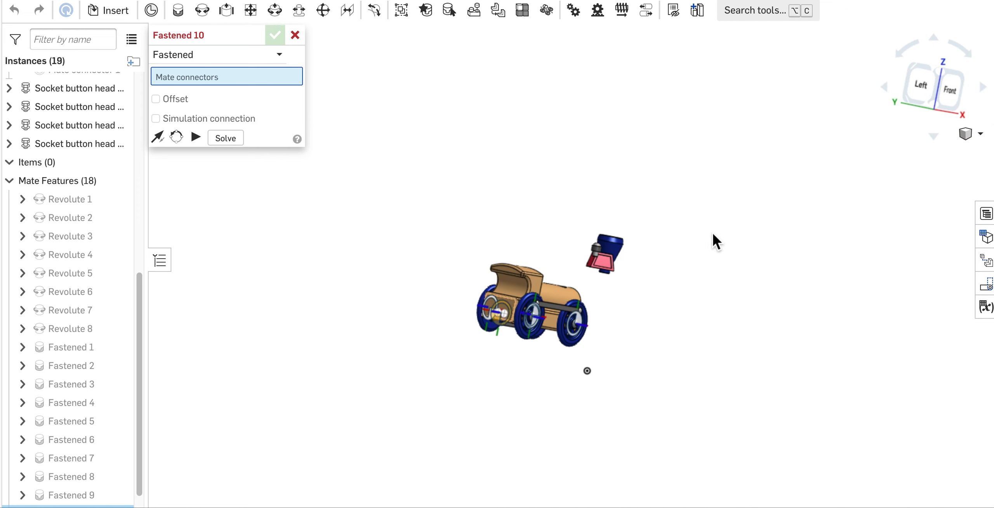
Start a fastened mate from the center of the magnet's lower face, around the hitch peg's shank.
scroll(623, 290, "up", 10)
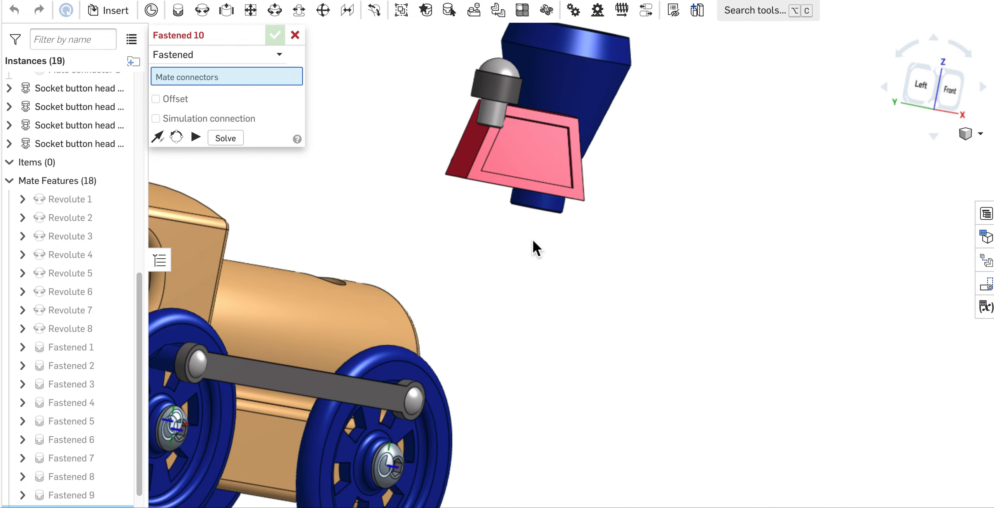
right_click_drag(529, 242, 517, 212)
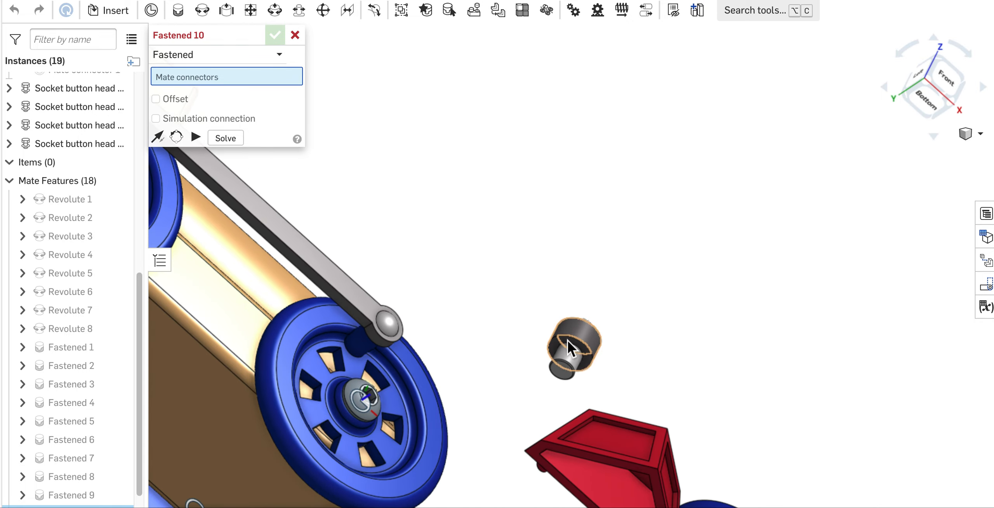
scroll(586, 360, "up", 10)
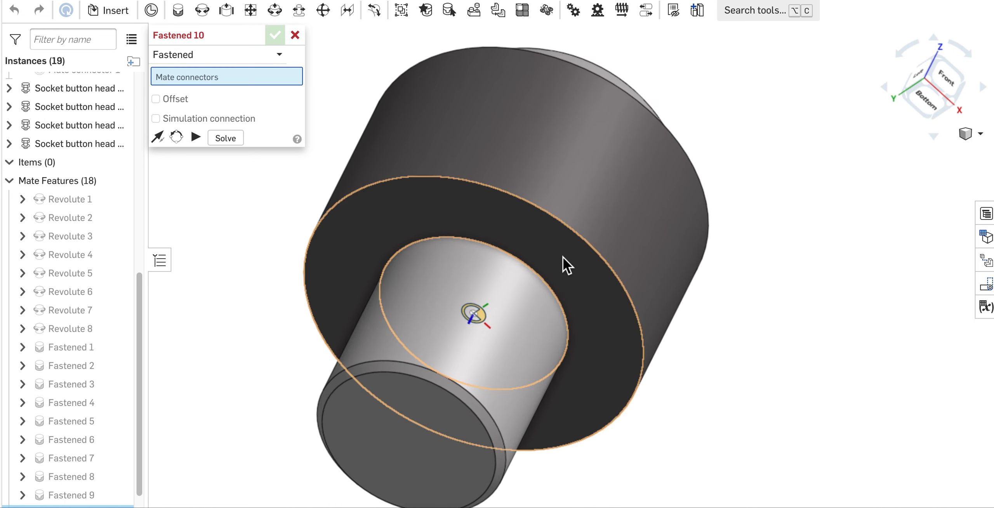
left_click(563, 256)
scroll(562, 257, "down", 15)
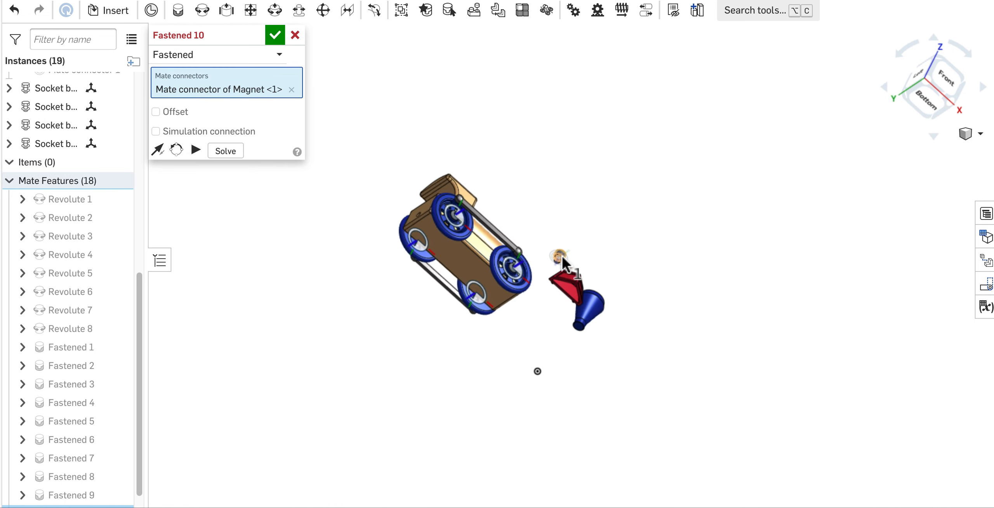
mouse_move(418, 262)
right_mouse_down()
mouse_move(430, 282)
mouse_move(436, 270)
right_mouse_up()
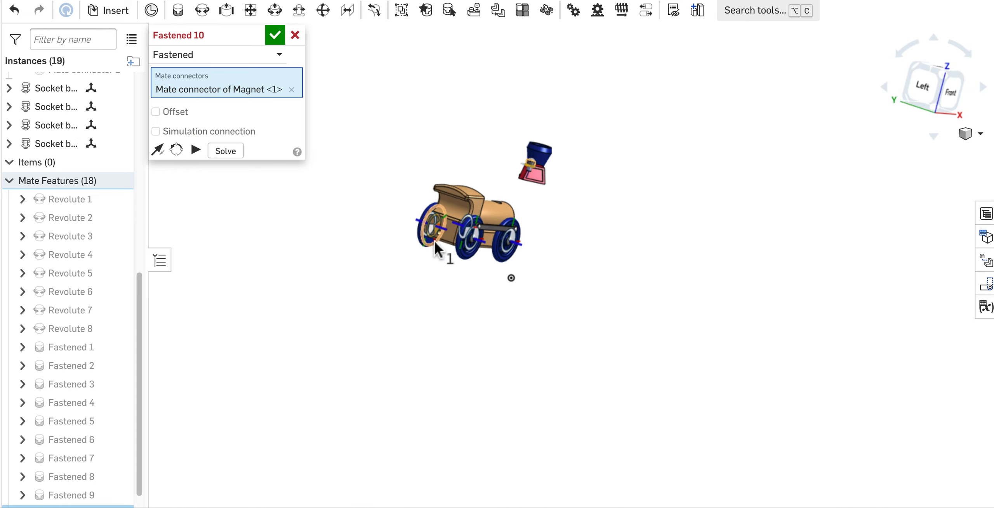
Fasten the magnet to the round hole in the body's cab-end face, flip its primary axis and solve the assembly.
scroll(444, 223, "up", 15)
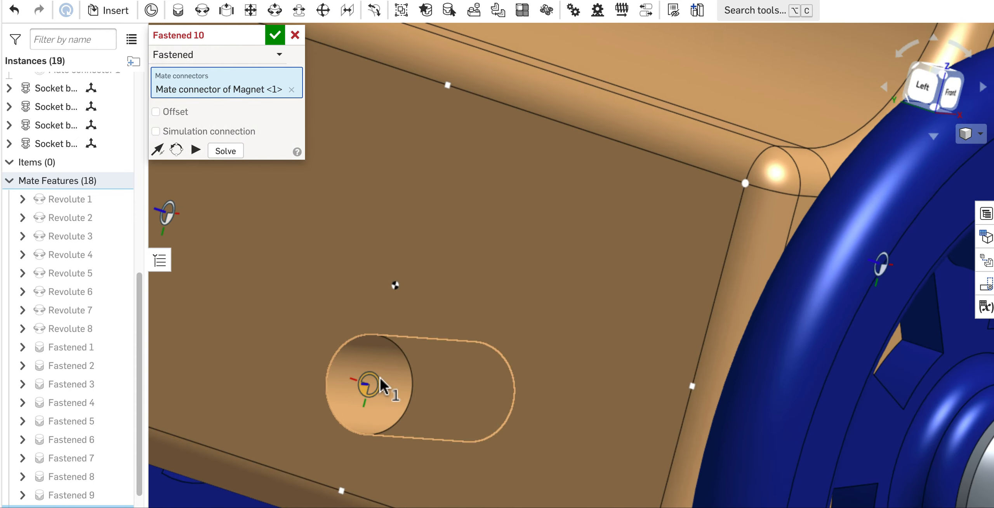
left_click(380, 380)
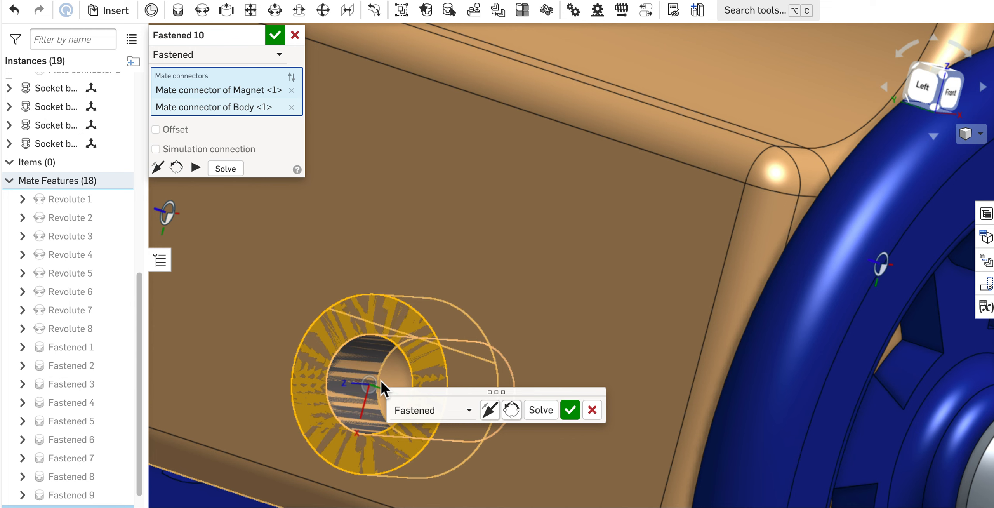
left_click(490, 411)
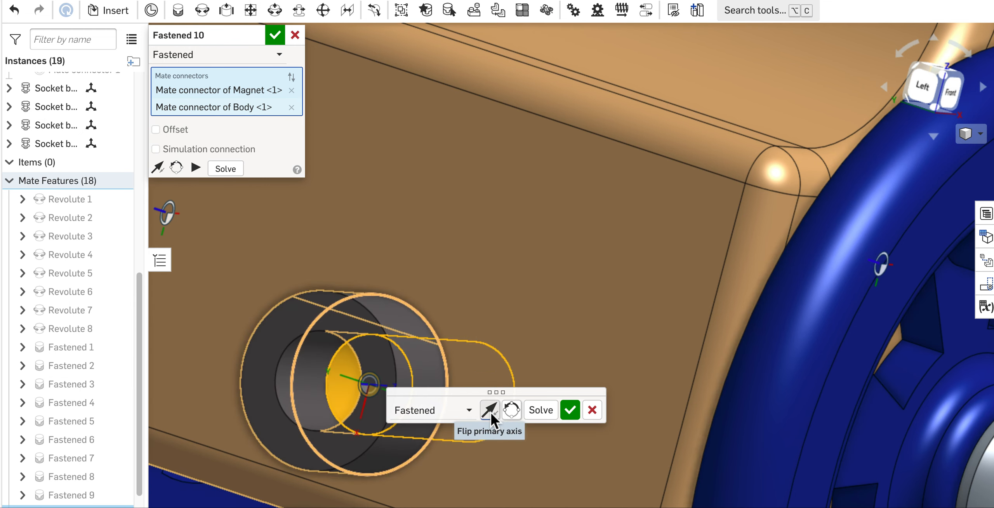
left_click(515, 406)
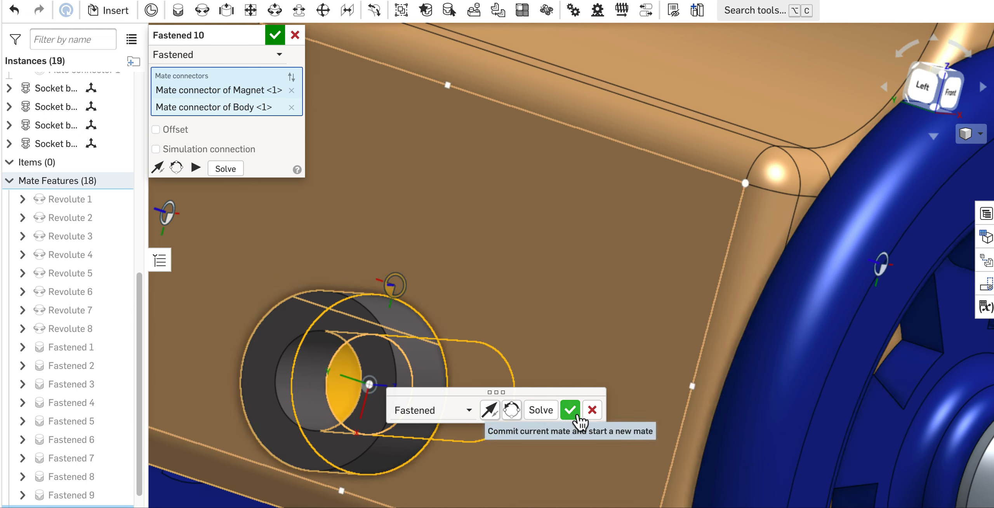
left_click(551, 415)
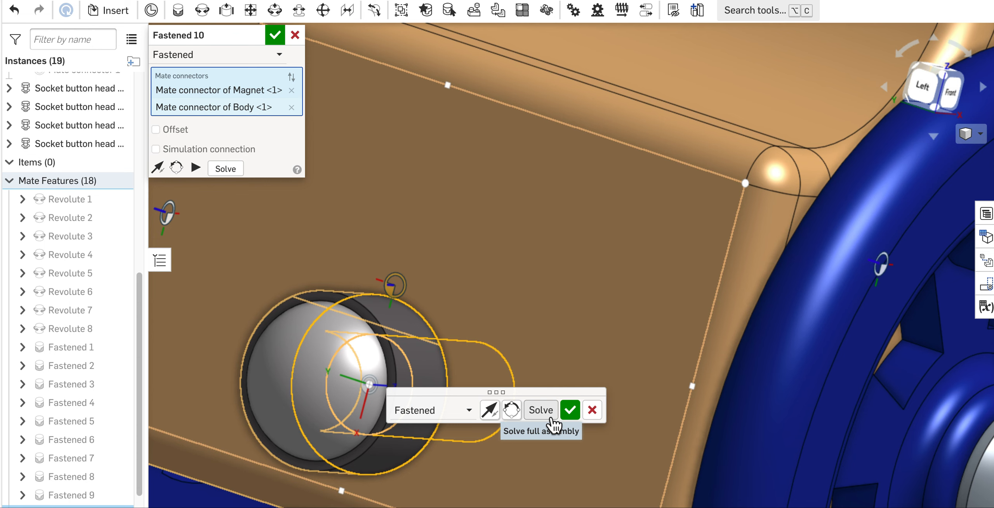
left_click(570, 410)
Begin another Fastened mate with the centre of the smoke stack's circular bottom face as its first connector.
key("m")
key("f")
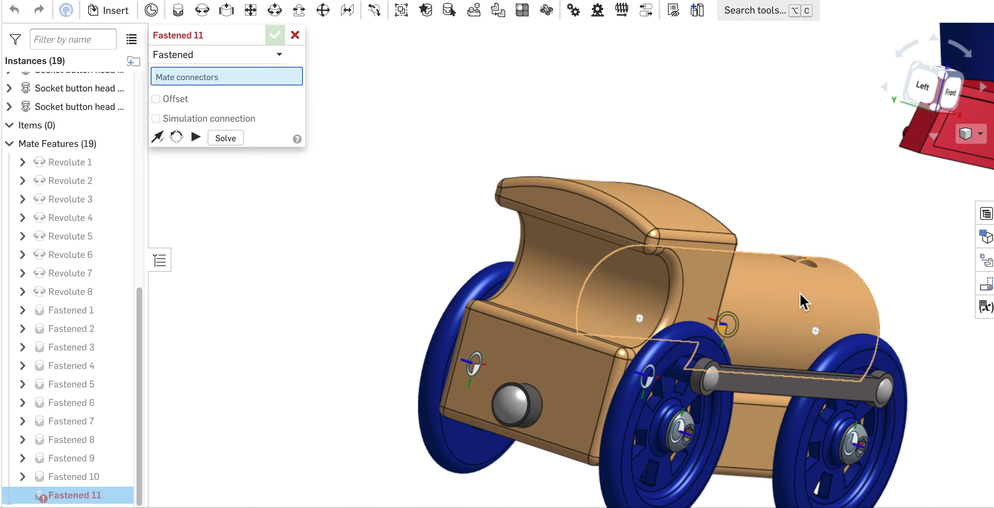
right_click_drag(910, 275, 955, 264)
scroll(400, 397, "up", 3)
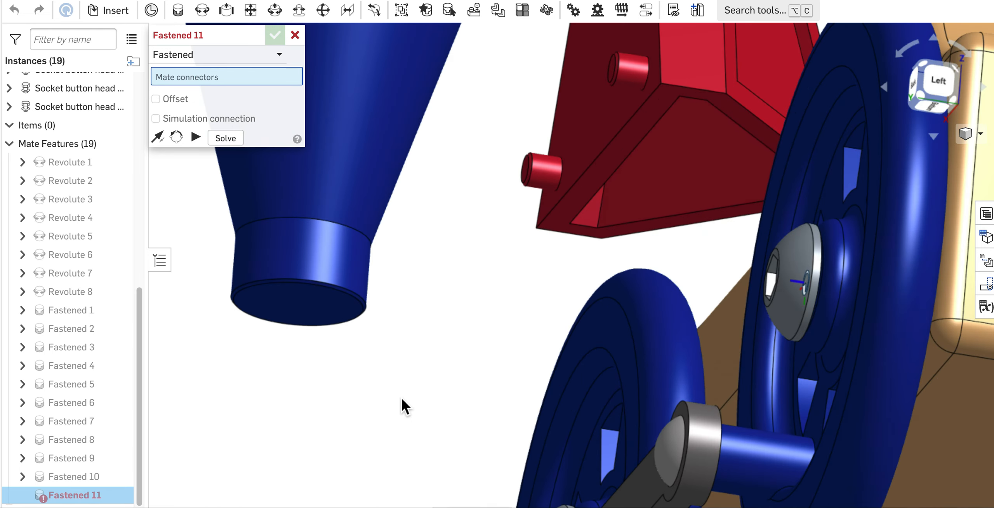
scroll(327, 332, "up", 3)
scroll(327, 332, "down", 3)
scroll(251, 275, "up", 2)
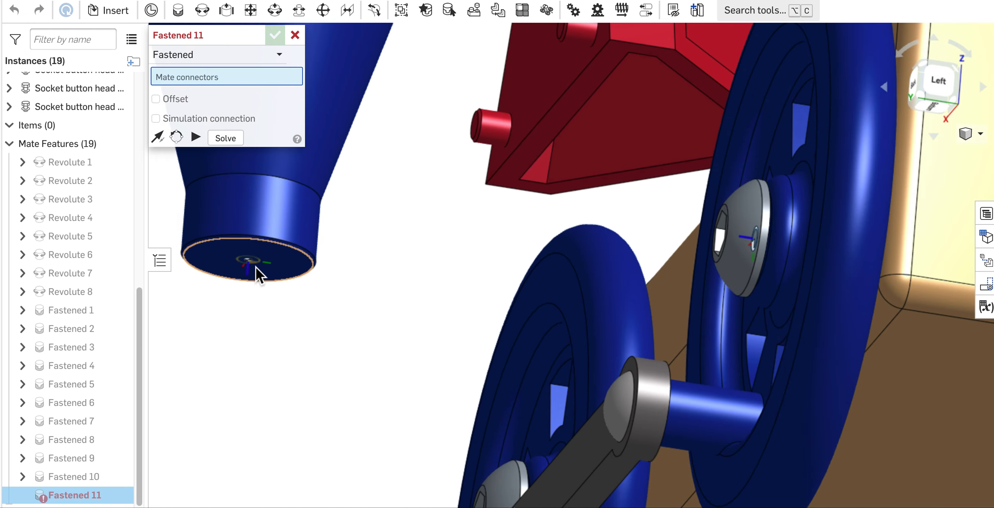
left_click(256, 267)
Fasten the smoke stack to the centre of the bottom of the round hole on top of the body.
right_click_drag(467, 299, 498, 355)
scroll(493, 351, "up", 3)
scroll(572, 175, "down", 5)
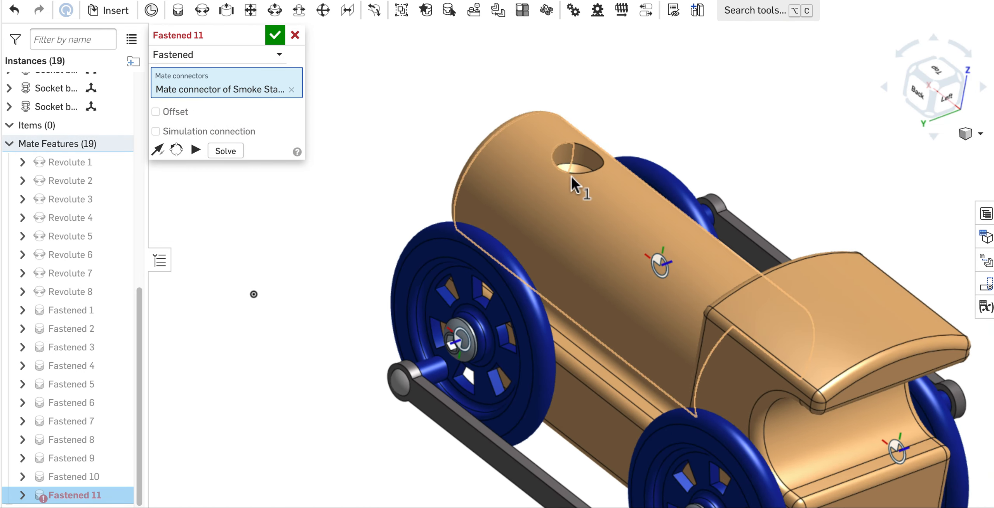
scroll(571, 175, "up", 10)
scroll(573, 149, "down", 3)
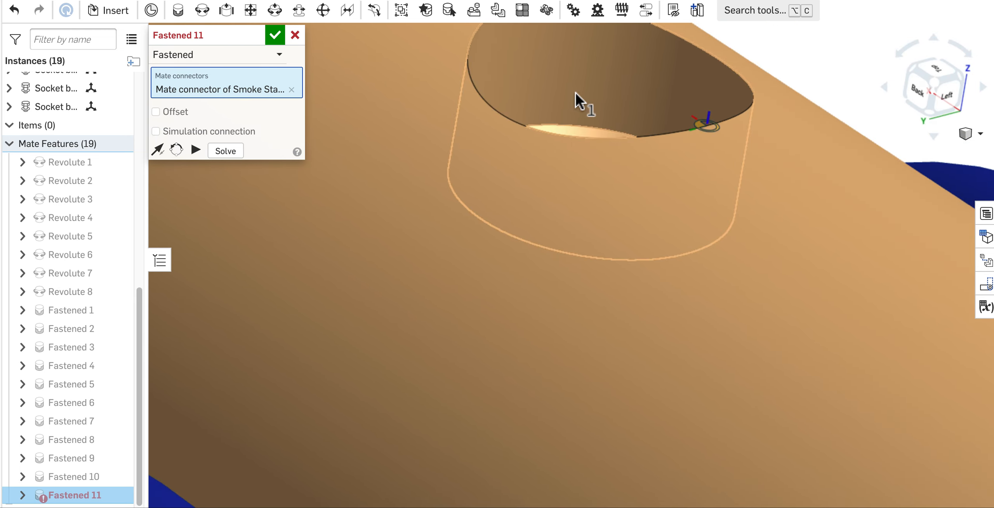
left_click(594, 193)
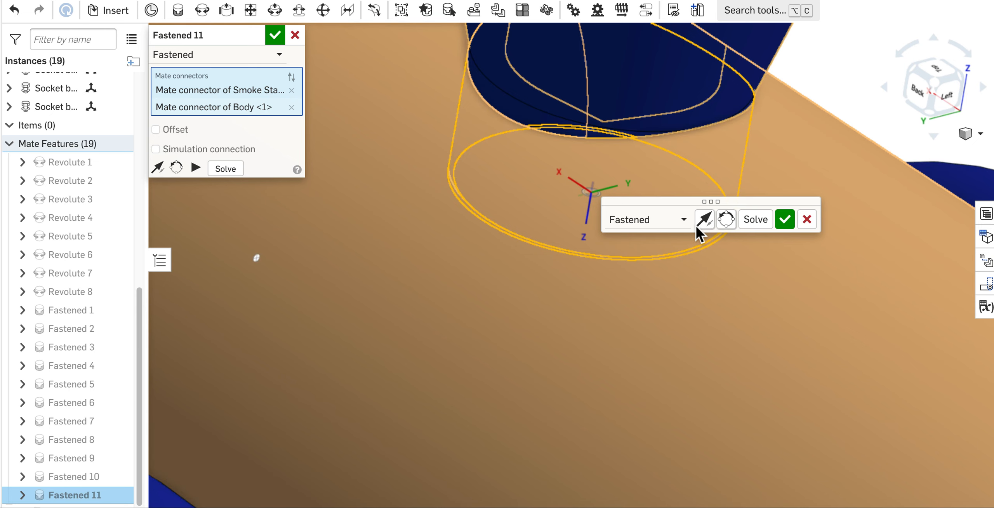
scroll(660, 303, "down", 1)
scroll(665, 311, "down", 5)
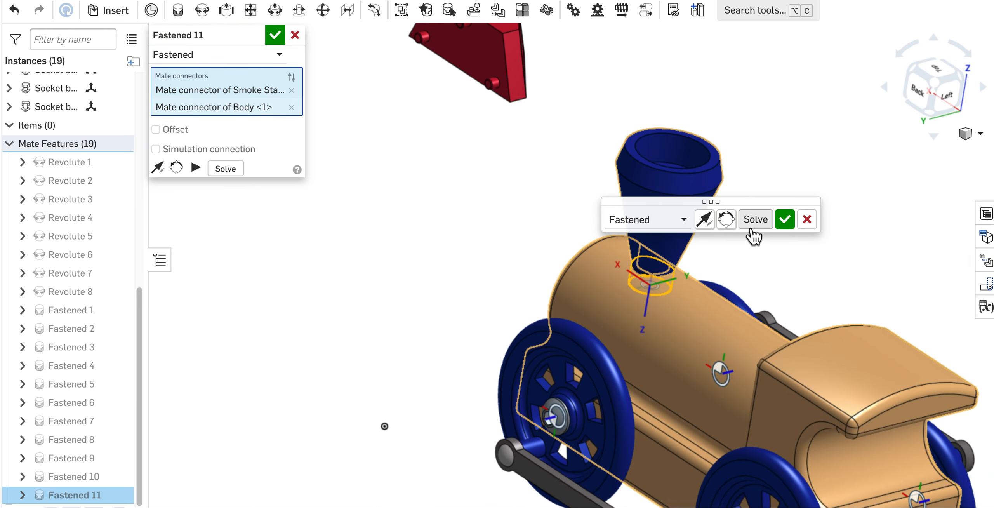
left_click(785, 227)
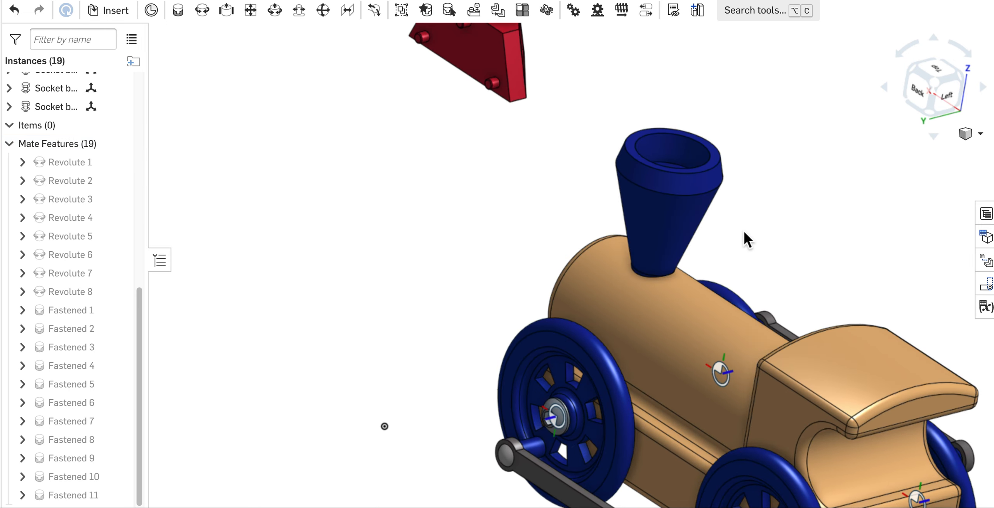
Begin another Fastened mate with the end-face centre of the cow catcher's upper peg as its first connector.
key("m")
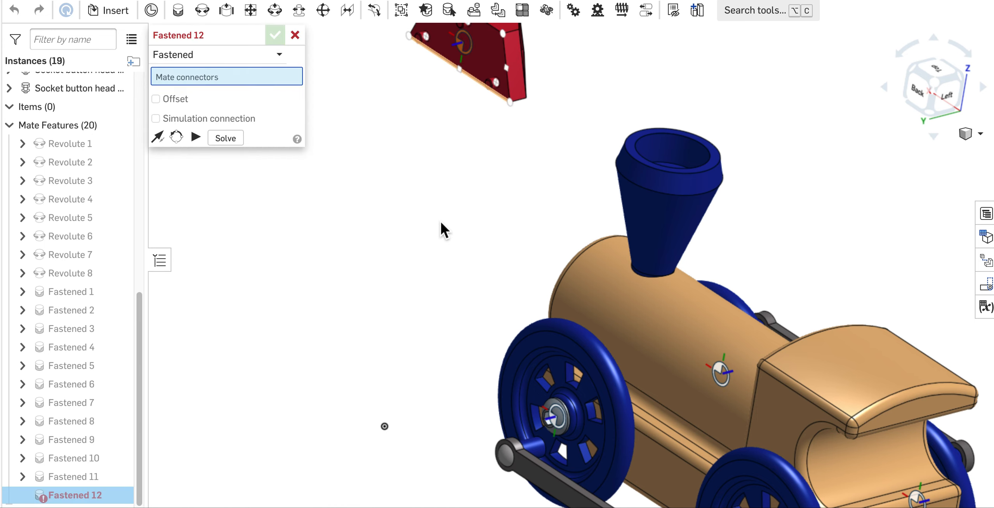
right_click_drag(440, 220, 448, 189)
scroll(427, 178, "up", 10)
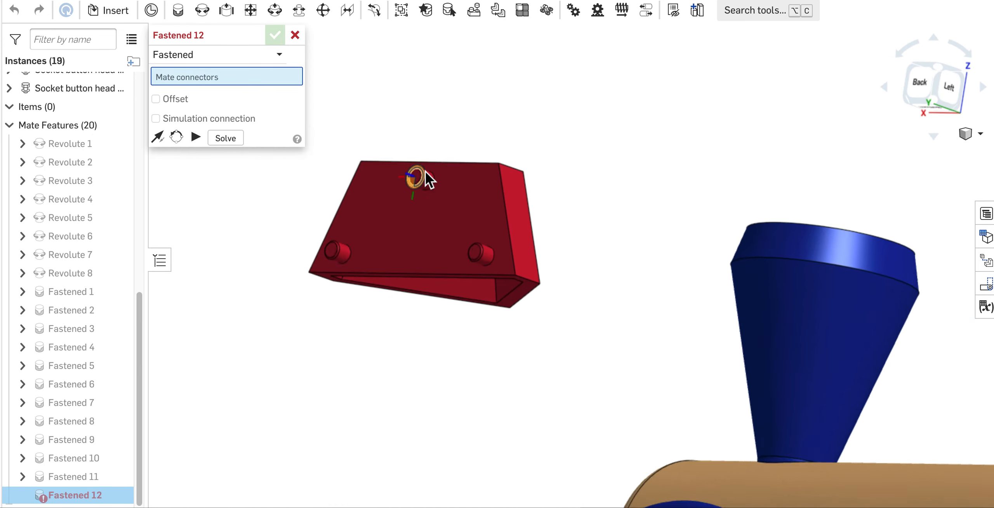
scroll(388, 205, "up", 8)
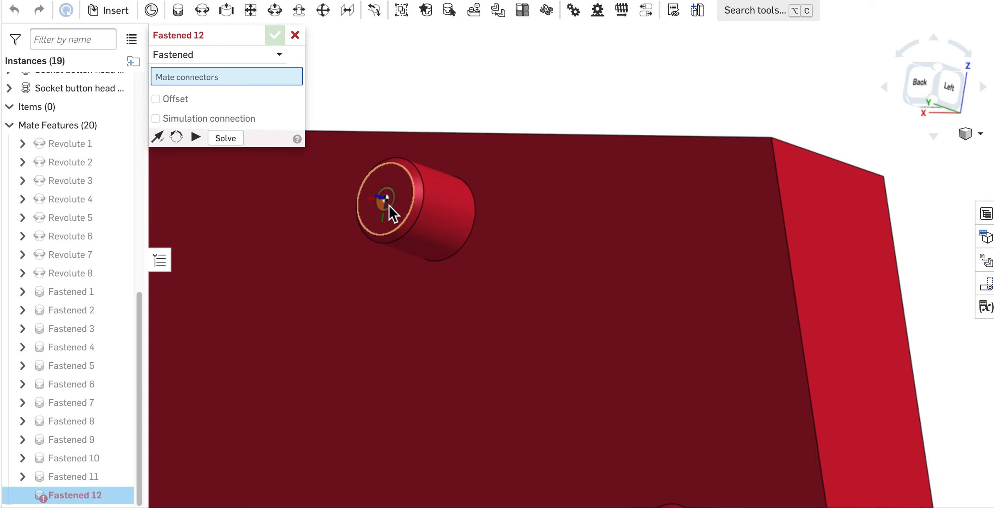
left_click(385, 195)
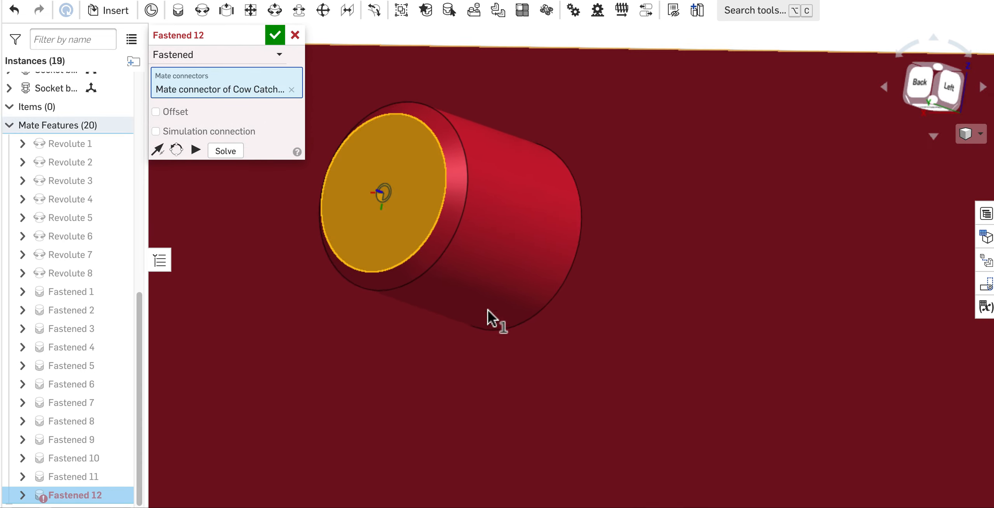
Mate the cow catcher's upper peg to the centre of the bottom of the upper hole in the body's front face.
scroll(492, 328, "down", 10)
right_click_drag(596, 328, 699, 337)
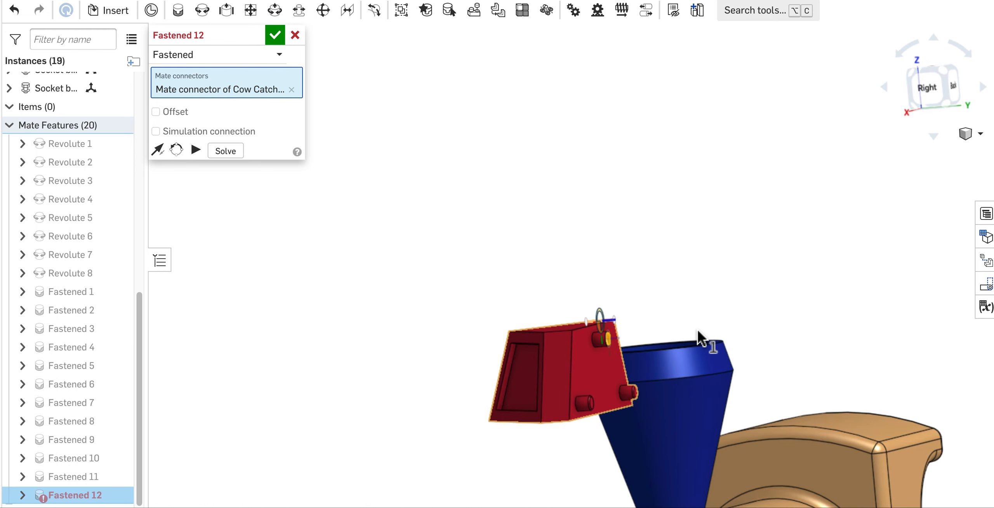
middle_click_drag(699, 338, 716, 39)
scroll(665, 406, "up", 5)
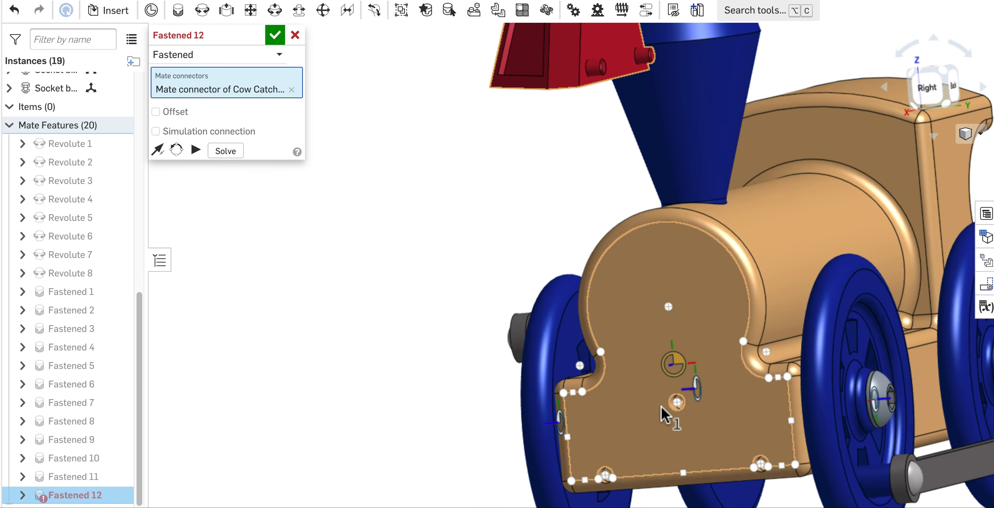
scroll(665, 414, "up", 5)
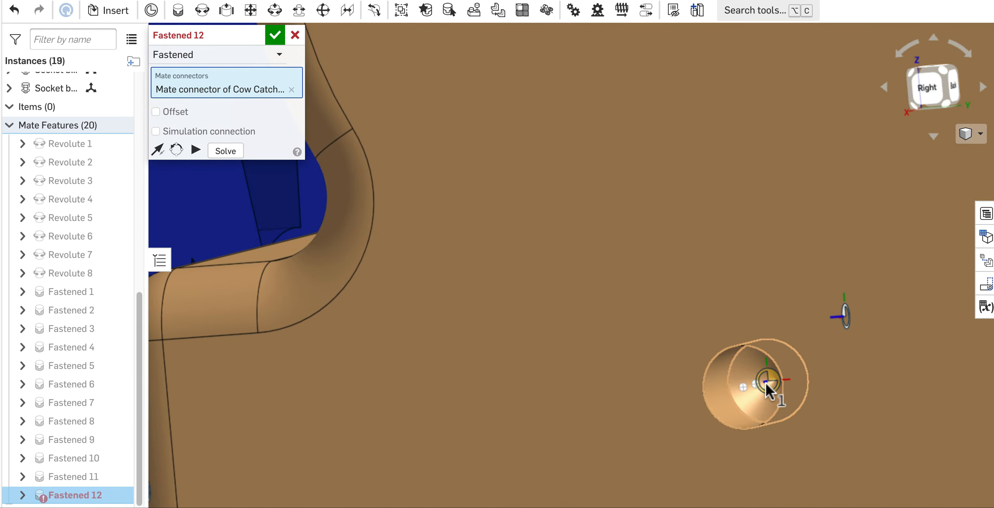
left_click(768, 381)
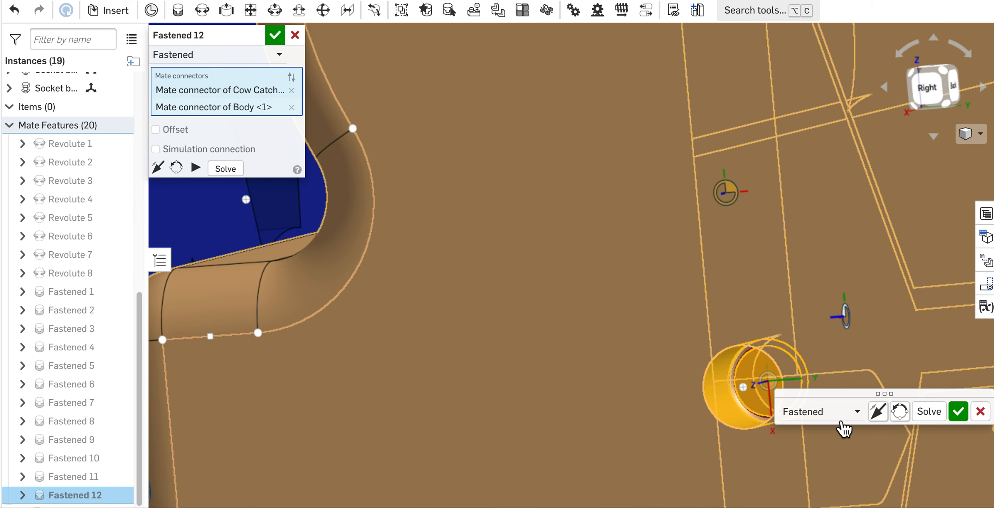
Flip the cow catcher mate's primary axis and reorient its secondary axis so the part sits upright facing outward, and accept the mate.
left_click(878, 411)
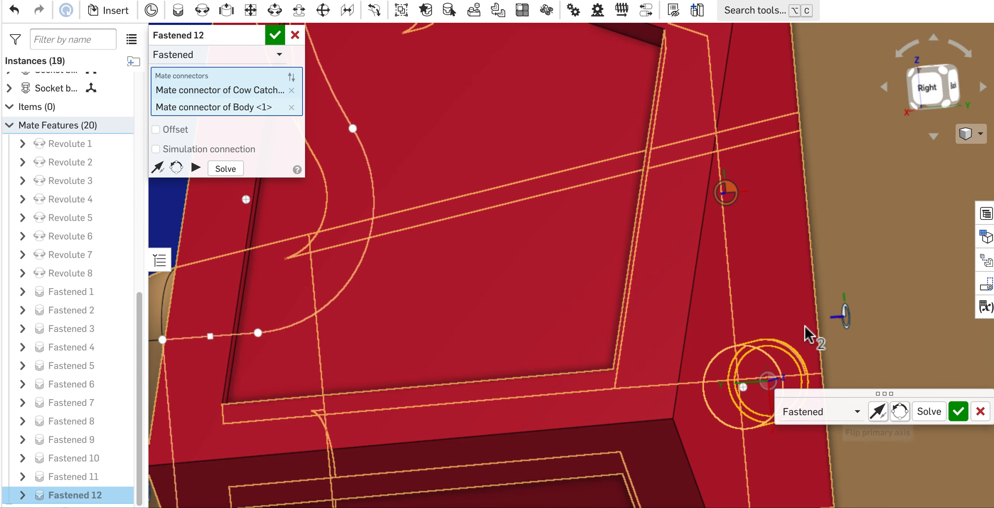
scroll(805, 327, "down", 10)
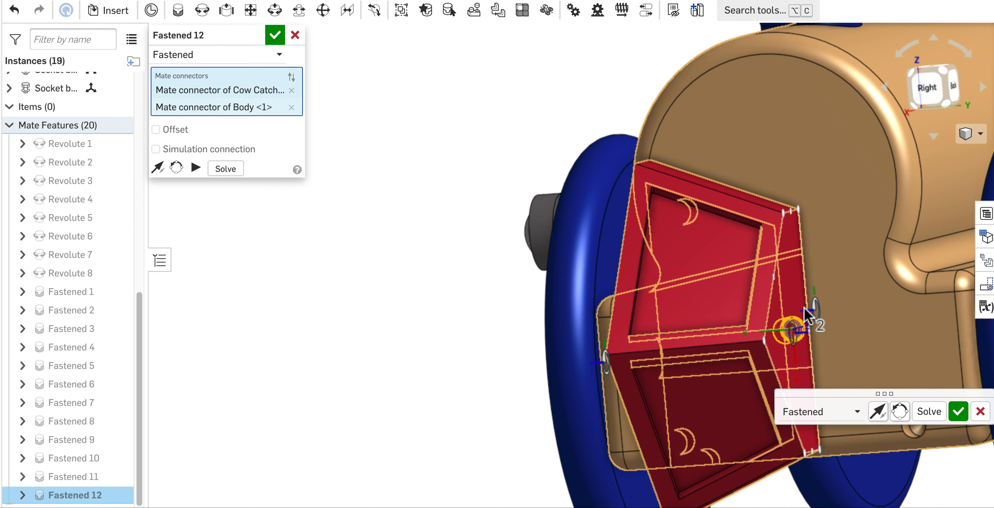
left_click(899, 411)
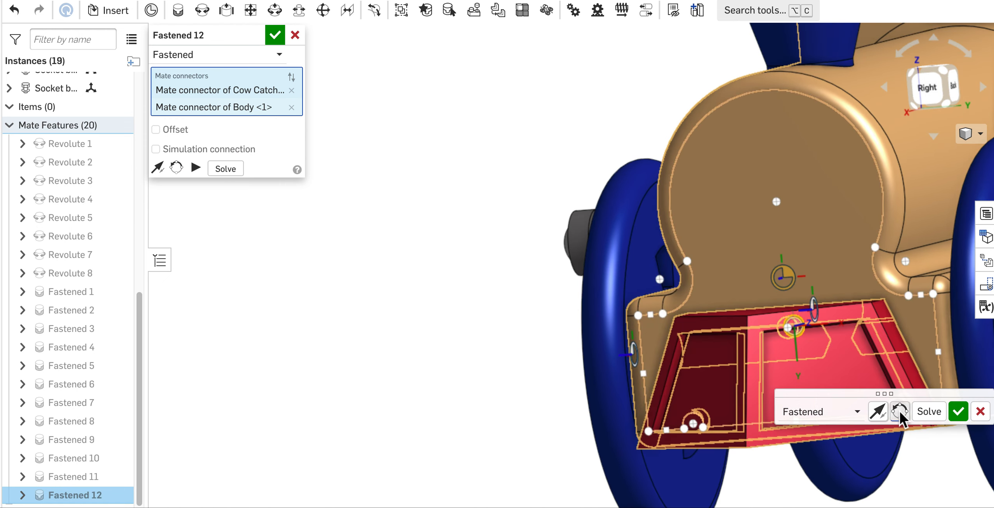
right_click_drag(888, 333, 889, 355)
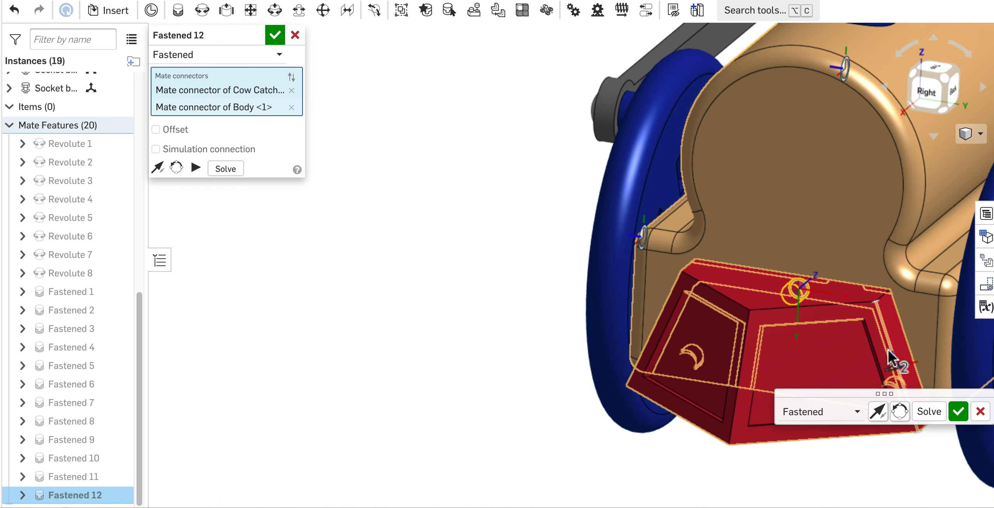
left_click(958, 412)
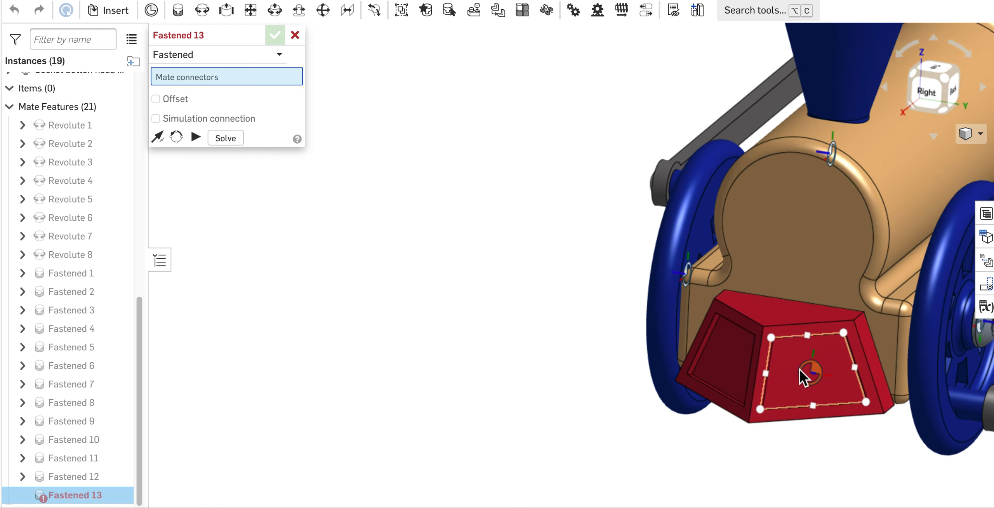
scroll(799, 369, "down", 5)
right_click_drag(672, 279, 729, 274)
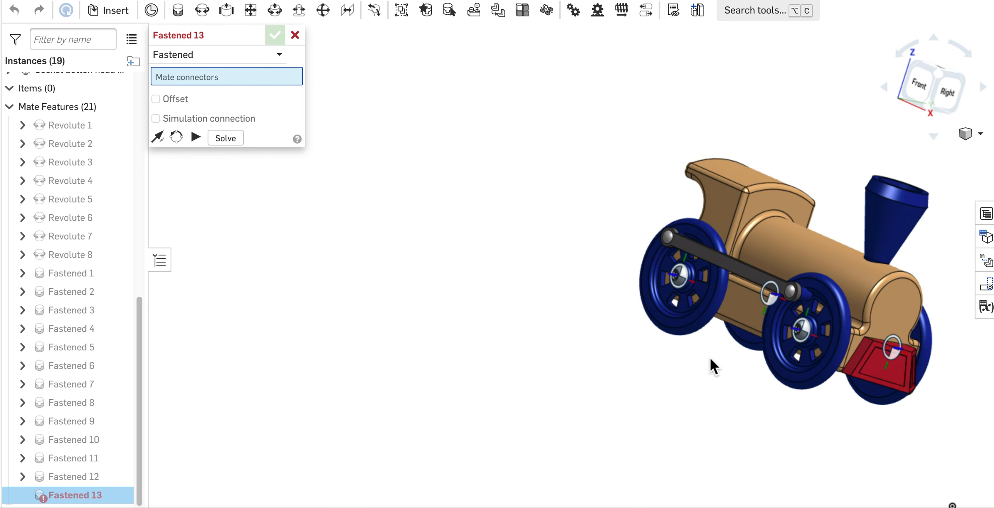
middle_click_drag(709, 357, 527, 362)
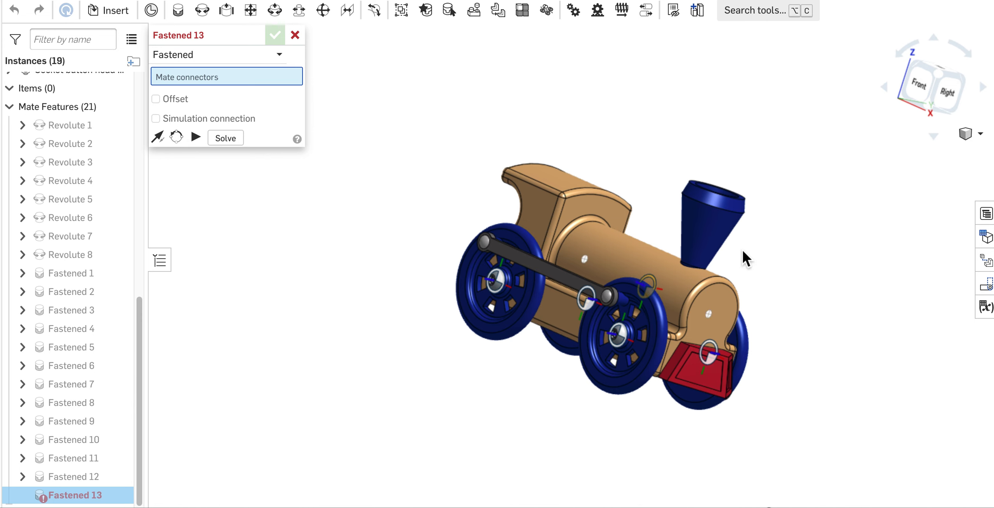
left_click(980, 135)
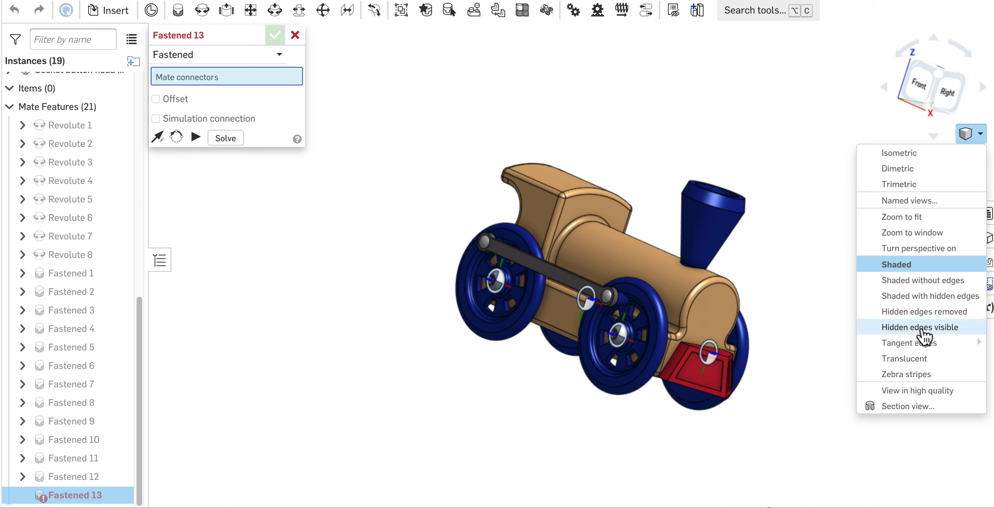
mouse_move(920, 346)
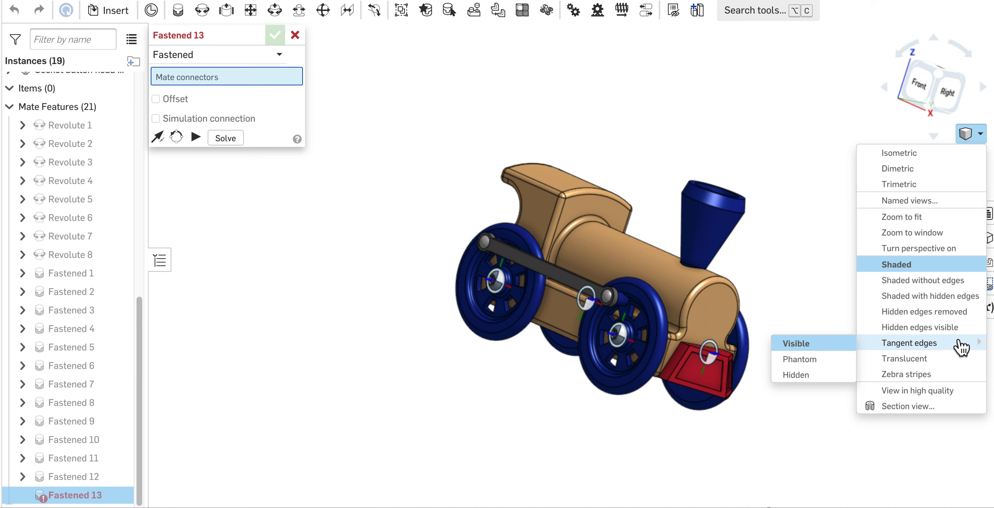
left_click(825, 270)
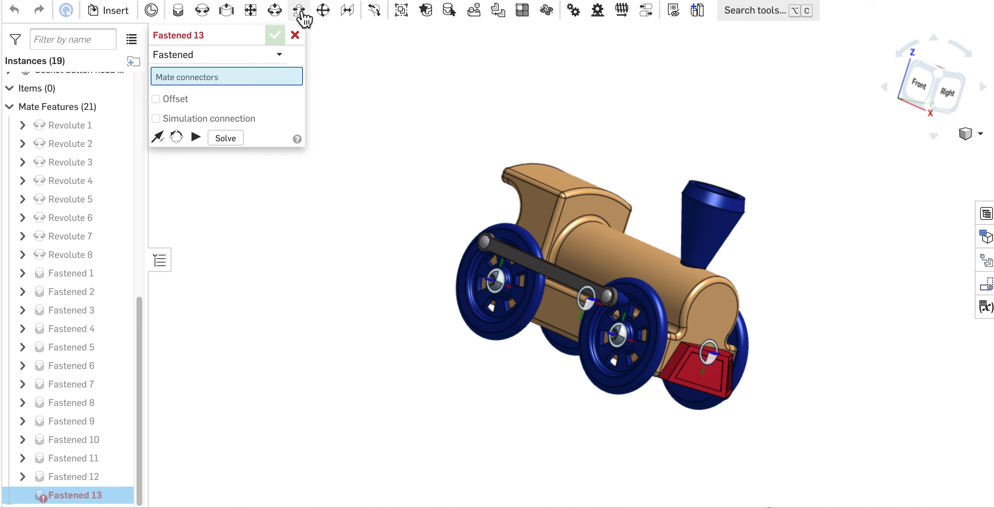
Cancel the empty Fastened mate and run interference detection on all instances of the train.
left_click(295, 35)
left_click(974, 134)
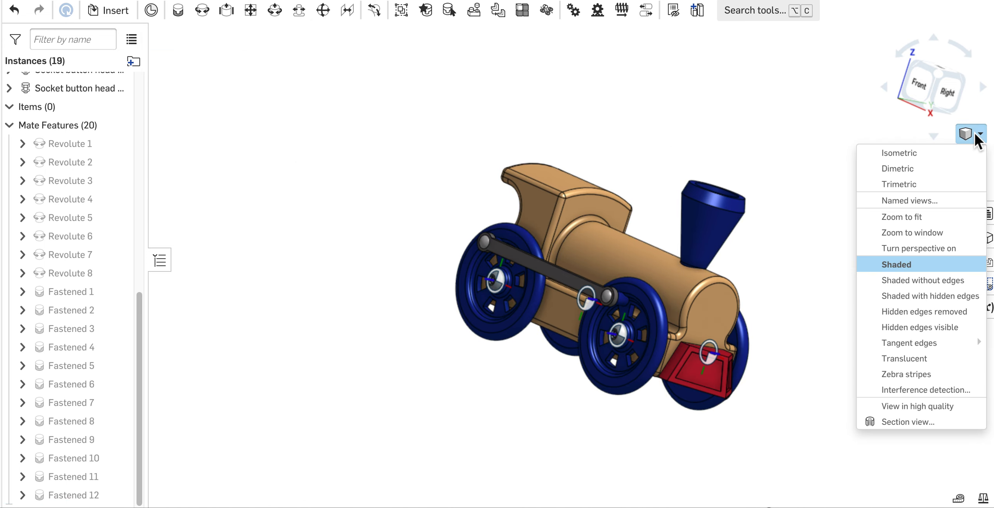
left_click(941, 390)
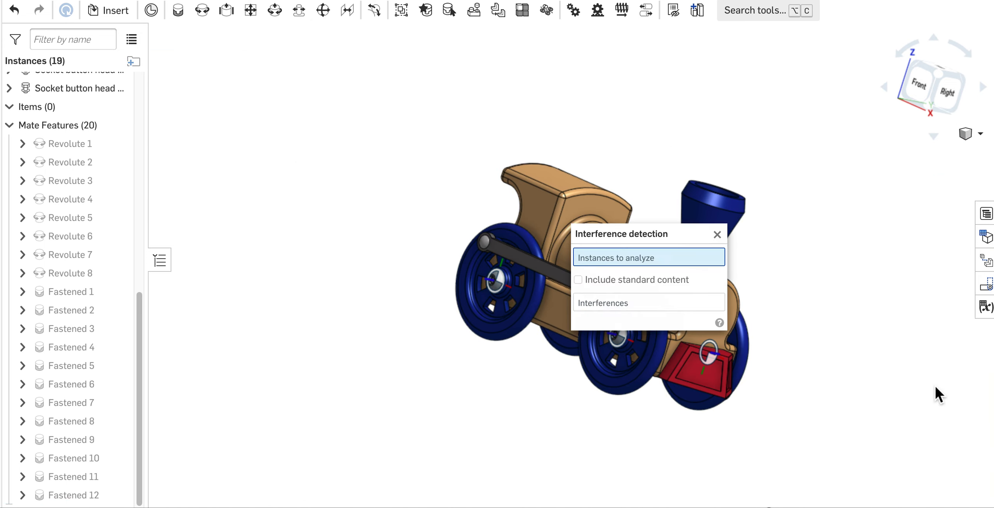
left_click_drag(378, 96, 873, 461)
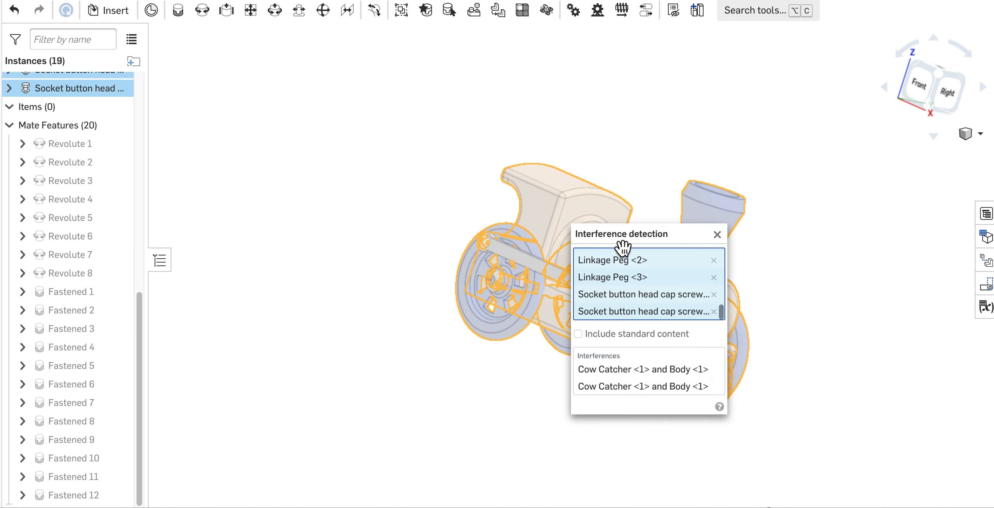
left_click_drag(655, 241, 348, 118)
right_click_drag(792, 400, 706, 385)
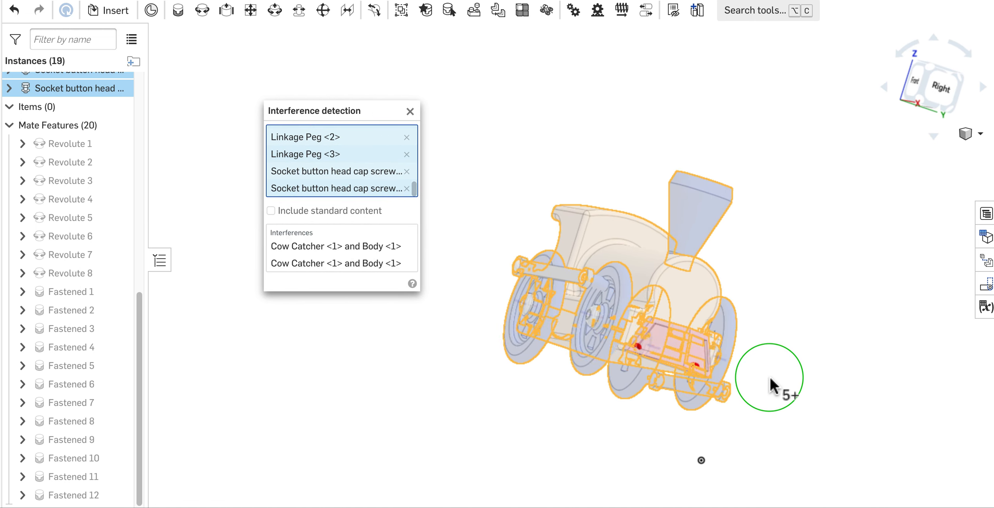
Examine up close the interference regions between the cow catcher's pegs and the body, and close interference detection.
scroll(651, 362, "up", 10)
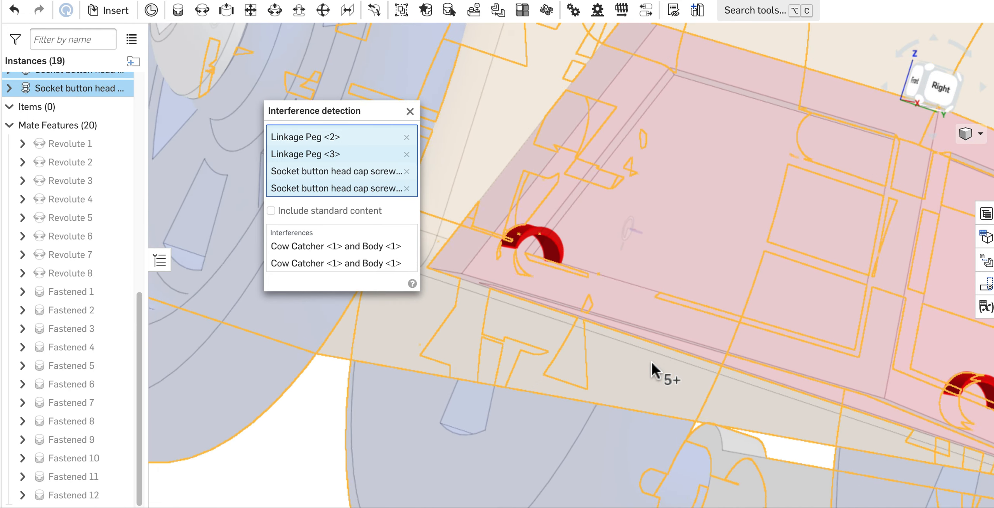
scroll(635, 457, "down", 10)
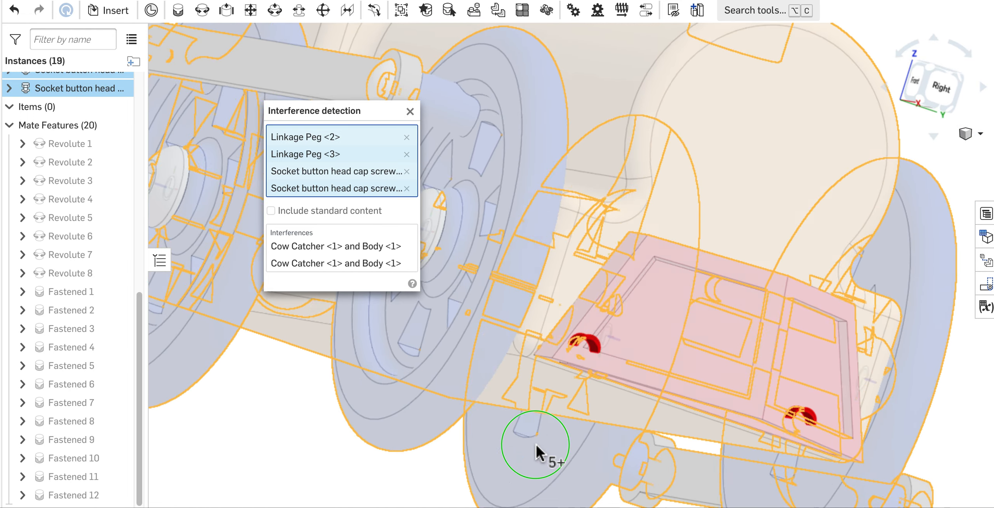
right_click_drag(536, 451, 556, 402)
scroll(578, 379, "up", 10)
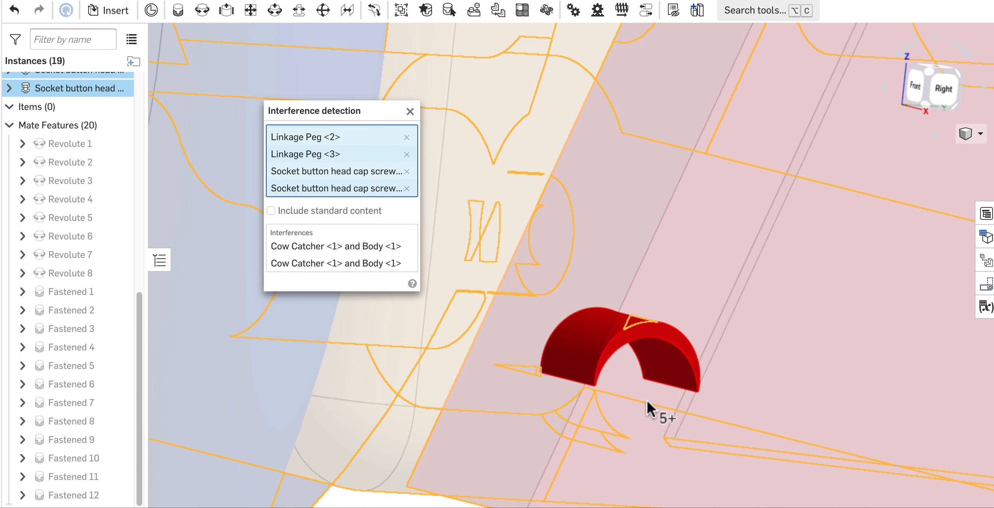
mouse_move(647, 400)
right_mouse_down()
mouse_move(624, 404)
mouse_move(618, 387)
mouse_move(622, 403)
mouse_move(656, 413)
right_mouse_up()
scroll(655, 410, "down", 5)
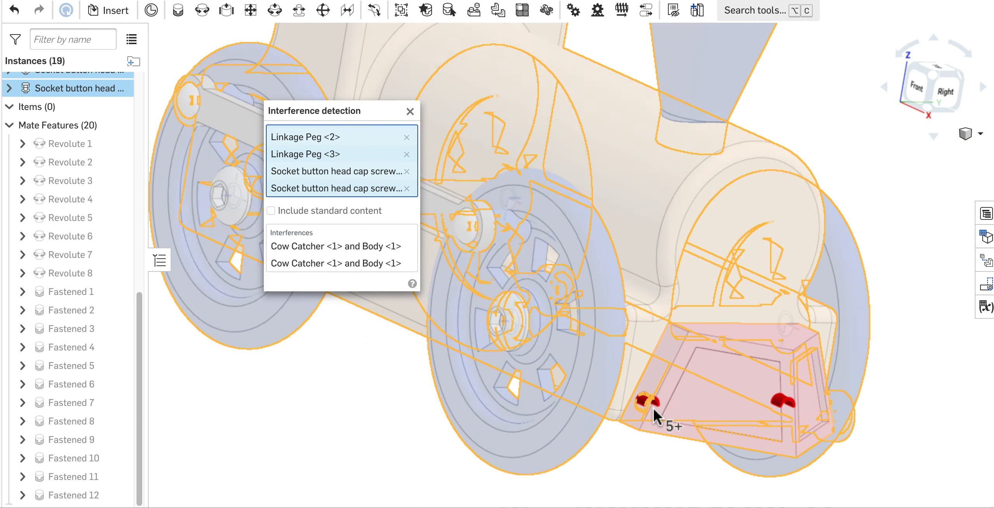
scroll(652, 411, "up", 5)
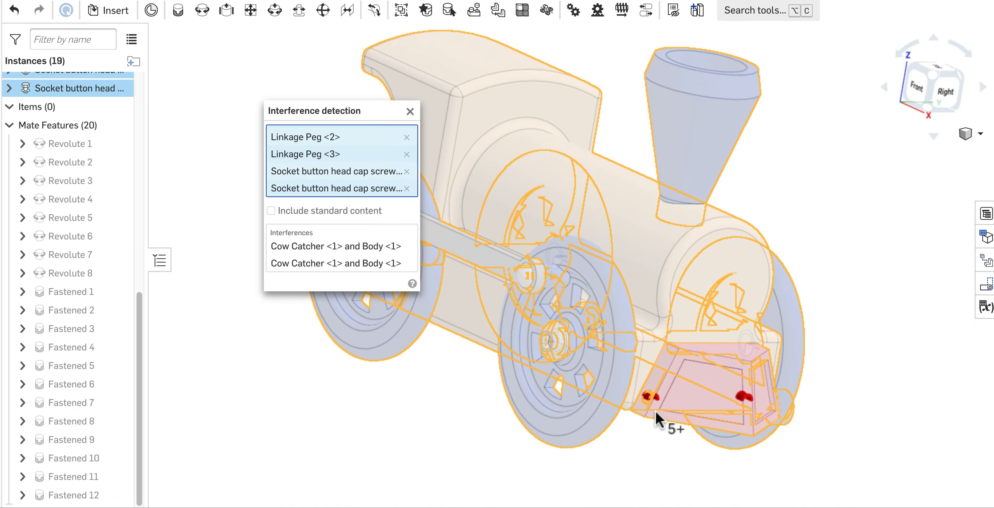
mouse_move(674, 461)
right_mouse_down()
mouse_move(629, 466)
mouse_move(602, 450)
mouse_move(665, 455)
mouse_move(645, 458)
mouse_move(643, 471)
mouse_move(665, 453)
right_mouse_up()
scroll(666, 453, "down", 5)
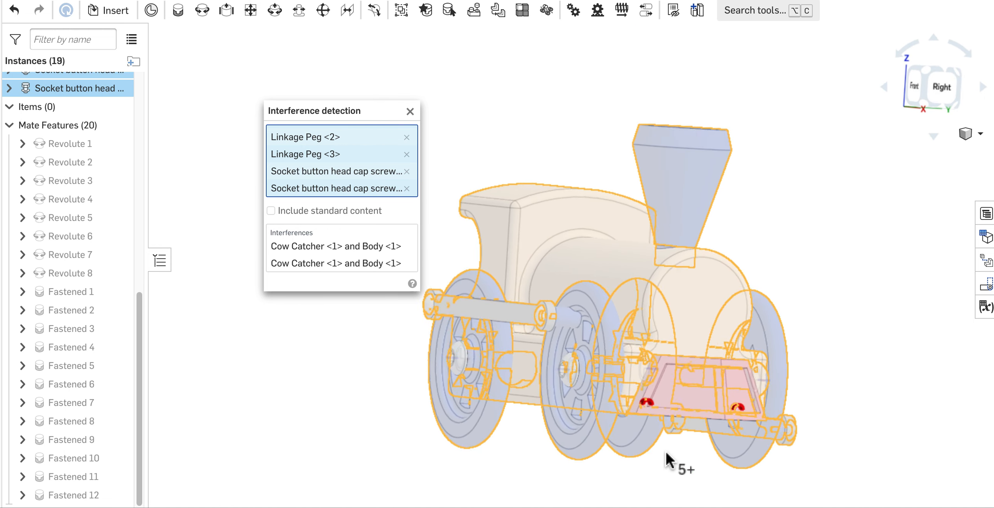
scroll(714, 427, "down", 1)
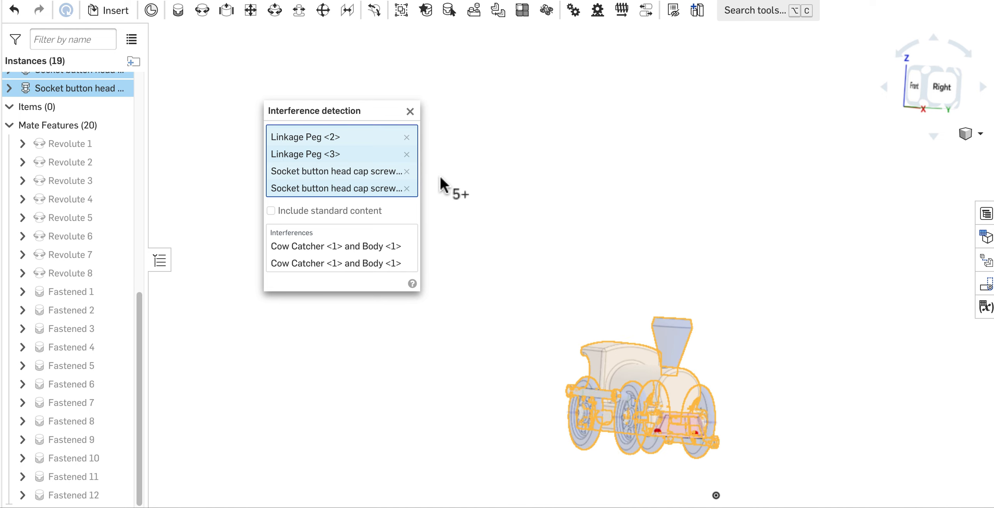
key("Escape")
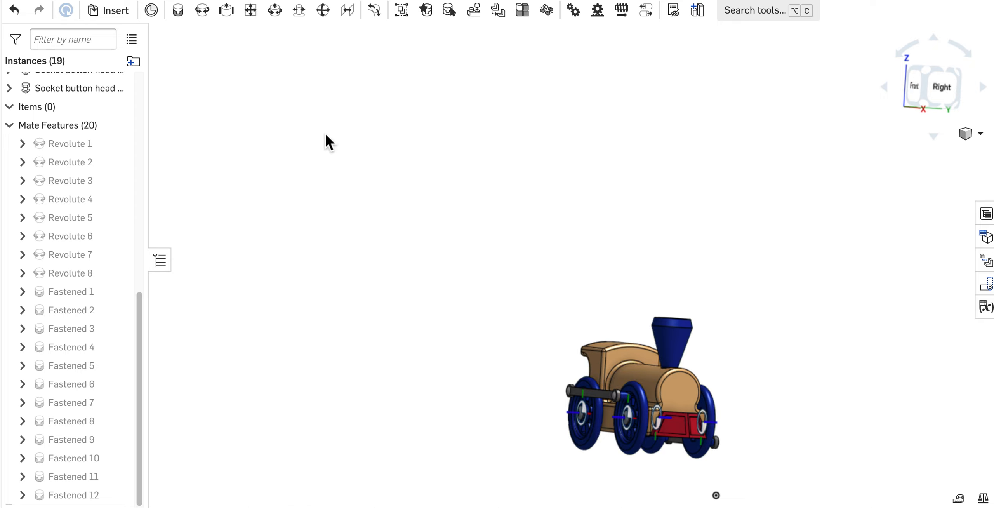
Hide the Near mate connectors of the first two socket button head screws.
scroll(294, 112, "down", 3)
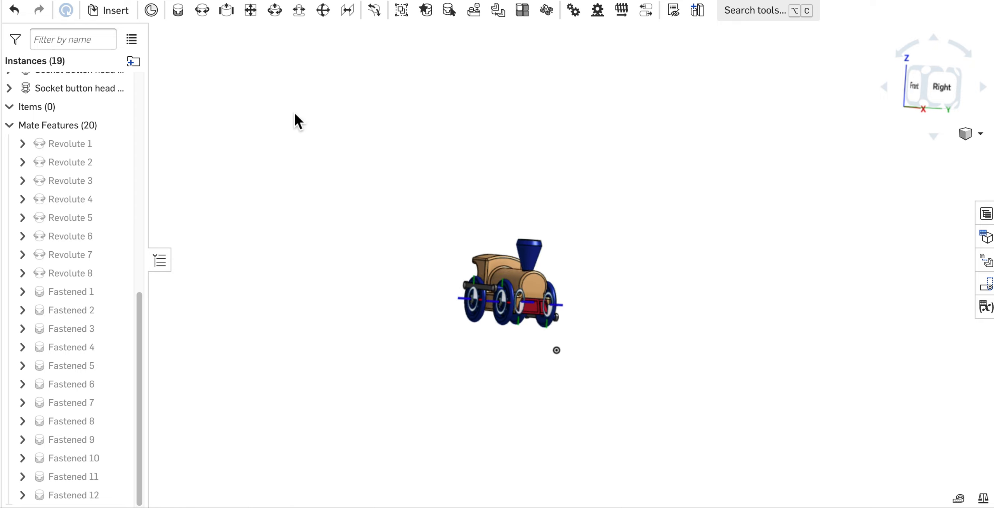
scroll(295, 114, "down", 1)
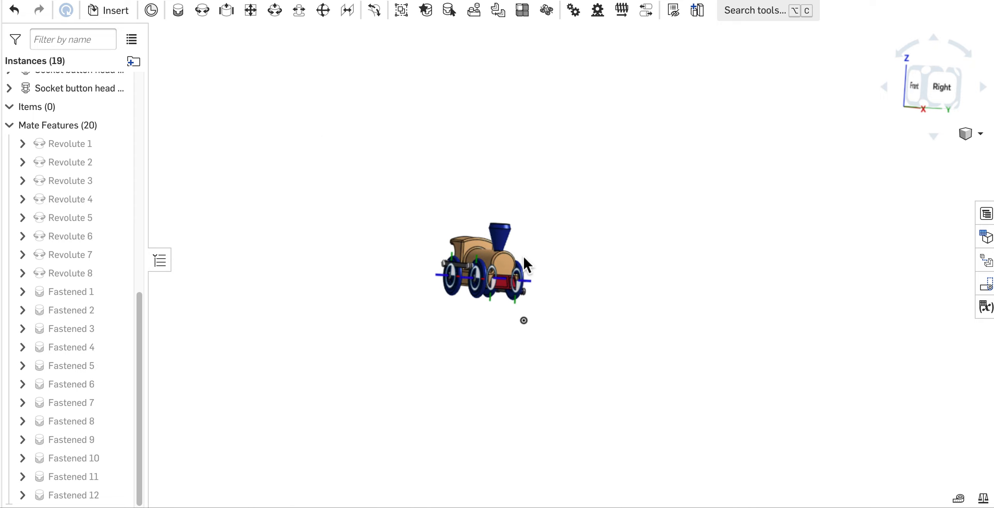
mouse_move(557, 239)
right_mouse_down()
mouse_move(593, 239)
mouse_move(560, 245)
right_mouse_up()
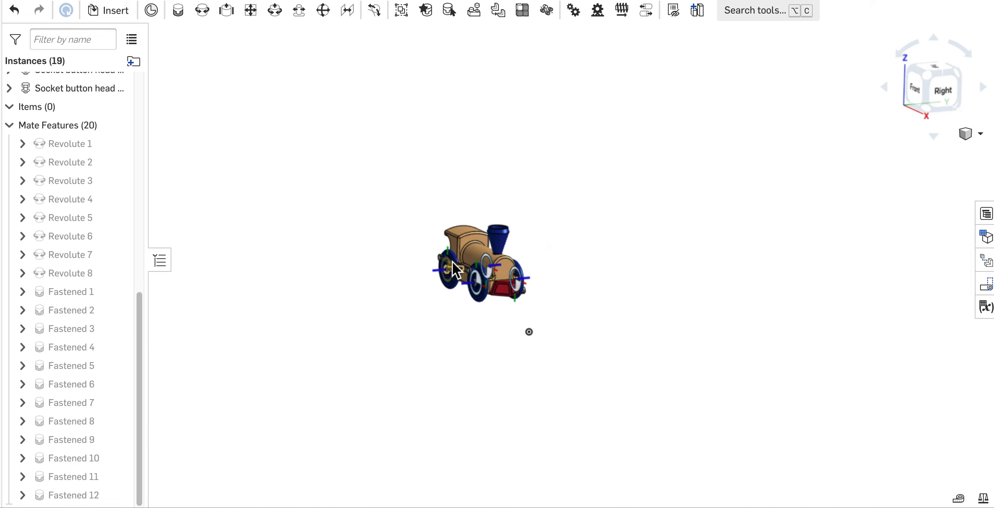
scroll(498, 255, "up", 5)
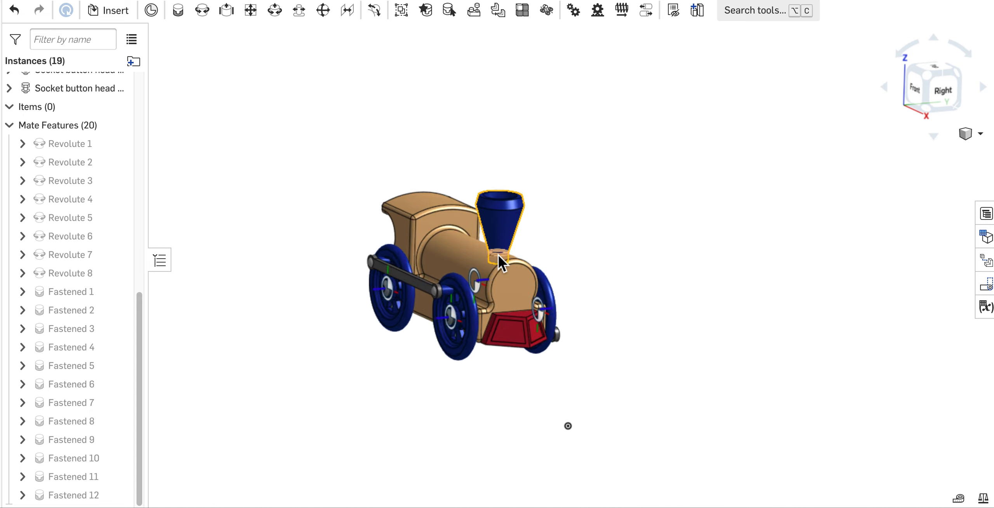
scroll(498, 257, "up", 3)
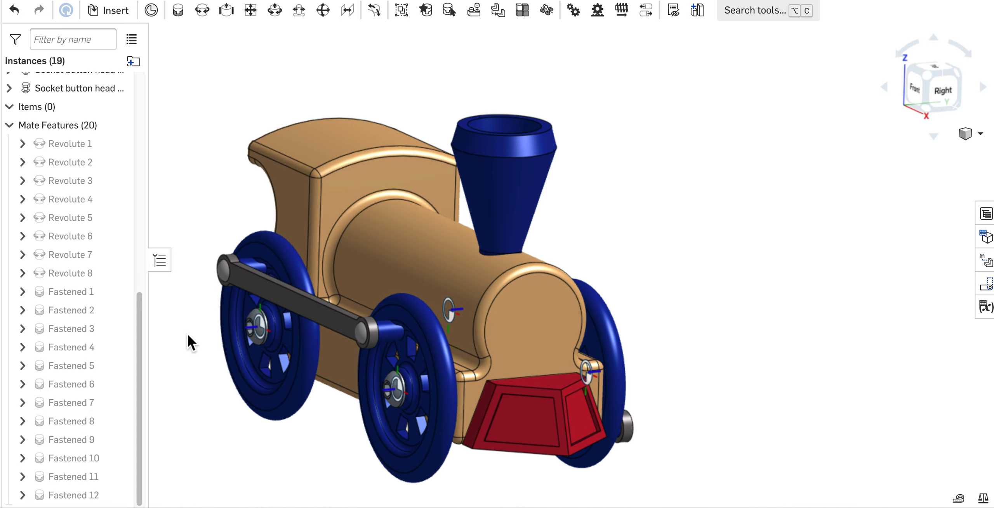
left_click_drag(140, 322, 132, 191)
left_click(9, 272)
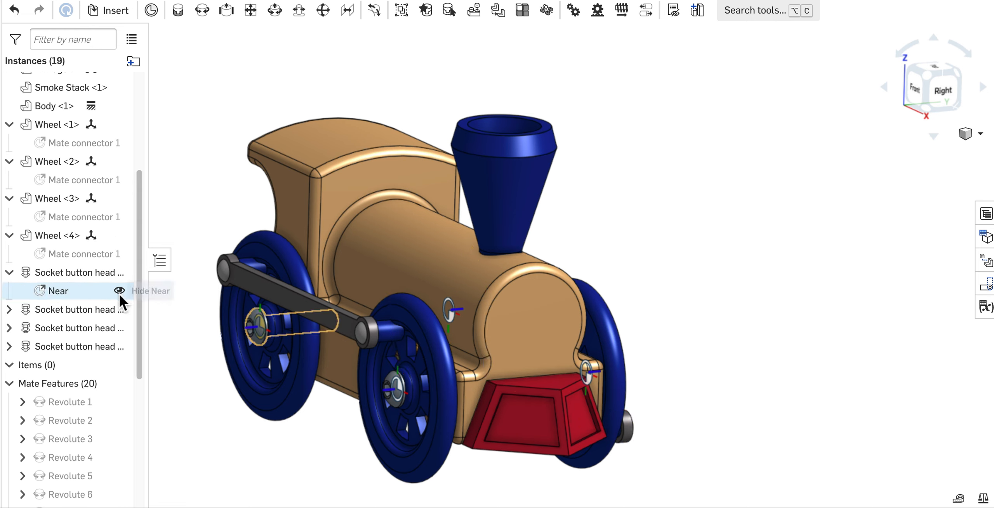
left_click(119, 291)
left_click(8, 310)
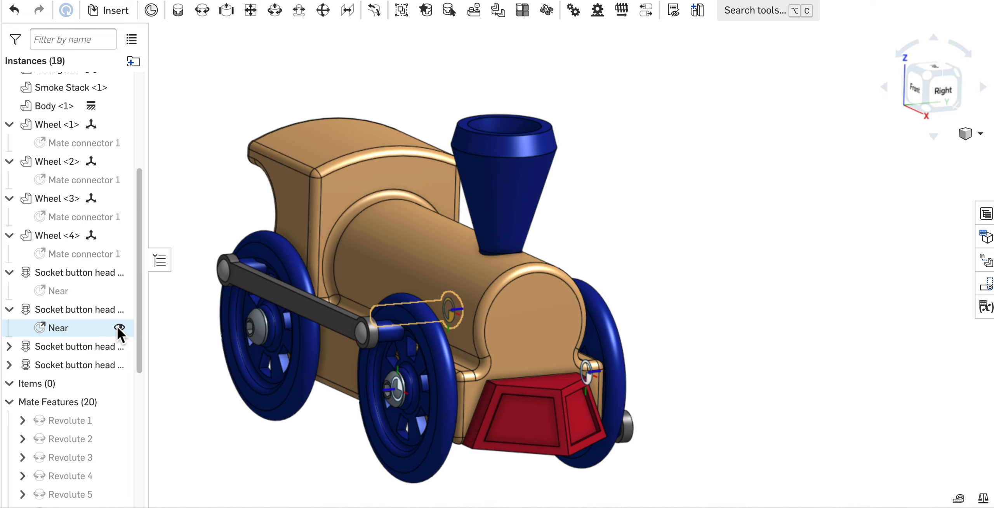
left_click(120, 327)
Hide the Near mate connectors of the third and fourth socket button head screws, leaving the screws themselves shown.
left_click(9, 347)
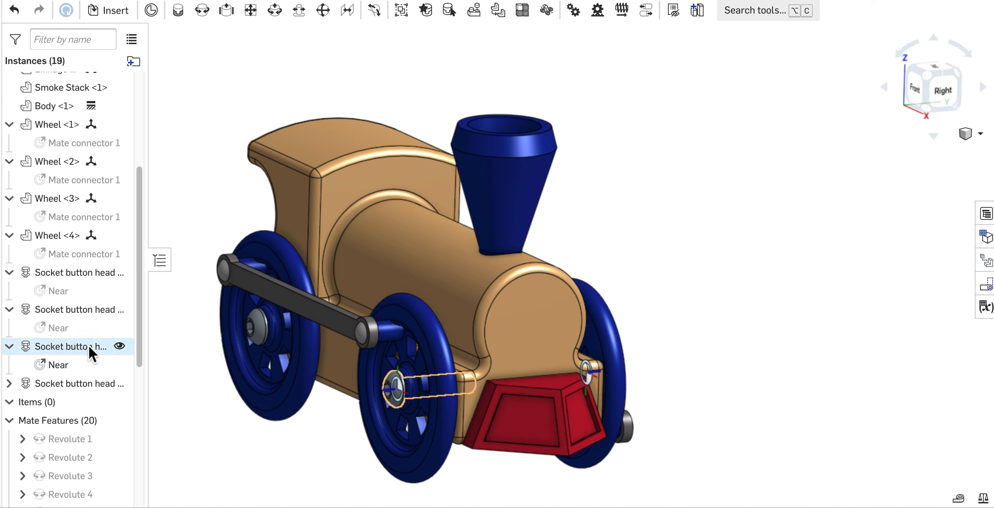
left_click(119, 346)
left_click(9, 383)
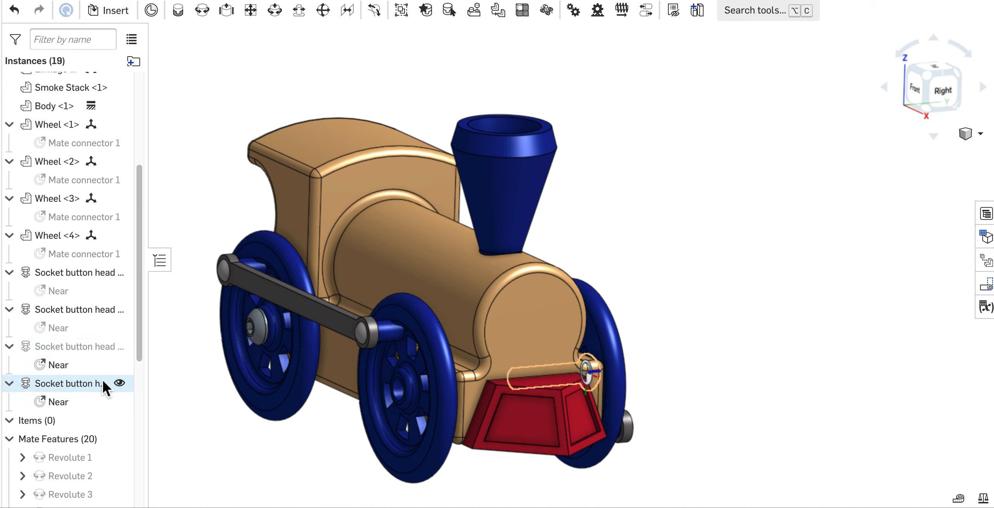
left_click(120, 383)
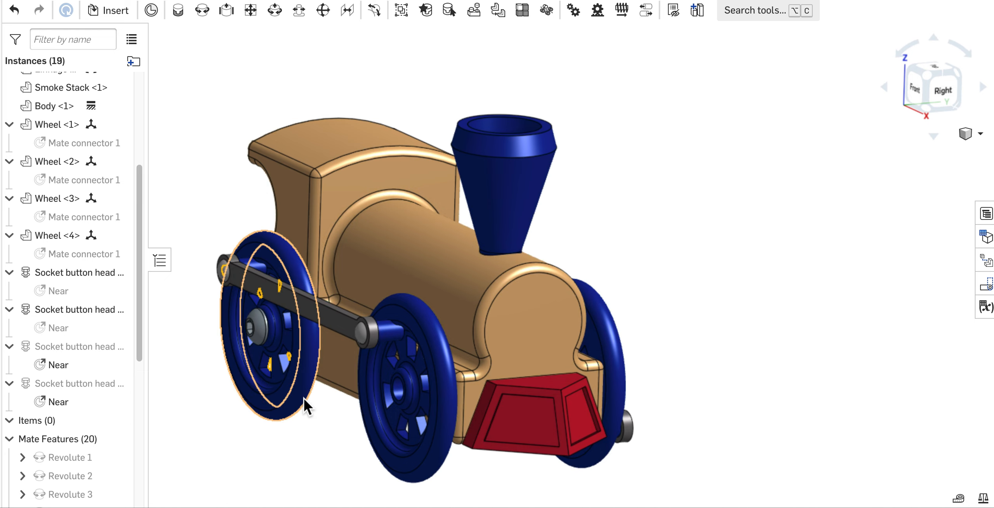
left_click(119, 383)
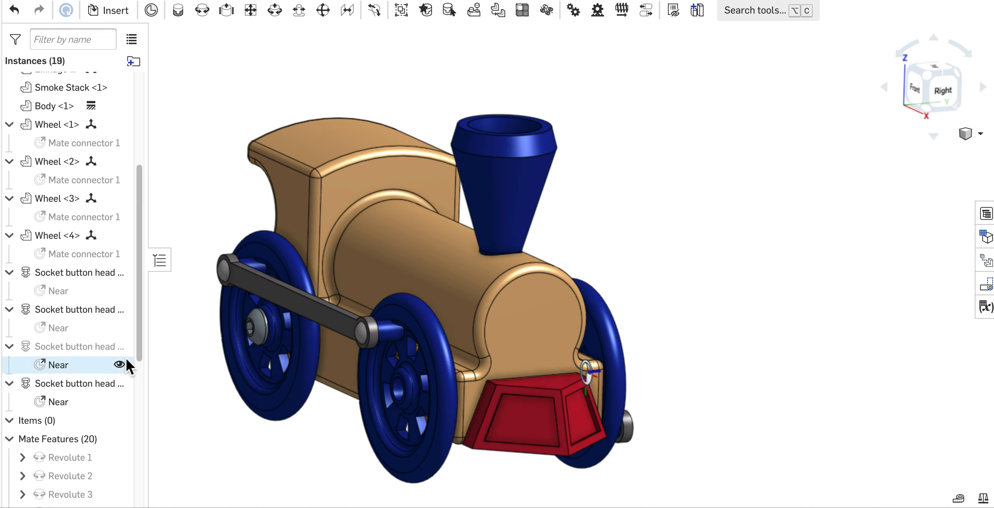
left_click(119, 346)
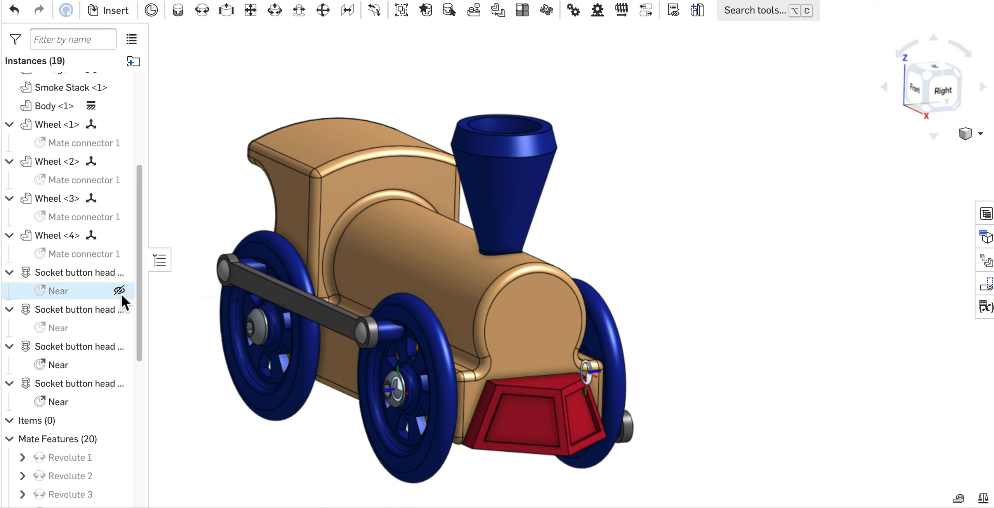
left_click(120, 364)
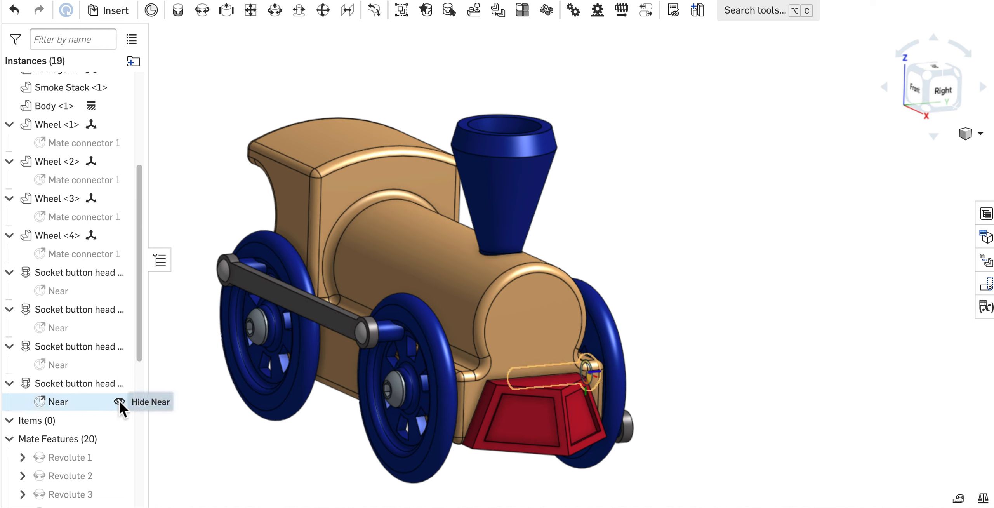
left_click(119, 401)
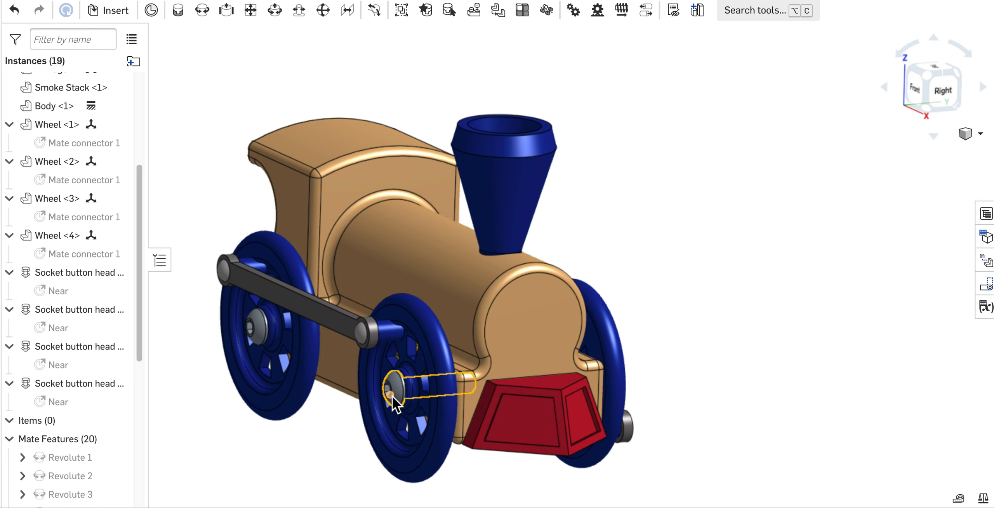
Insert three instances of the Track part from the current document into the empty space beside the train.
left_click_drag(142, 218, 140, 79)
left_click(123, 15)
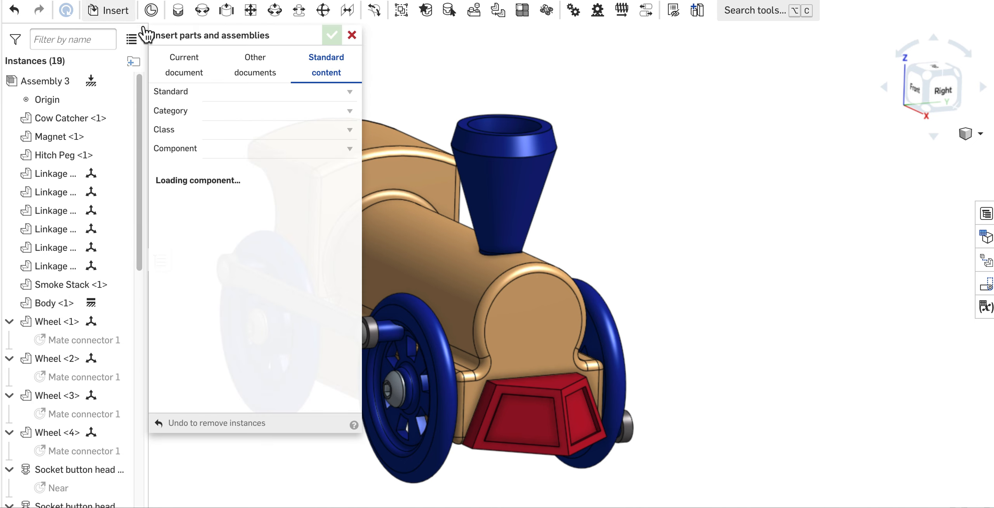
left_click(191, 82)
scroll(294, 363, "down", 3)
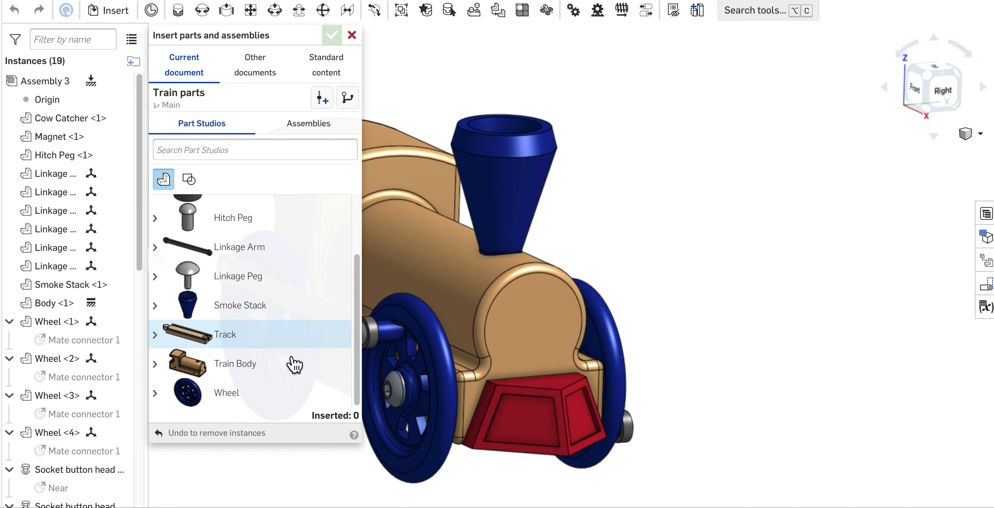
left_click(743, 328)
scroll(743, 328, "down", 5)
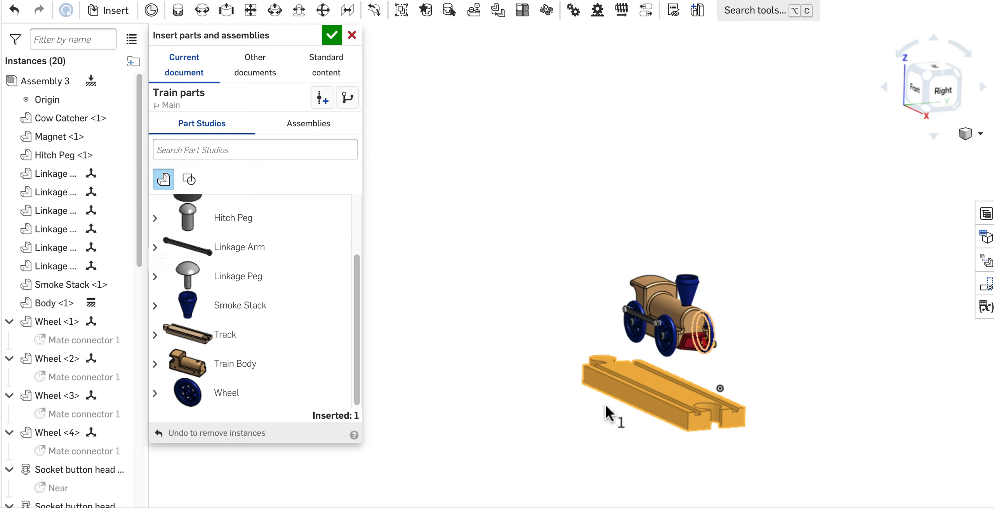
left_click(254, 338)
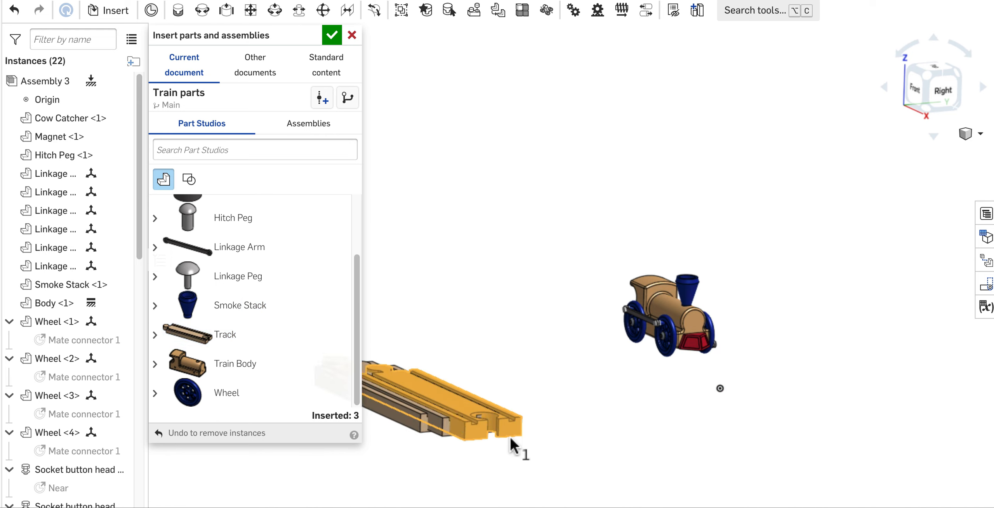
left_click(508, 414)
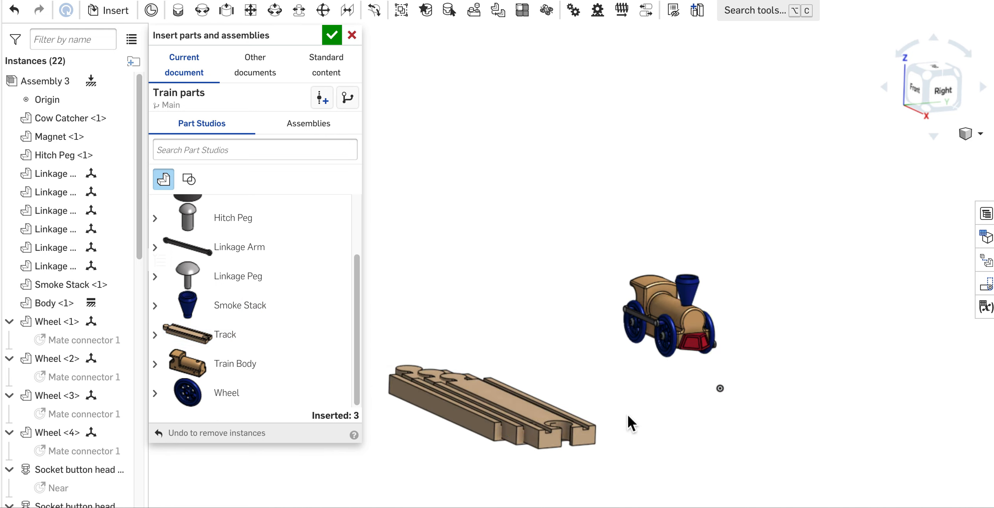
left_click(332, 36)
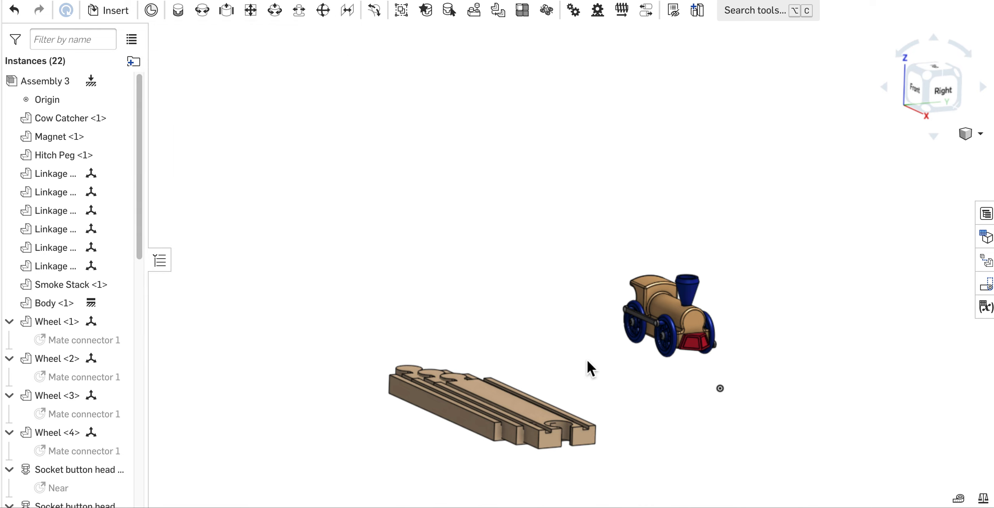
Separate one Track piece from the stack and add a Fastened mate from its bottom face centre to the assembly origin.
right_click_drag(587, 361, 571, 326)
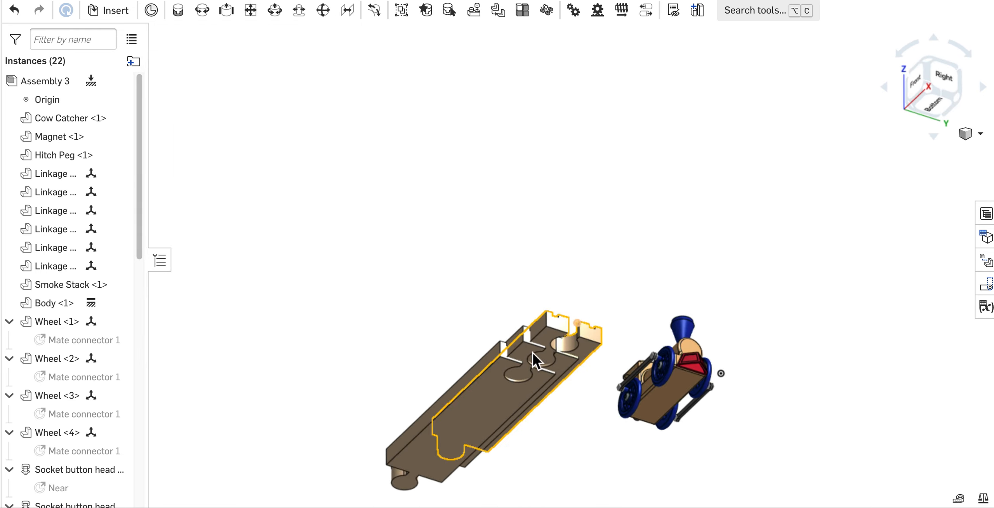
left_click_drag(533, 354, 410, 236)
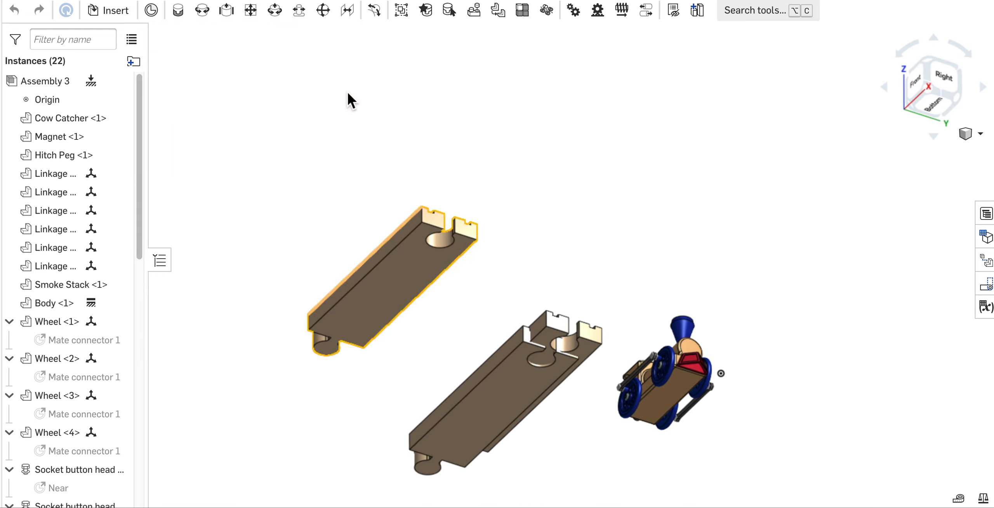
left_click(181, 13)
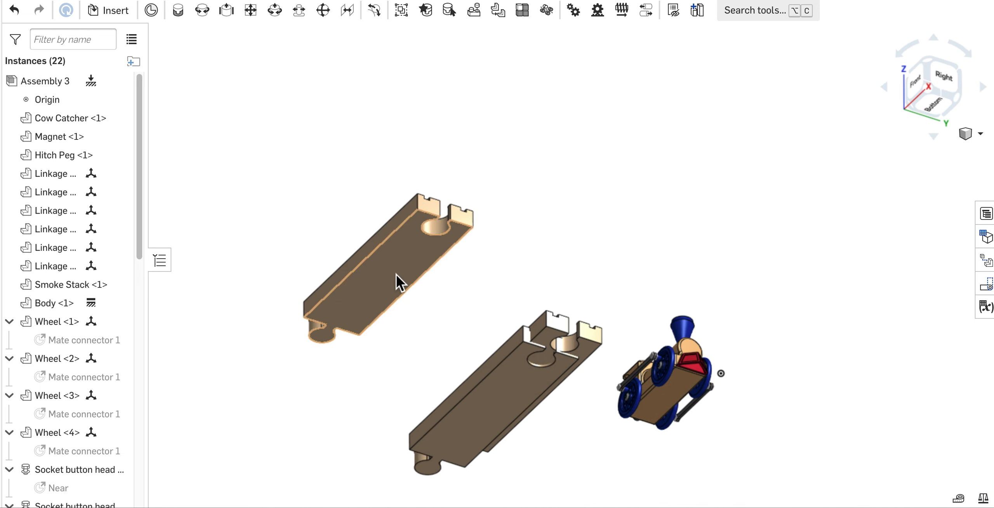
scroll(396, 274, "up", 5)
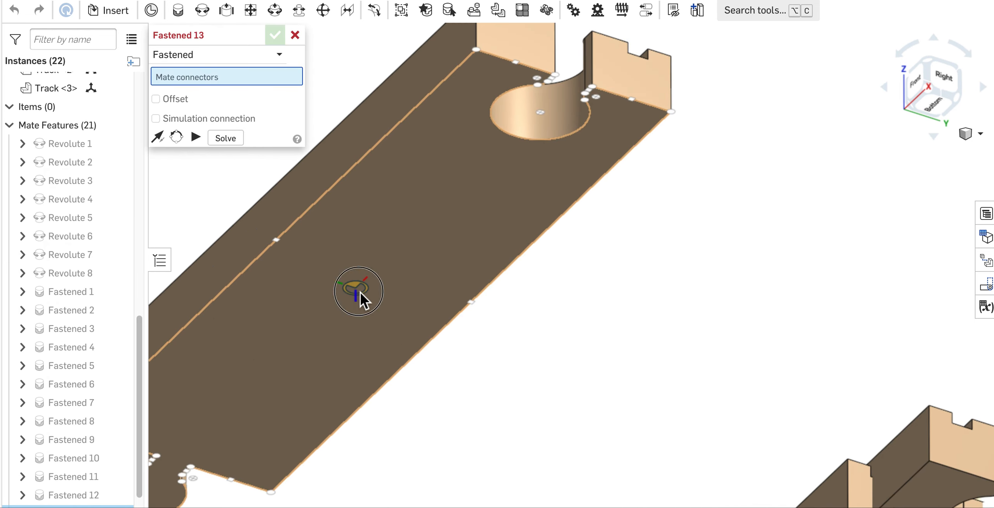
left_click(360, 292)
scroll(637, 346, "down", 10)
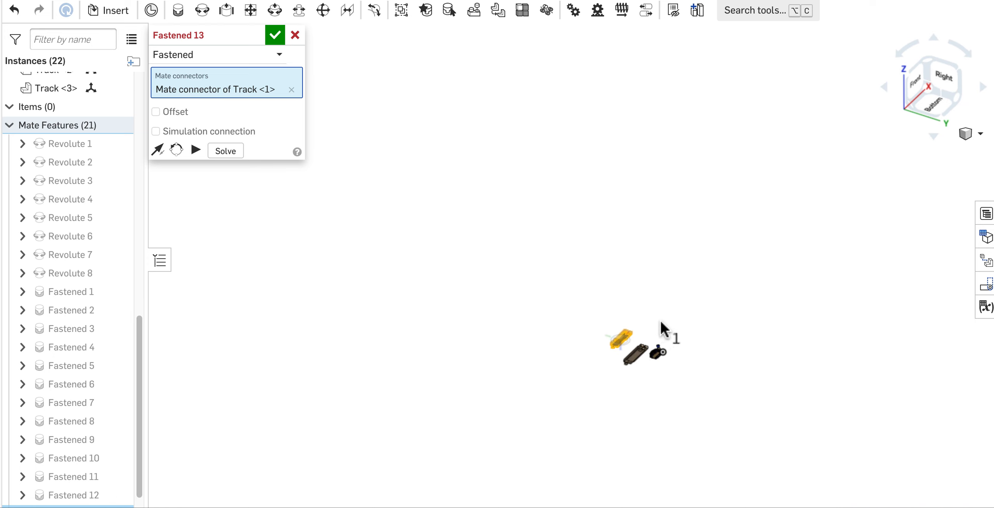
scroll(677, 372, "up", 8)
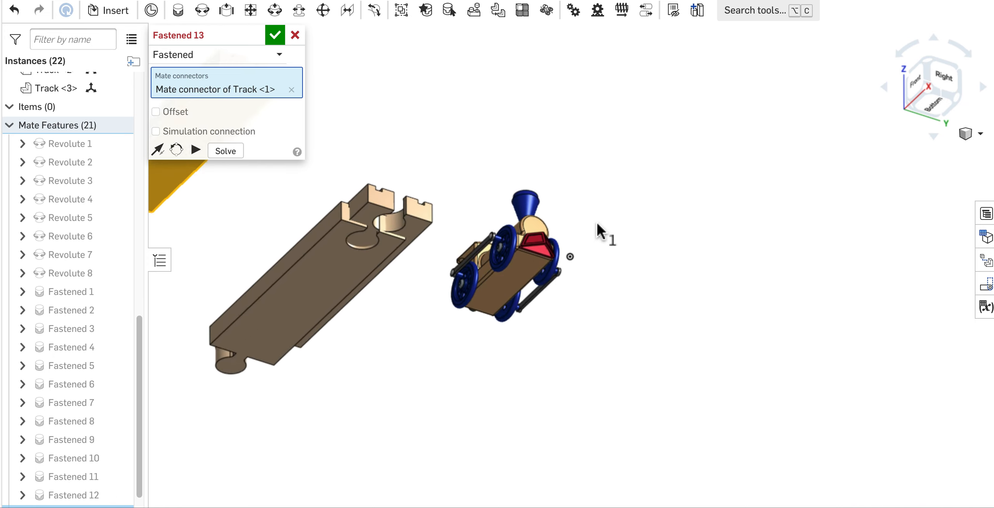
right_click_drag(598, 225, 570, 255)
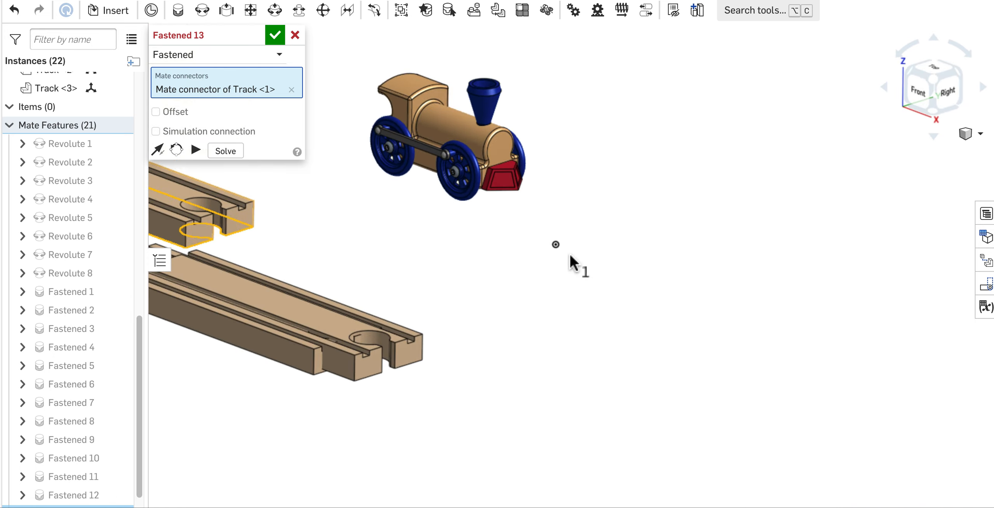
left_click(560, 251)
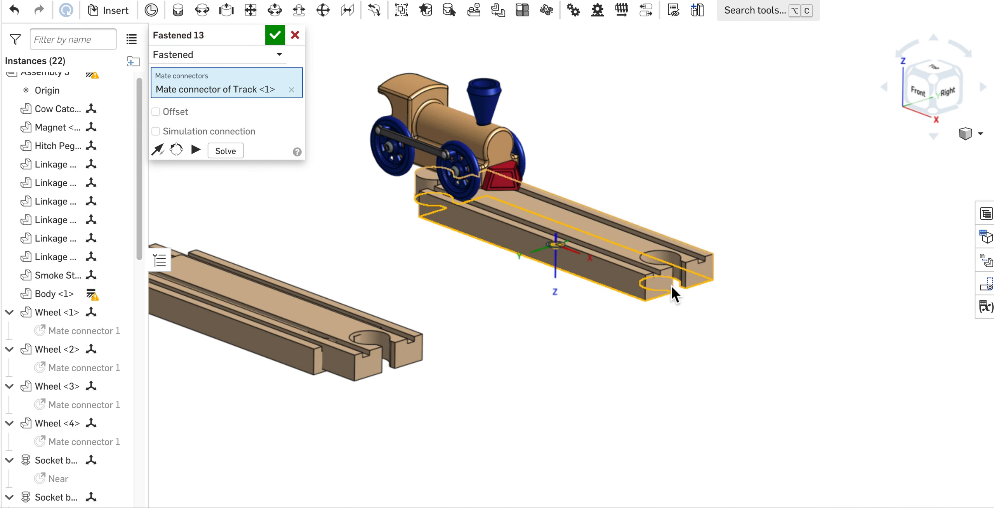
left_click(750, 274)
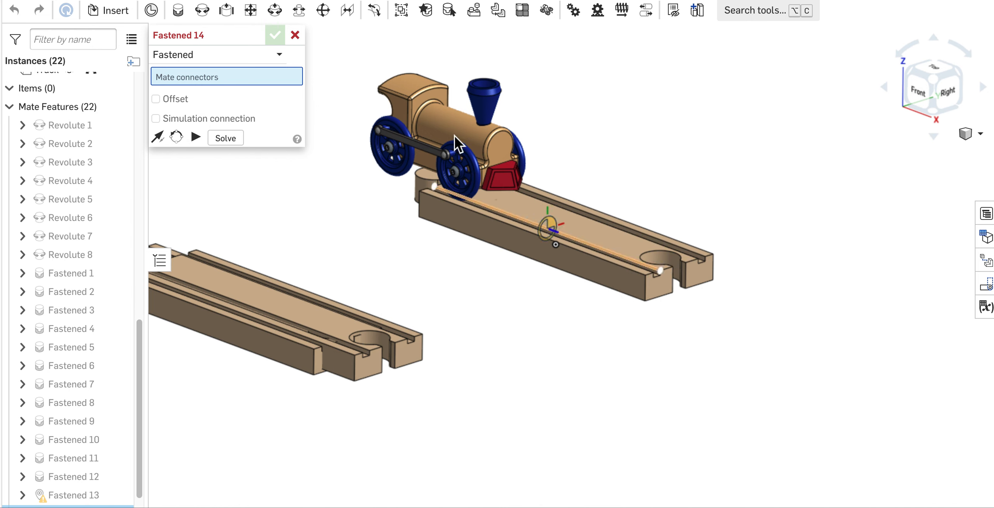
Unfix the train's Body and move the train up and away from the track piece at the origin.
right_click(447, 128)
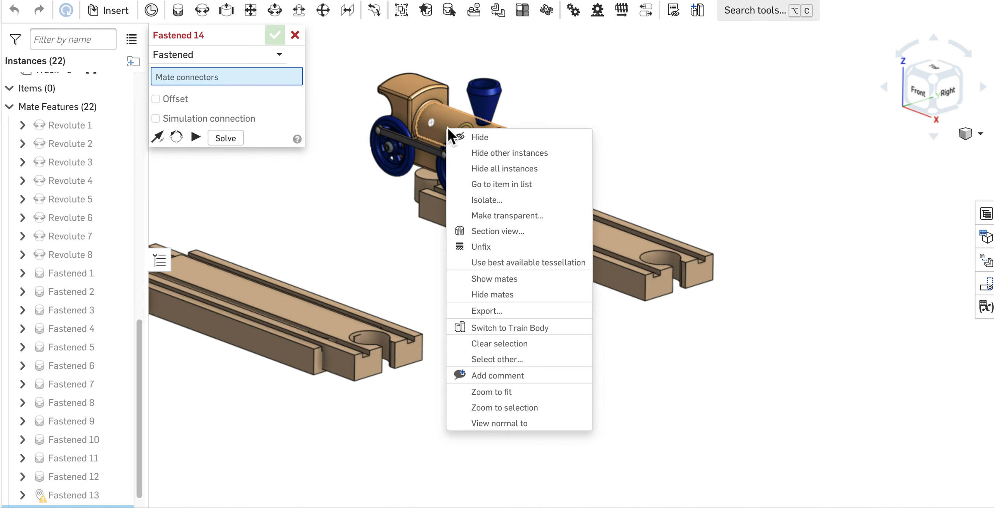
left_click(497, 252)
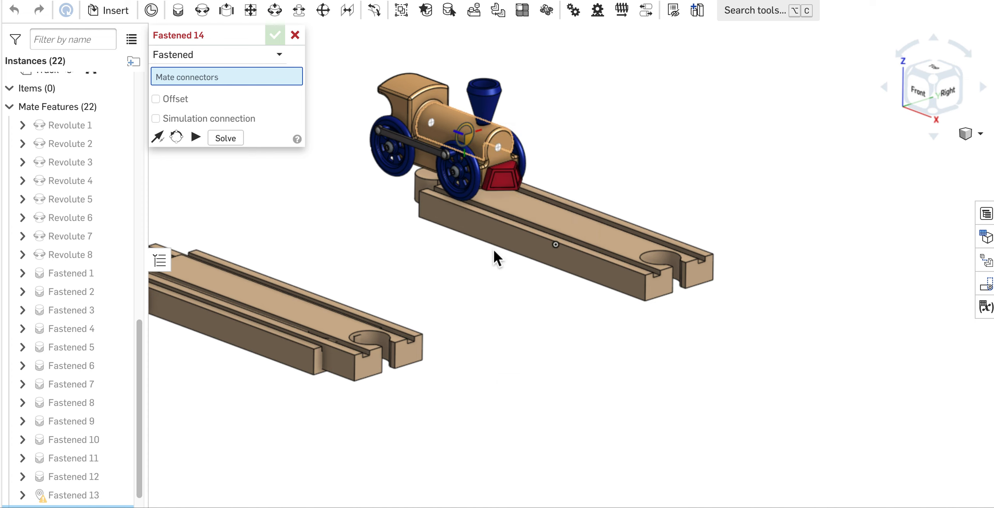
left_click_drag(454, 126, 695, 31)
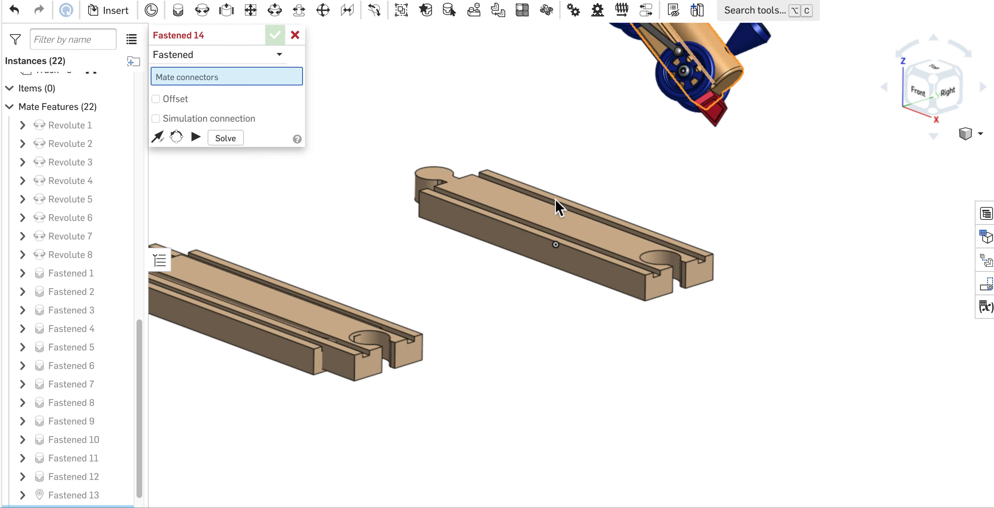
Move Track <3> out of the remaining stack to just beyond the socket end of the track at the origin.
left_click_drag(319, 332, 342, 145)
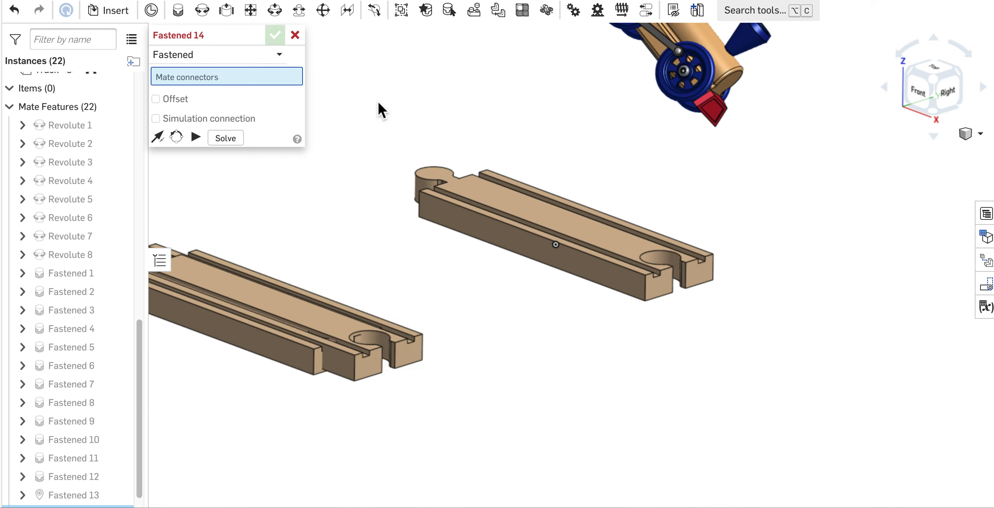
left_click_drag(325, 311, 363, 191)
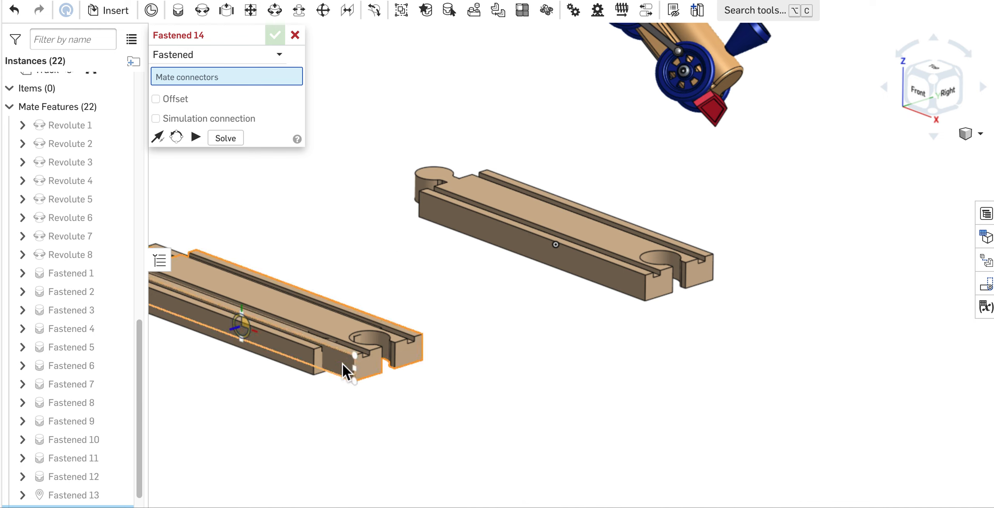
left_click_drag(347, 372, 893, 446)
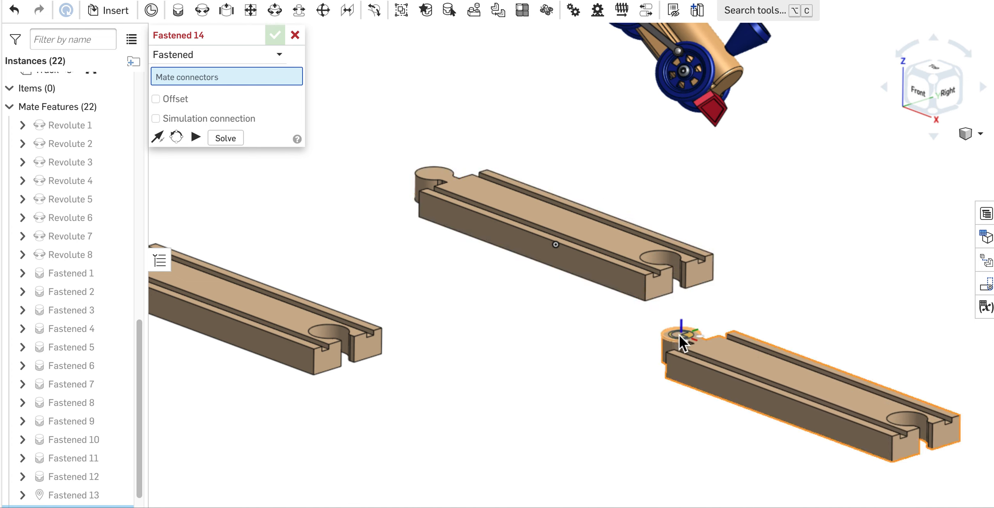
Add a Fastened mate joining the top centre of Track <3>'s round peg to the top centre of Track <1>'s socket.
scroll(681, 340, "up", 3)
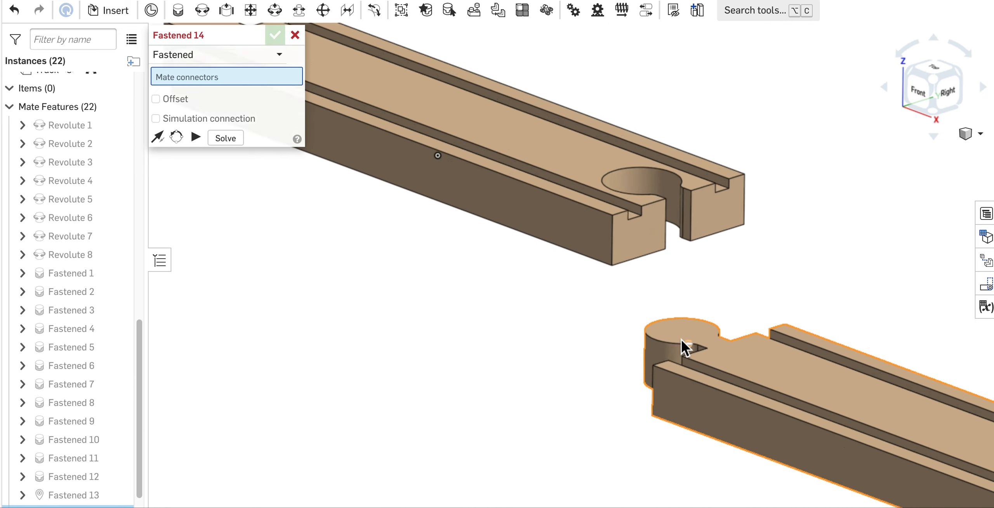
scroll(683, 344, "up", 5)
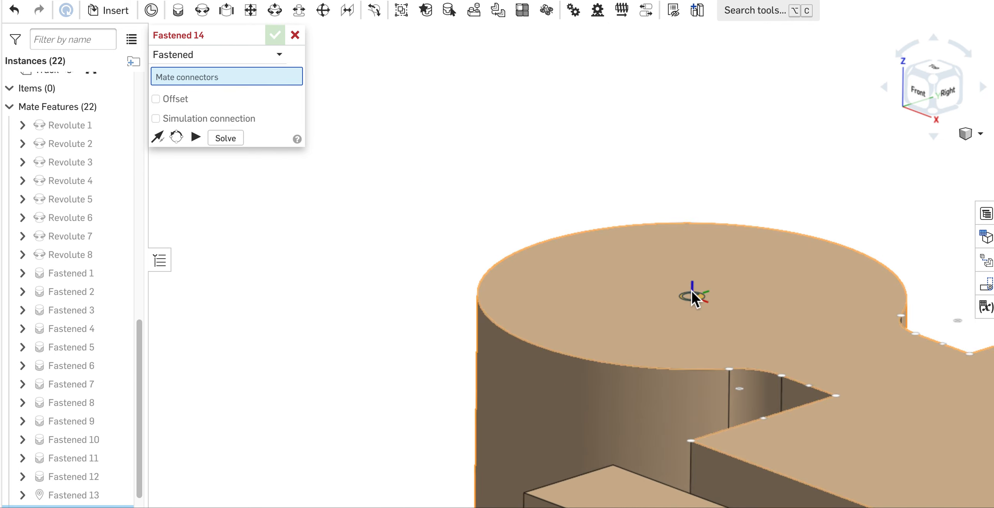
left_click(691, 292)
scroll(691, 291, "down", 5)
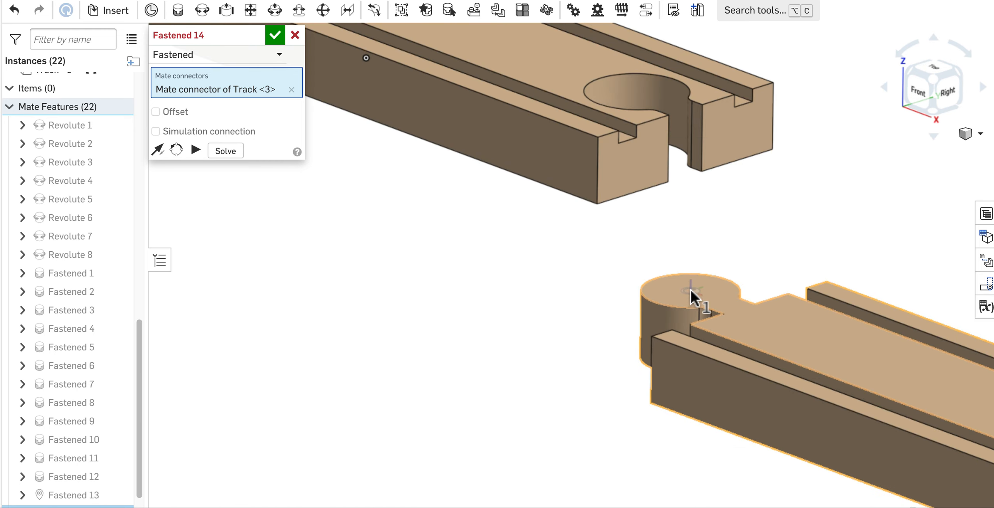
scroll(690, 291, "down", 2)
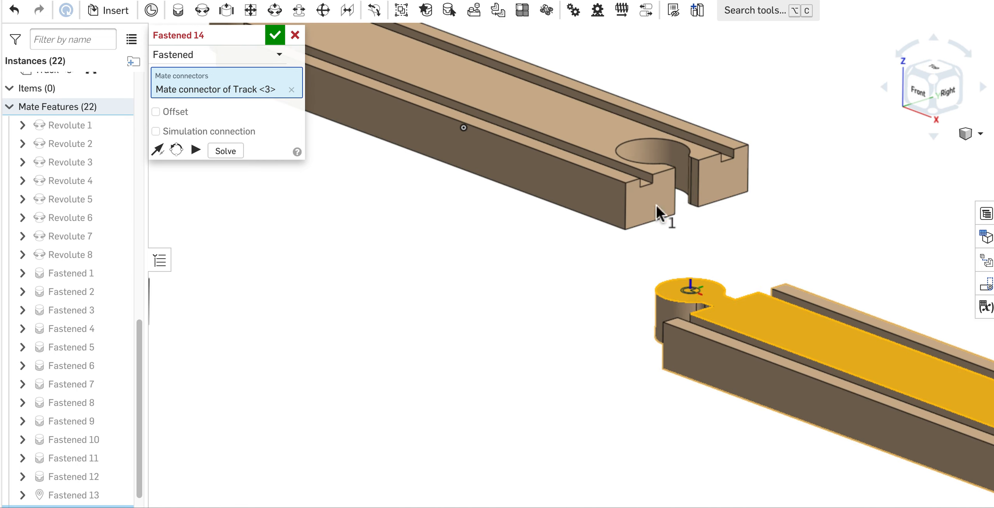
scroll(655, 152, "up", 5)
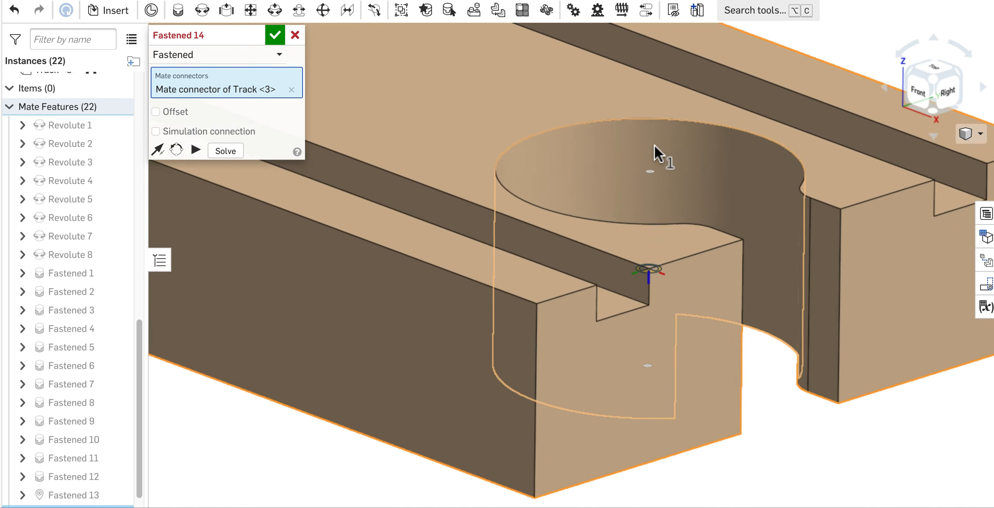
scroll(651, 161, "up", 2)
left_click(650, 182)
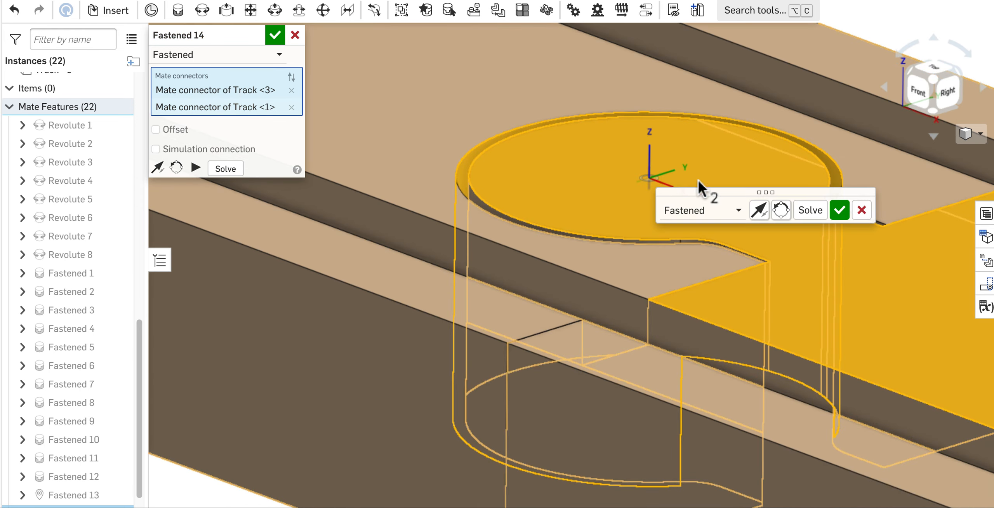
left_click(846, 216)
Choose the top centre of Track <2>'s socket for another Fastened mate, clear the wrong second pick, and move the piece away from Track <1>.
scroll(616, 325, "down", 10)
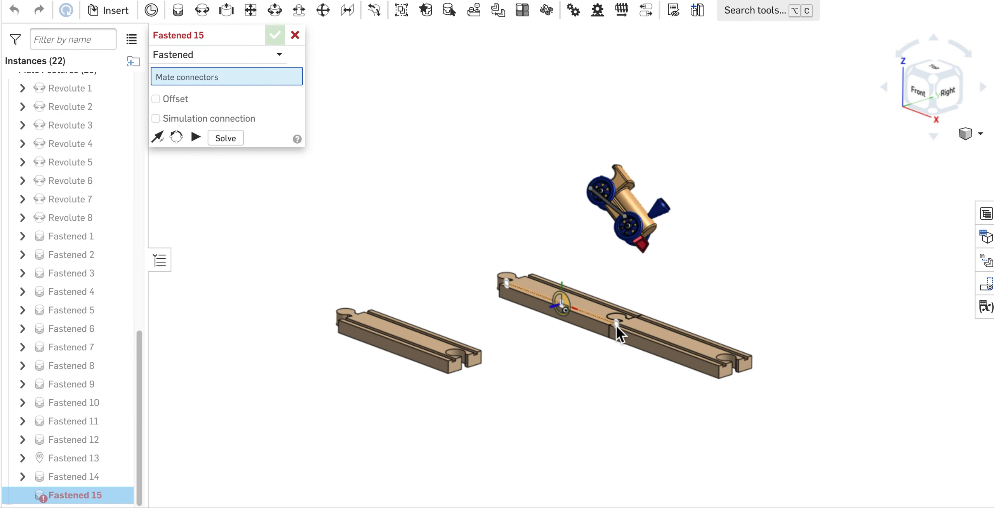
scroll(471, 344, "up", 8)
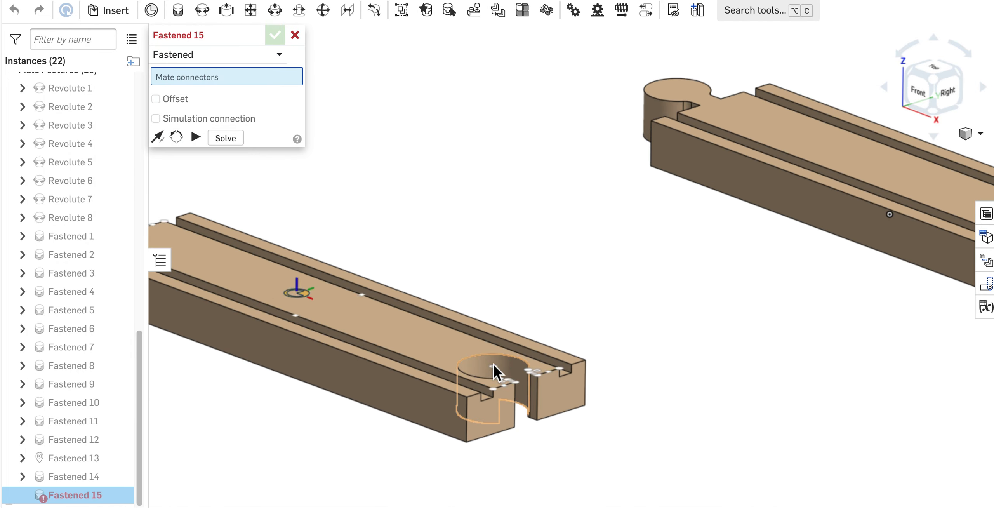
left_click(494, 365)
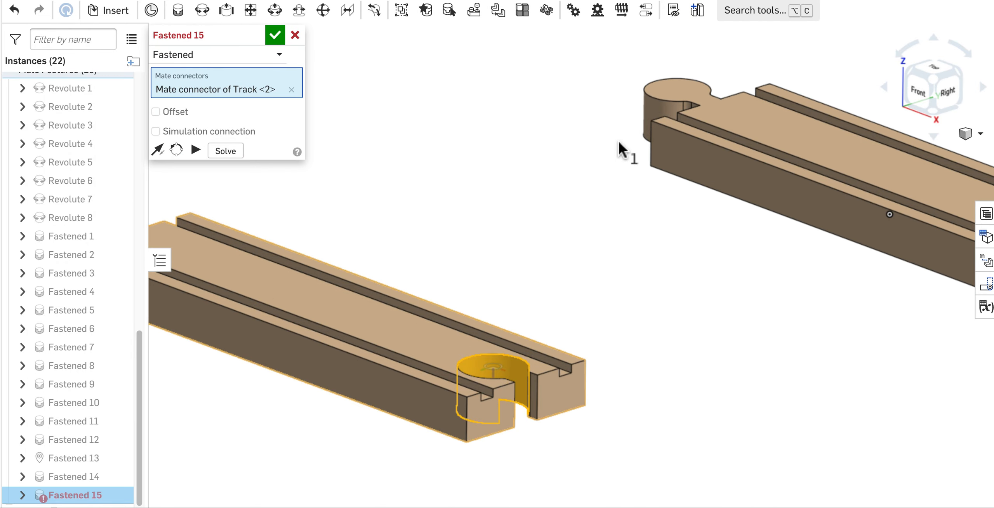
left_click(685, 90)
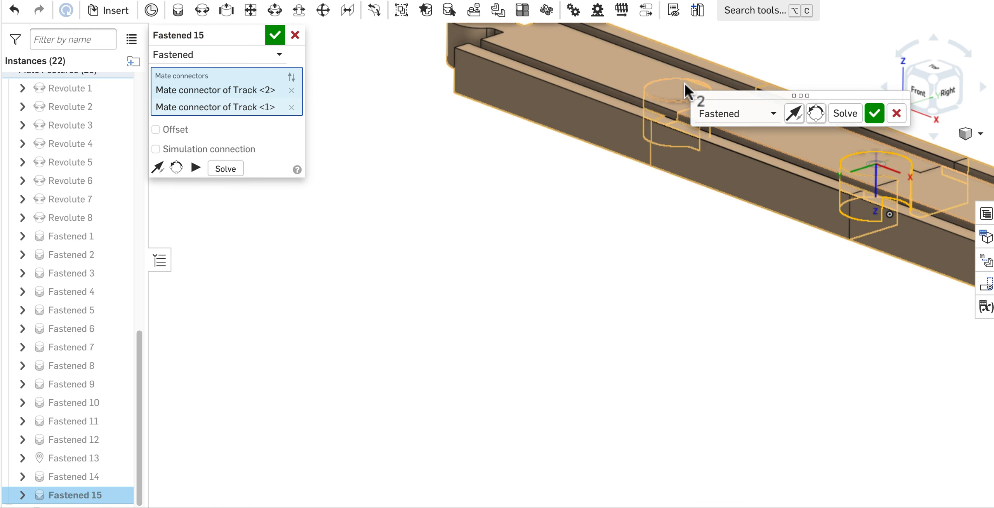
left_click(291, 108)
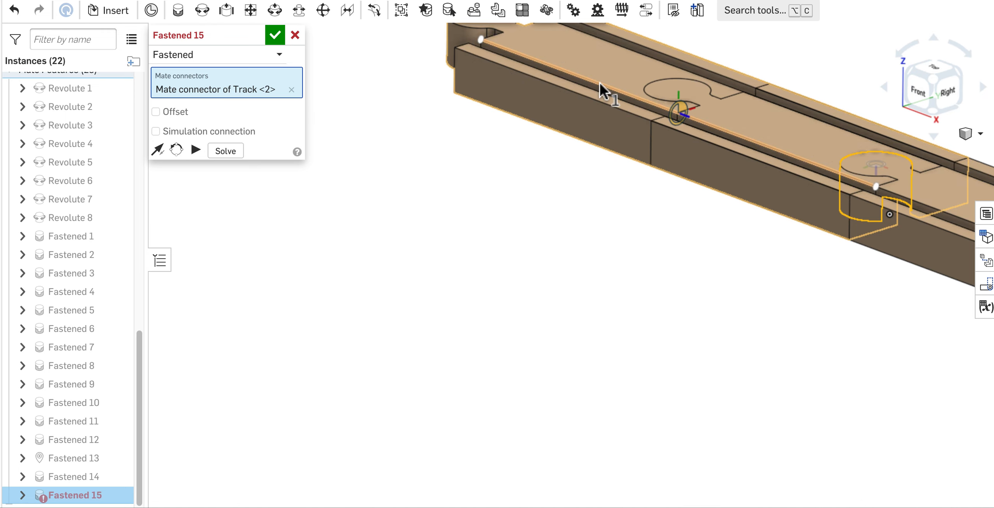
left_click_drag(550, 93, 414, 186)
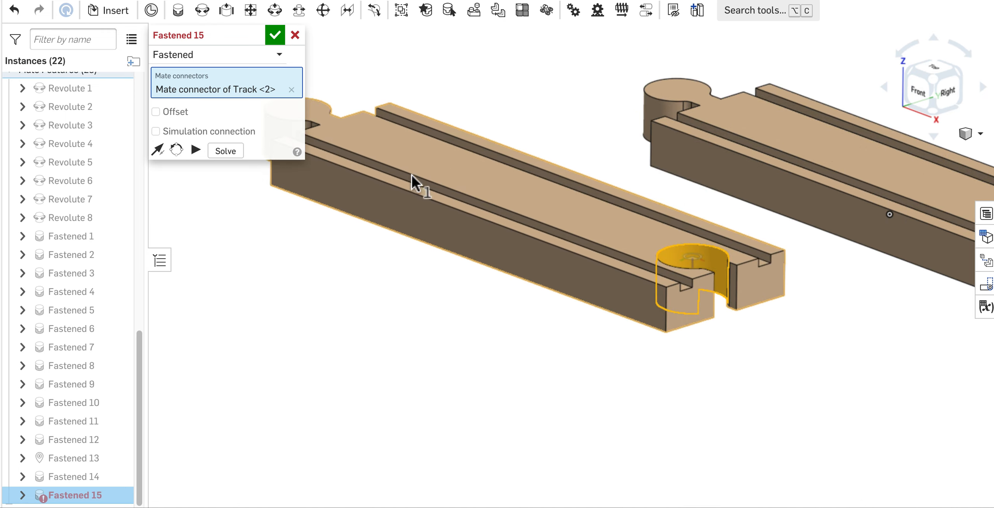
Complete the Fastened mate of Track <2> at the top centre of Track <1>'s round peg, and leave the mate command.
scroll(676, 101, "up", 10)
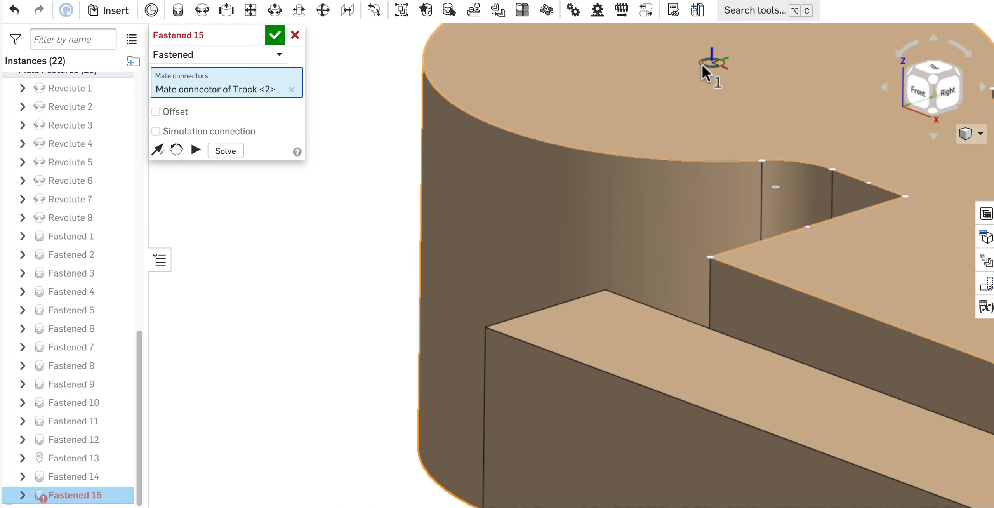
scroll(714, 72, "down", 5)
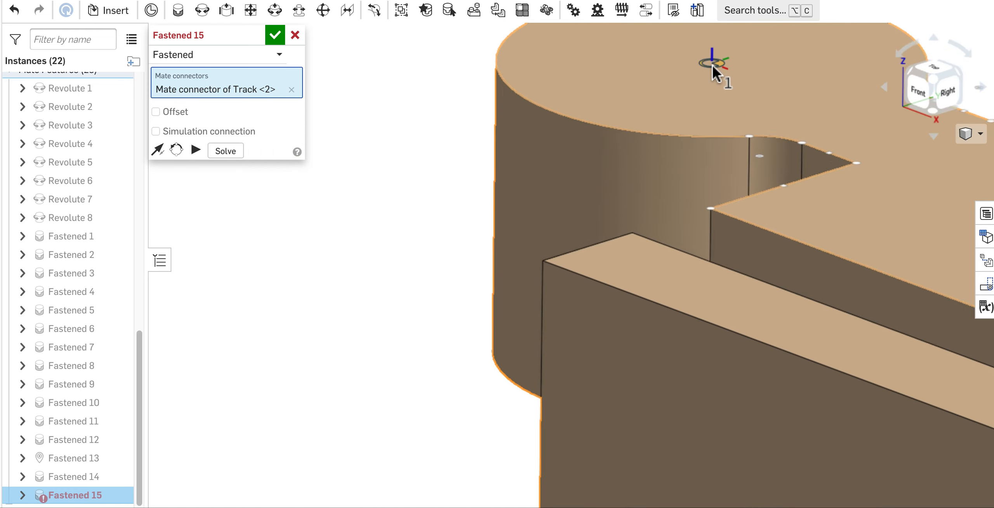
left_click(713, 67)
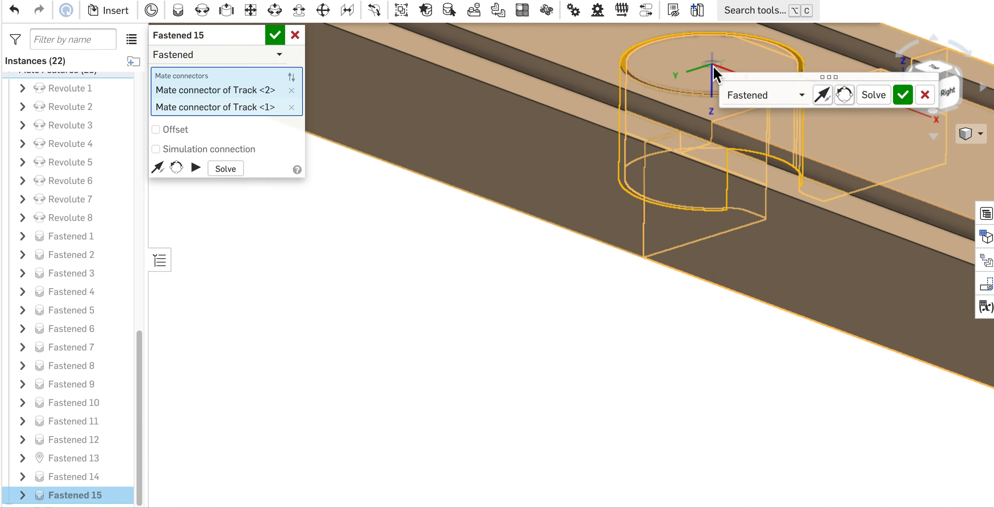
left_click(904, 96)
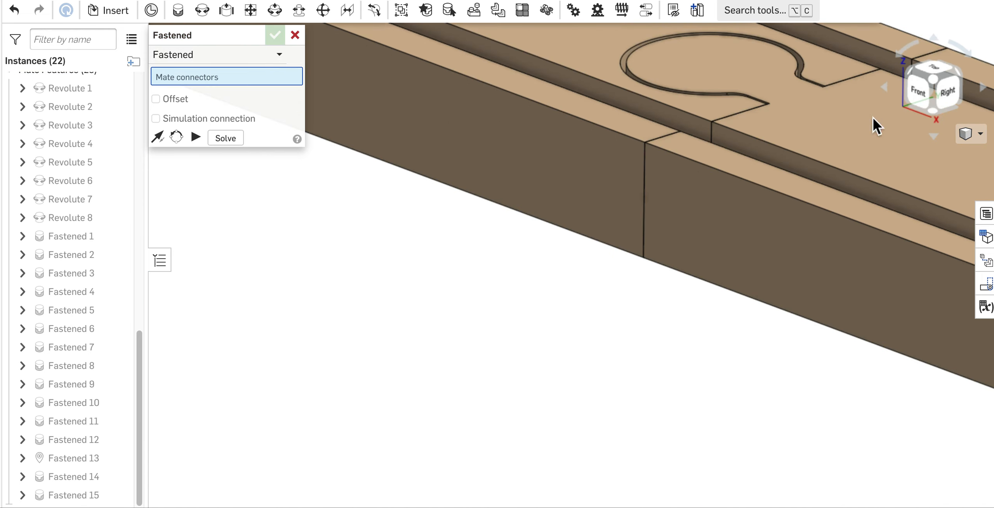
scroll(772, 236, "down", 5)
mouse_move(772, 236)
right_mouse_down()
mouse_move(731, 240)
mouse_move(771, 241)
right_mouse_up()
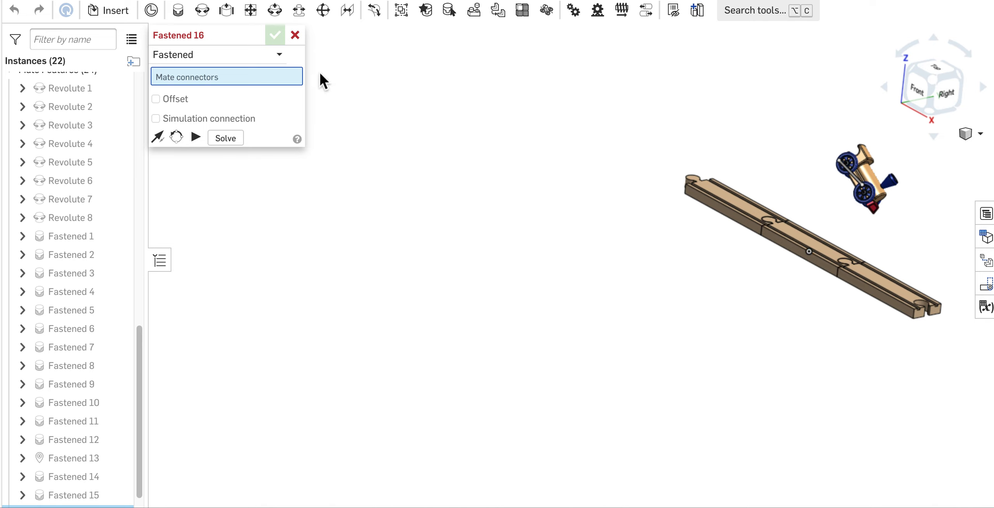
left_click(295, 35)
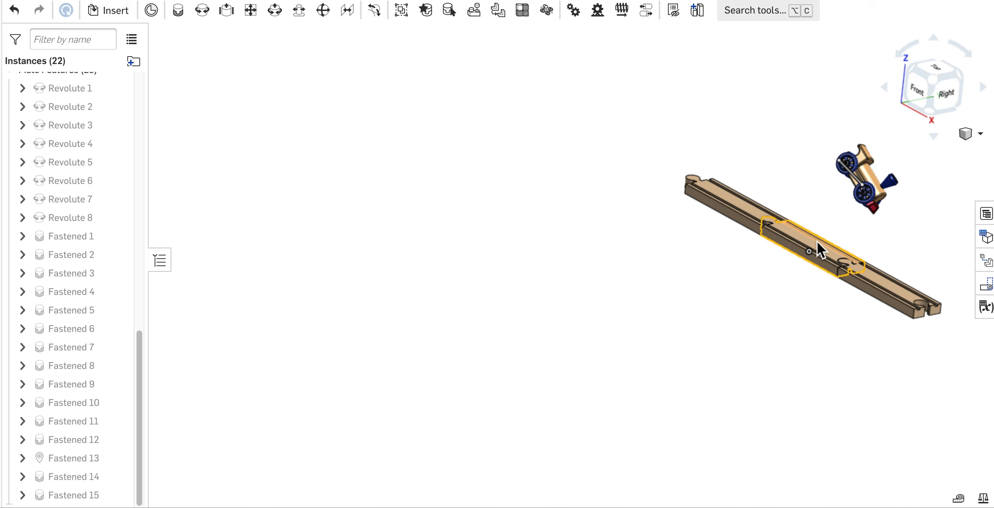
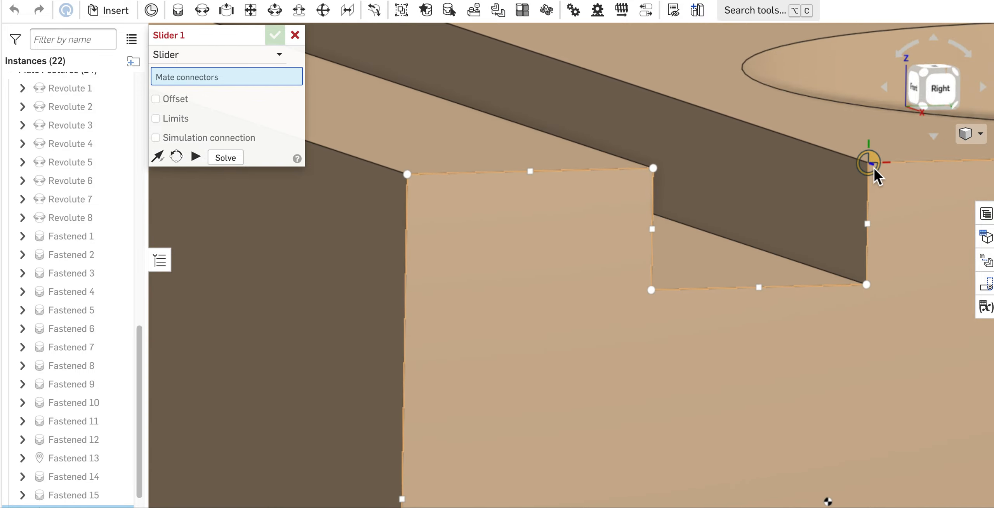
Try a Slider mate joining the inner top corner of the groove at Track <3>'s open end to the train body's lower front corner.
left_click(874, 168)
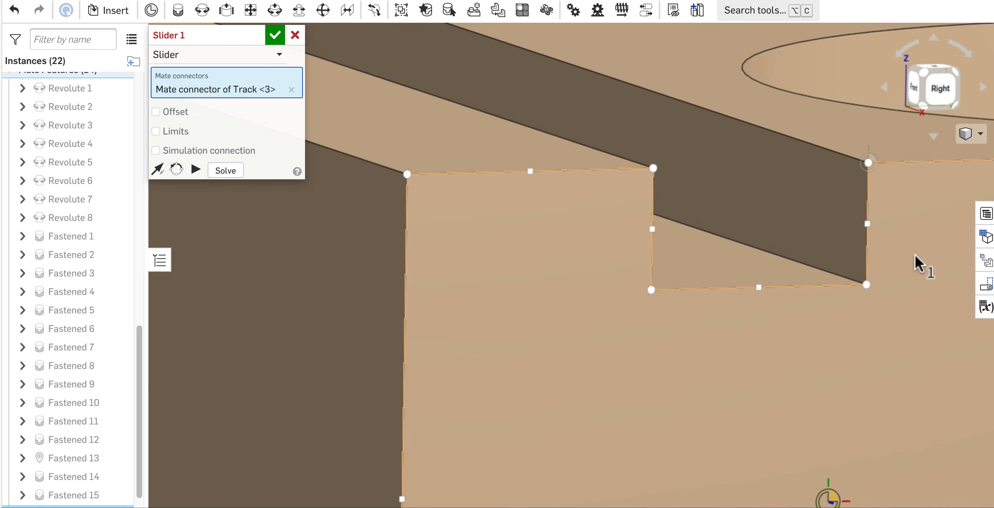
right_click_drag(916, 288, 937, 293)
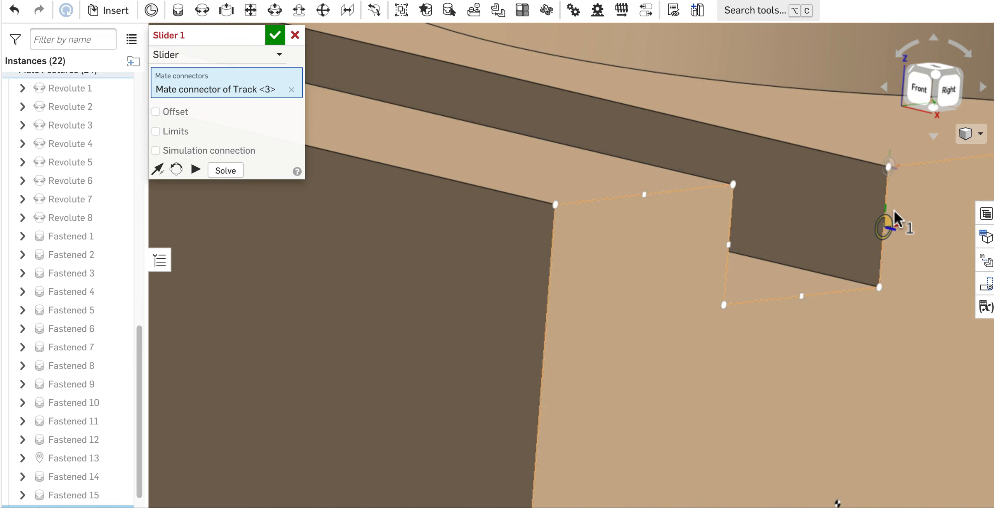
scroll(893, 209, "down", 10)
scroll(893, 216, "down", 10)
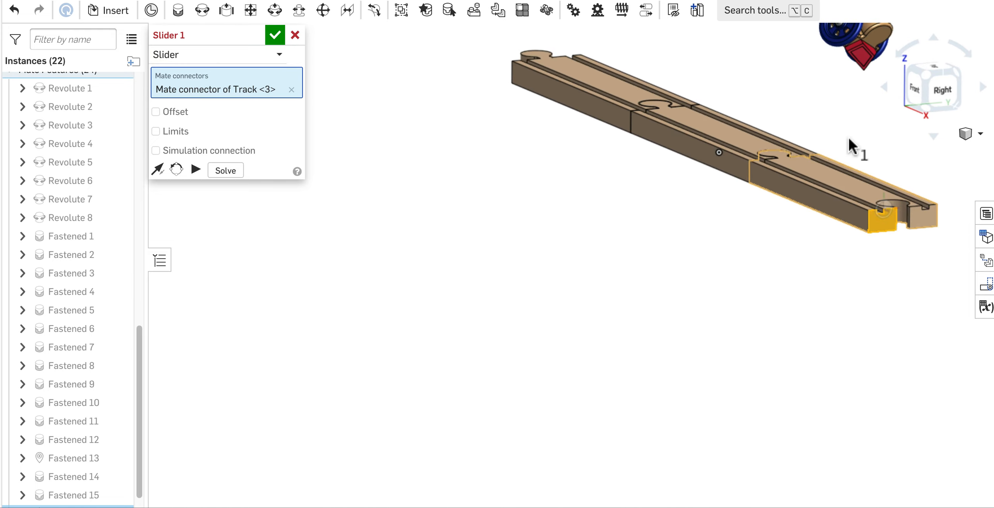
scroll(646, 455, "down", 5)
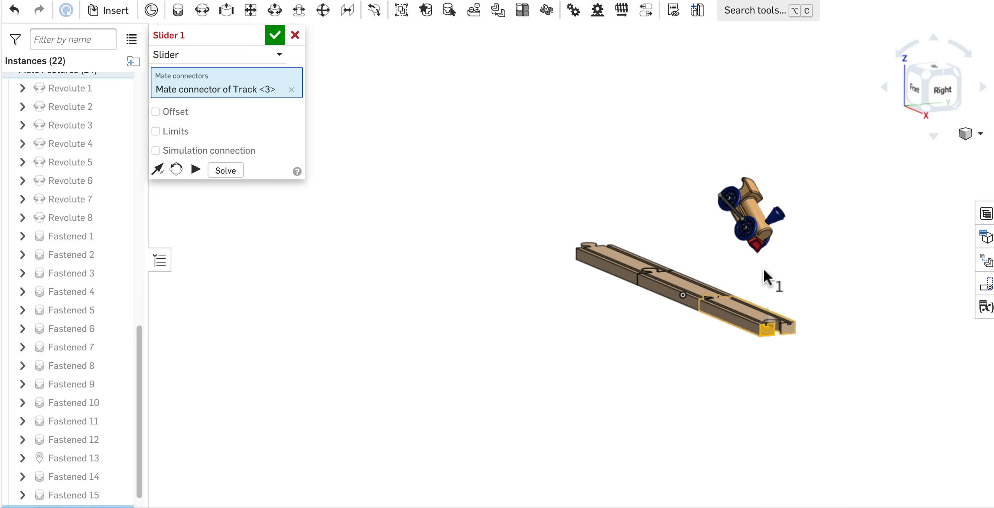
right_click_drag(764, 270, 743, 221)
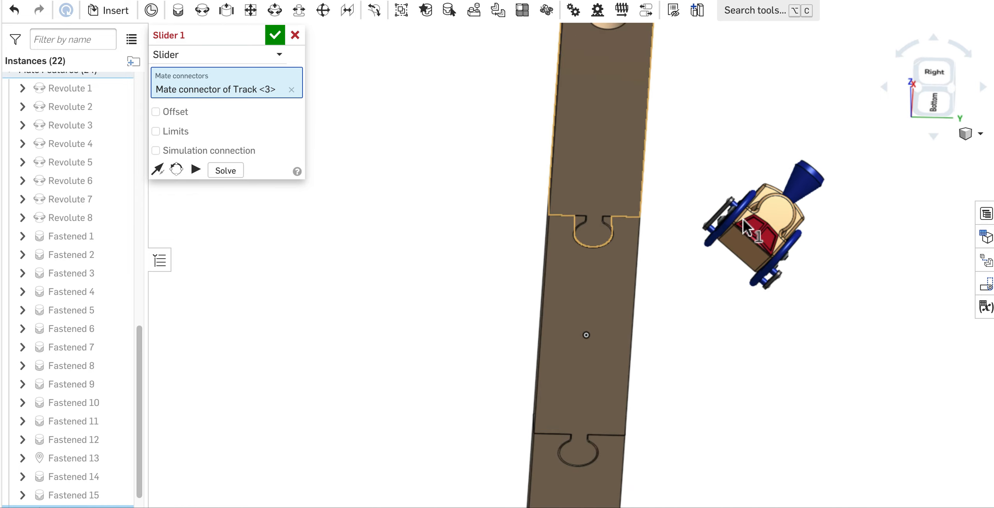
scroll(743, 221, "up", 10)
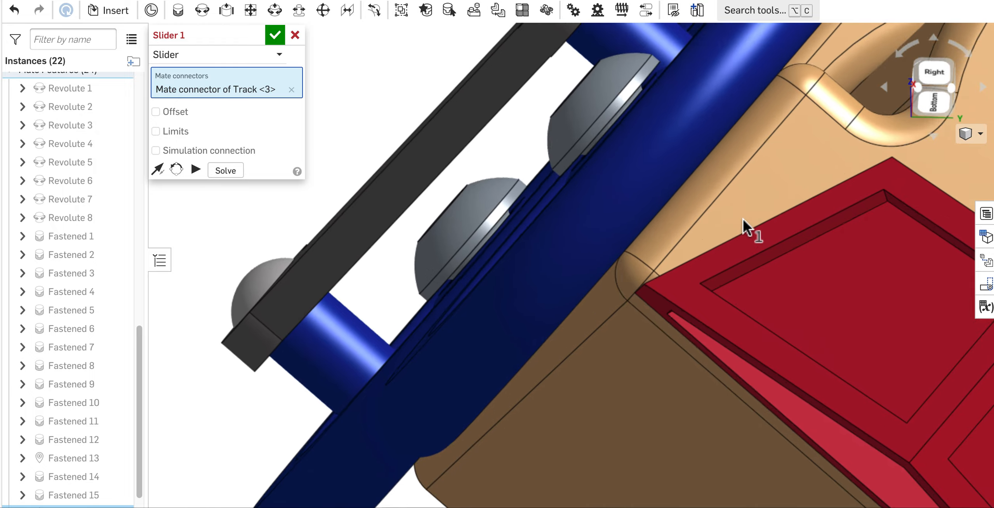
scroll(743, 222, "up", 2)
scroll(740, 182, "down", 10)
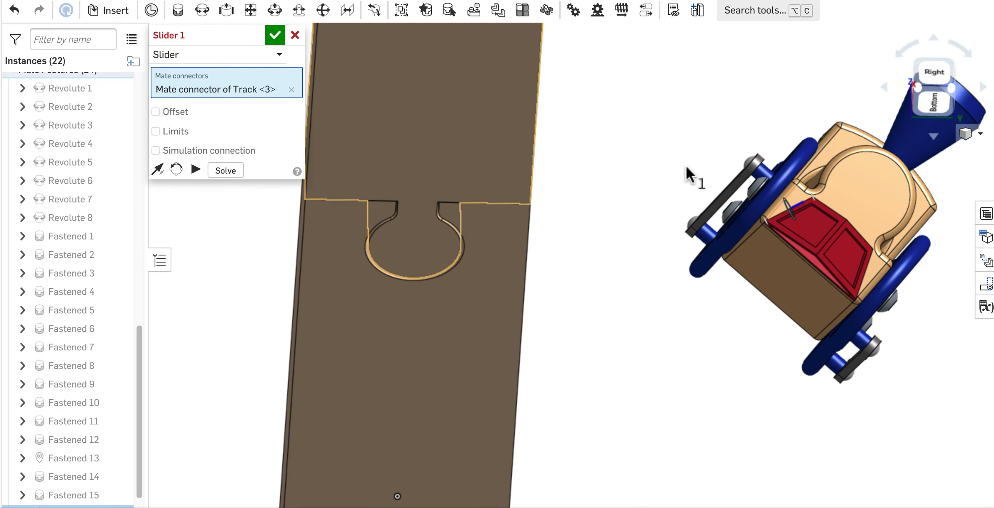
right_click_drag(643, 160, 640, 200)
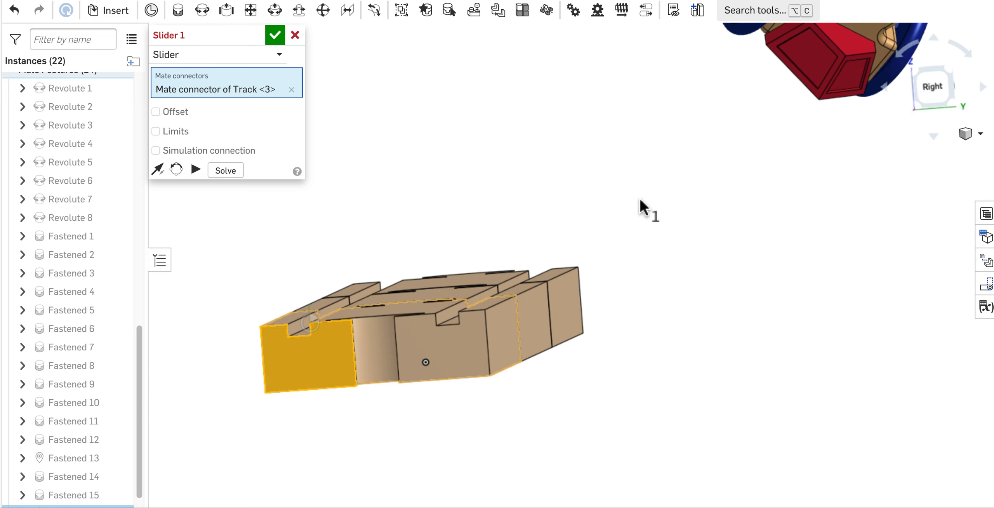
right_click_drag(555, 240, 560, 240)
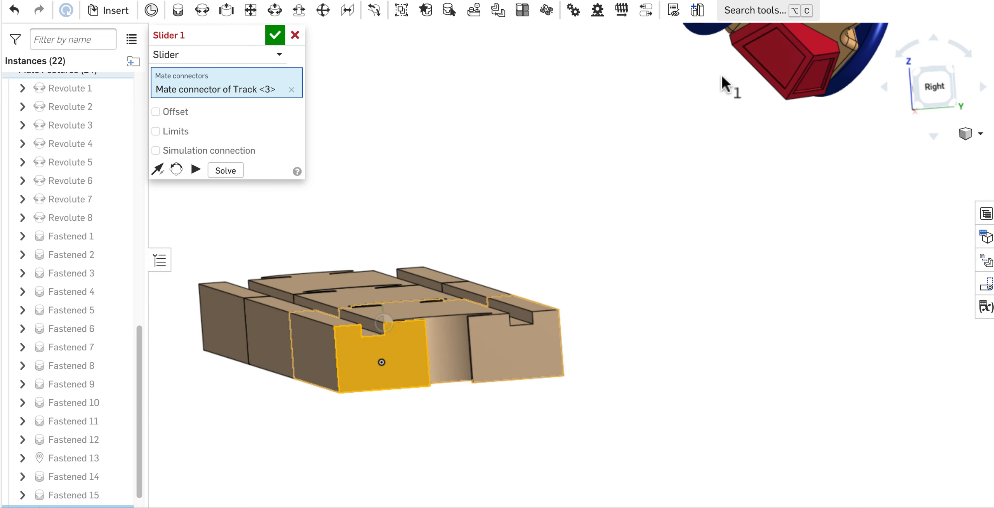
middle_click_drag(722, 88, 714, 220)
scroll(714, 219, "up", 10)
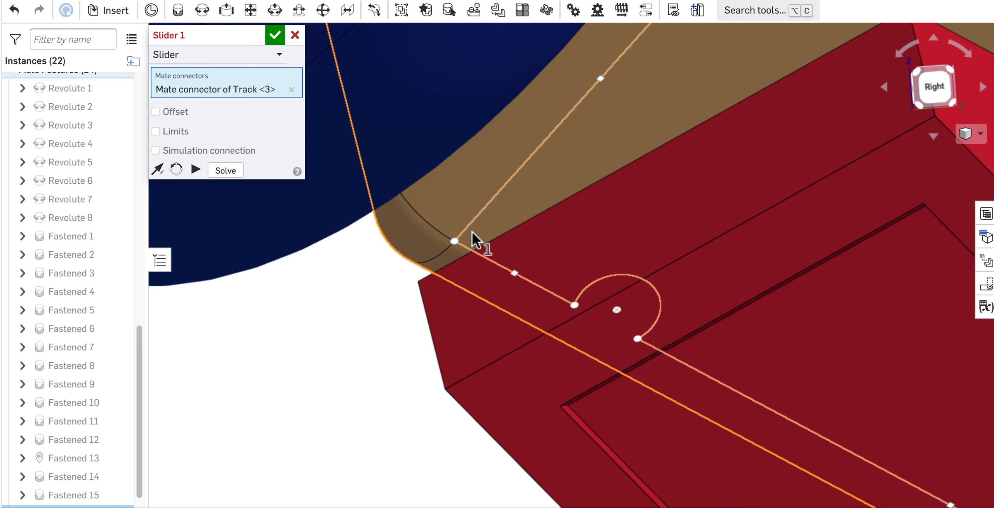
left_click(466, 251)
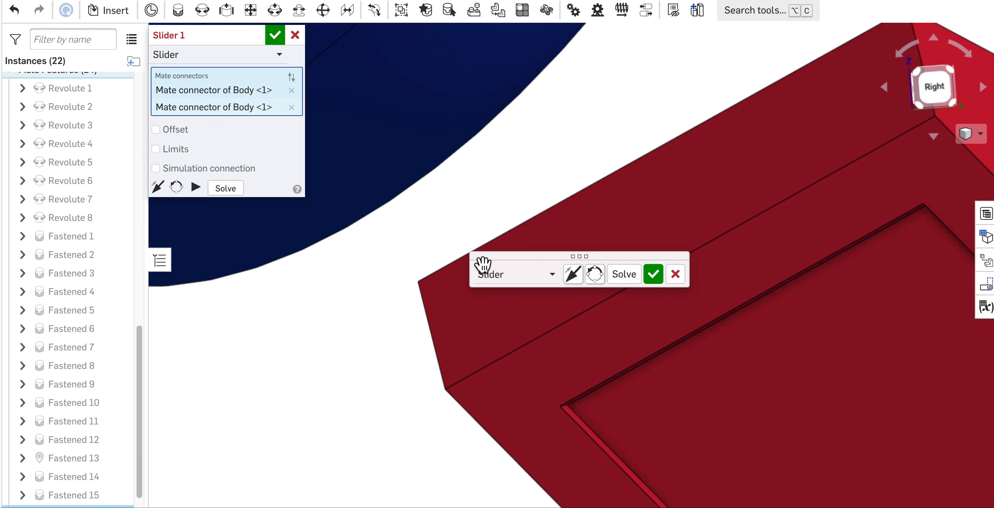
Solve the Slider mate, and try replacing its second connector with the inner top groove corner on Track <3>.
scroll(559, 162, "down", 5)
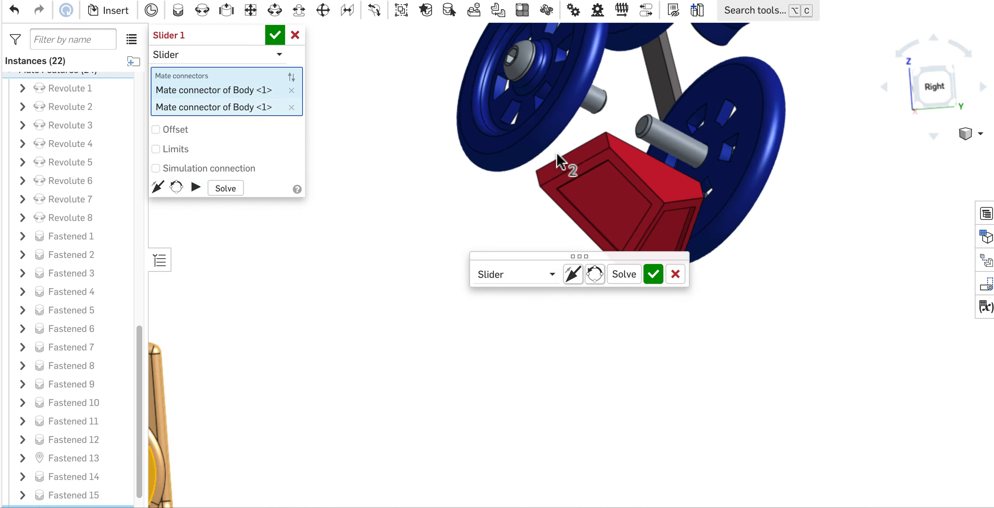
scroll(559, 162, "down", 4)
mouse_move(476, 212)
right_mouse_down()
mouse_move(481, 203)
mouse_move(474, 208)
right_mouse_up()
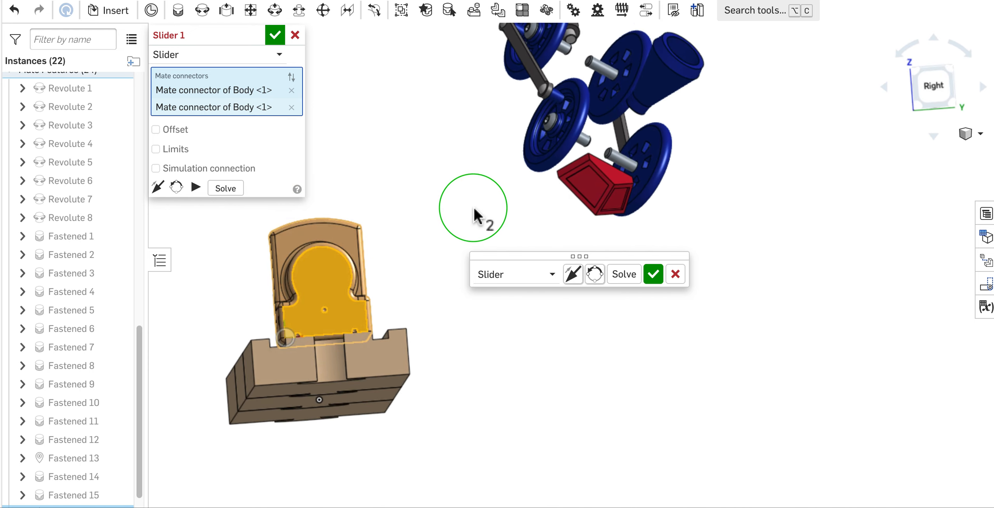
left_click(624, 274)
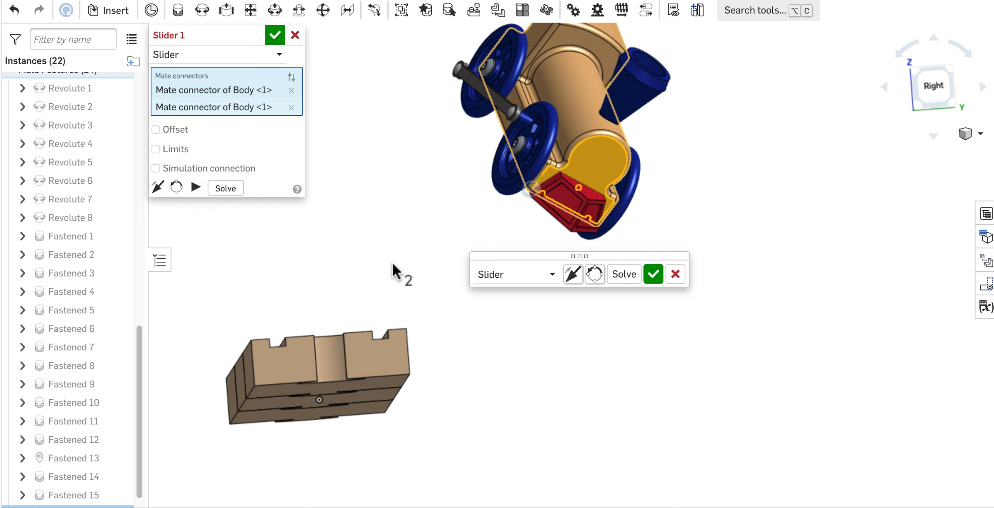
mouse_move(392, 268)
right_mouse_down()
mouse_move(408, 282)
mouse_move(401, 274)
right_mouse_up()
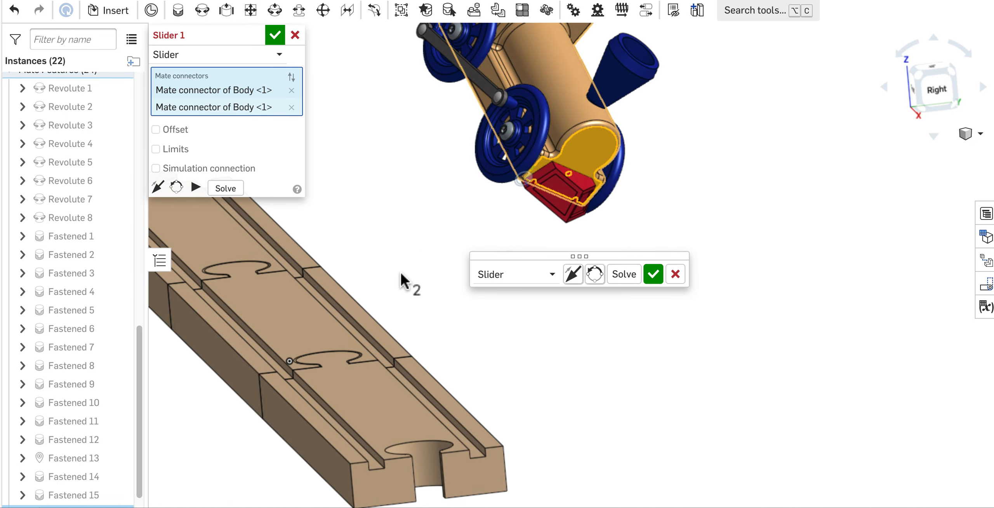
left_click(291, 108)
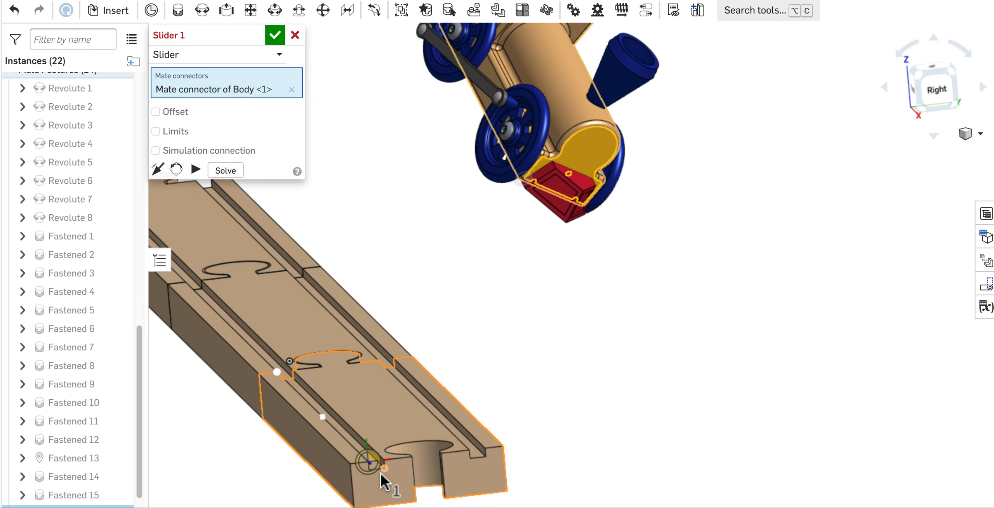
scroll(382, 481, "up", 10)
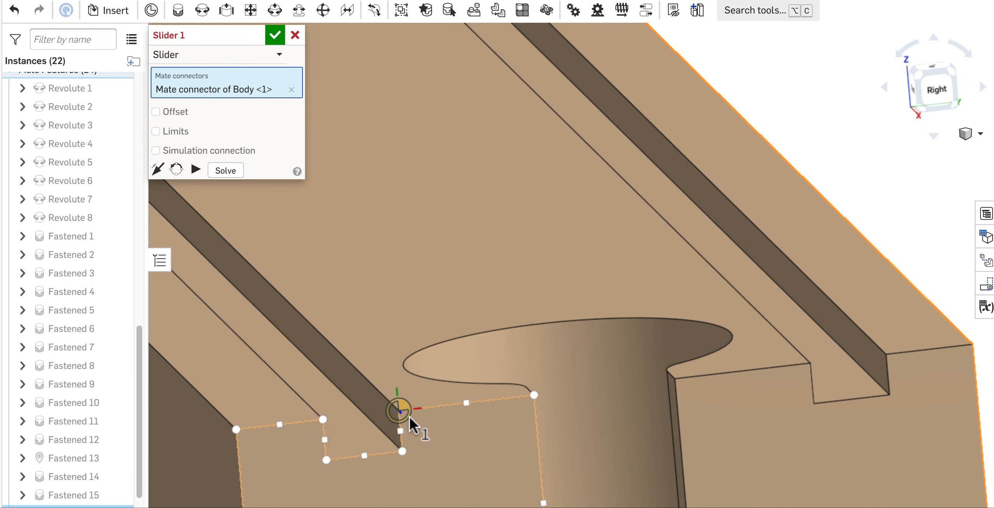
left_click(403, 413)
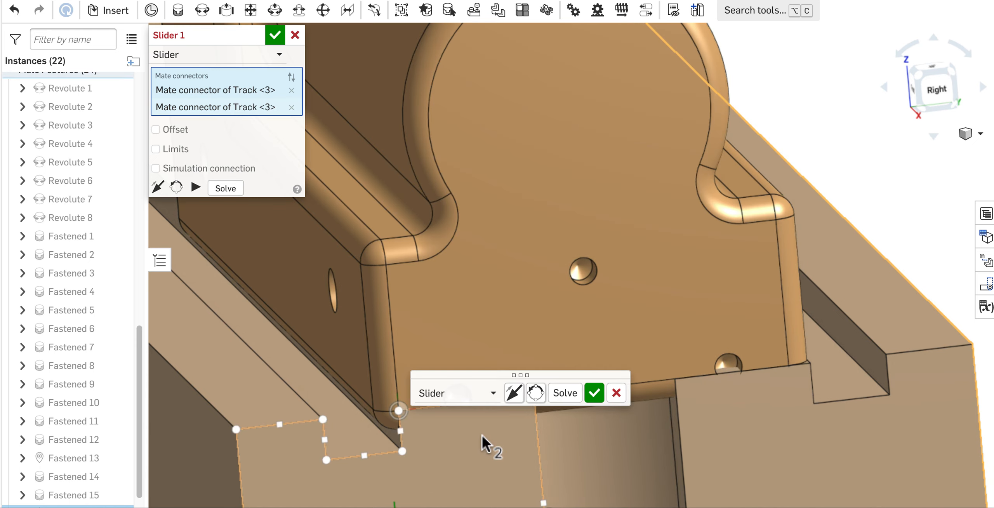
left_click(567, 399)
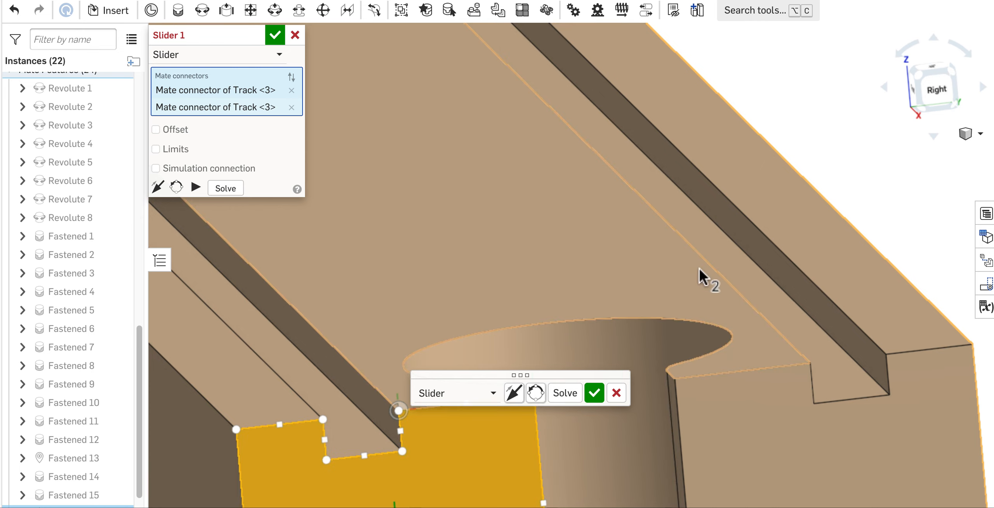
Retry the Slider mate with the train body's lower front corner in place of the second connector, and discard the mate.
scroll(703, 268, "down", 10)
scroll(705, 267, "down", 5)
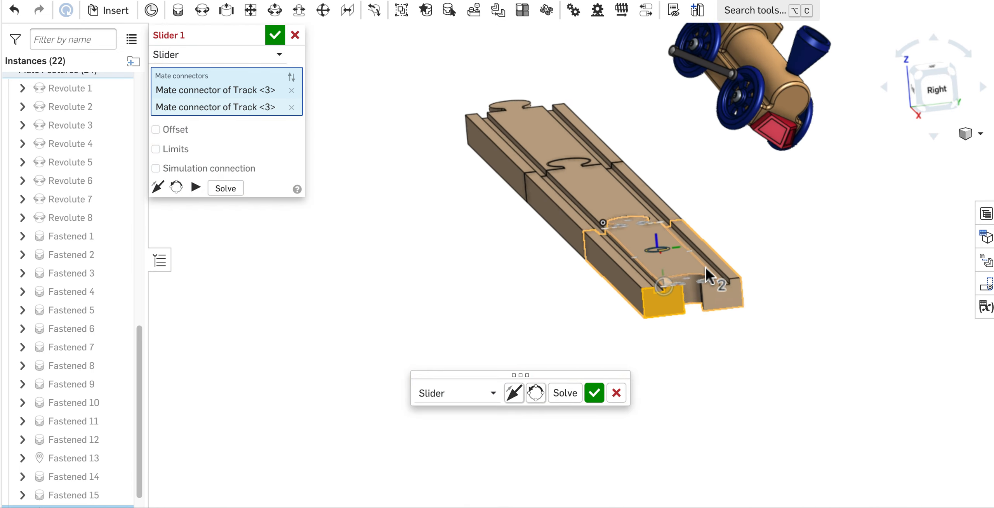
left_click(291, 107)
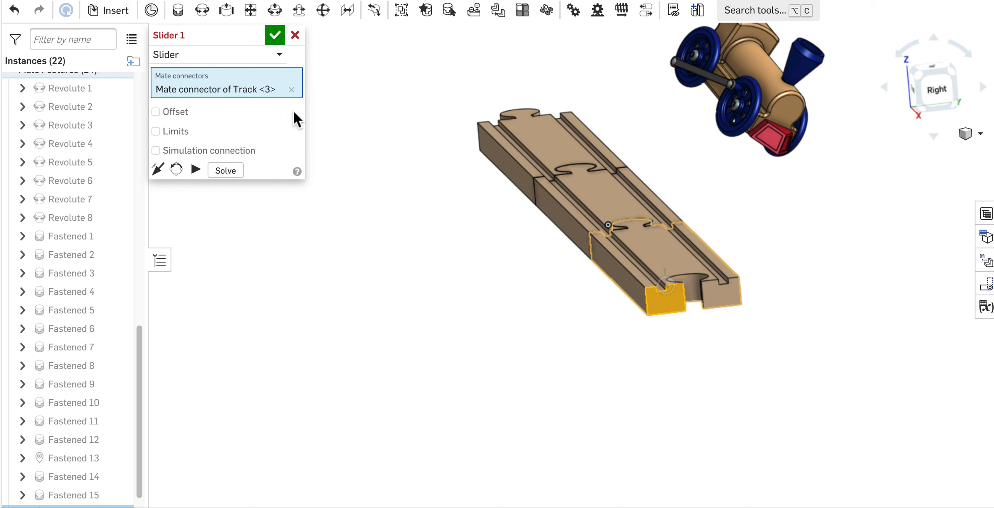
scroll(659, 312, "up", 4)
scroll(662, 318, "up", 3)
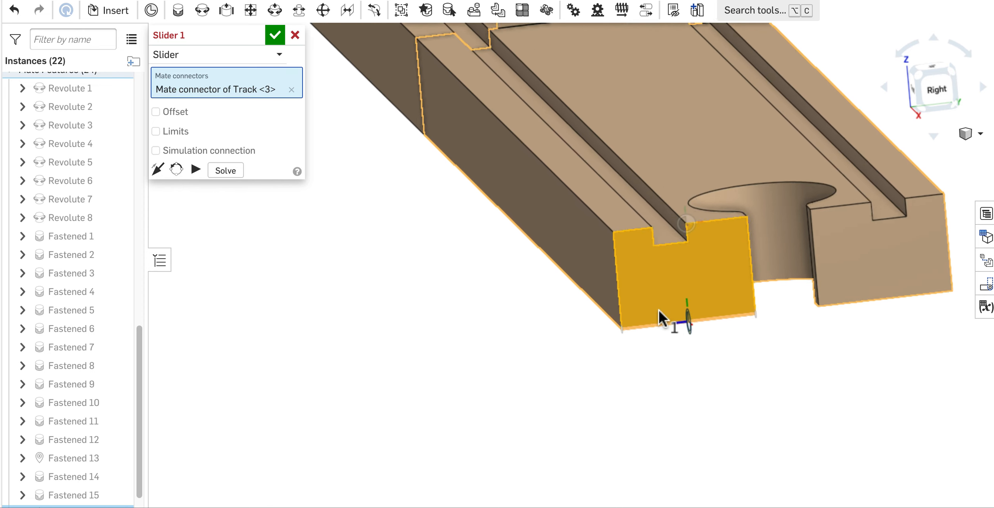
scroll(662, 316, "down", 10)
scroll(735, 200, "up", 6)
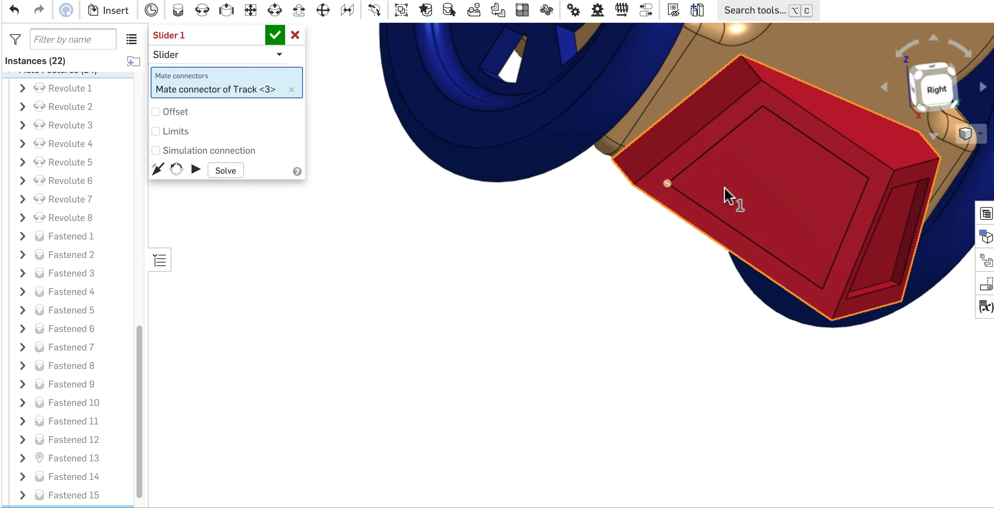
scroll(684, 117, "up", 1)
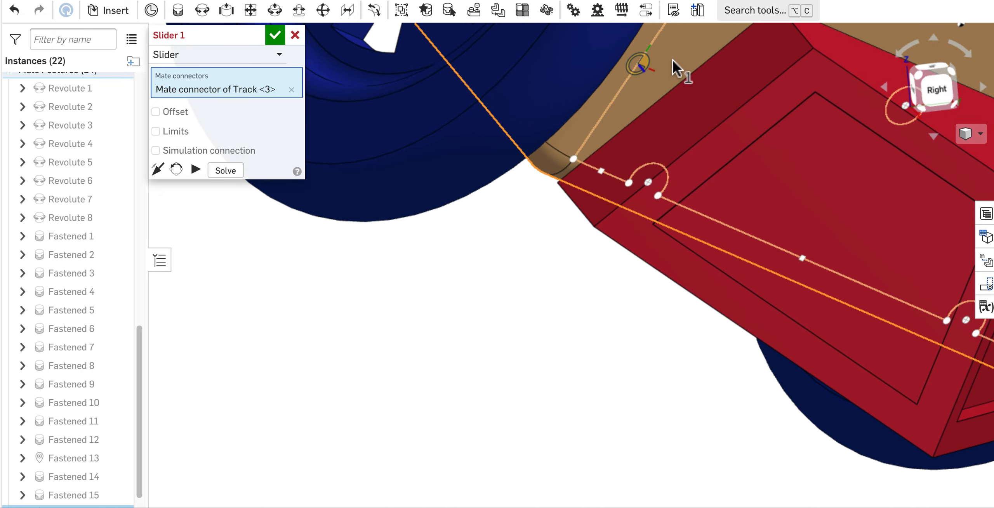
left_click(580, 157)
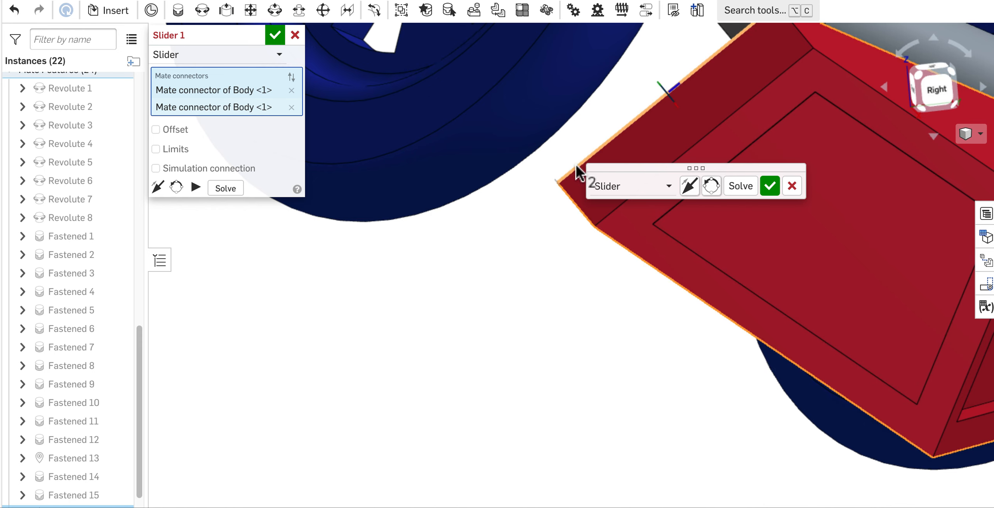
left_click(232, 191)
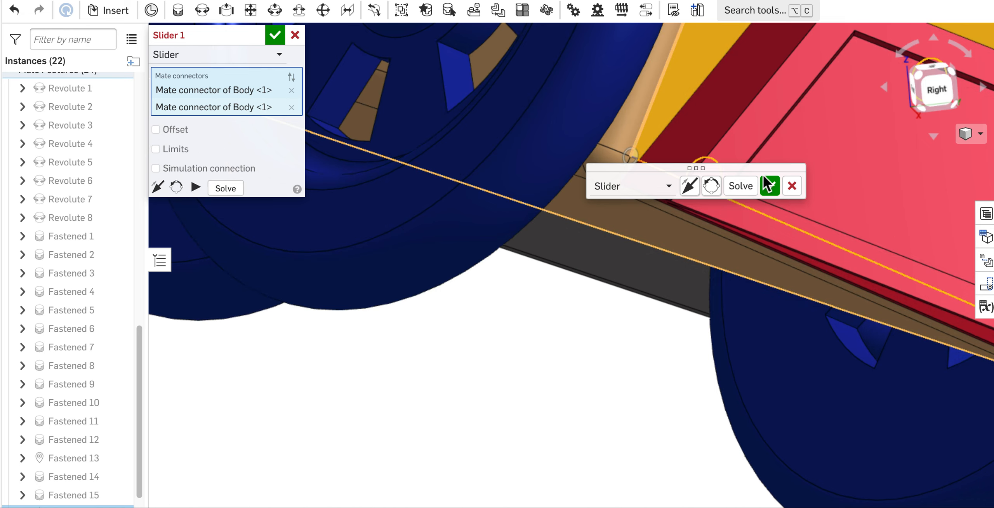
left_click(294, 38)
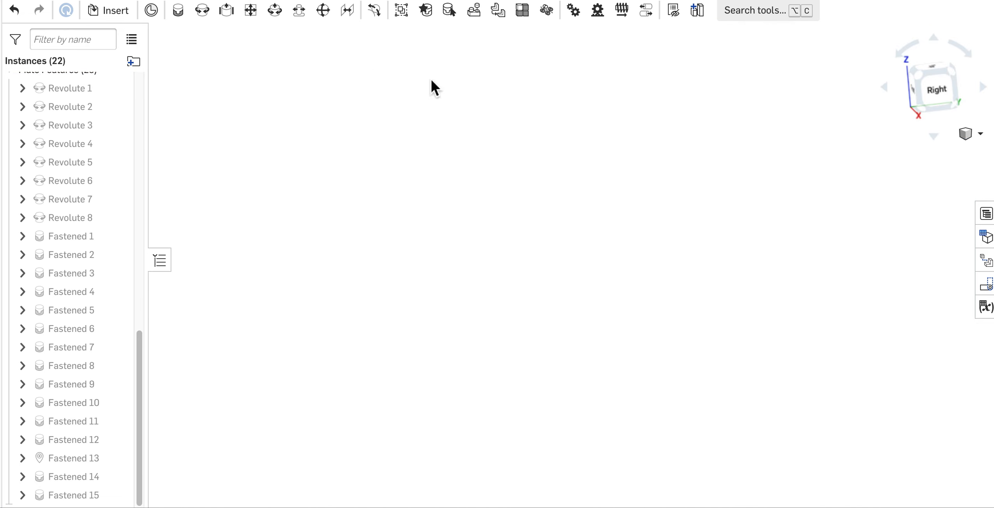
Start a new Slider mate from the inner top corner of the groove at Track <3>'s open end.
scroll(463, 232, "down", 10)
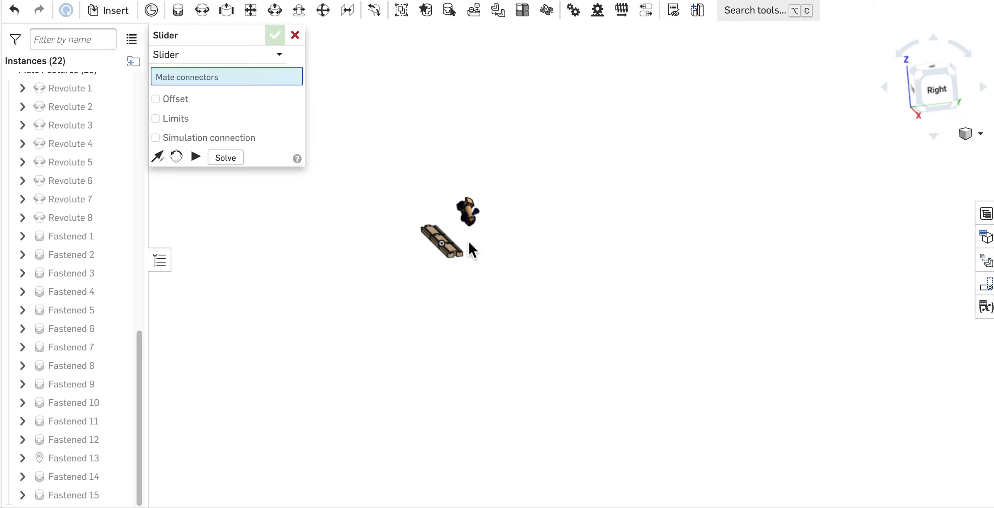
scroll(464, 244, "up", 6)
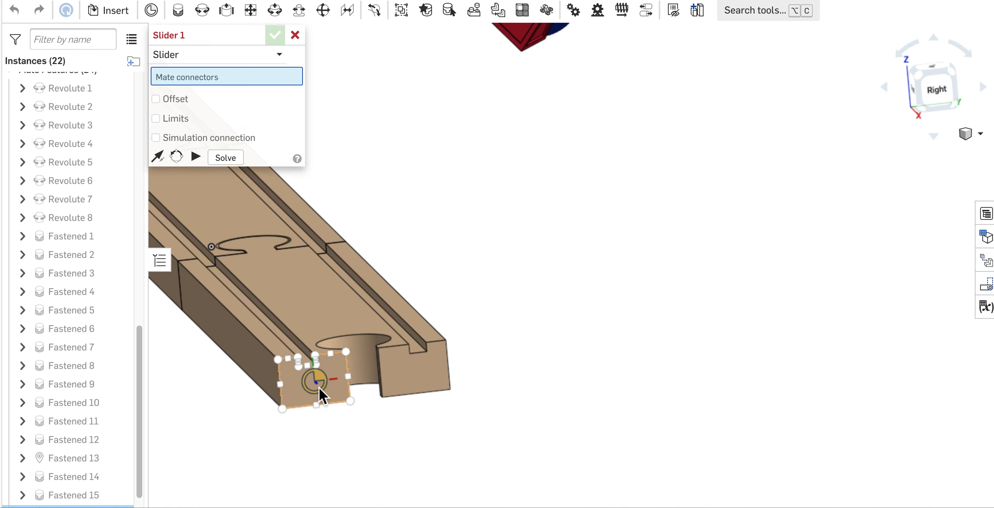
scroll(317, 390, "up", 8)
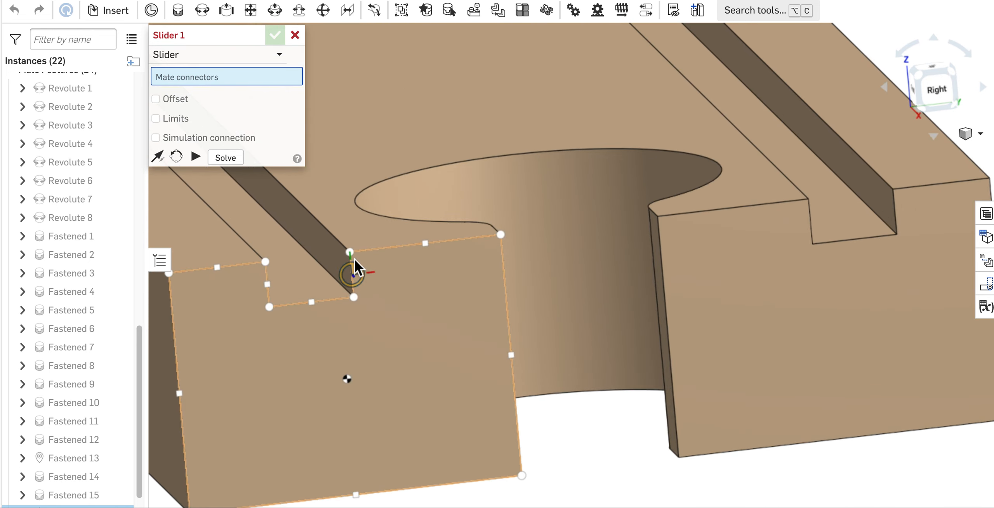
scroll(349, 255, "down", 3)
left_click(348, 261)
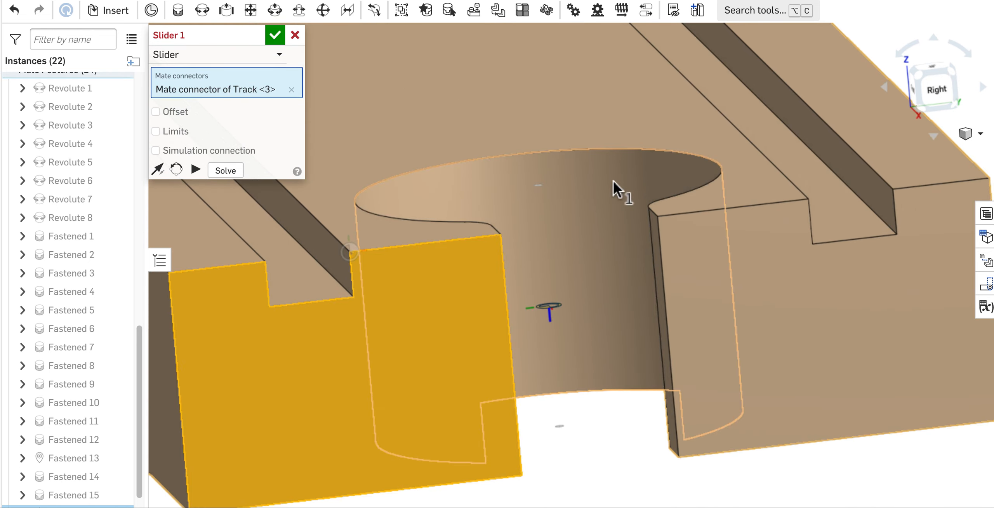
Add the train body's lower front corner as the second connector of the Slider mate.
scroll(618, 190, "down", 3)
scroll(617, 190, "down", 5)
mouse_move(683, 73)
right_mouse_down()
mouse_move(680, 39)
mouse_move(684, 62)
right_mouse_up()
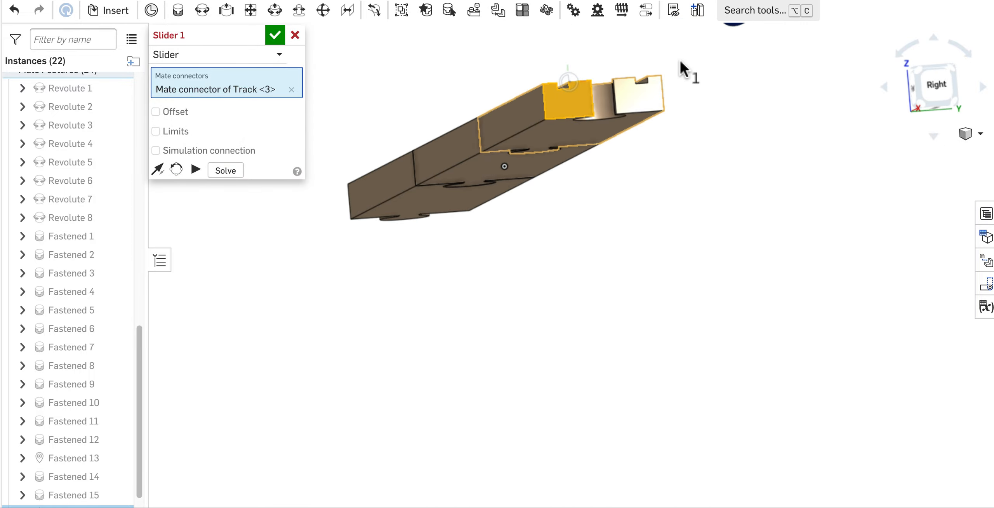
middle_click_drag(680, 62, 615, 295)
scroll(655, 226, "up", 5)
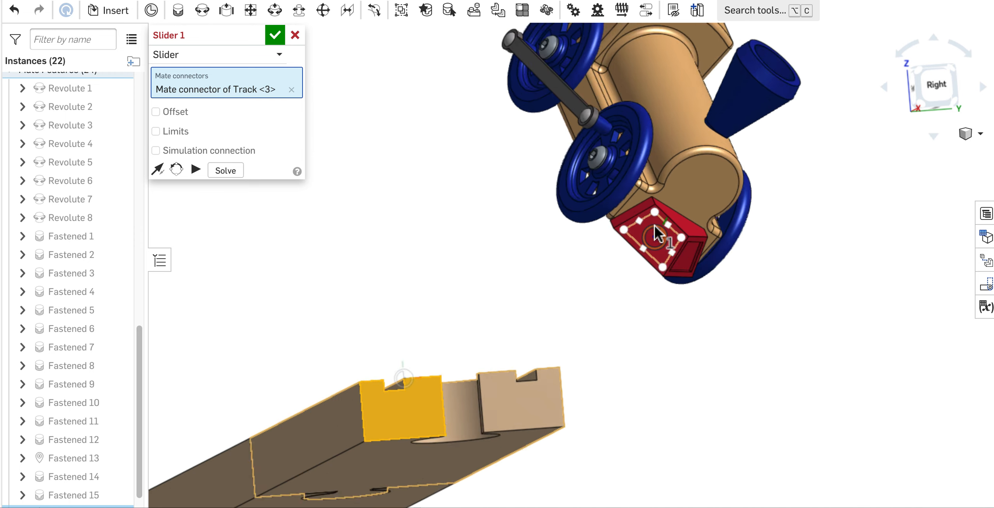
scroll(657, 233, "up", 5)
scroll(595, 199, "down", 4)
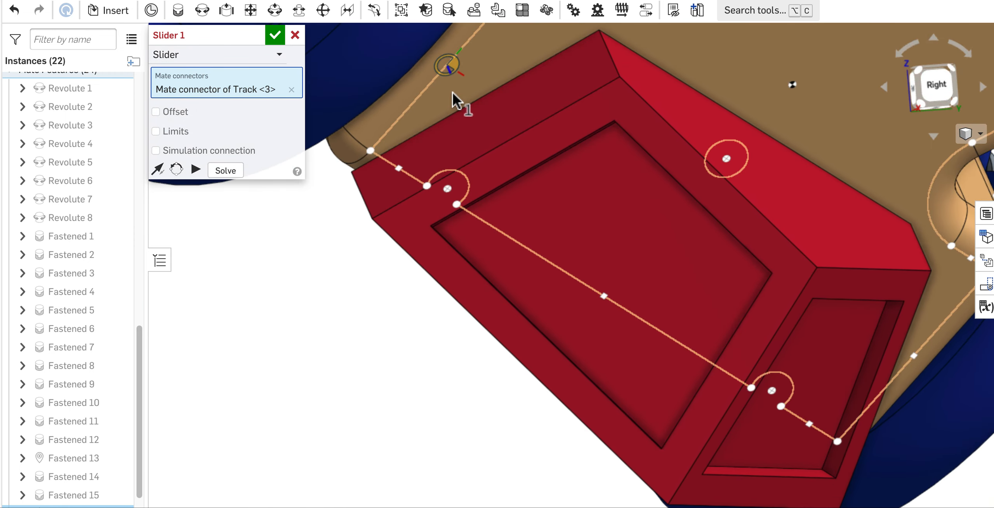
left_click(375, 150)
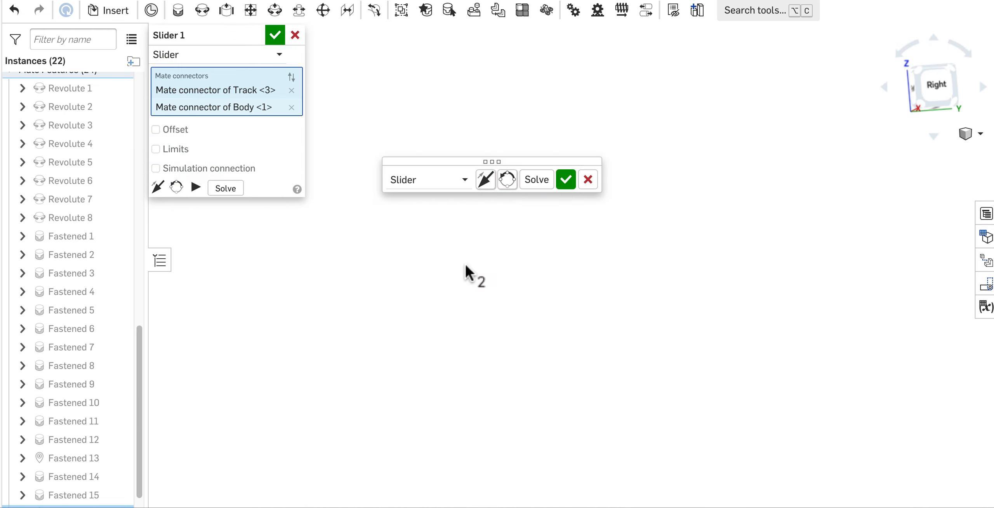
Turn on the Slider mate's offset and set its X distance to 0.05 in.
scroll(465, 266, "down", 10)
mouse_move(465, 267)
right_mouse_down()
mouse_move(443, 300)
mouse_move(458, 275)
right_mouse_up()
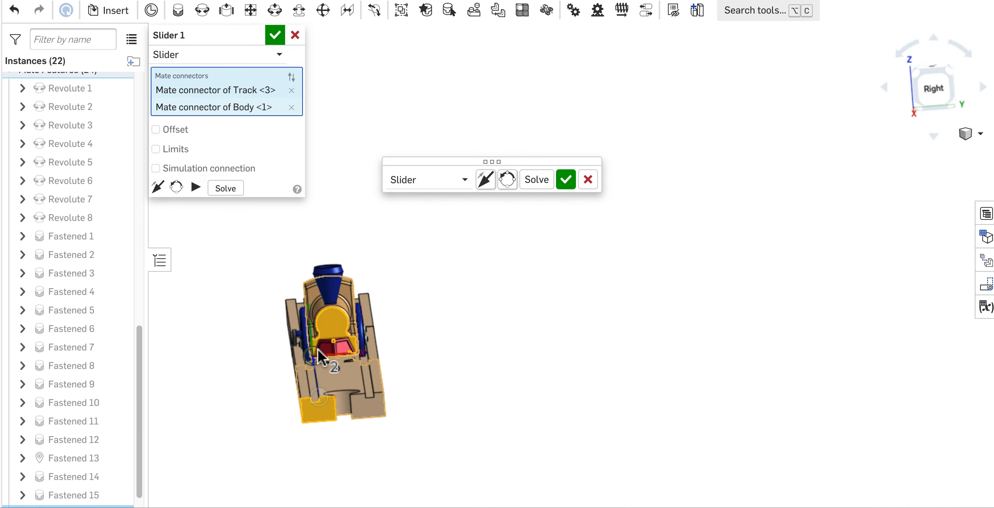
scroll(317, 348, "up", 10)
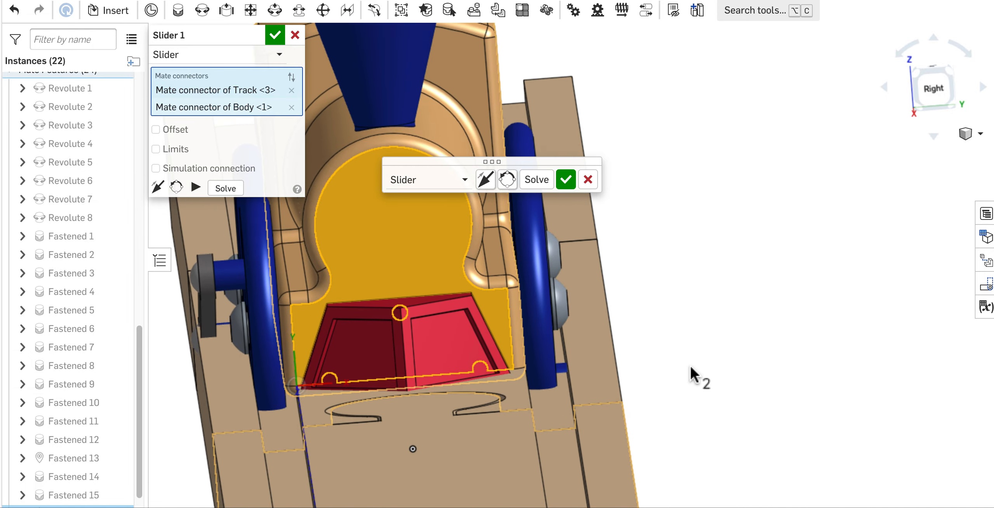
mouse_move(690, 367)
right_mouse_down()
mouse_move(694, 358)
mouse_move(704, 367)
mouse_move(669, 379)
mouse_move(691, 369)
right_mouse_up()
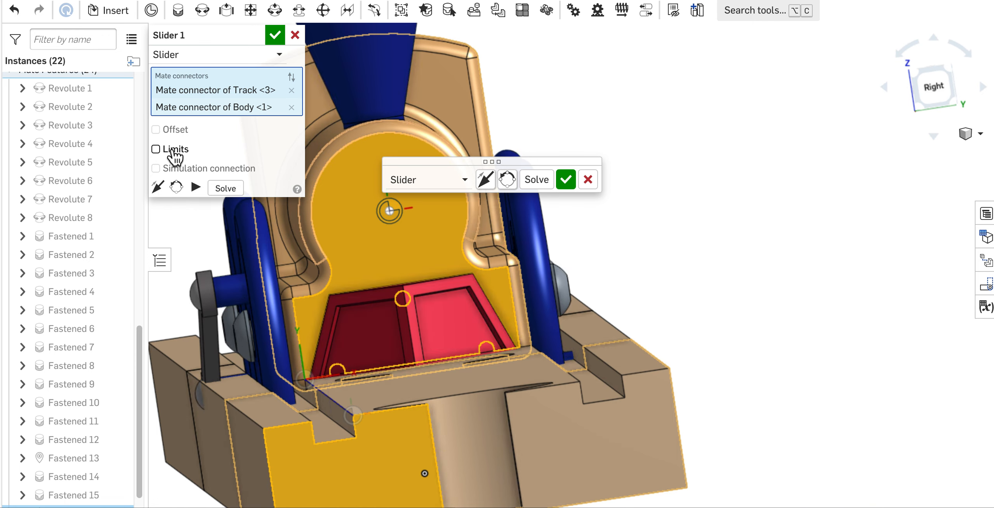
left_click(161, 132)
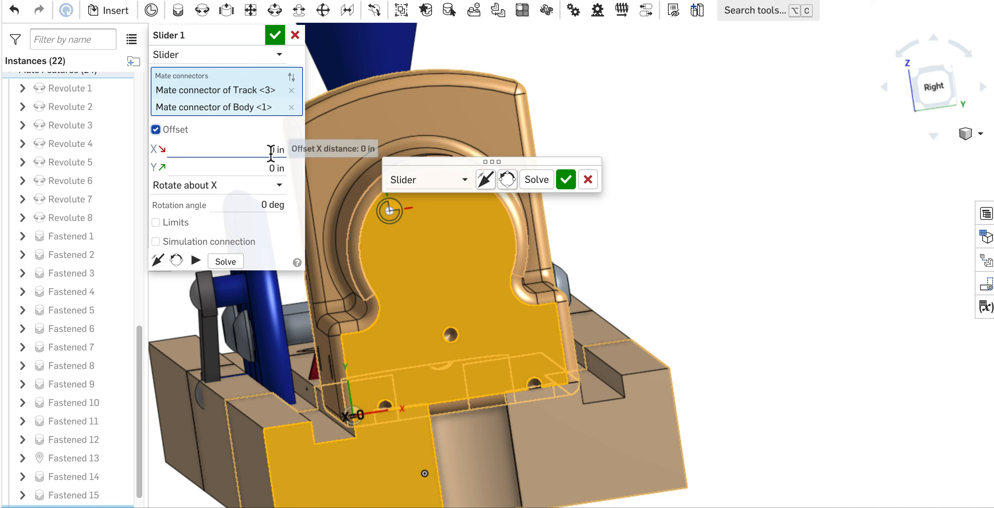
left_click(263, 151)
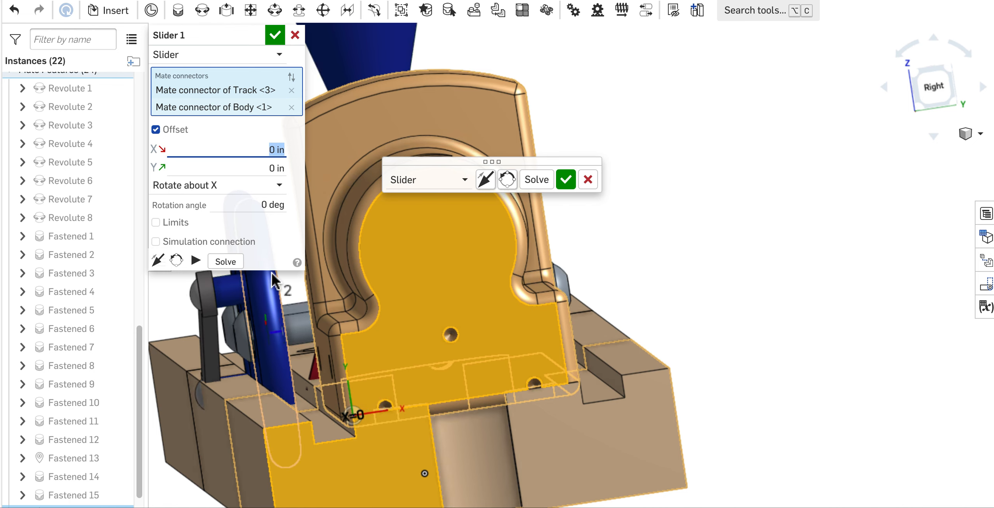
type(".05")
key("Return")
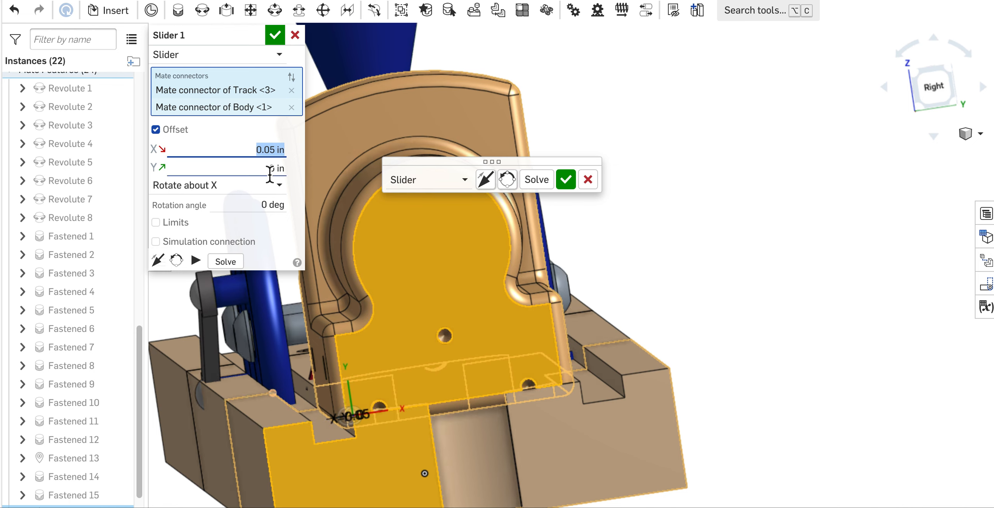
Change the Slider mate's X offset to -0.05 in and solve the mate.
key("BackSpace")
type("-")
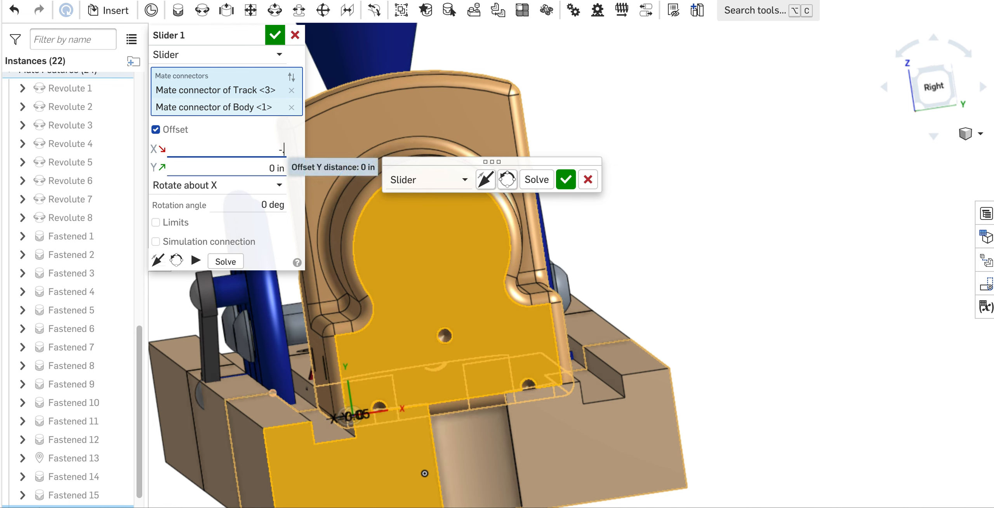
type(".05")
key("Return")
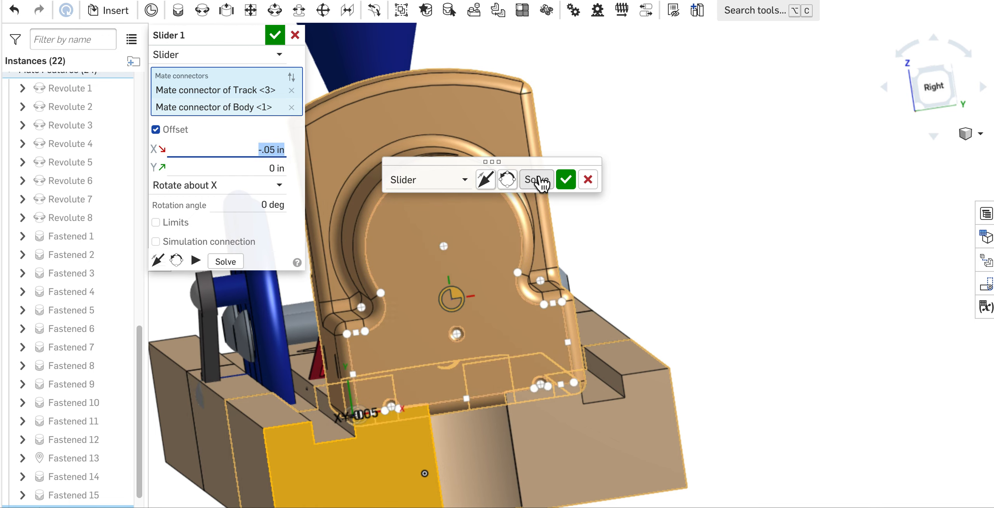
left_click(542, 180)
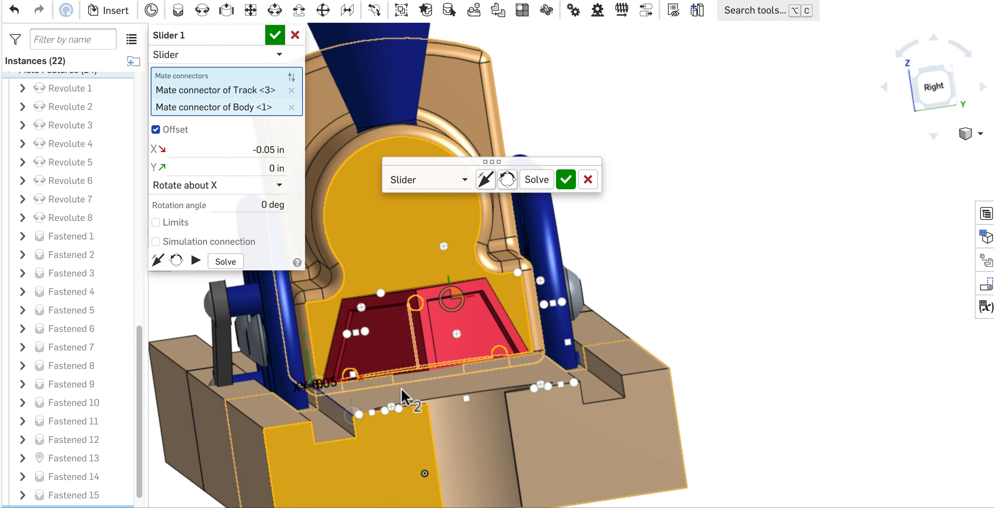
Set the Slider mate's Y offset to -0.54 in from the Right view and accept the mate.
right_click_drag(469, 425, 465, 424)
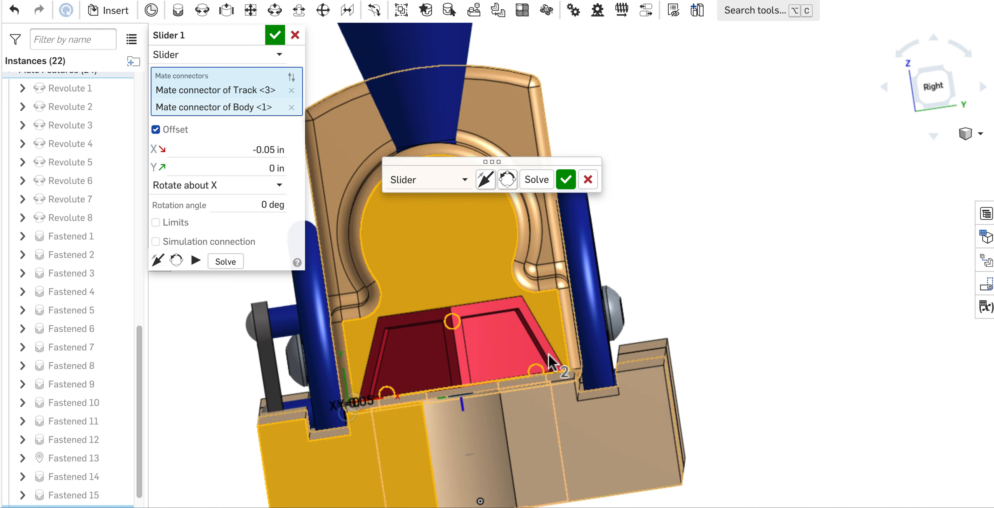
left_click(917, 91)
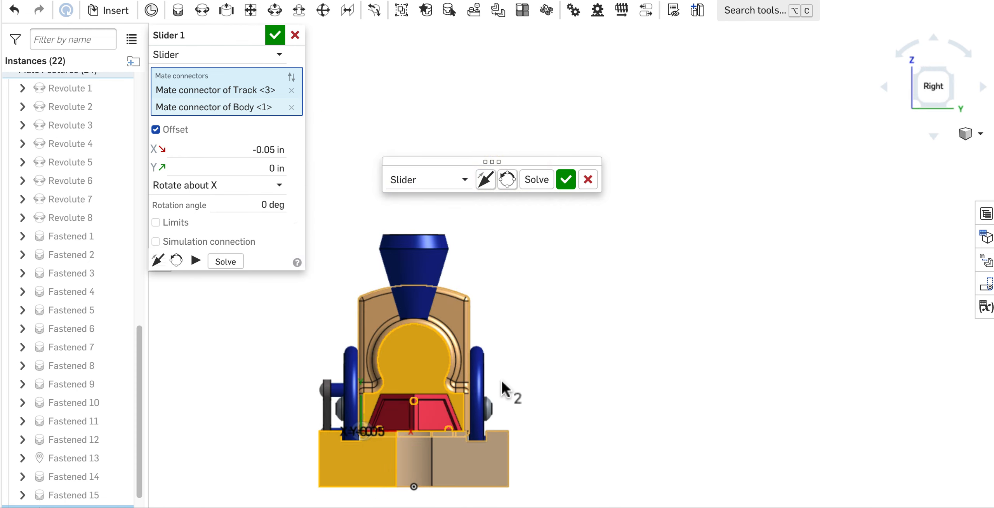
scroll(398, 470, "up", 2)
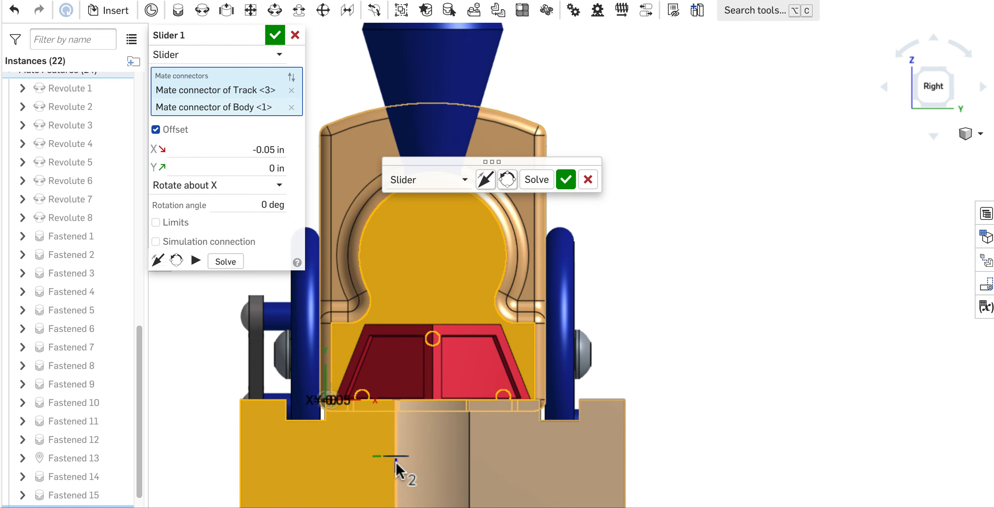
left_click(271, 166)
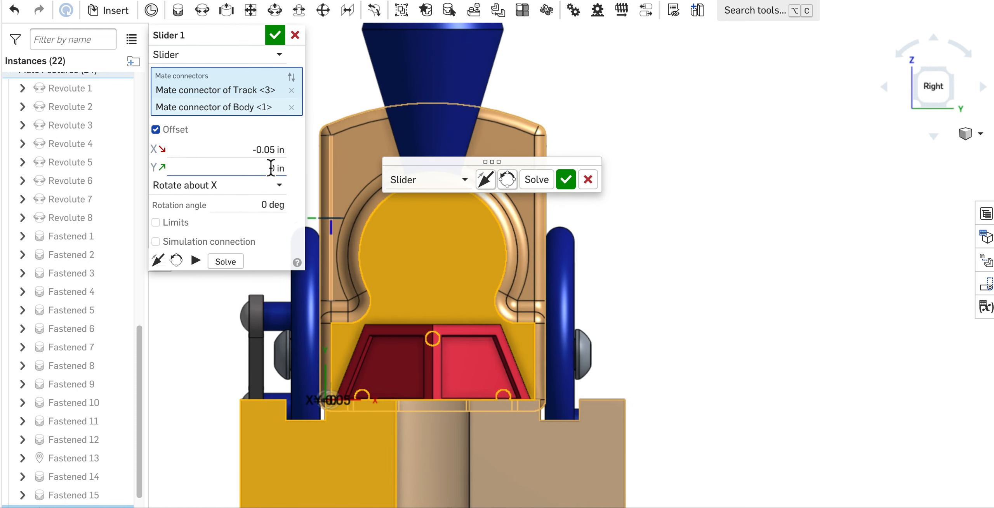
left_click(270, 167)
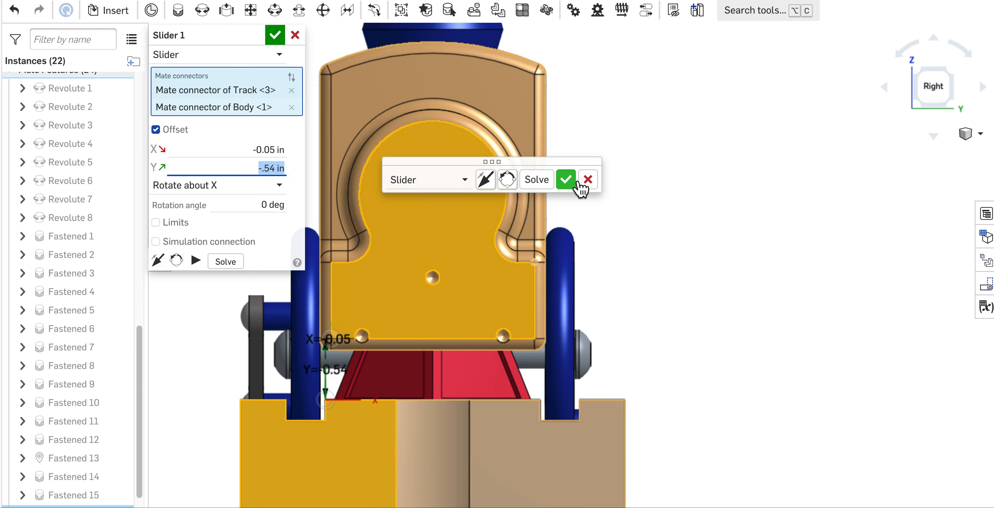
left_click(566, 179)
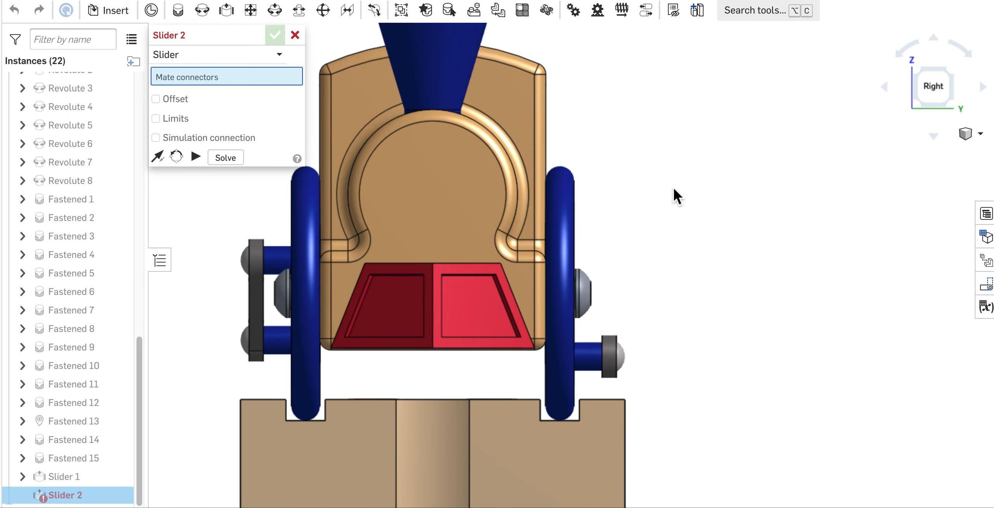
Slide the train along the track to test its motion, and cancel the empty second Slider mate.
right_click_drag(679, 158, 705, 164)
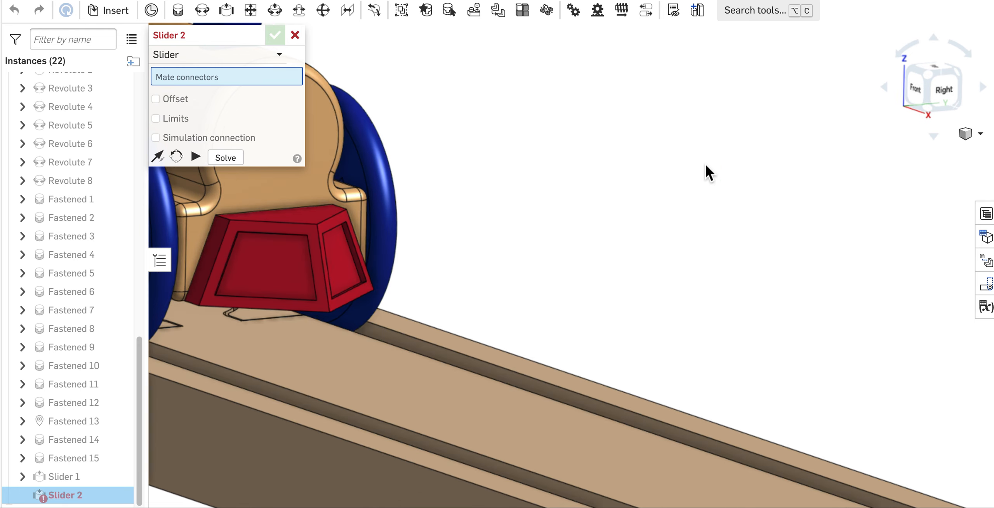
scroll(705, 163, "down", 5)
scroll(705, 164, "up", 5)
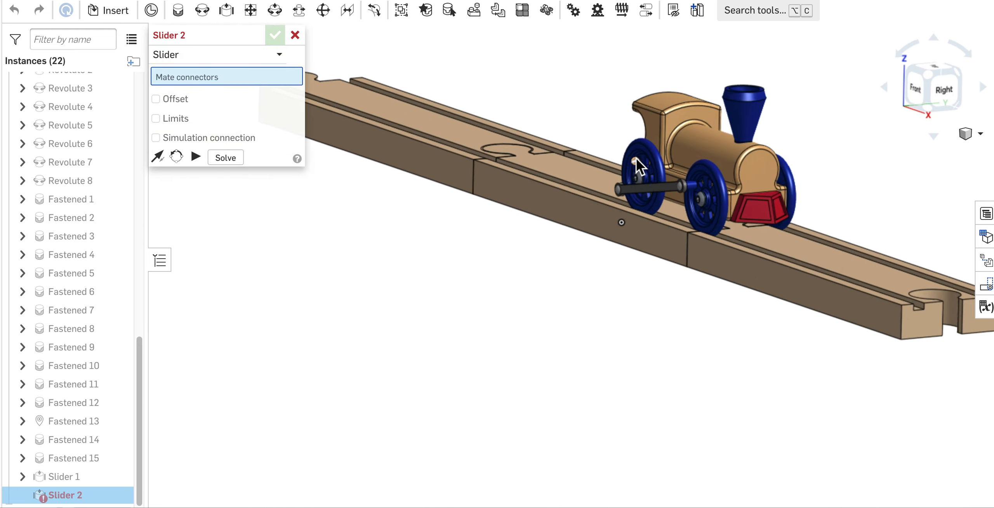
left_click_drag(626, 123, 716, 167)
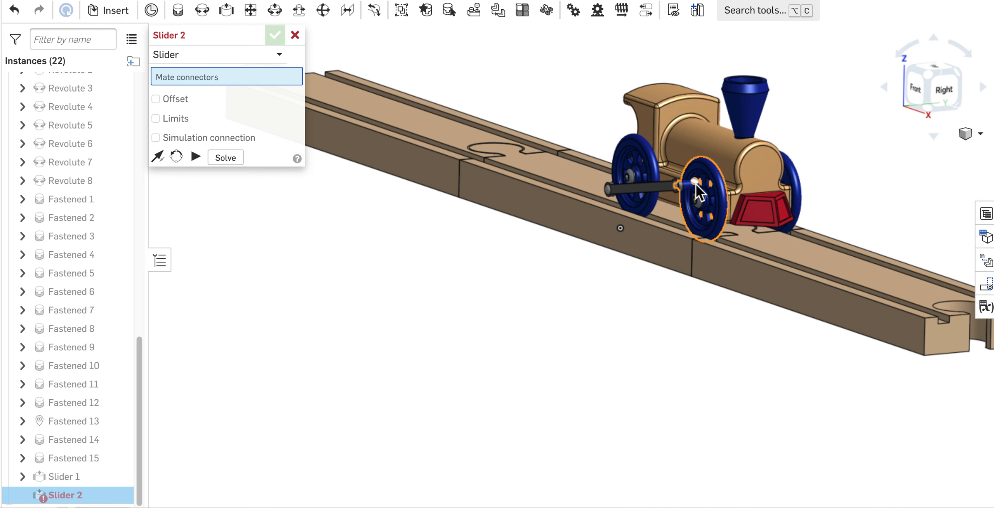
scroll(695, 183, "up", 5)
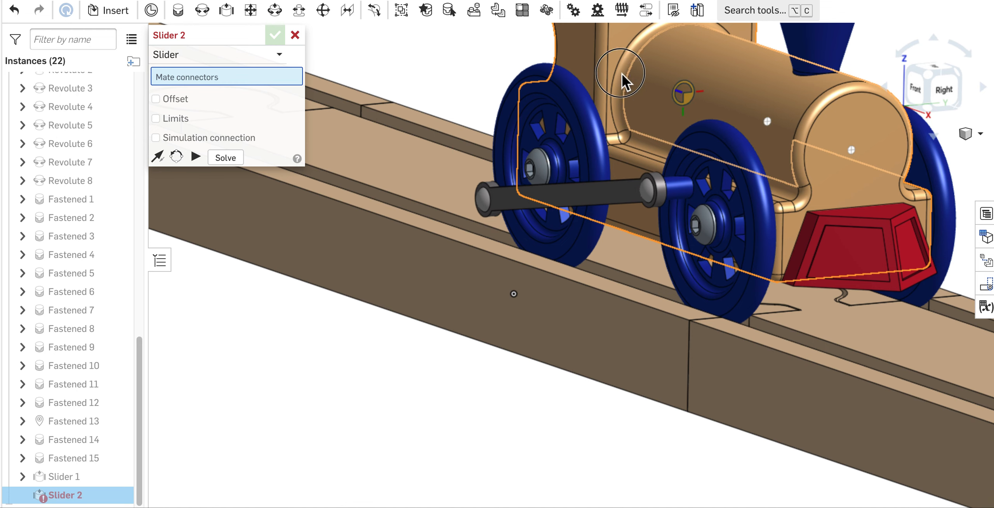
left_click_drag(621, 73, 793, 147)
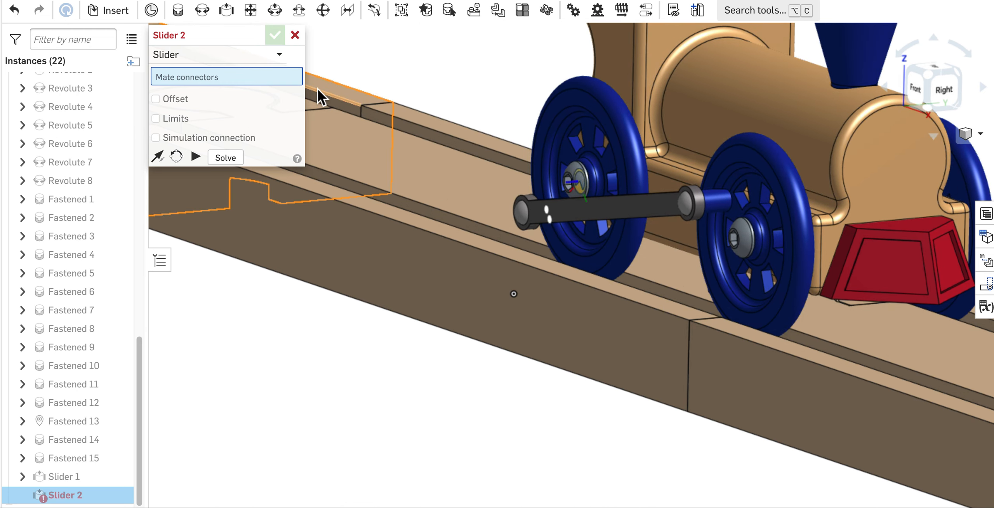
left_click(295, 35)
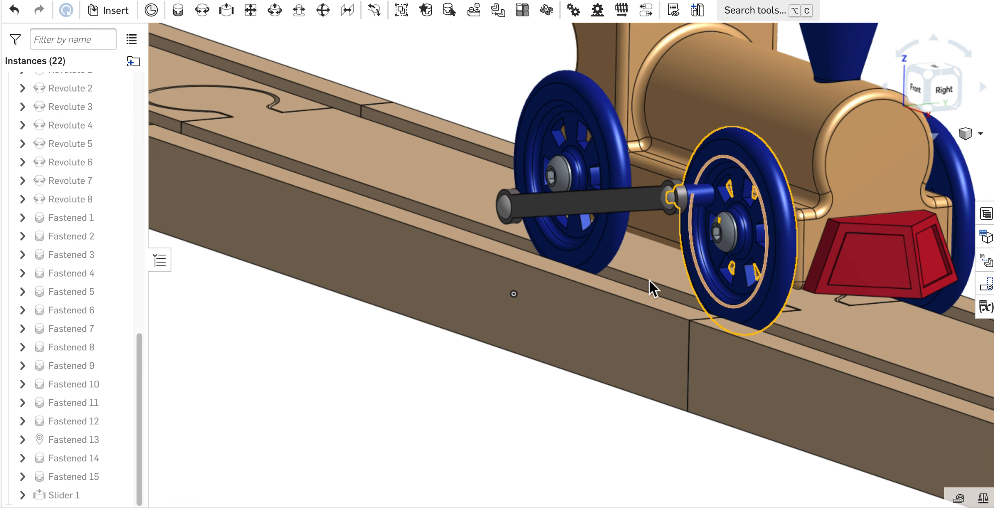
Start a Rack and pinion relation between the Slider 1 and Revolute 1 mates.
left_click(598, 11)
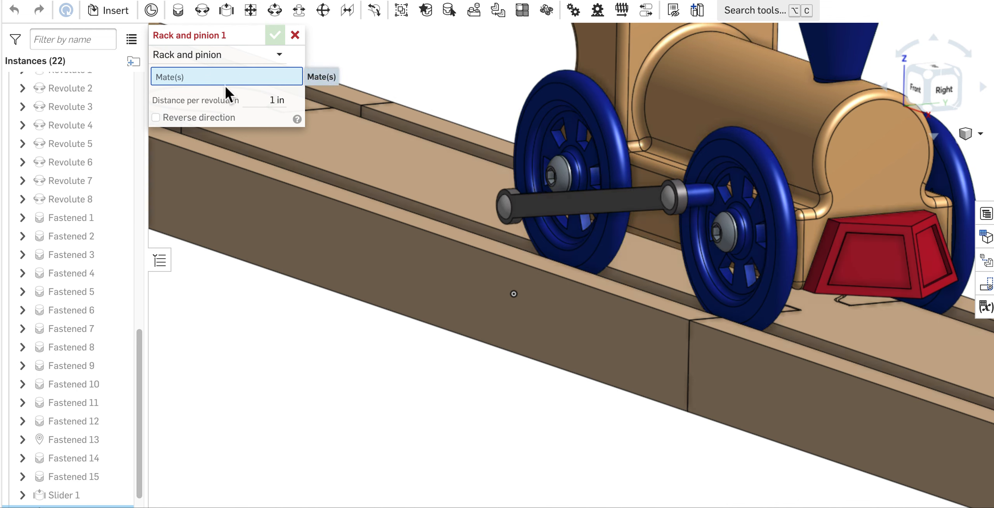
scroll(54, 450, "down", 1)
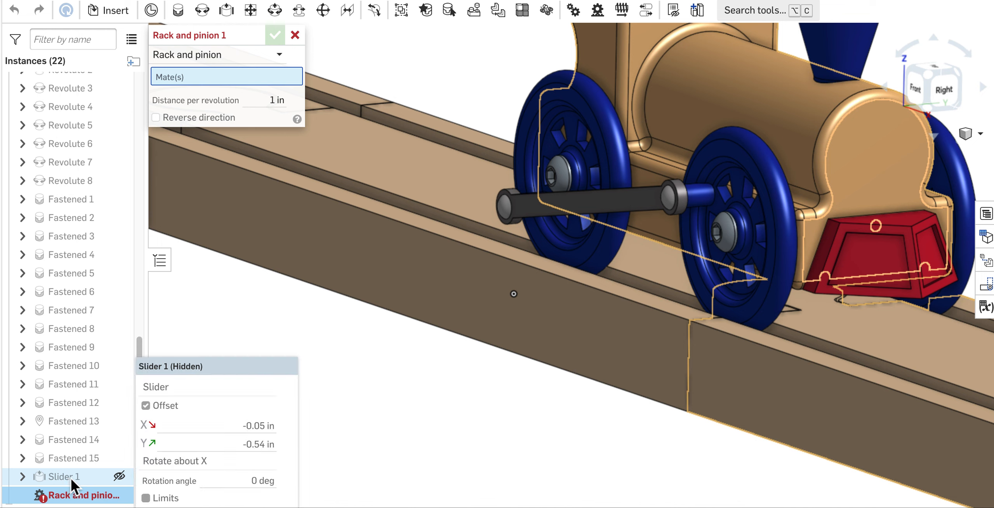
left_click(71, 479)
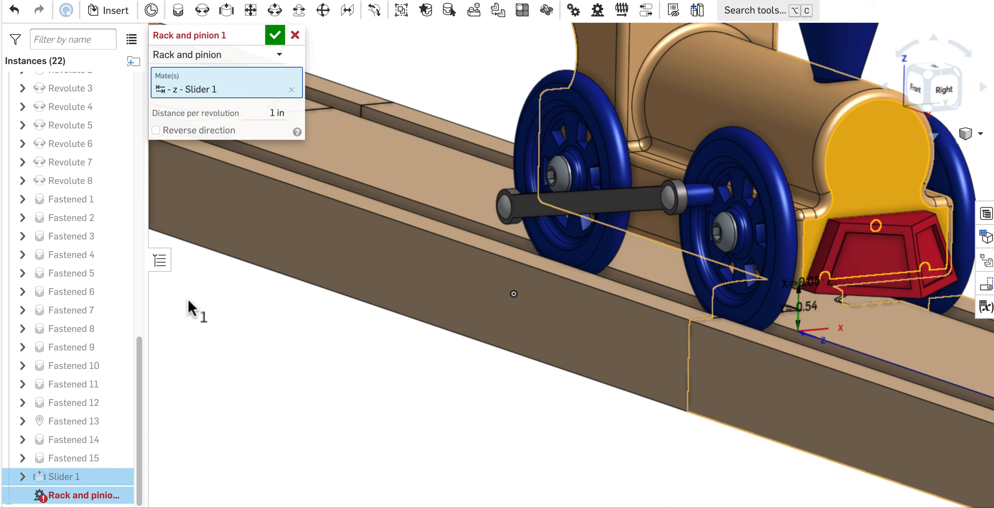
scroll(115, 151, "up", 6)
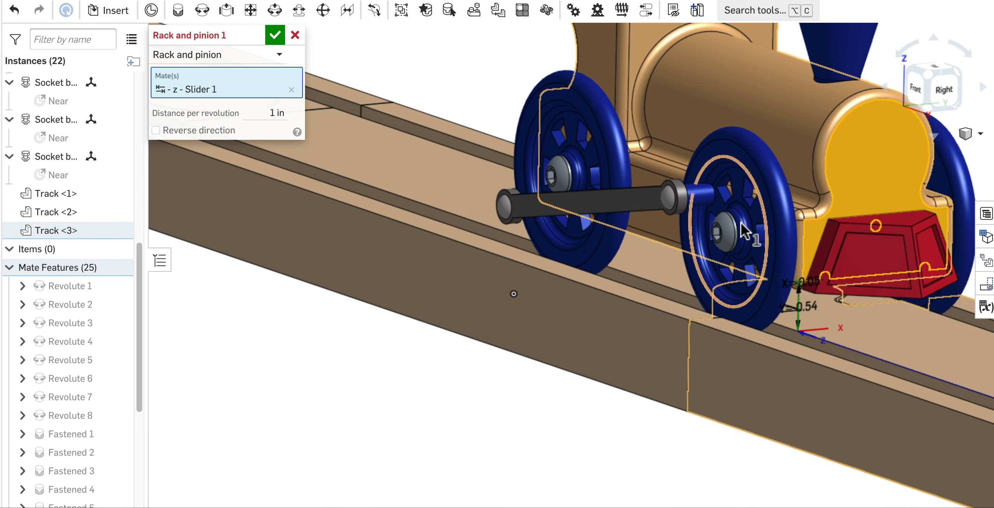
left_click(83, 287)
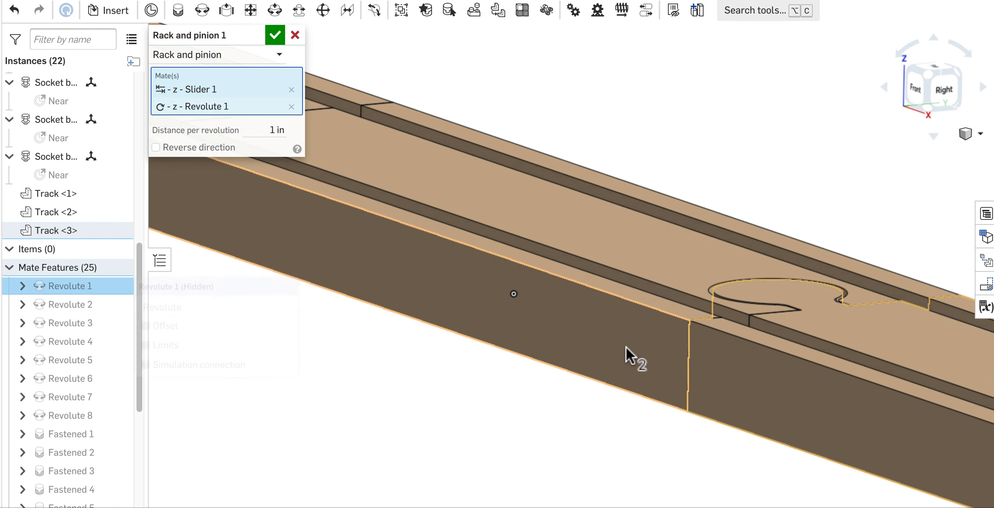
Move the train along the track to check how the related front wheel turns.
scroll(626, 352, "down", 10)
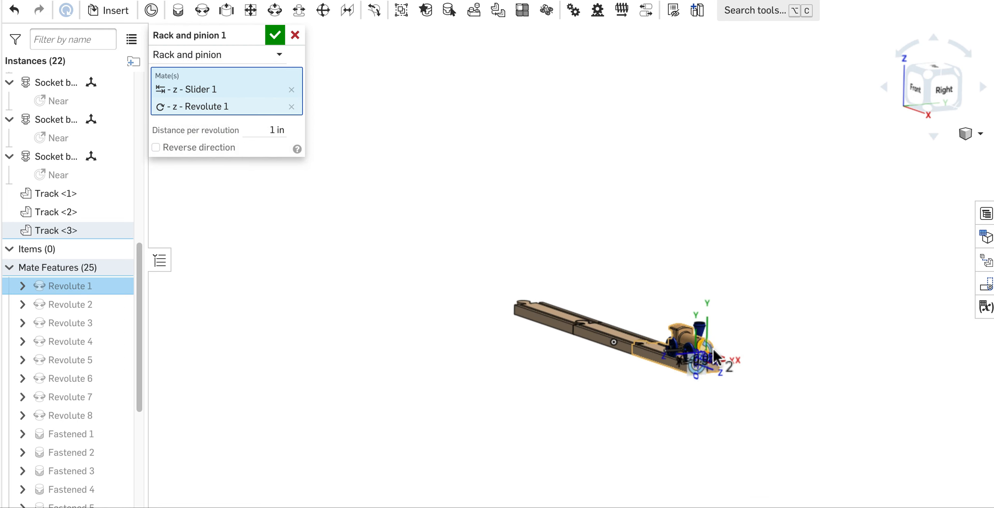
scroll(714, 356, "up", 10)
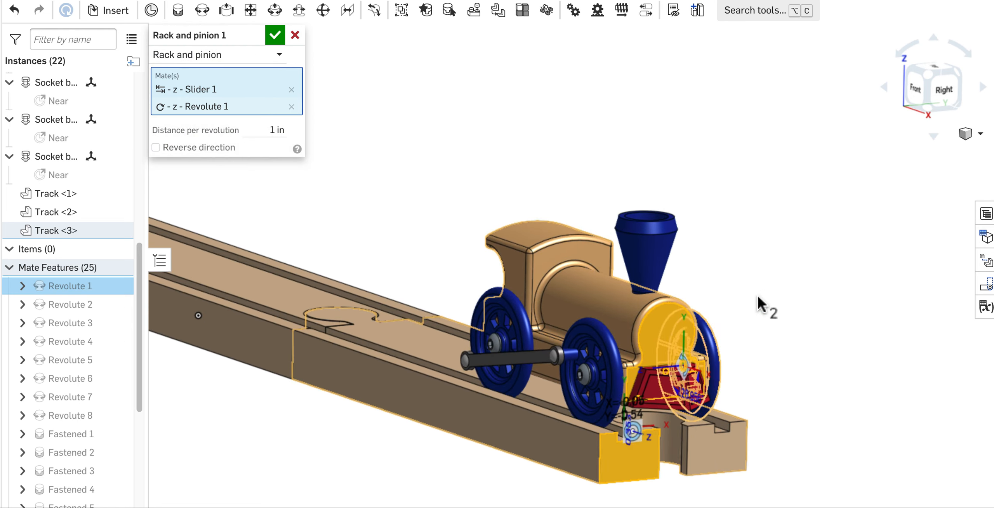
scroll(761, 305, "up", 5)
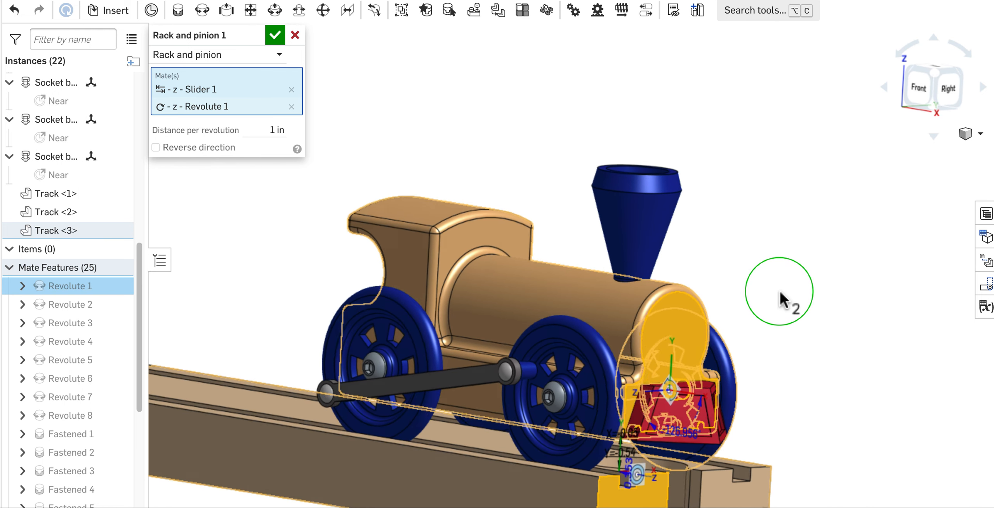
right_click_drag(781, 294, 785, 296)
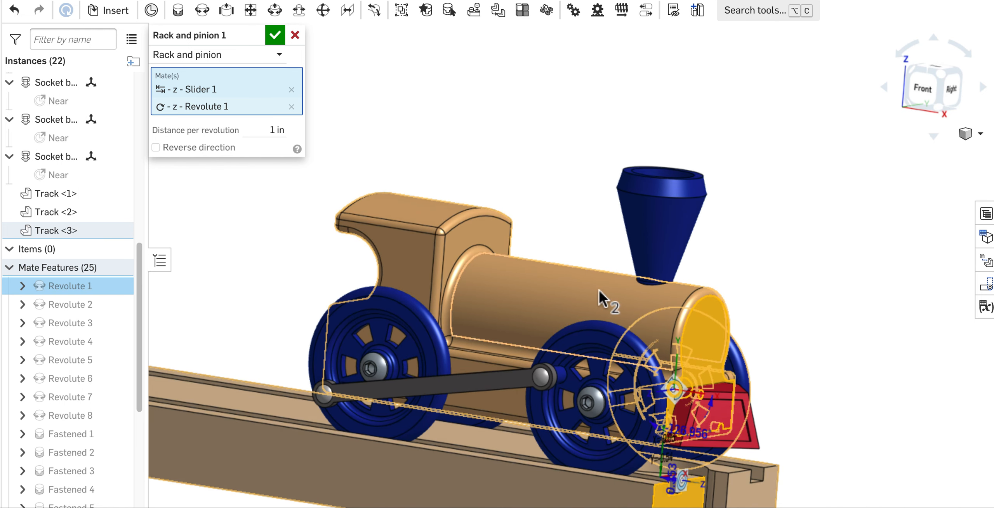
left_click_drag(559, 295, 468, 207)
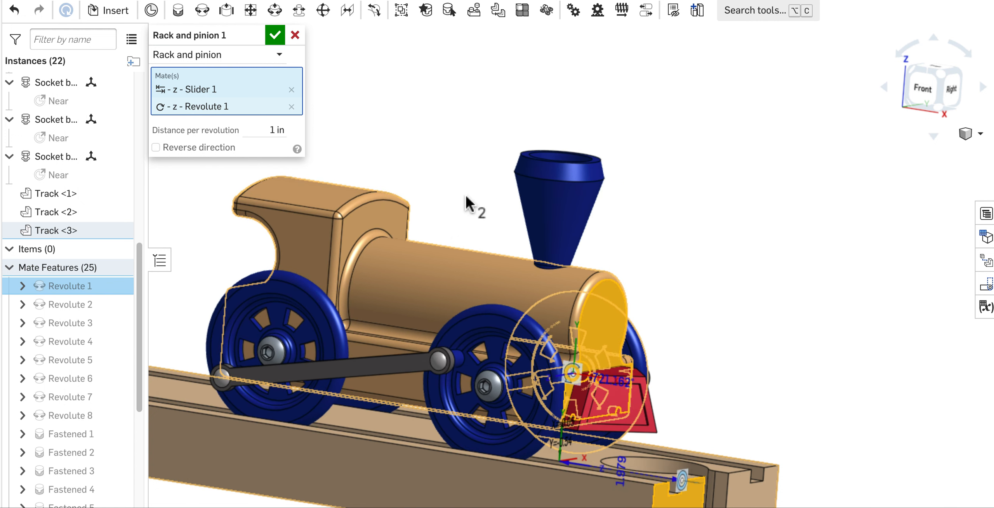
Accept the Rack and pinion relation and move the train along the track to check its wheel rotation from the back.
left_click(276, 35)
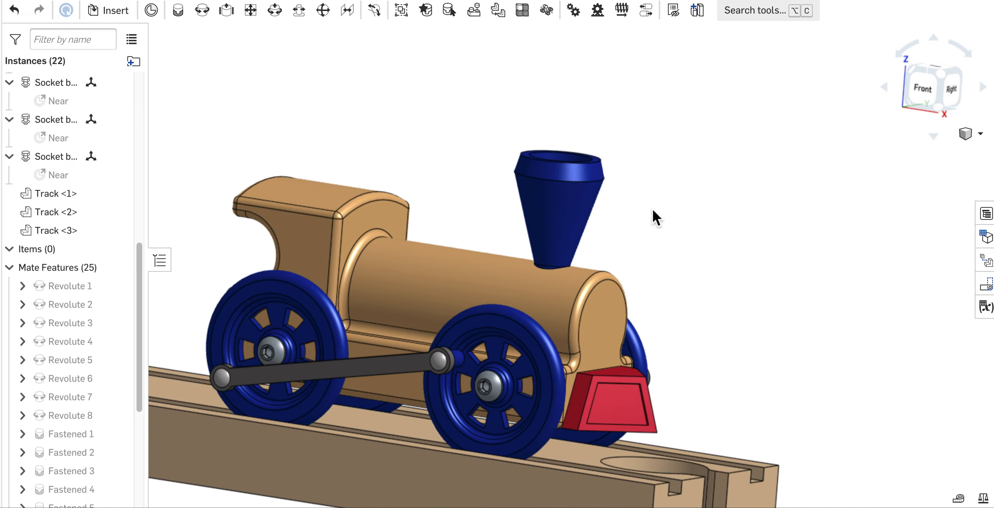
right_click_drag(652, 208, 522, 208)
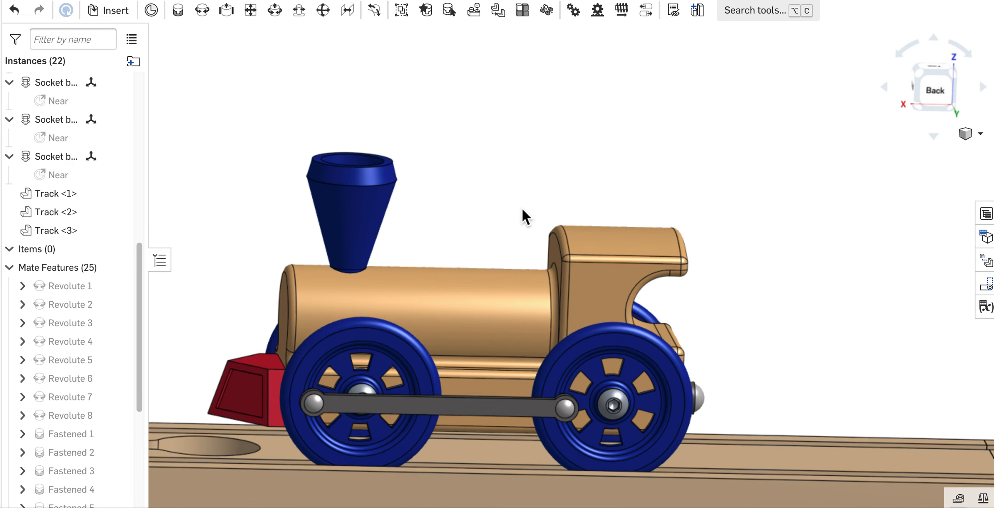
left_click_drag(430, 298, 717, 277)
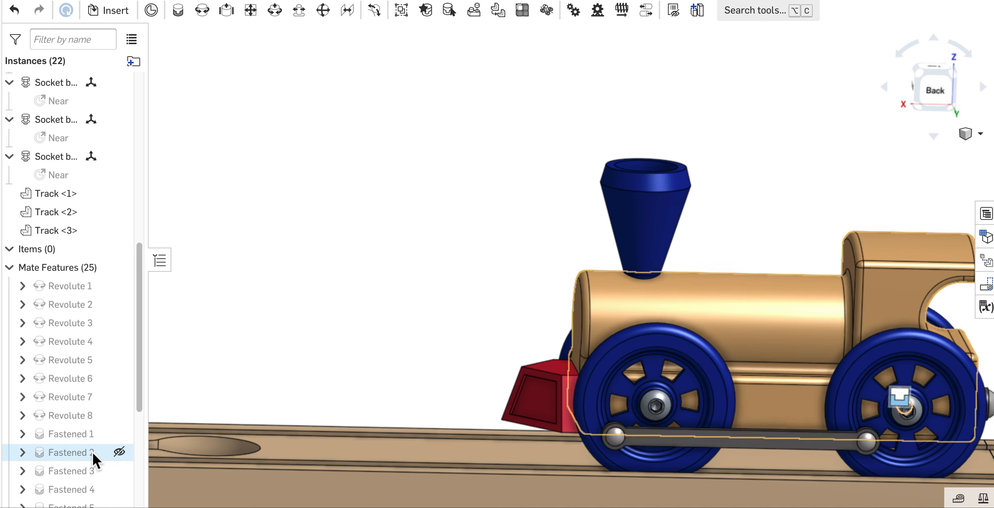
Reverse the direction of the Rack and pinion 1 relation and move the train back onto the track.
scroll(91, 456, "down", 6)
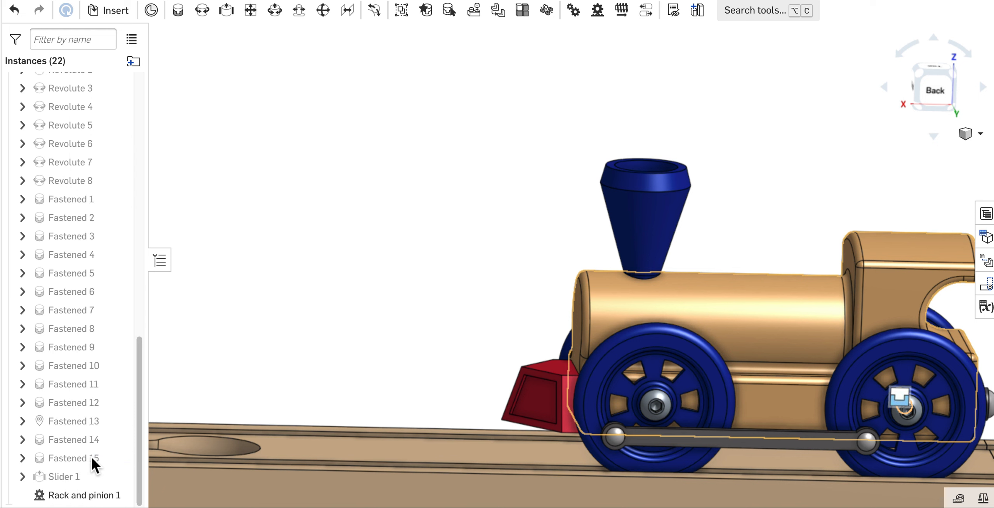
left_click(79, 495)
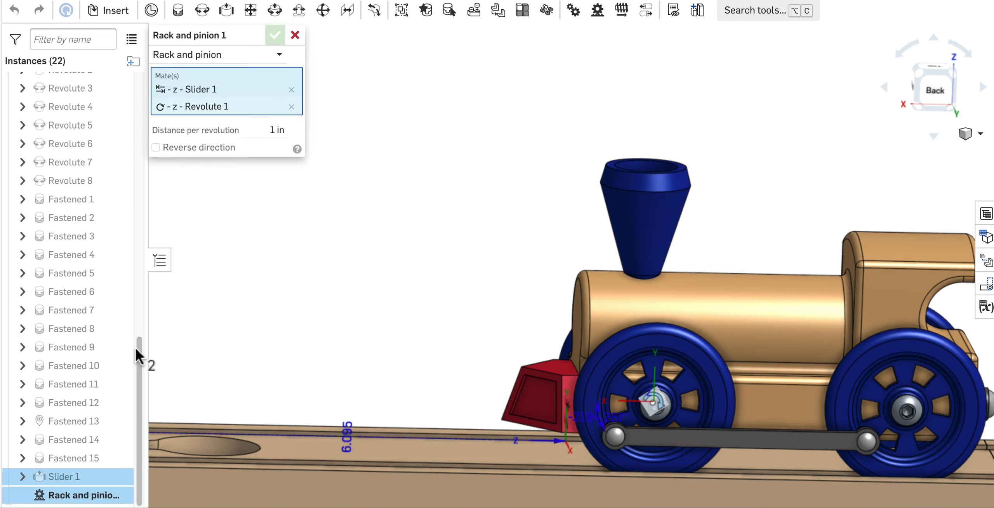
left_click(170, 151)
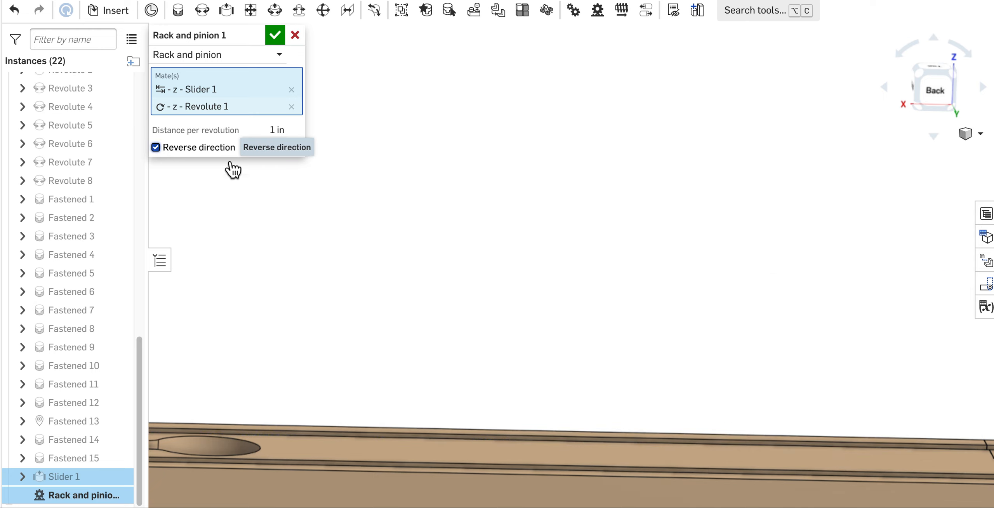
scroll(367, 325, "down", 10)
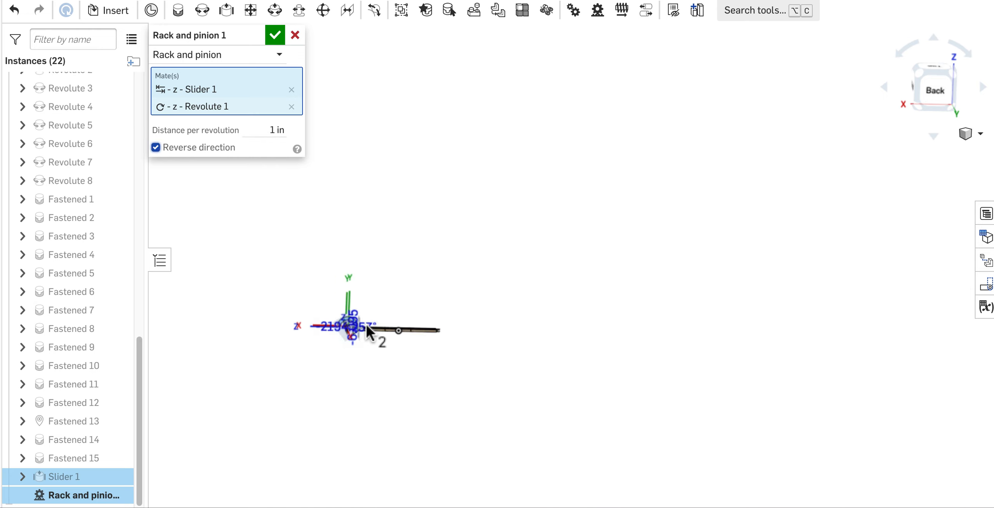
scroll(367, 331, "up", 10)
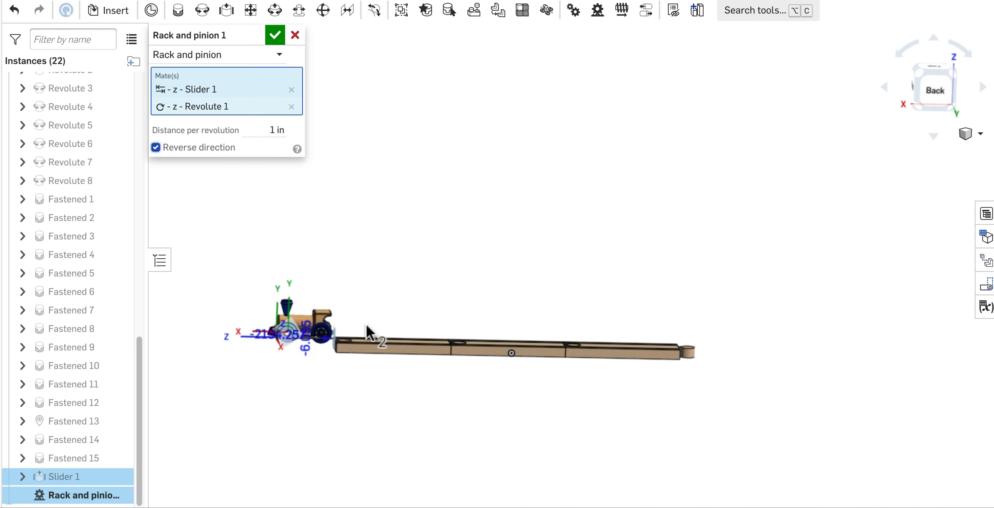
scroll(367, 331, "up", 5)
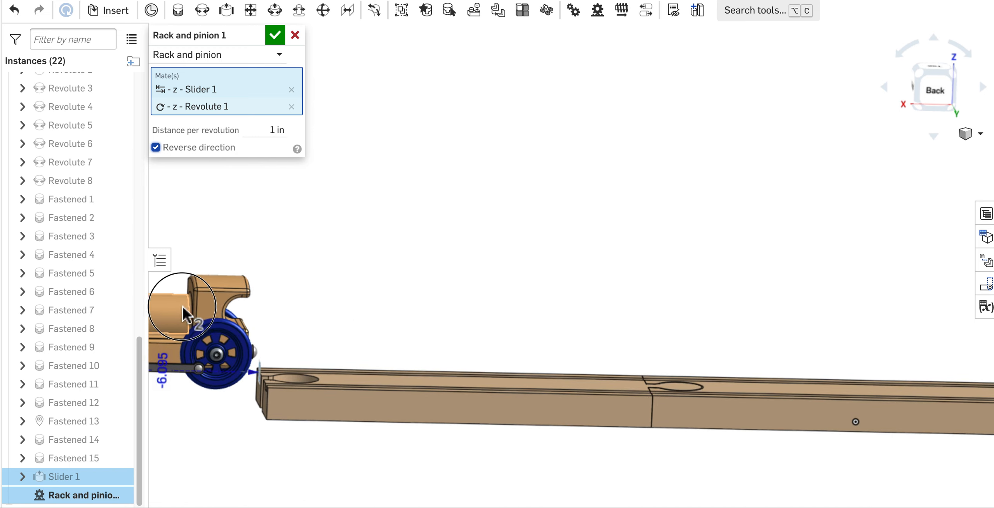
left_click_drag(304, 305, 514, 327)
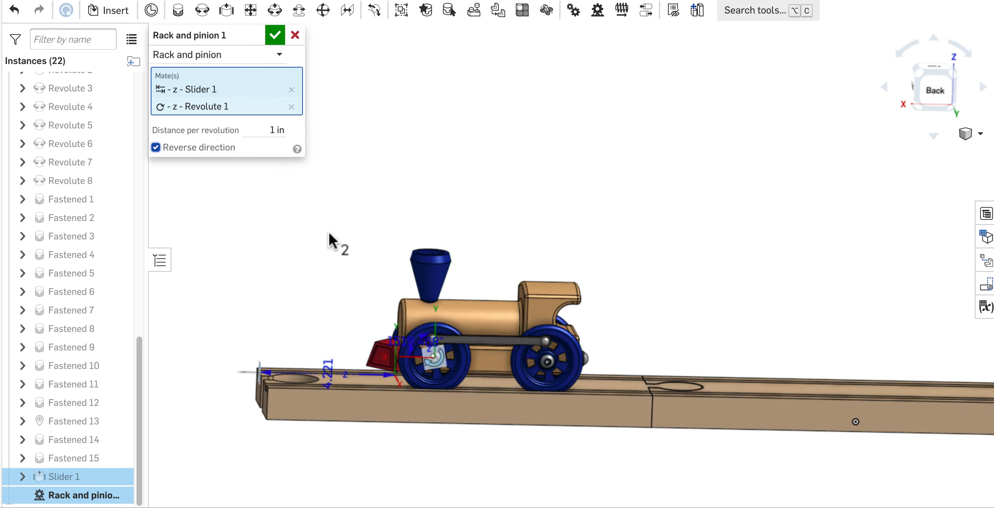
Set the Rack and pinion relation's distance per revolution to 7.85 in and accept it.
left_click(271, 131)
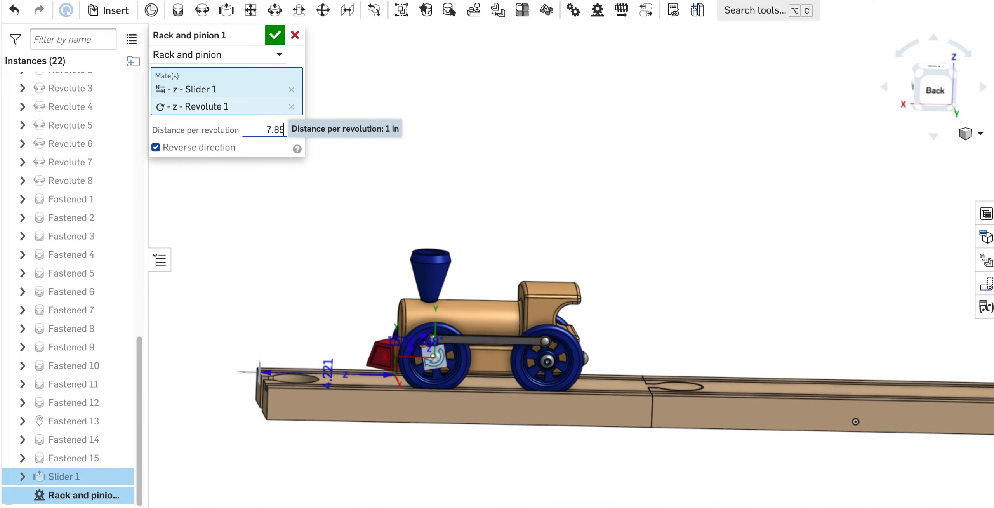
key("Tab")
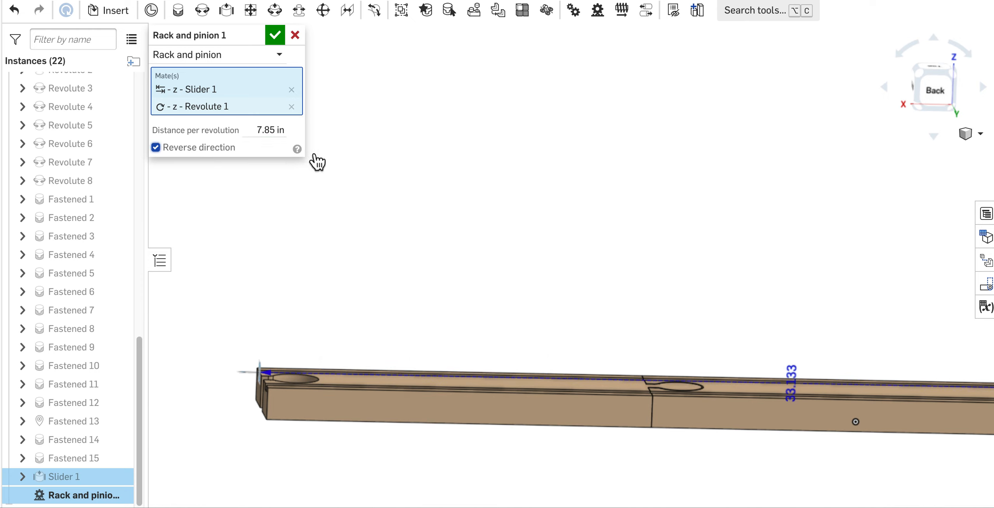
scroll(522, 270, "down", 5)
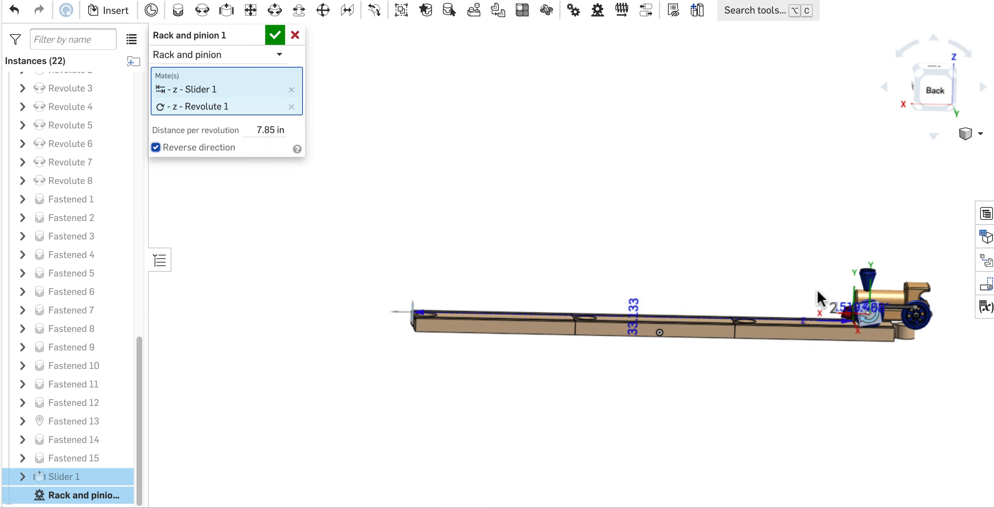
left_click(274, 36)
Move the train along the track and compare the wheel and linkage motion on its back and front sides.
scroll(932, 315, "up", 5)
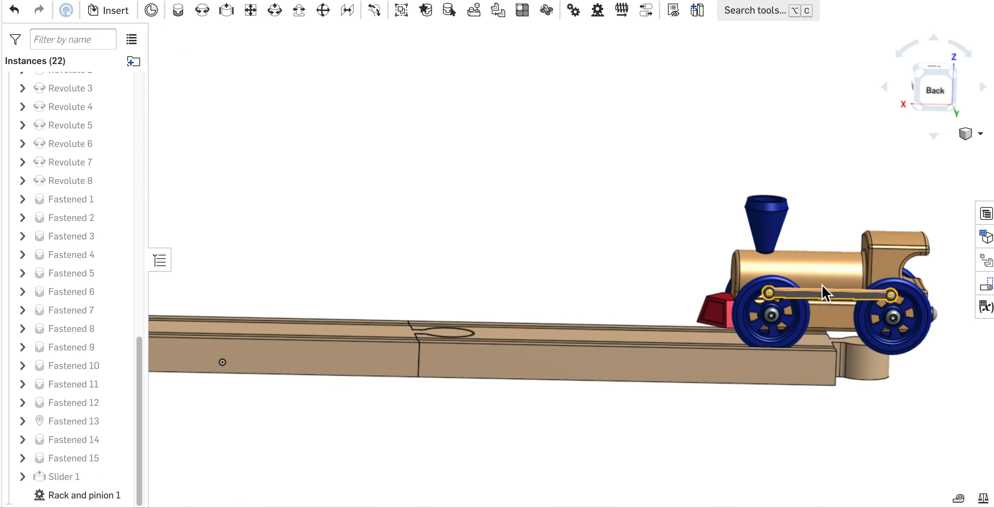
left_click(818, 265)
left_click_drag(819, 265, 439, 271)
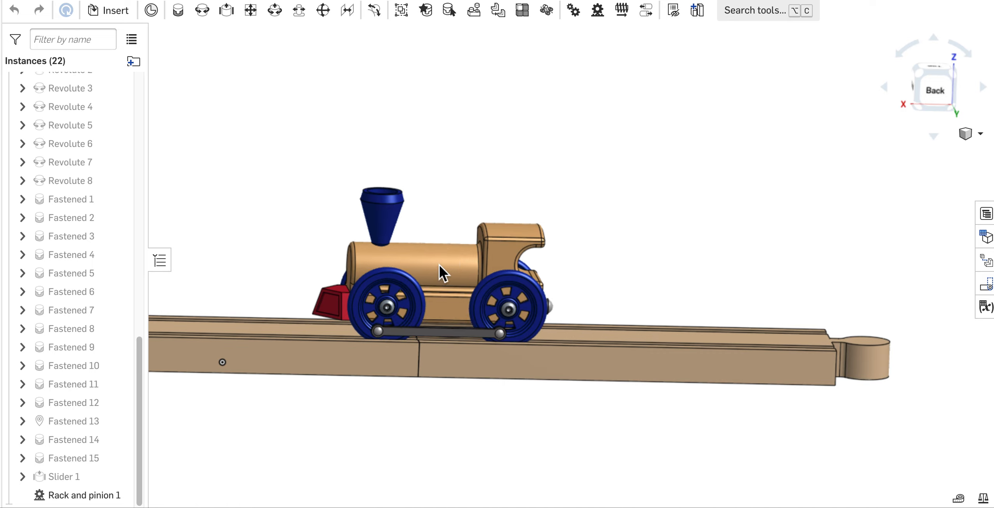
right_click_drag(294, 179, 485, 225)
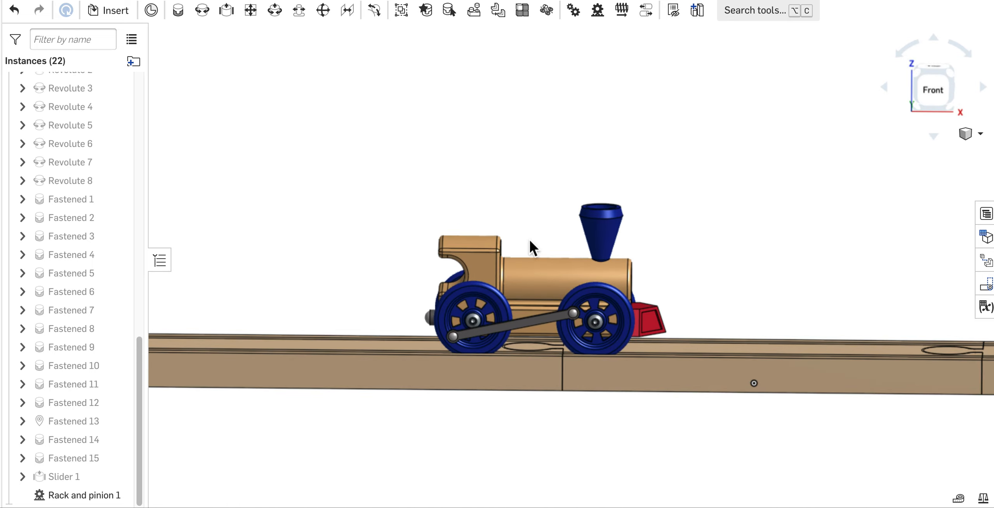
left_click_drag(596, 267, 491, 266)
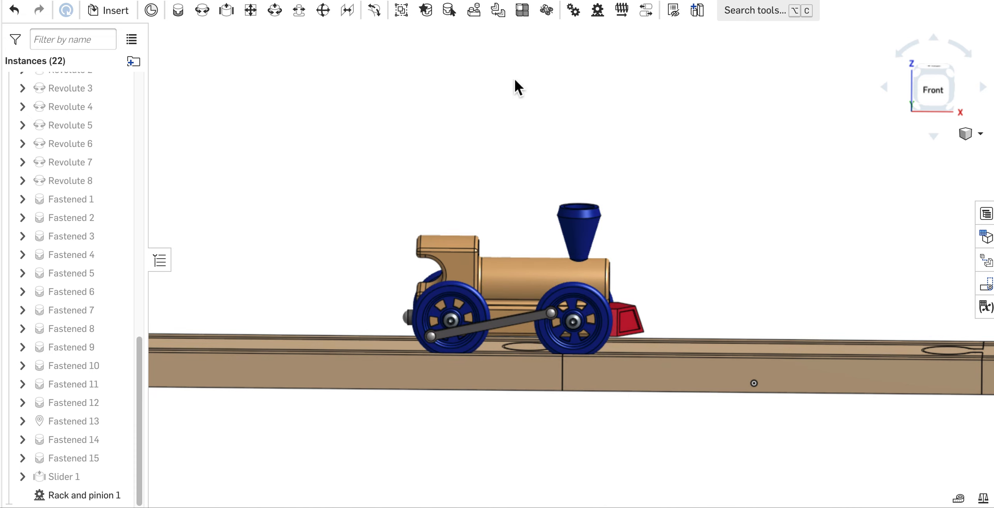
Add a Gear relation with ratio 1 between the Revolute 1 and Revolute 3 mates.
left_click(573, 11)
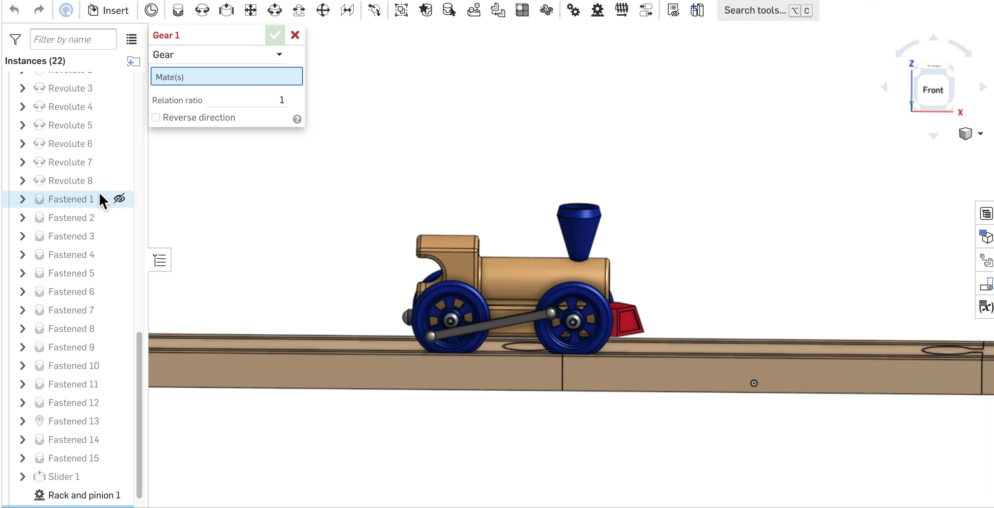
scroll(88, 122, "up", 5)
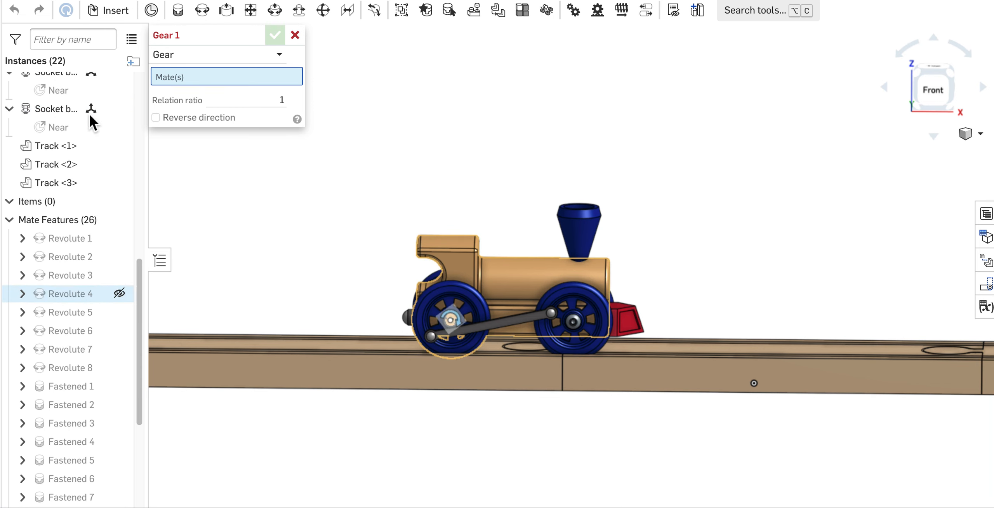
left_click(83, 238)
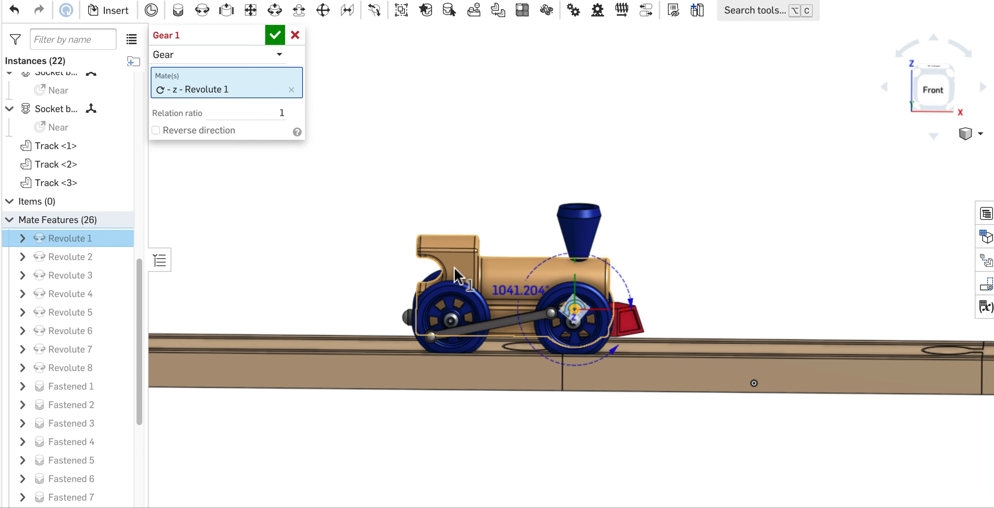
right_click_drag(702, 188, 623, 194)
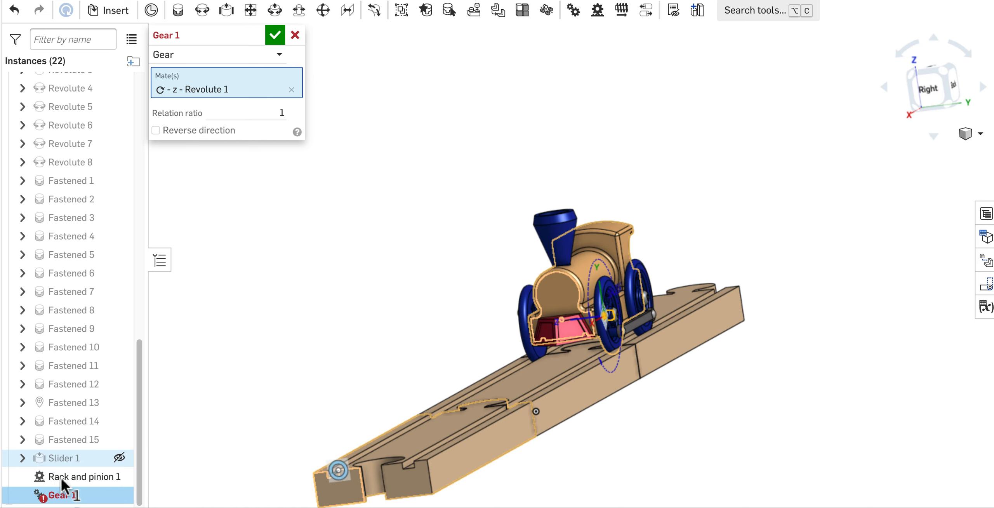
scroll(60, 251, "up", 10)
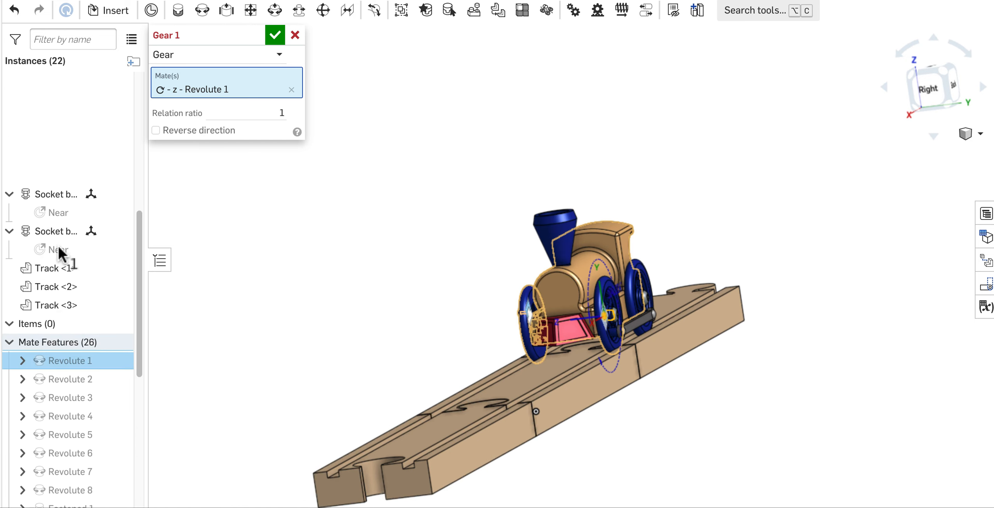
scroll(60, 268, "down", 4)
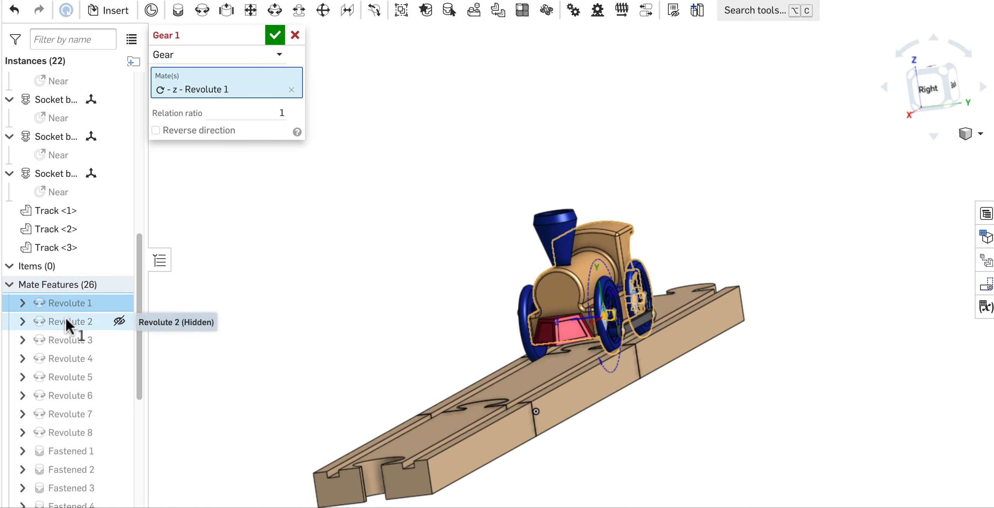
left_click(67, 340)
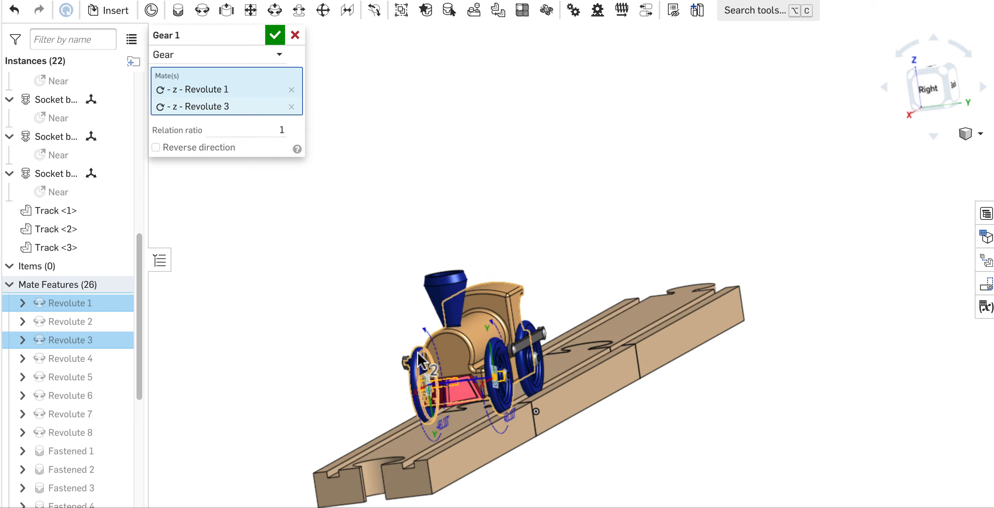
left_click(282, 42)
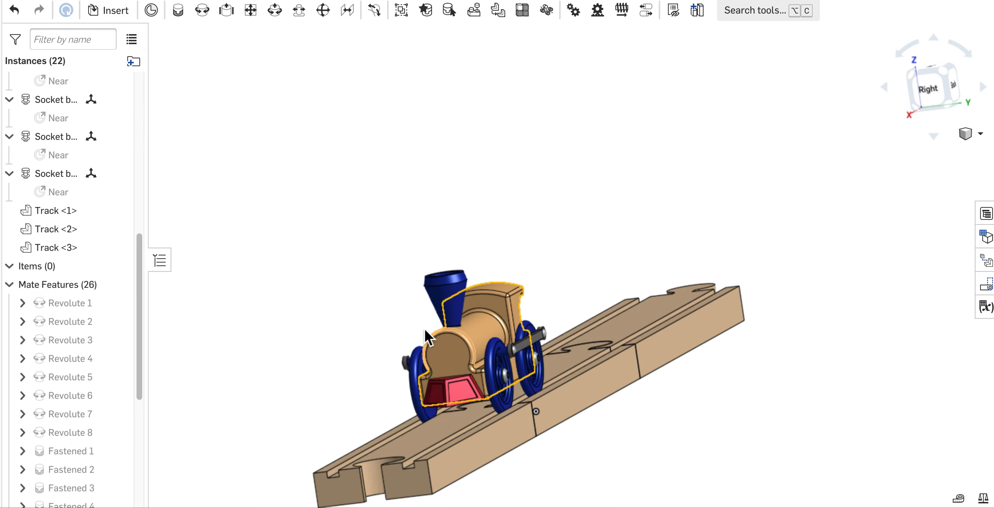
Move the train along the track again to check the geared wheels and linkage arms from both sides.
right_click_drag(355, 273, 427, 289)
left_click_drag(523, 335, 446, 299)
right_click_drag(610, 313, 506, 317)
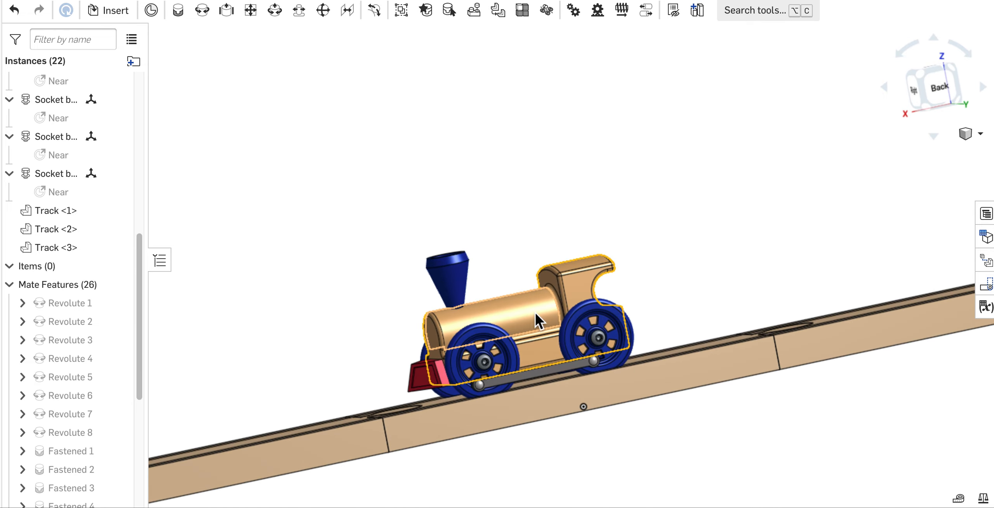
left_click_drag(532, 313, 629, 323)
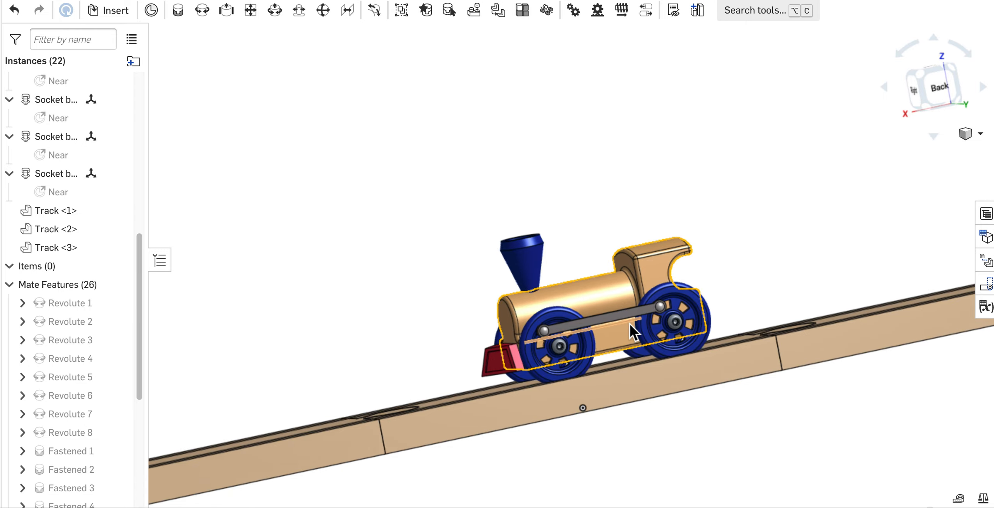
Start a Parallel mate between the underside of the back-side linkage arm and the track's top face, and preview its solution.
scroll(629, 323, "up", 10)
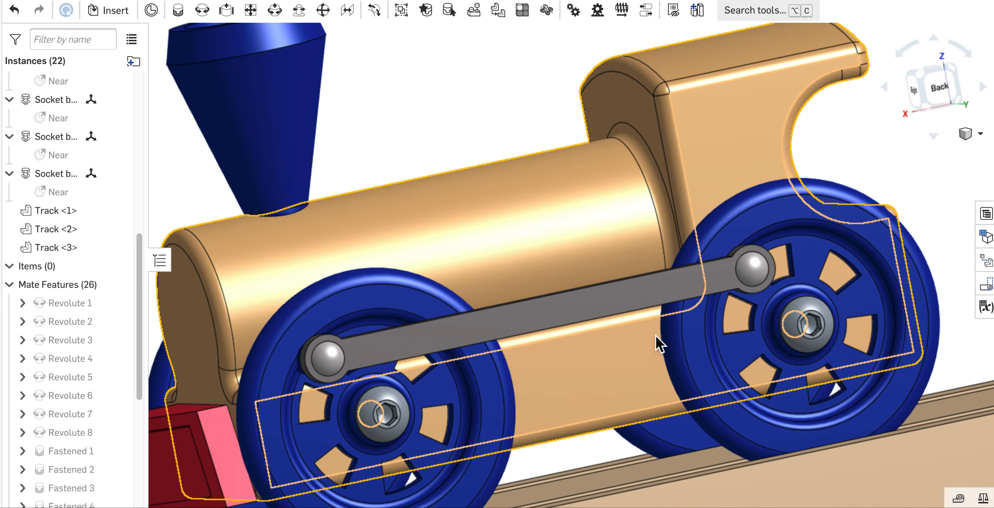
scroll(655, 335, "down", 5)
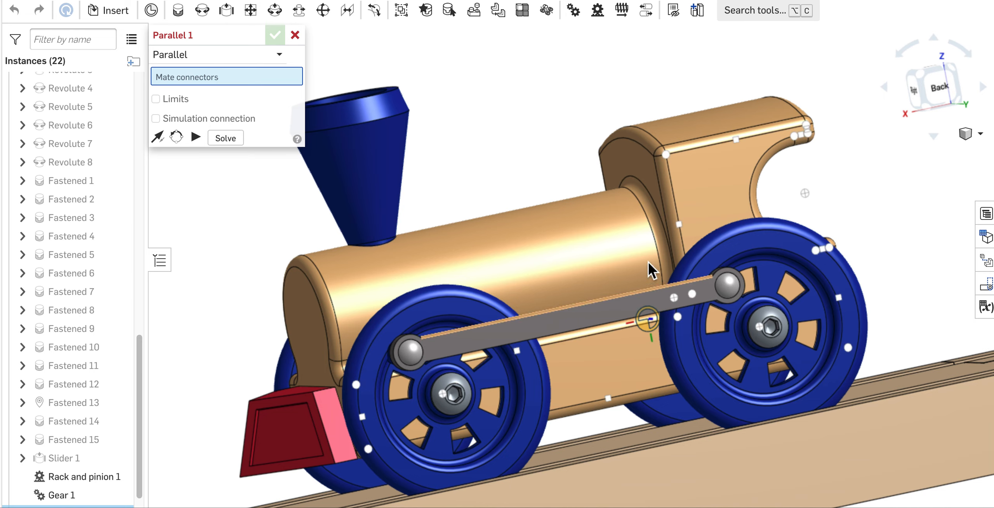
right_click_drag(629, 246, 622, 213)
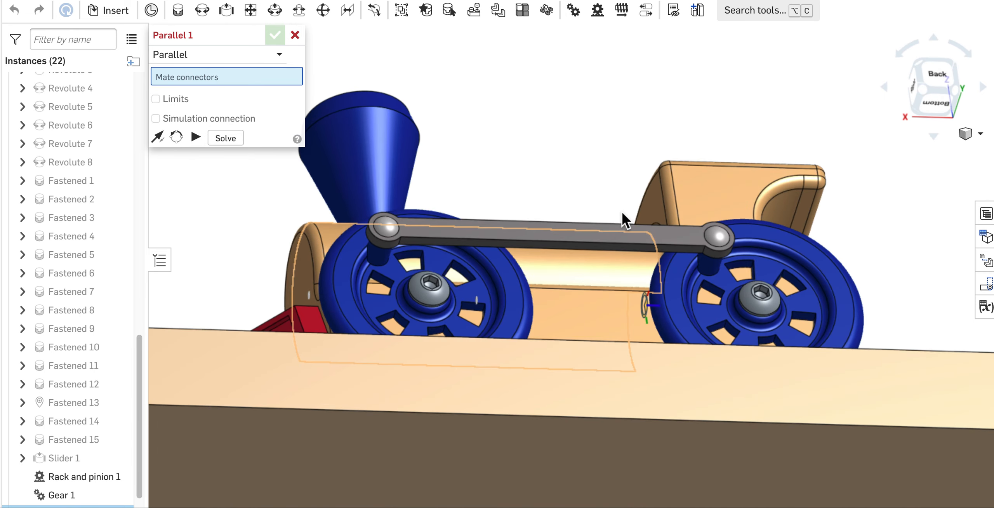
scroll(597, 258, "up", 10)
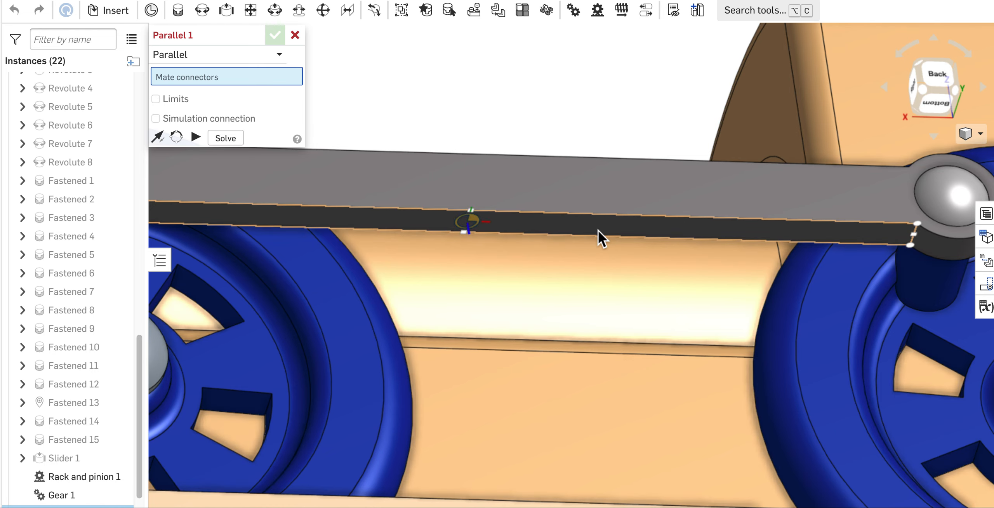
left_click(597, 229)
scroll(597, 230, "down", 15)
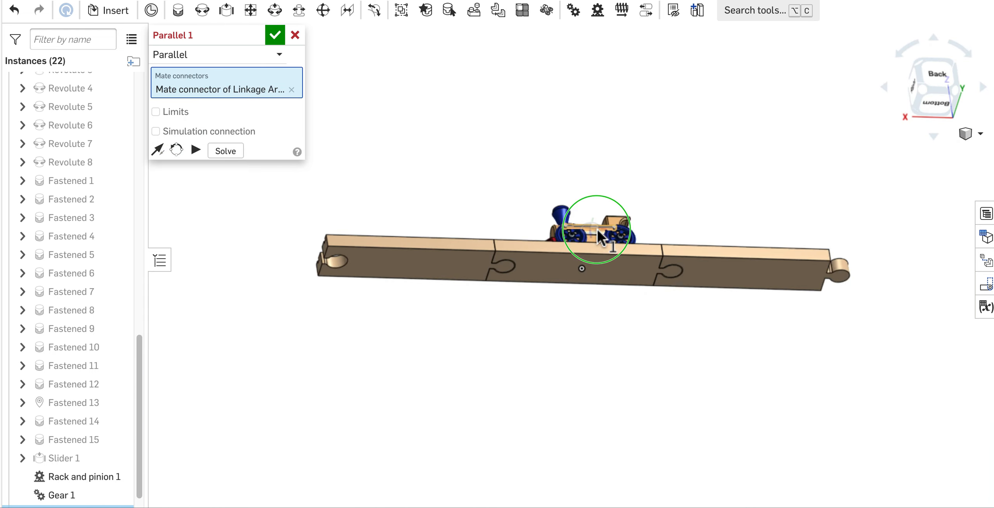
right_click_drag(597, 229, 593, 311)
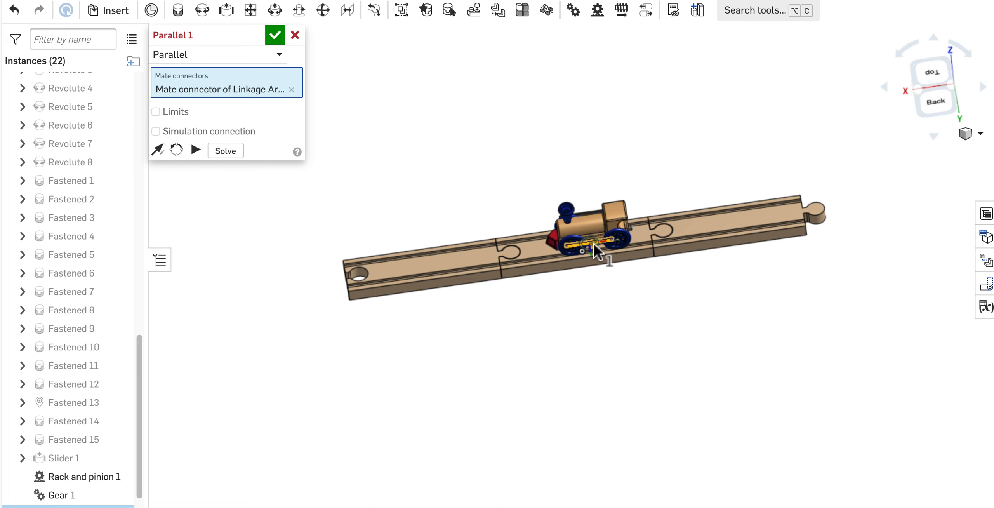
scroll(594, 249, "up", 12)
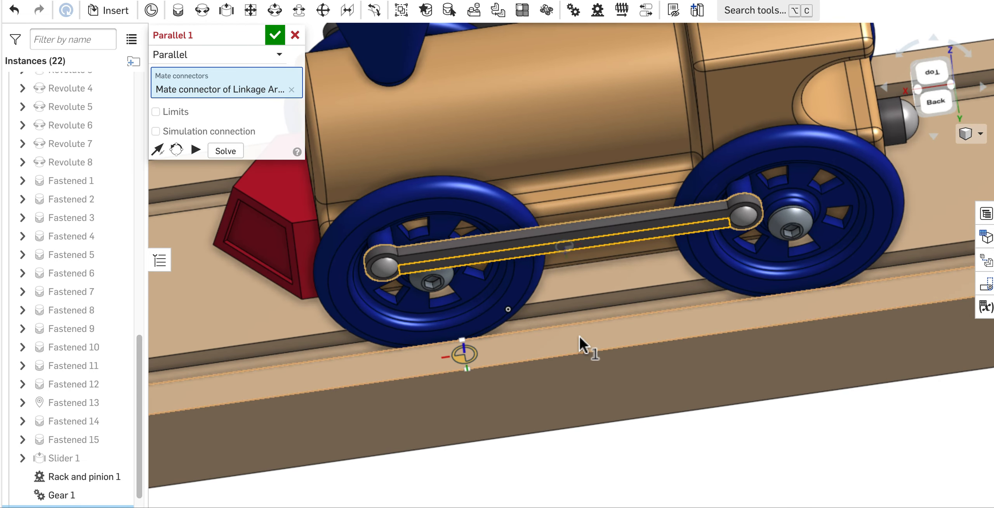
left_click(579, 342)
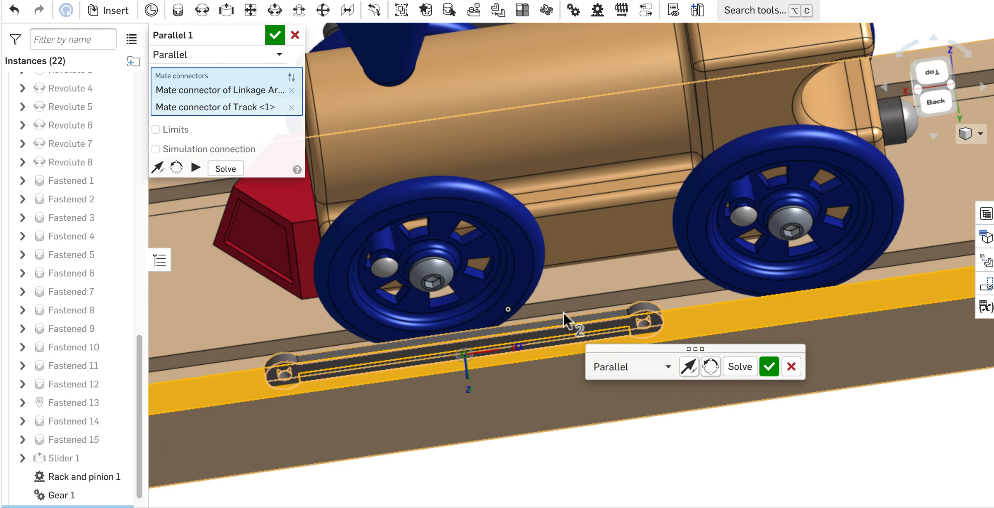
left_click(740, 368)
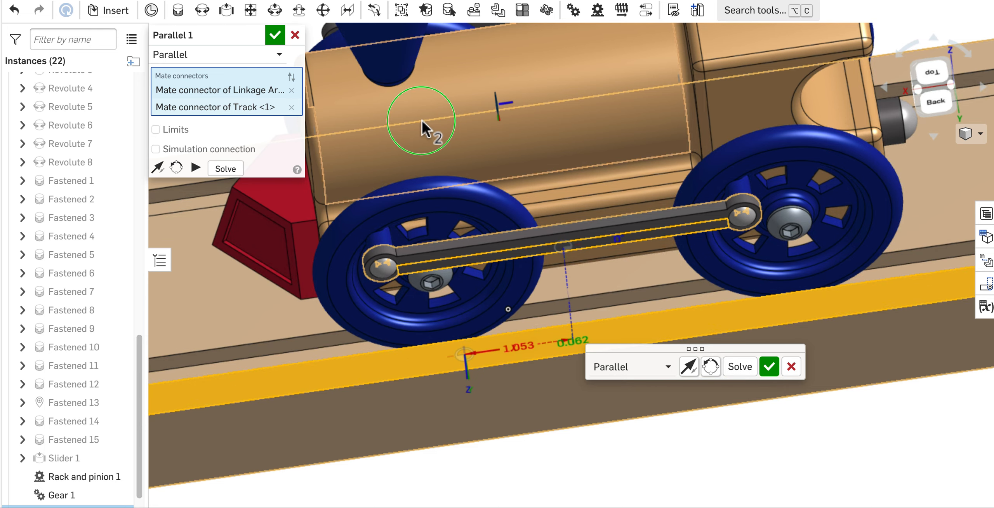
Use the underside of the front-side linkage arm with the track in the Parallel mate, solve it and accept.
right_click_drag(423, 129, 557, 129)
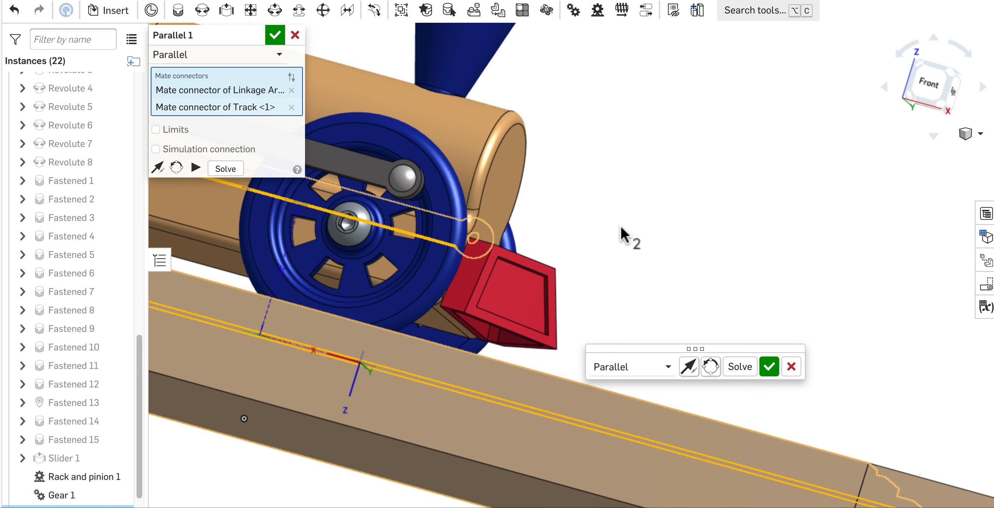
middle_click_drag(621, 235, 854, 228)
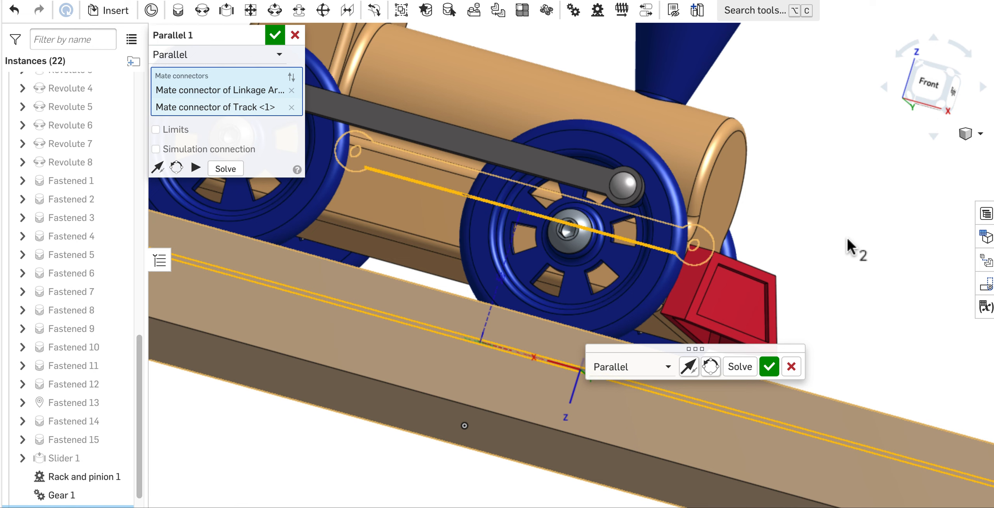
right_click_drag(465, 199, 464, 182)
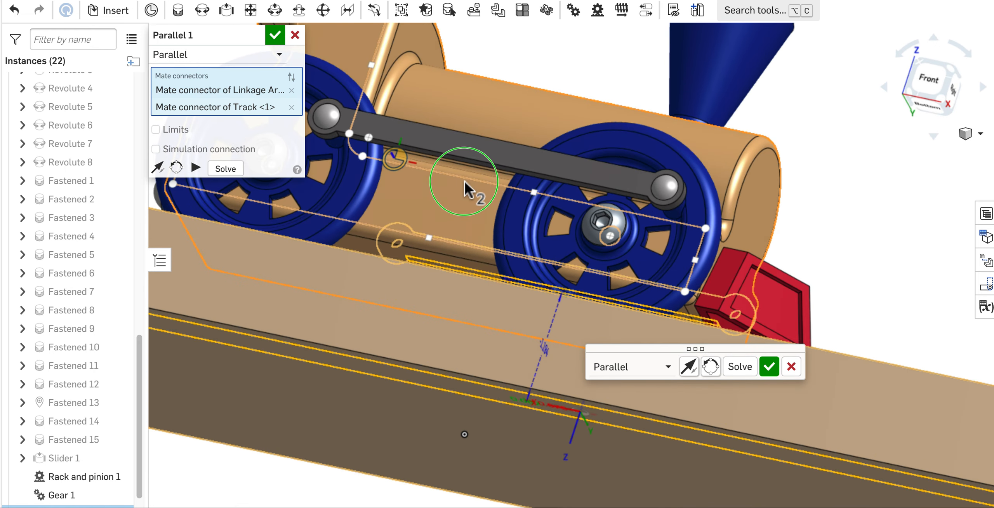
scroll(466, 173, "up", 10)
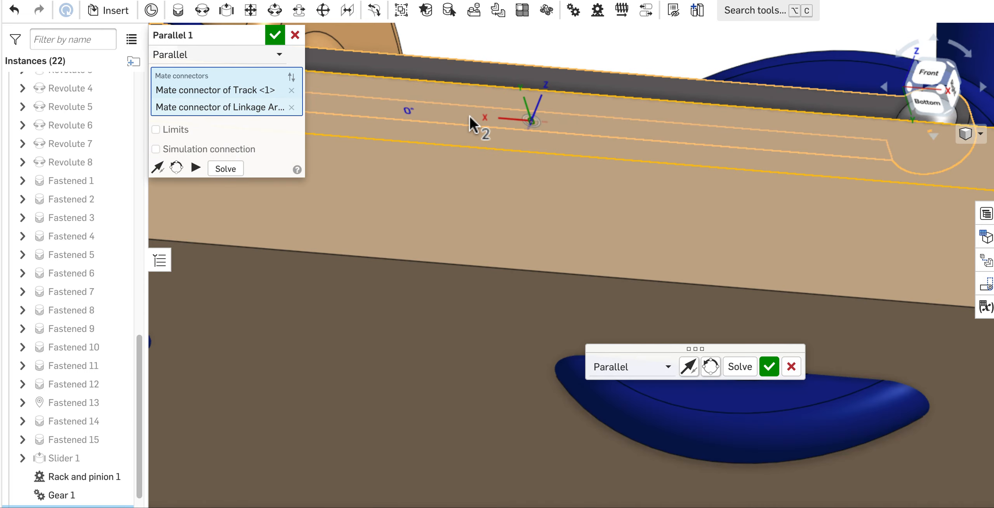
right_click_drag(532, 204, 532, 239)
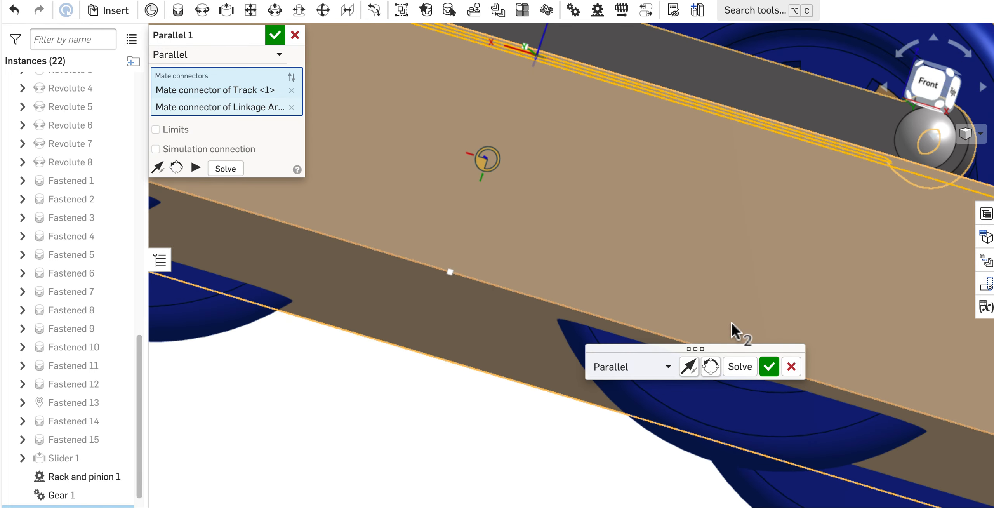
left_click(740, 368)
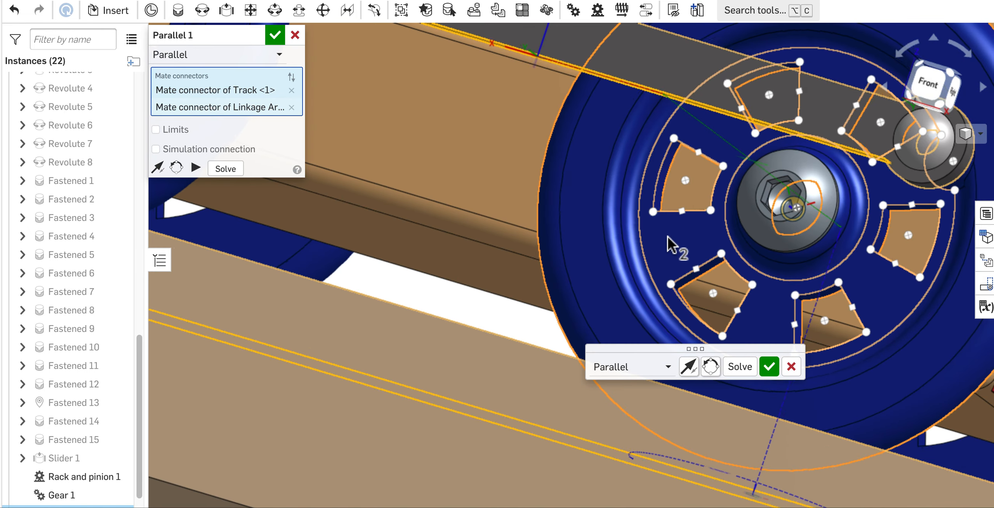
scroll(668, 242, "down", 5)
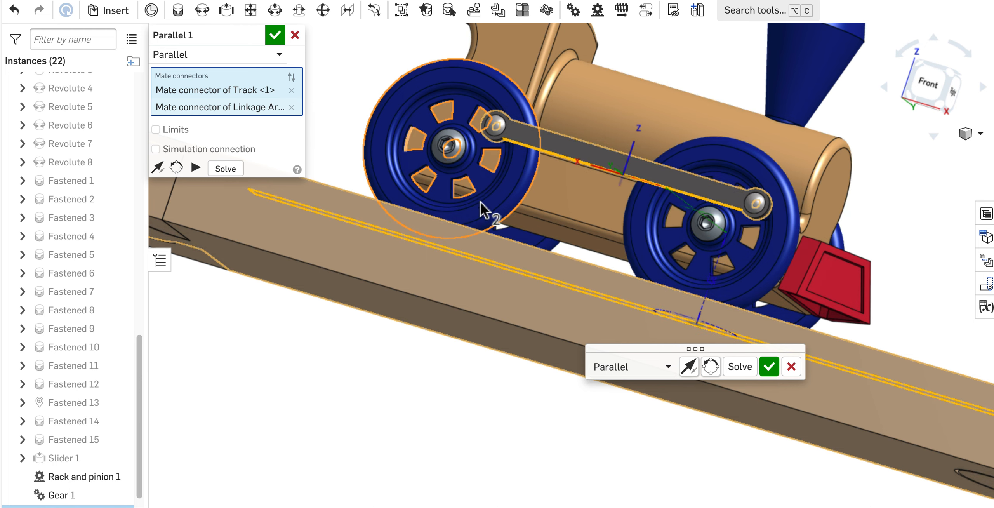
right_click_drag(892, 233, 826, 228)
left_click(772, 368)
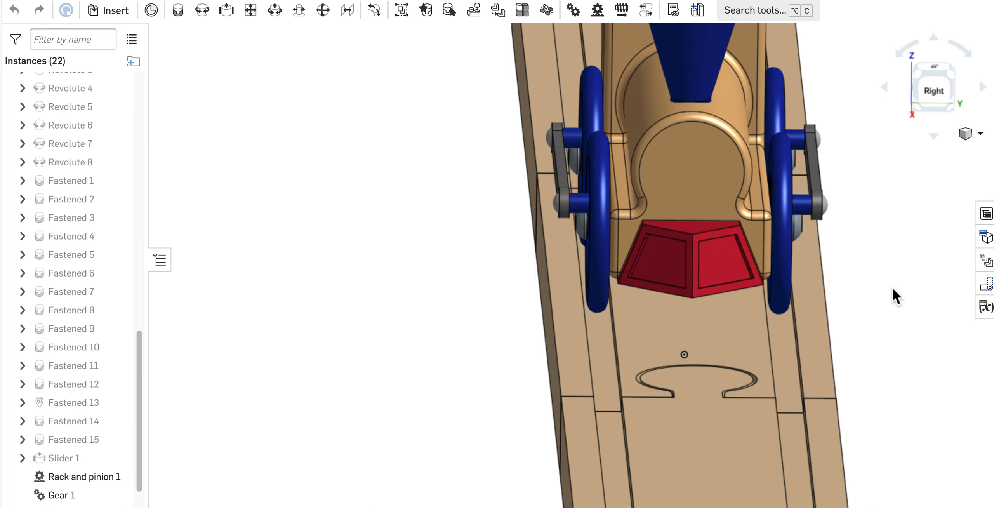
Add a second Parallel mate between the underside of the back-side linkage arm and the track's top face.
key("Return")
right_click_drag(892, 287, 835, 250)
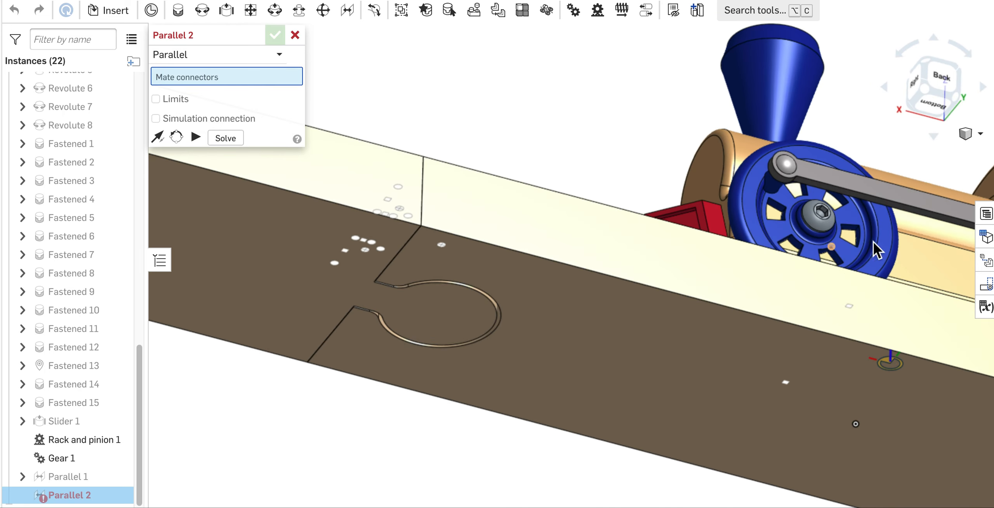
scroll(930, 221, "up", 5)
scroll(930, 220, "up", 5)
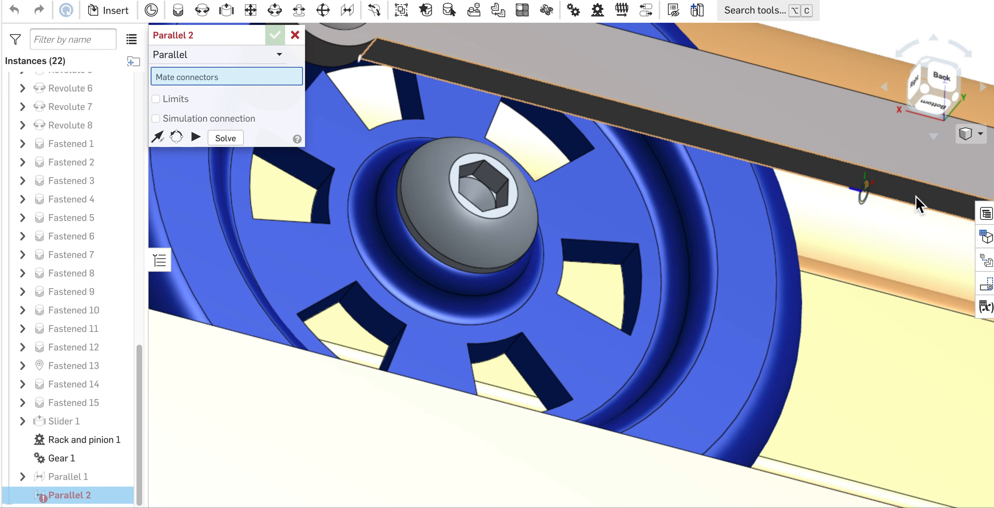
left_click(919, 198)
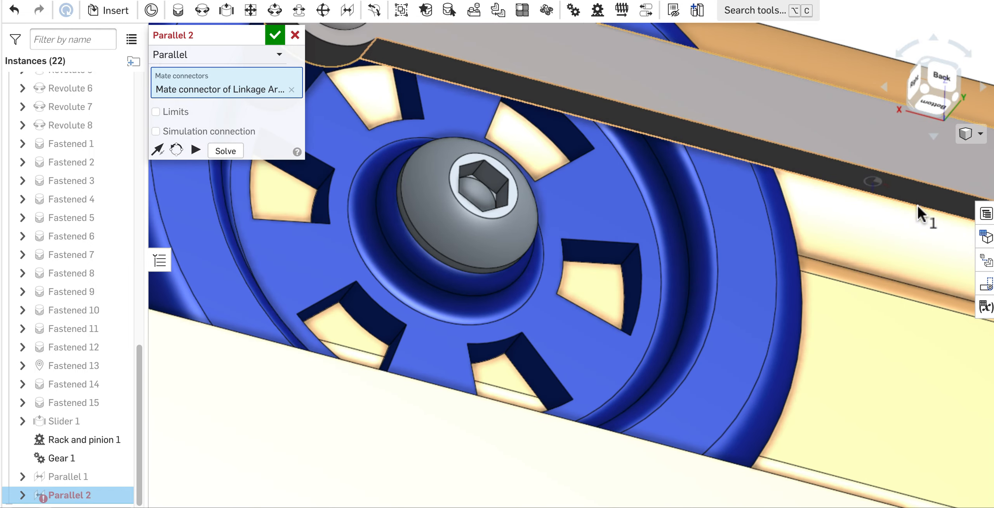
right_click_drag(917, 205, 894, 377)
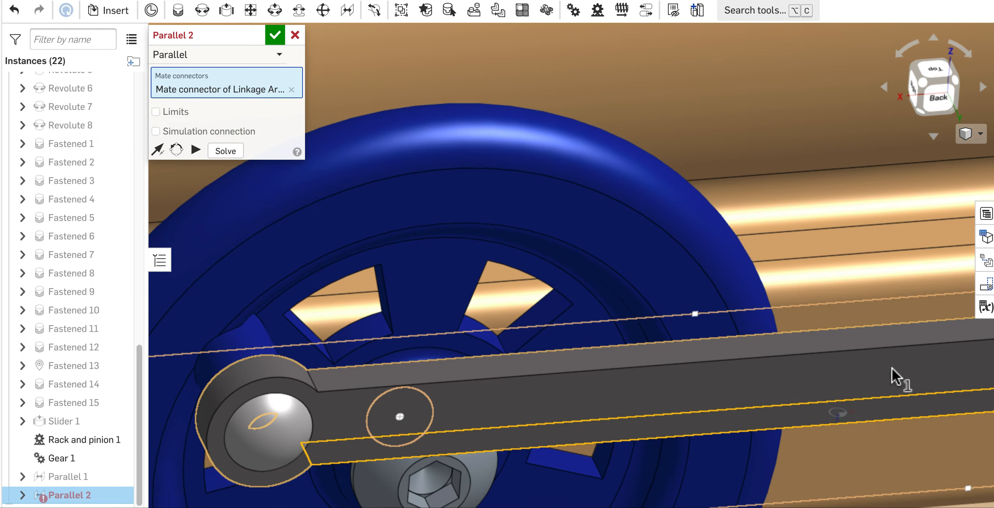
scroll(895, 377, "down", 10)
scroll(894, 449, "up", 5)
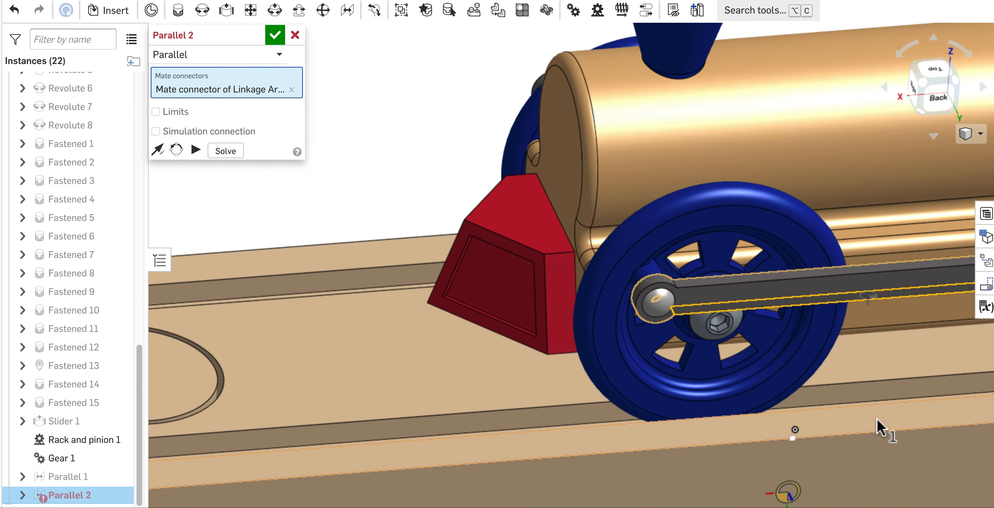
left_click(875, 427)
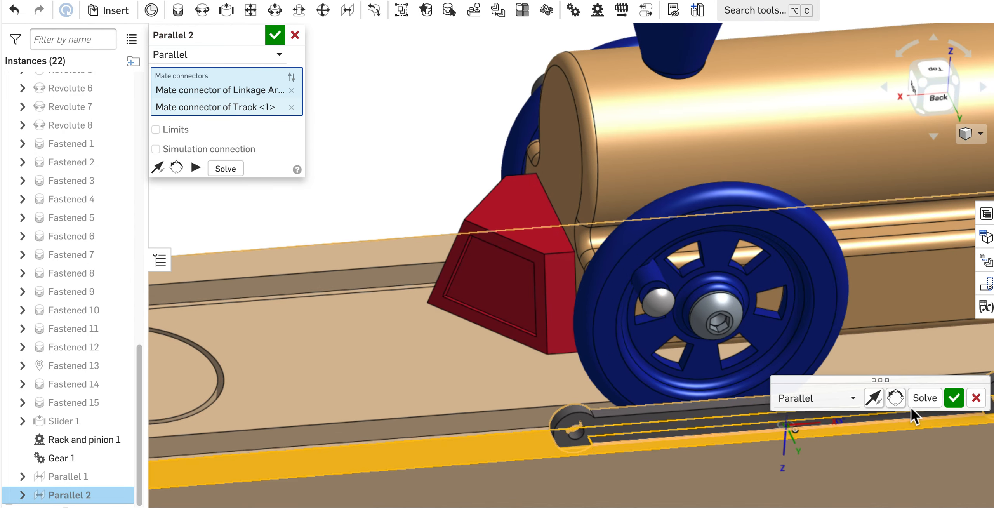
left_click(961, 402)
key("Return")
scroll(721, 323, "down", 10)
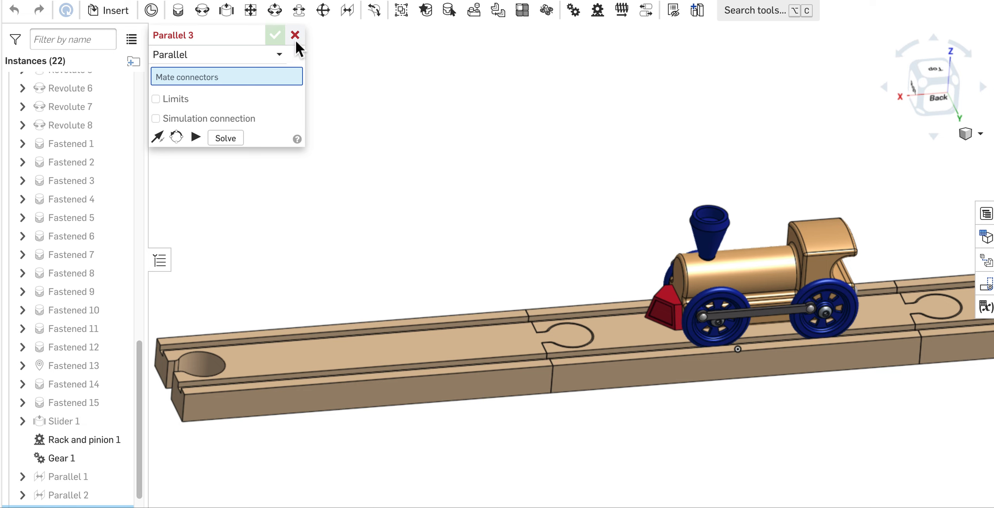
left_click(295, 36)
Slide the train along the track and animate the Slider 1 mate with an end value of 30 in.
left_click_drag(687, 256, 596, 242)
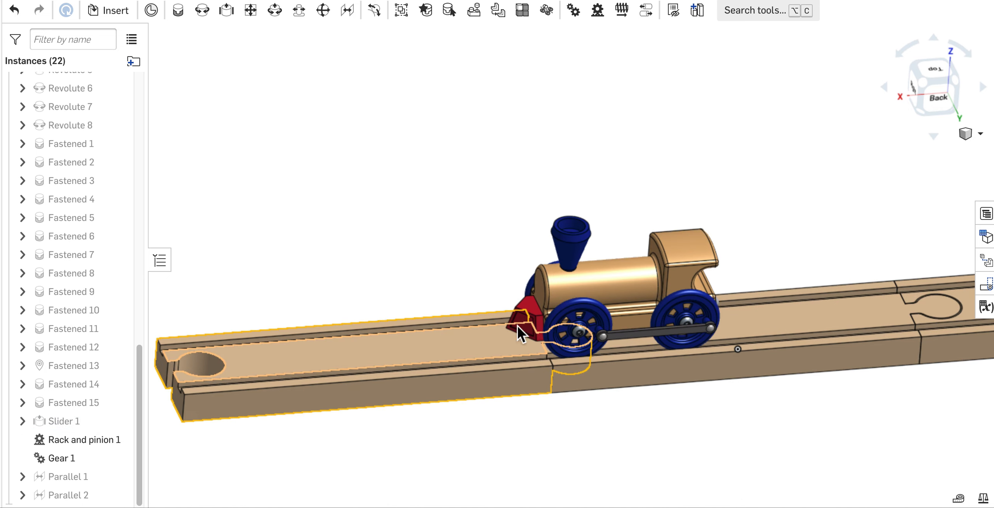
right_click(84, 422)
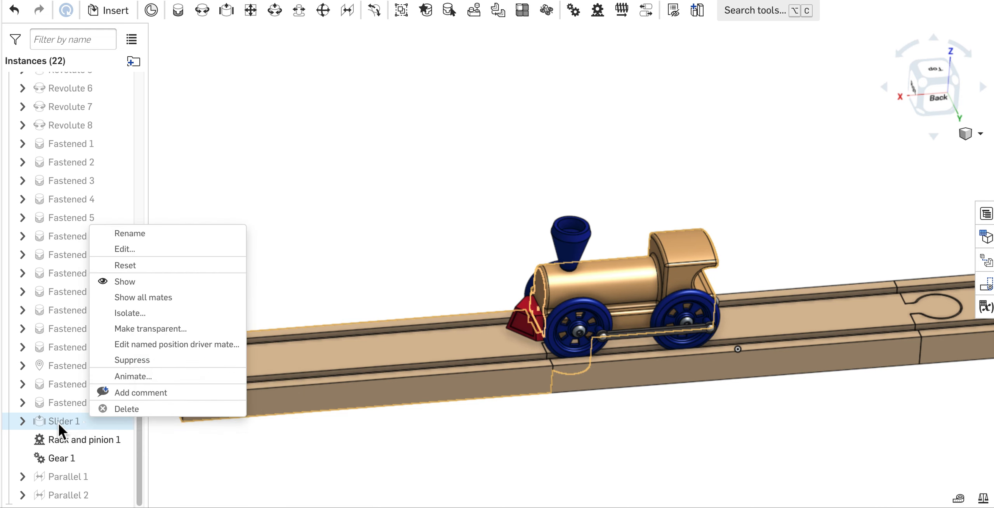
left_click(132, 376)
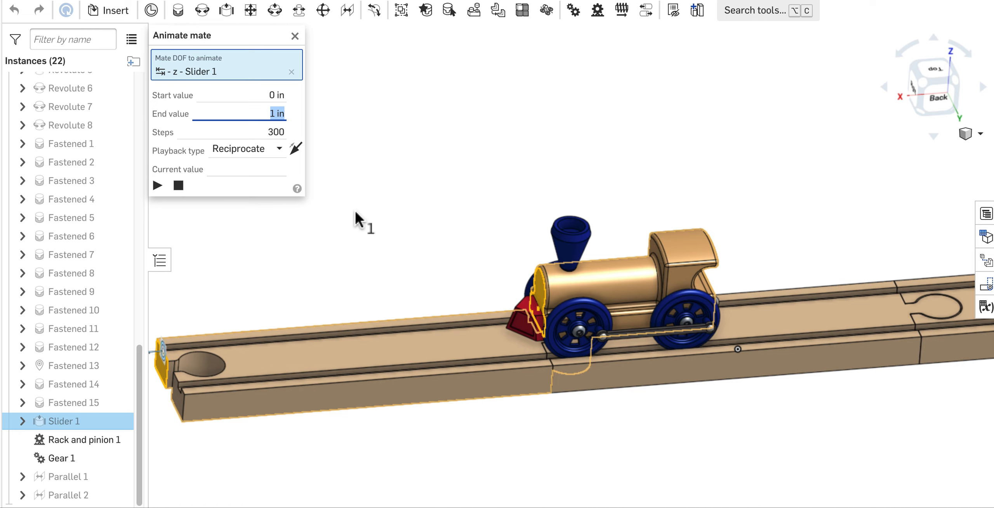
type("30")
left_click(159, 185)
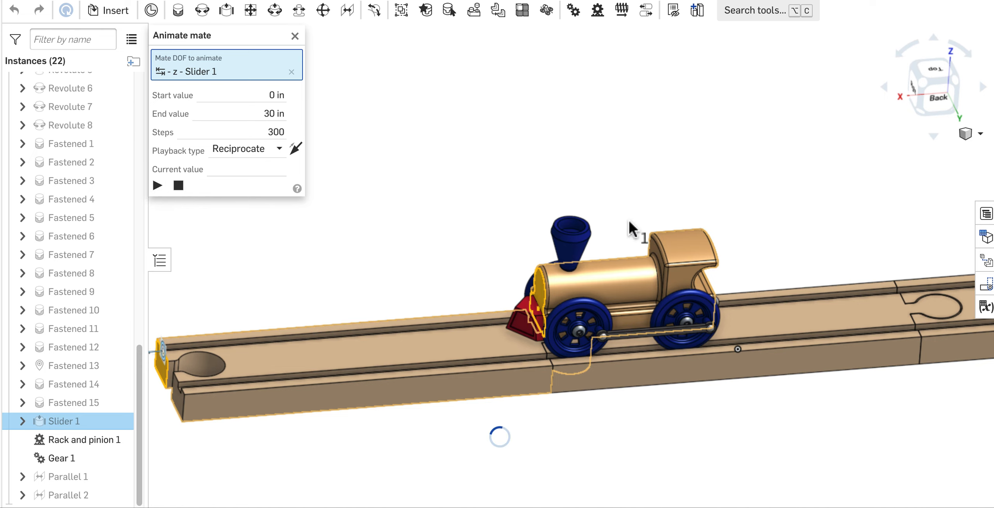
Follow the animated train along the track and examine the motion of its wheels and linkage arms.
scroll(628, 225, "down", 6)
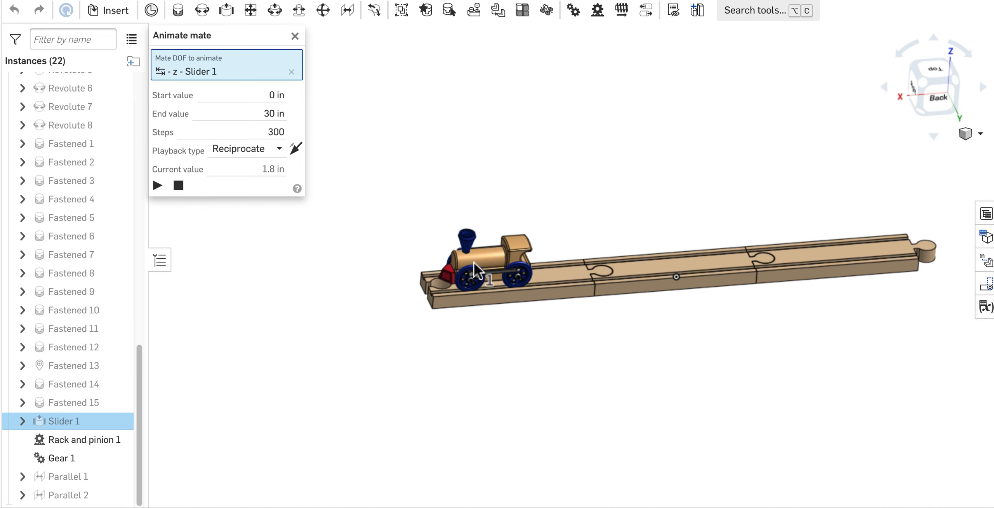
scroll(544, 279, "up", 4)
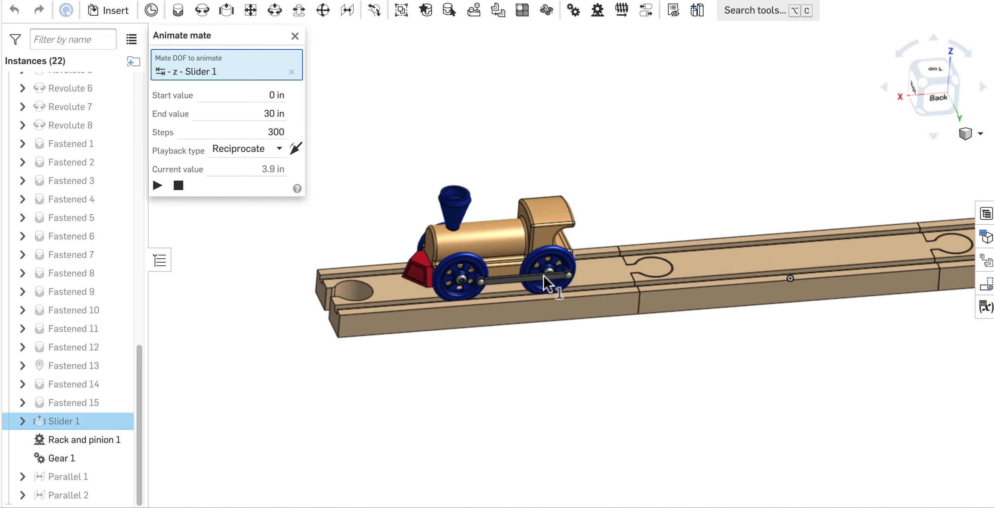
scroll(547, 281, "up", 4)
scroll(685, 367, "up", 2)
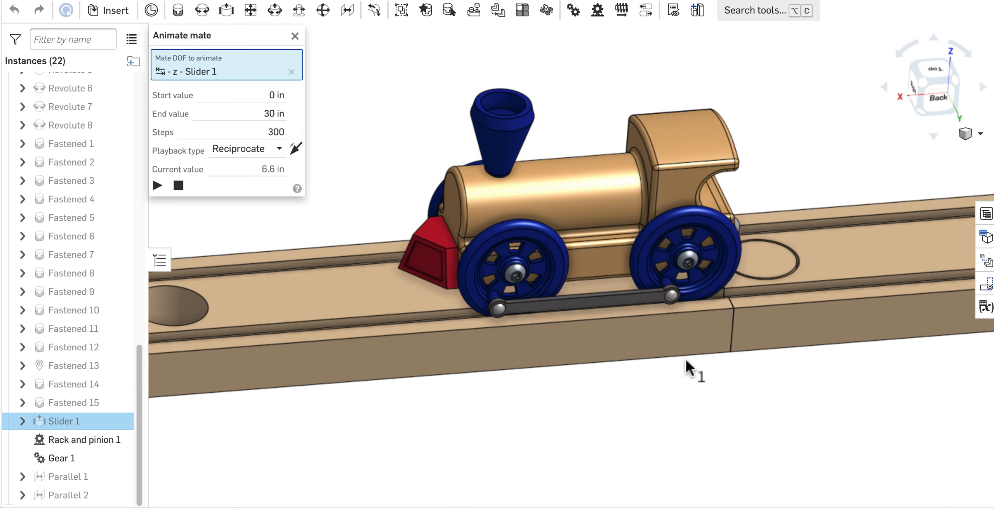
scroll(705, 386, "down", 5)
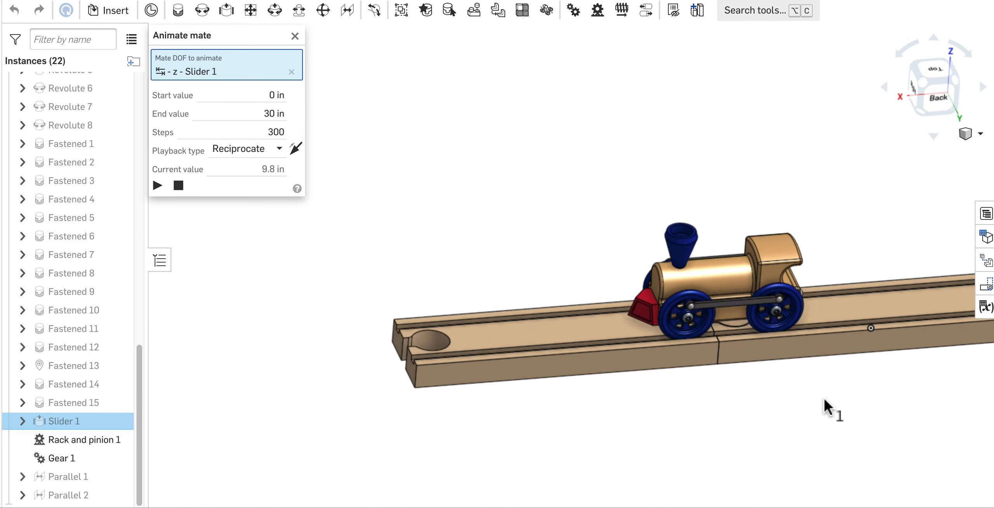
middle_click_drag(800, 408, 576, 414)
middle_click_drag(705, 382, 549, 403)
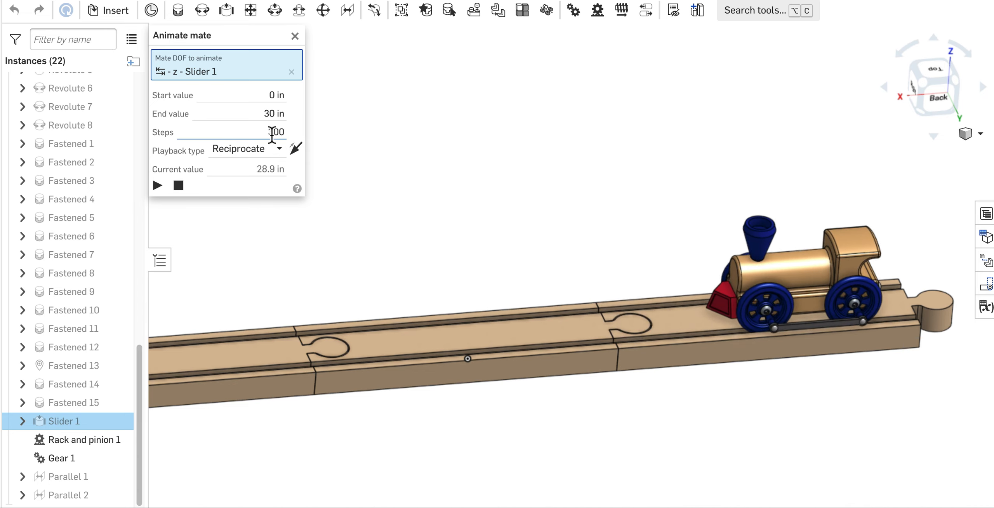
Set the Slider 1 mate animation to 30 steps and play it.
left_click(271, 133)
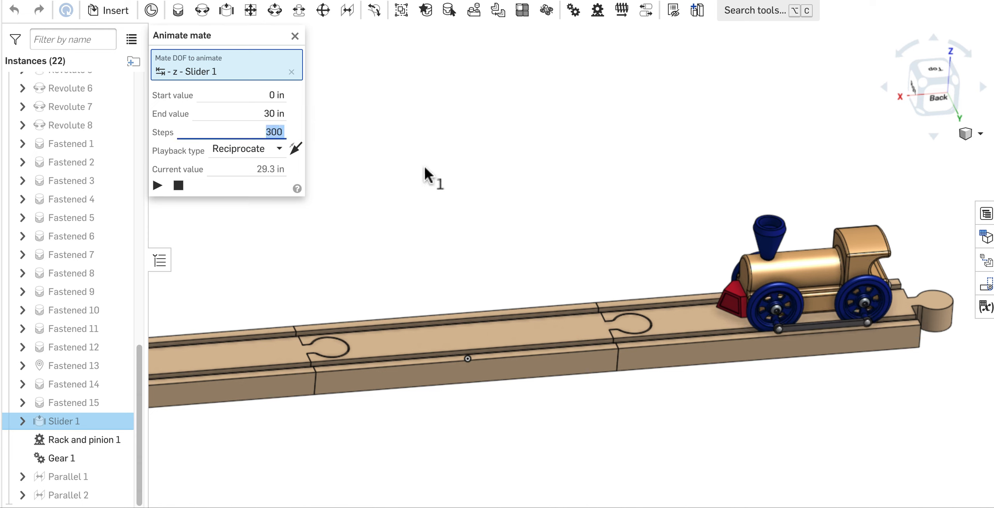
type("30")
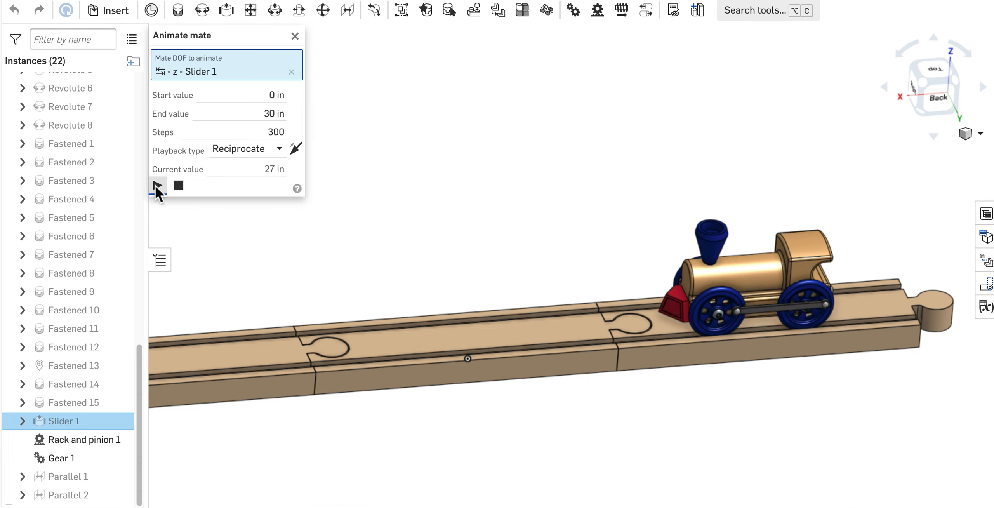
left_click(157, 185)
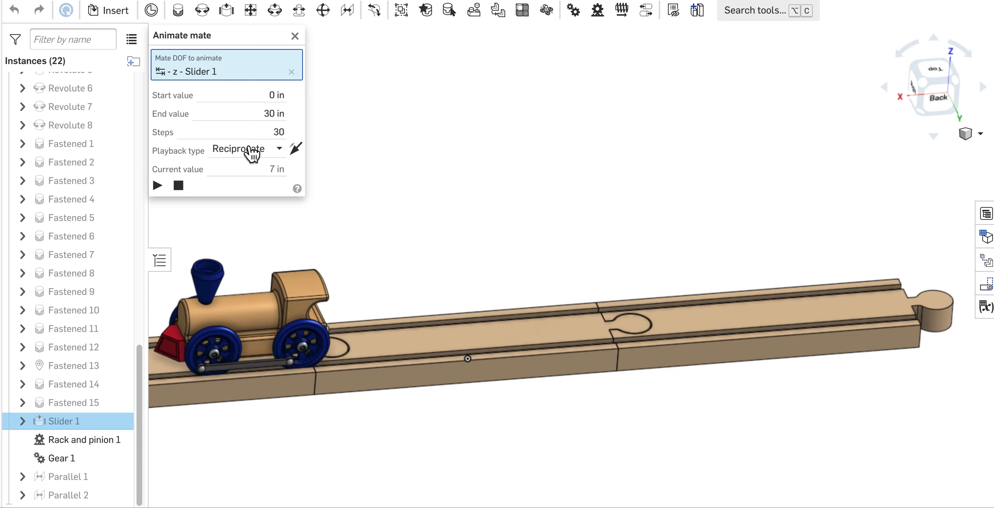
Set the Slider 1 mate animation to 100 steps and restart the playback.
left_click(264, 132)
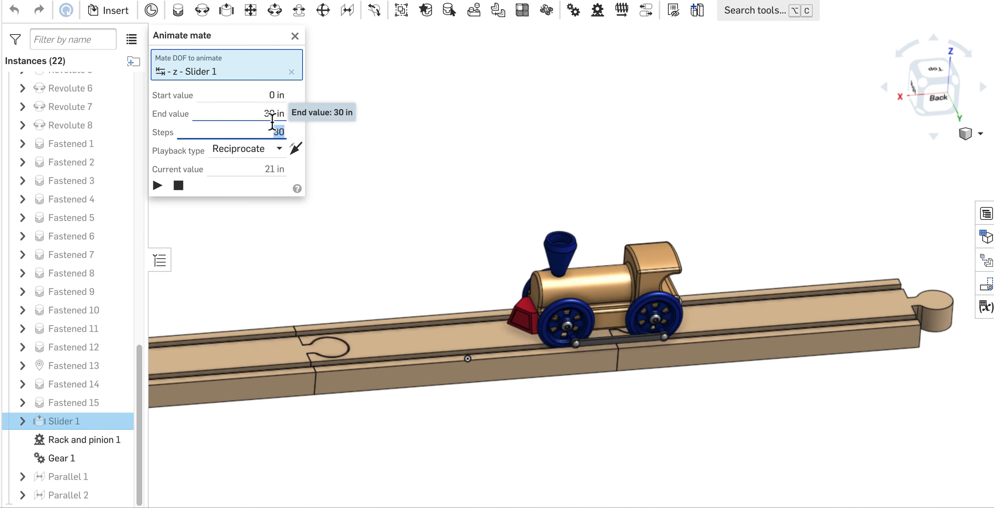
type("100")
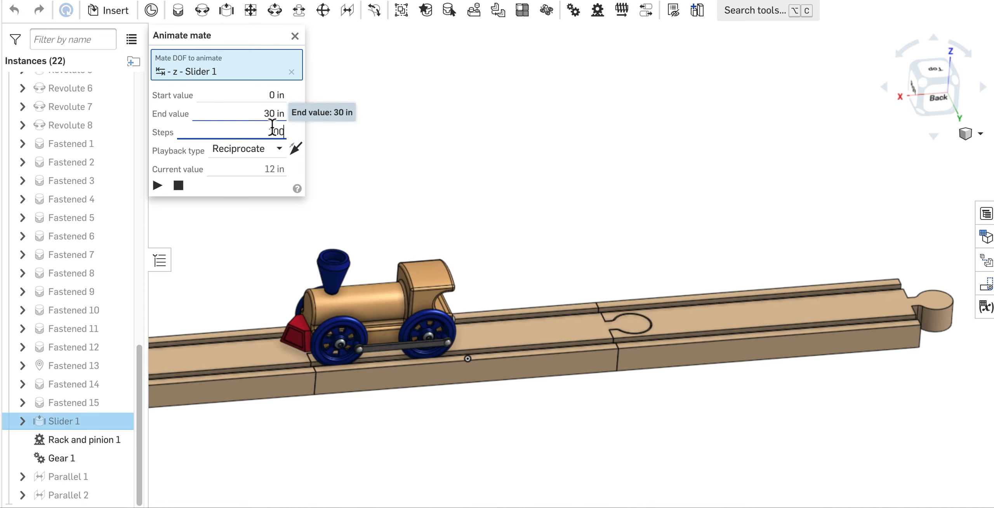
left_click(178, 186)
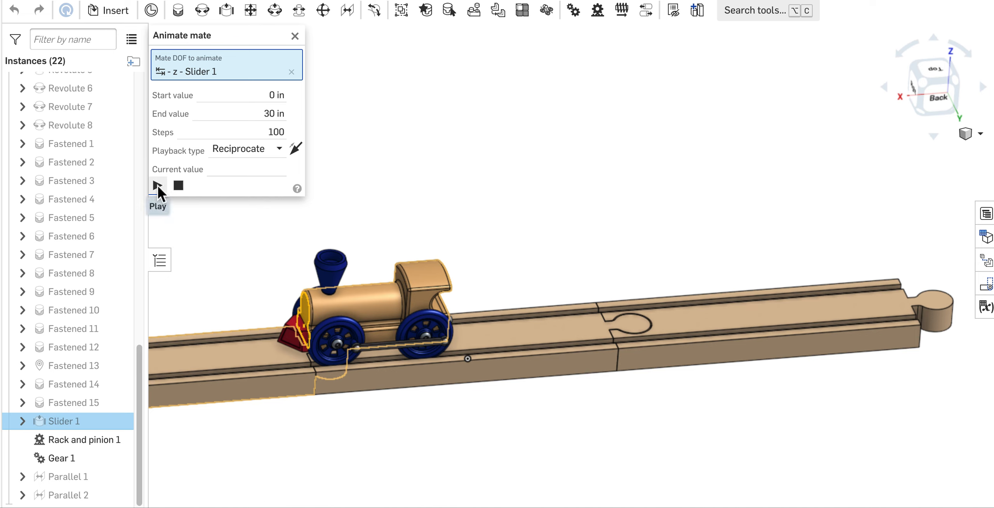
left_click(157, 185)
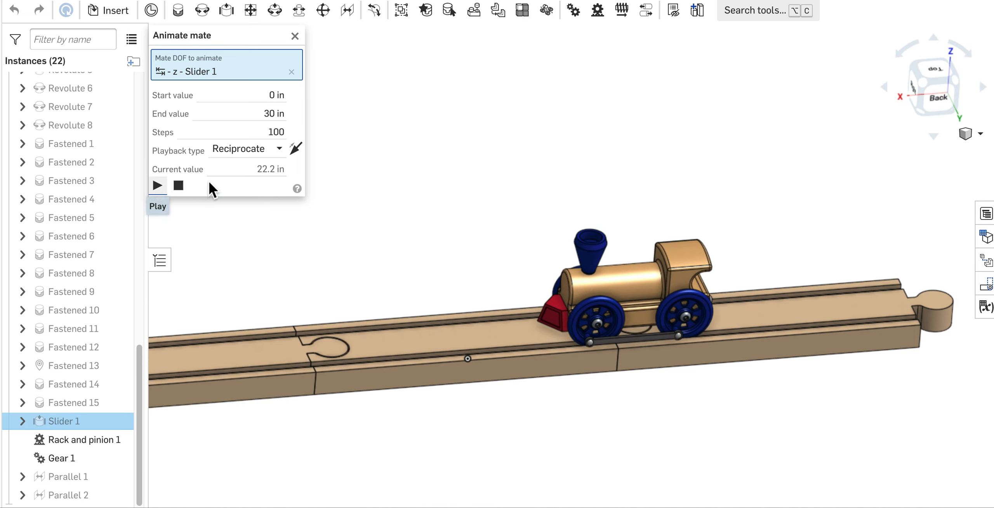
left_click(181, 187)
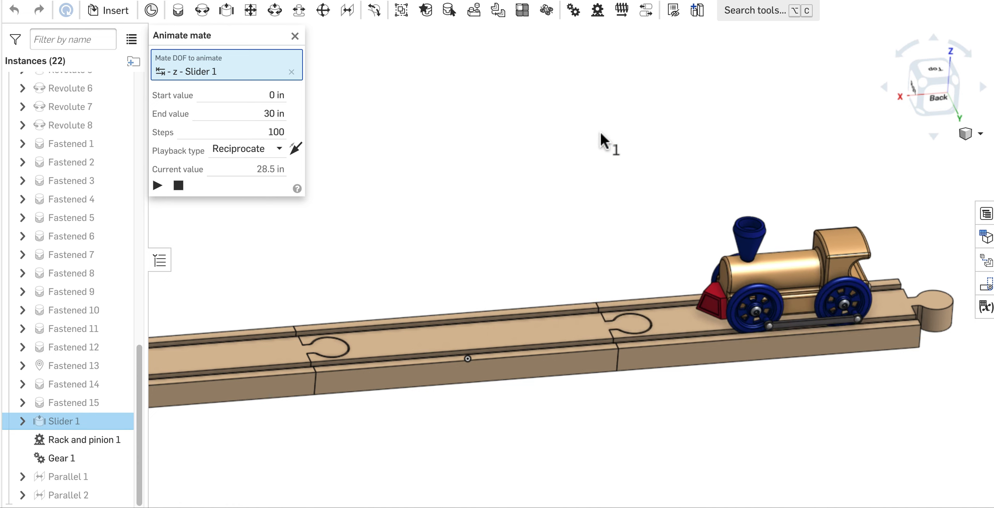